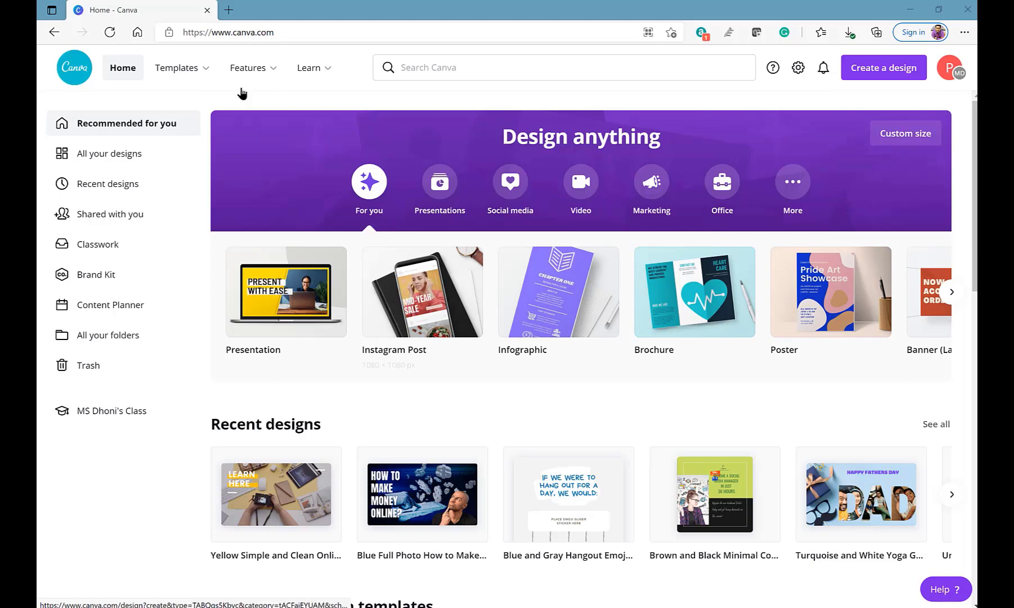
- Find templates for the suggested Facebook Post format from the home page search
mouse_move(202, 72)
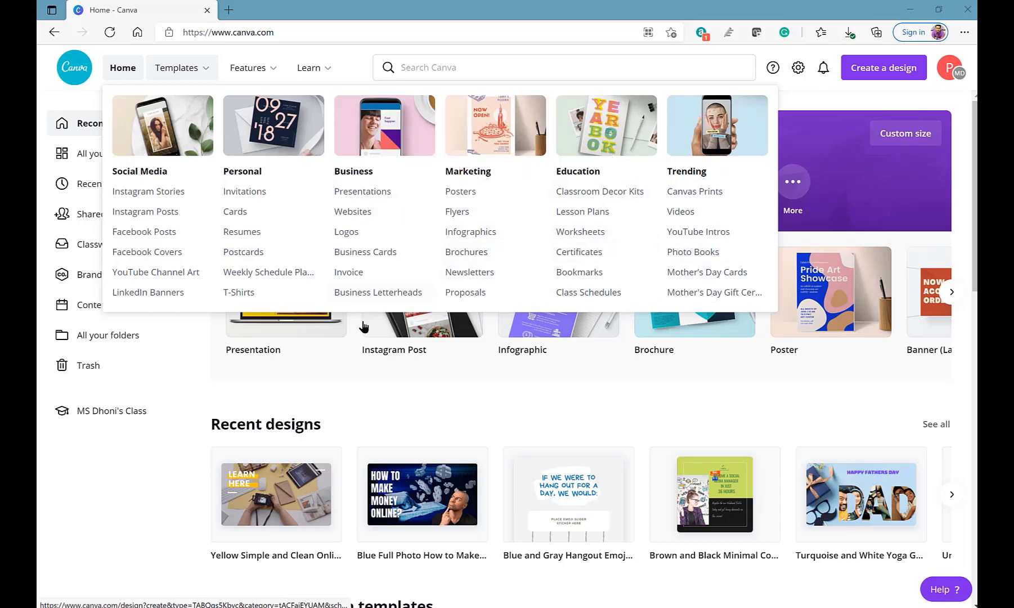
mouse_move(192, 68)
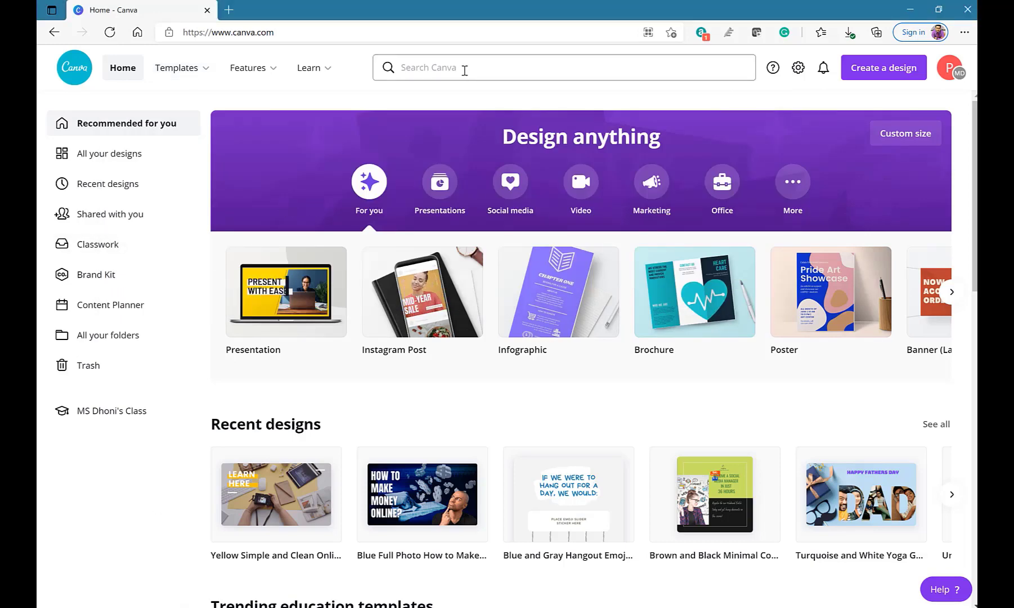
left_click(465, 70)
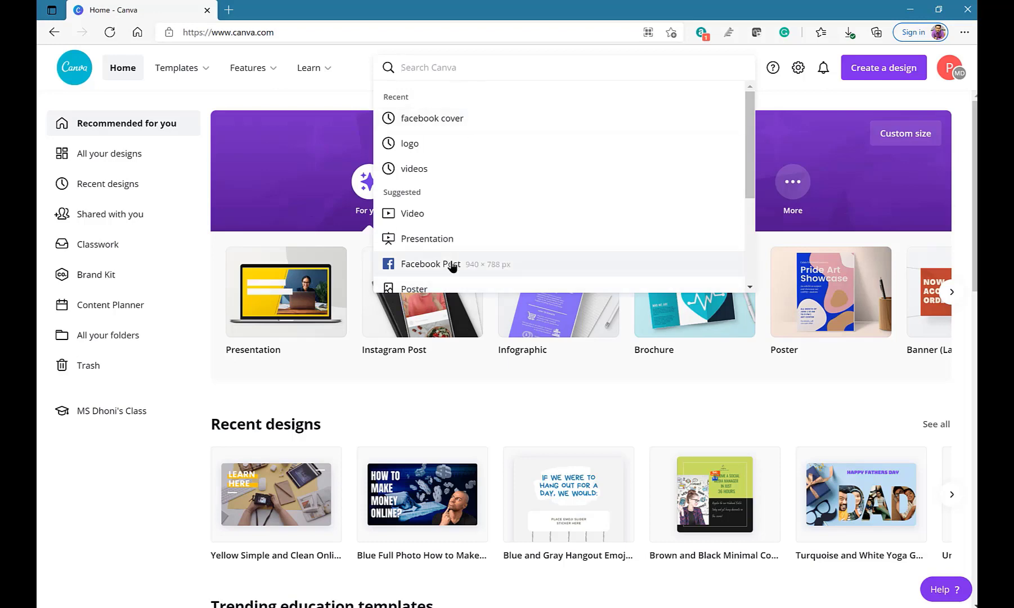
left_click(452, 265)
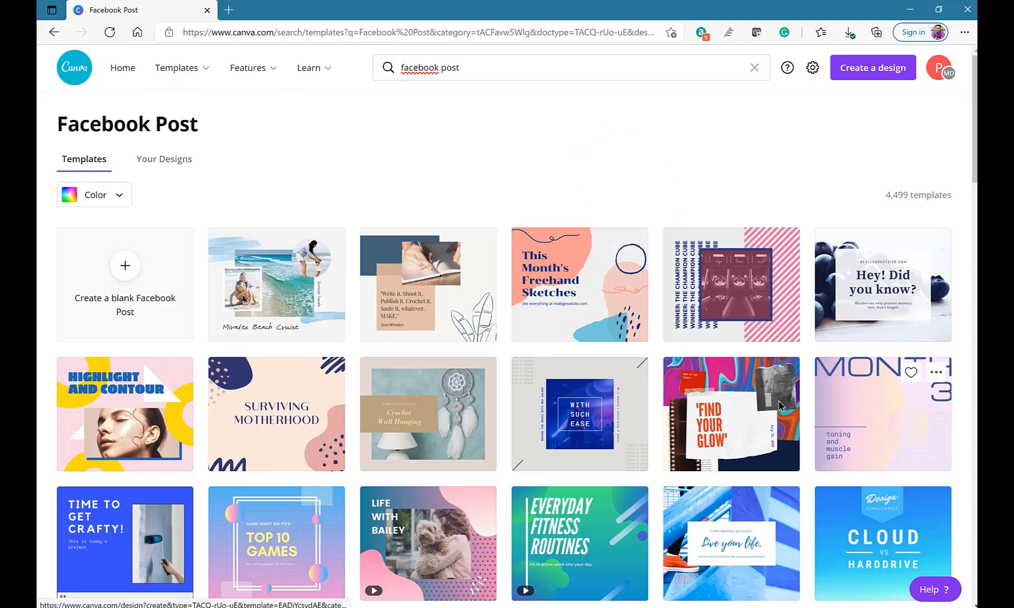
- Browse the Facebook Post templates and open the pink and yellow "Highlight and Contour" design for editing
scroll(736, 438, "down", 4)
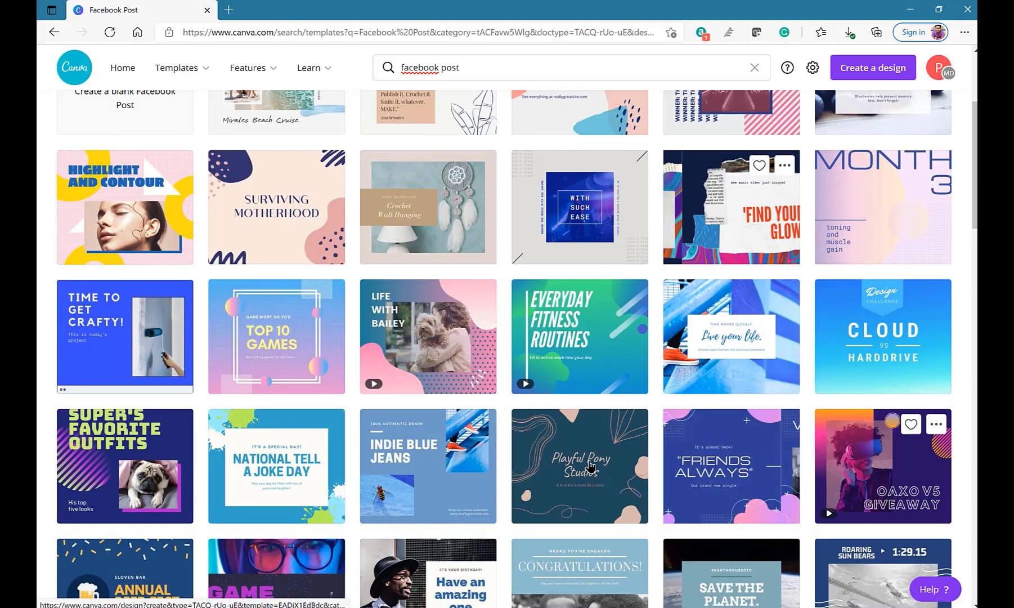
scroll(589, 466, "up", 4)
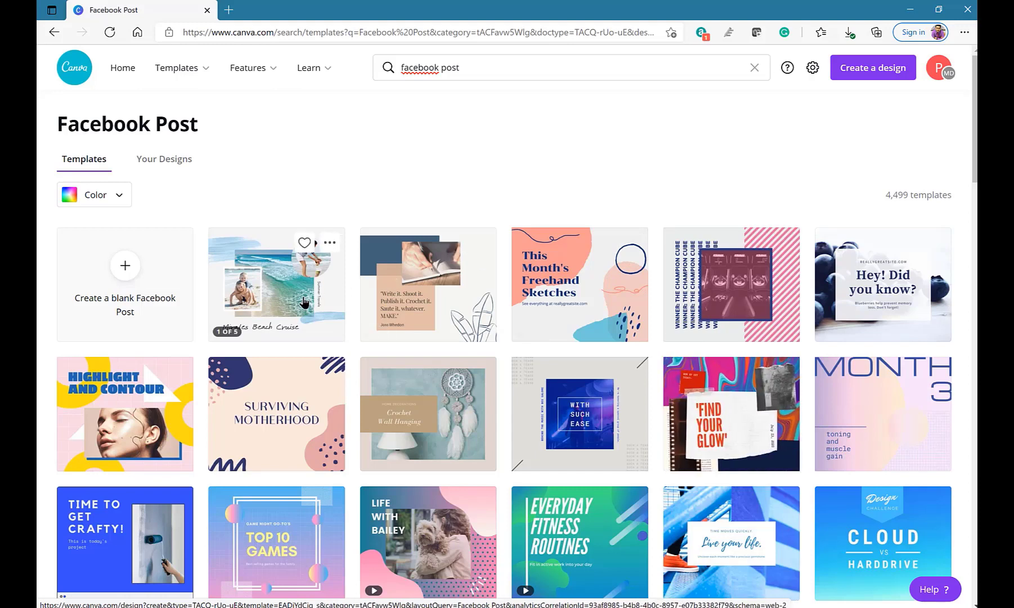
scroll(439, 299, "down", 1)
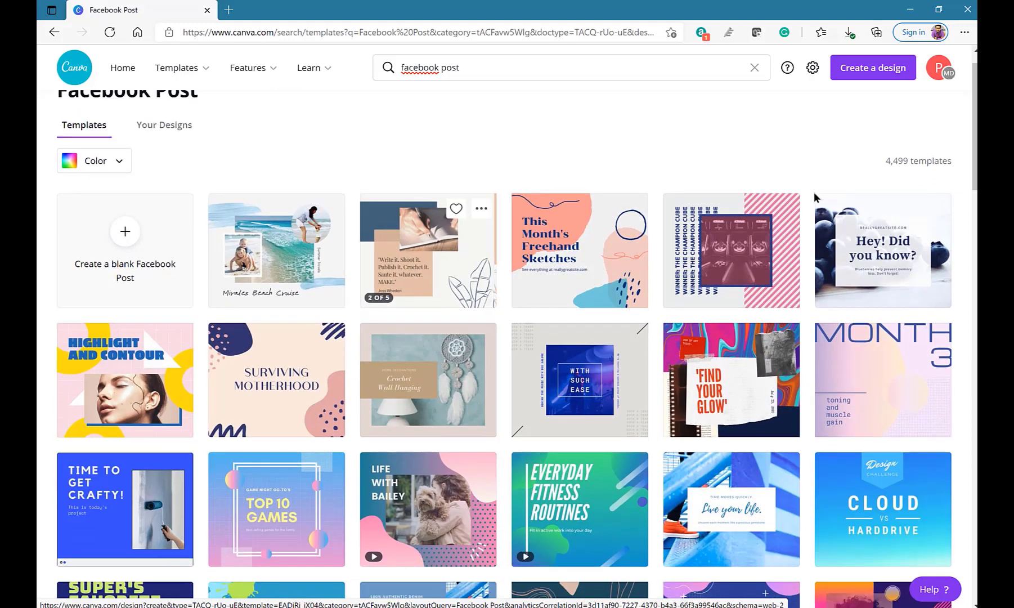
left_click(145, 395)
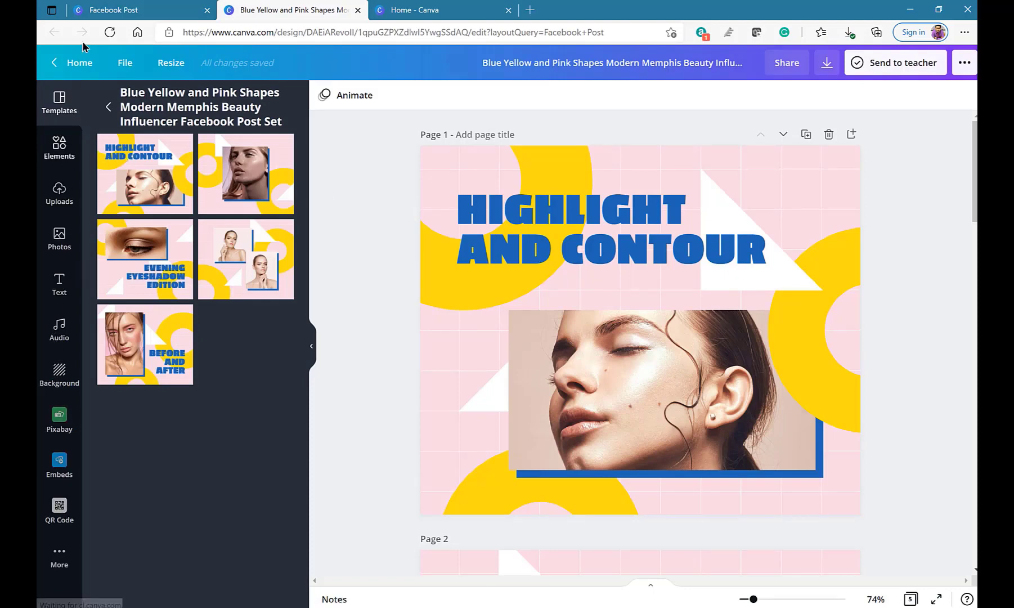
- Leave the current template set, search the editor's templates for "social media", and look through the designs
left_click(110, 109)
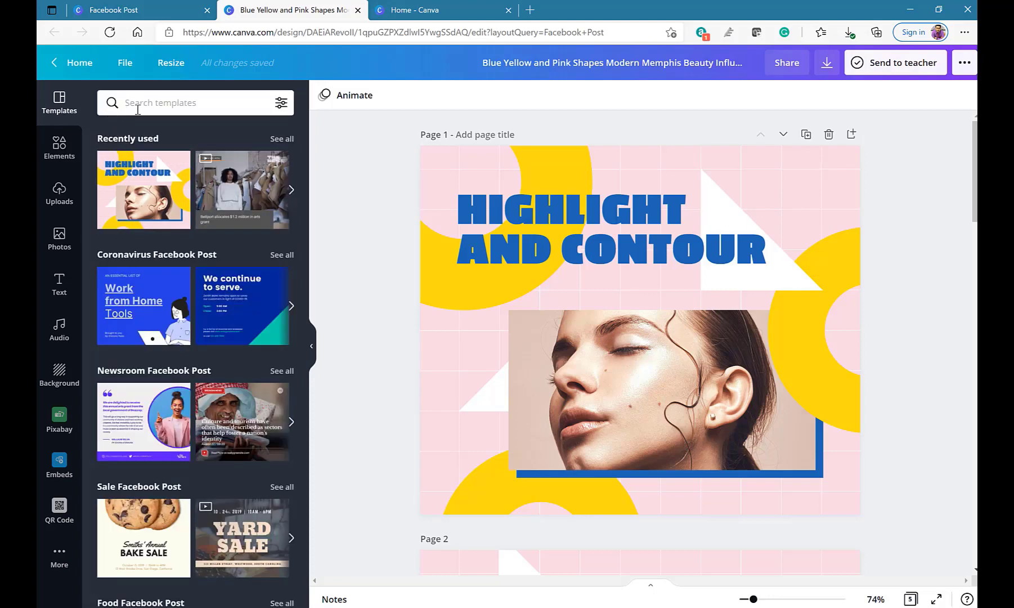
left_click(159, 101)
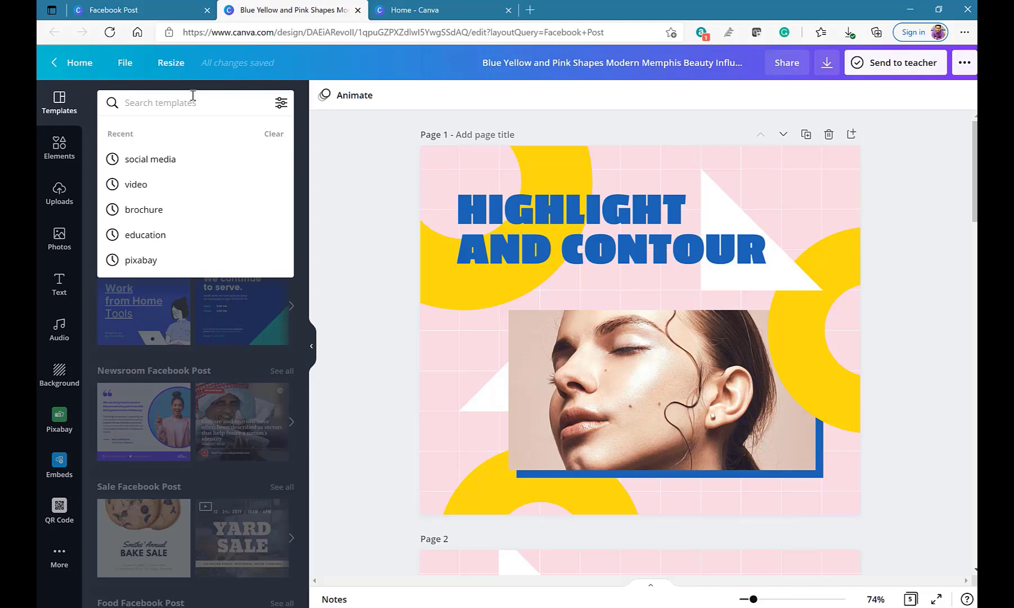
left_click(183, 164)
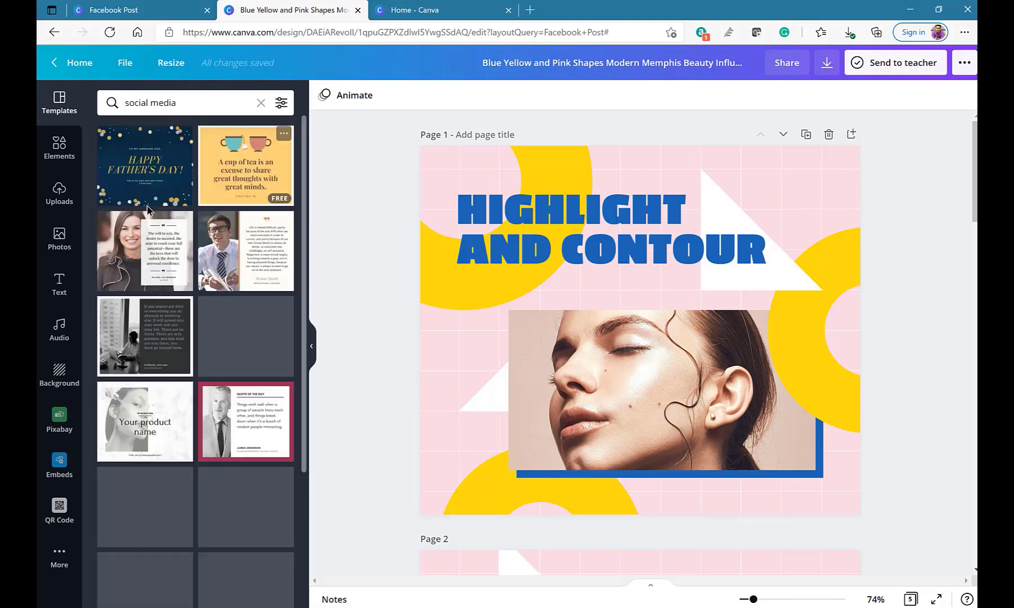
scroll(206, 490, "down", 3)
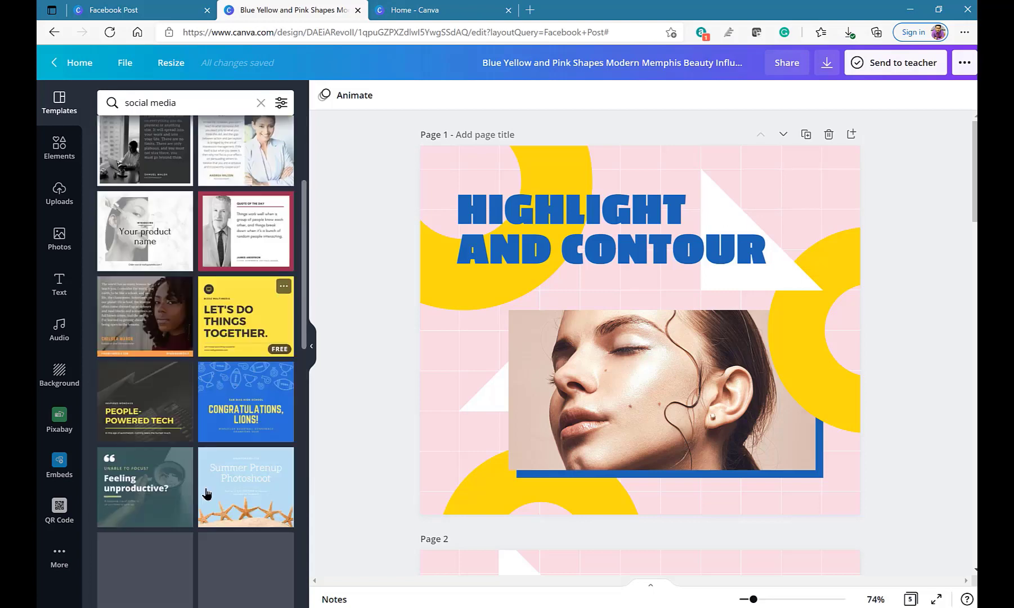
scroll(206, 493, "down", 3)
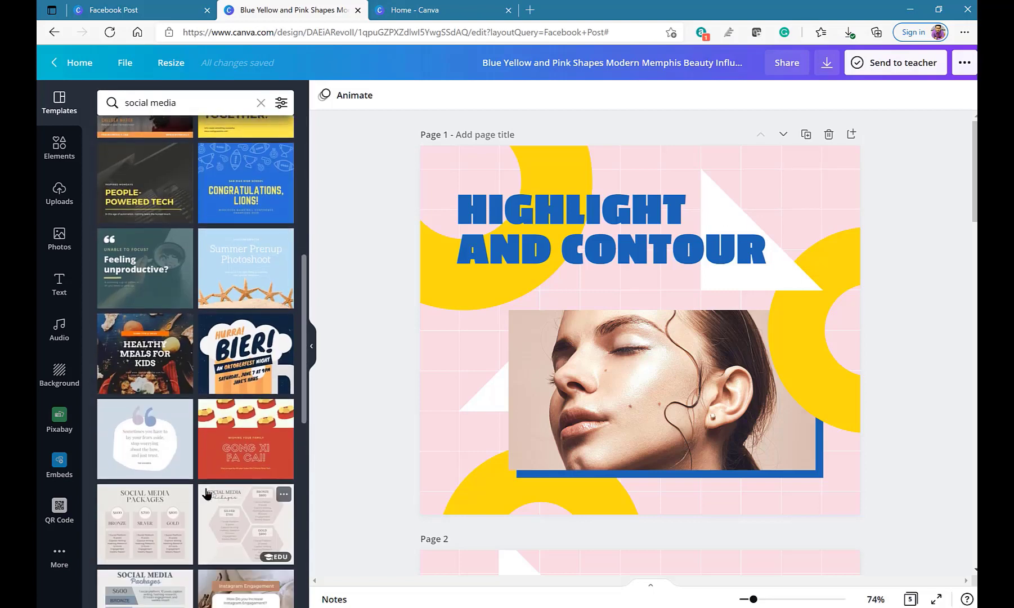
scroll(206, 493, "down", 5)
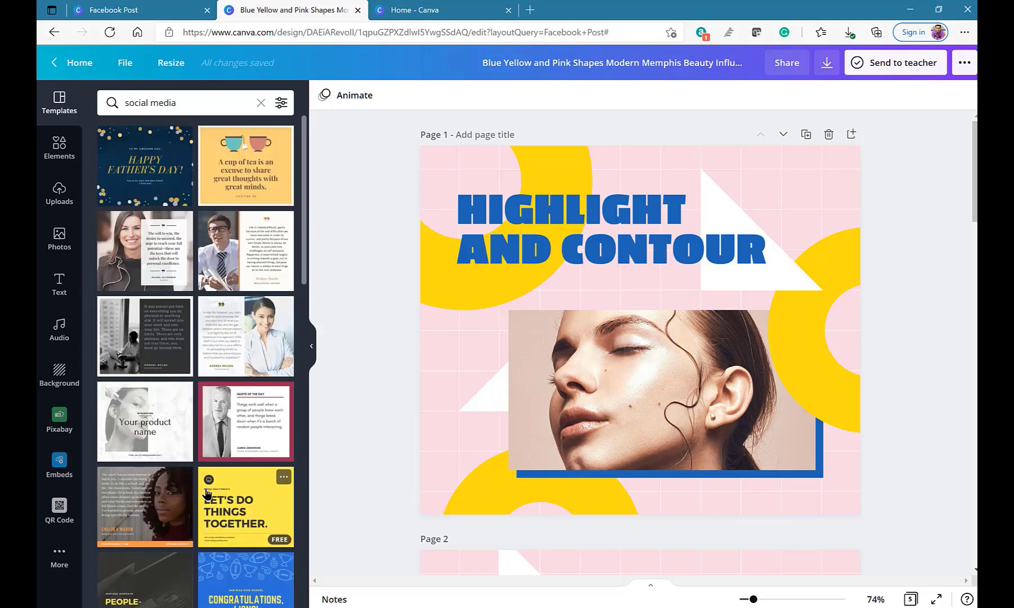
scroll(206, 493, "down", 2)
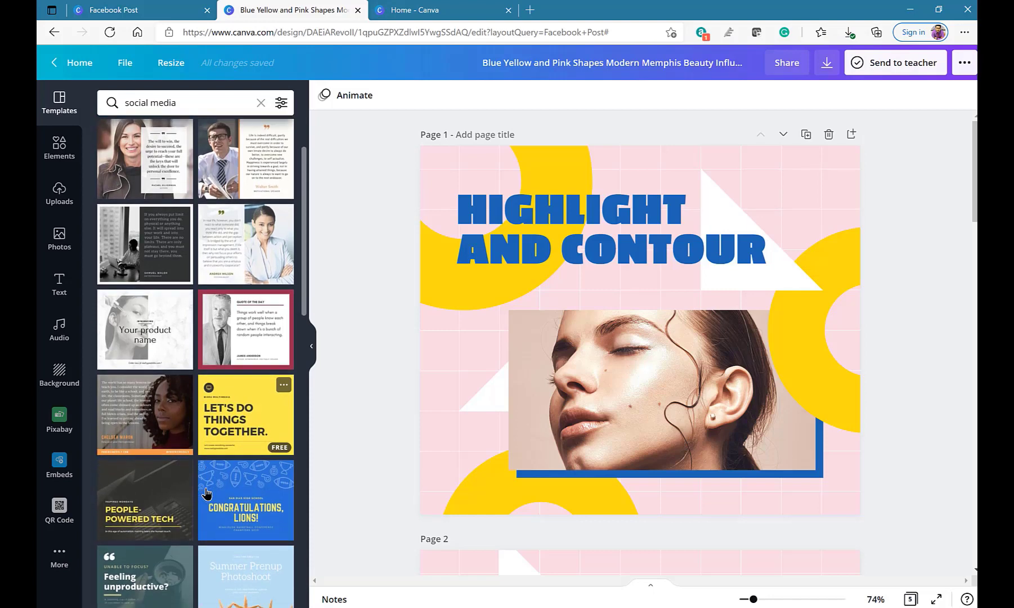
- Search the templates for "real estate" and apply the "Ready to Sell?" design to page 1
left_click(51, 100)
type("rea")
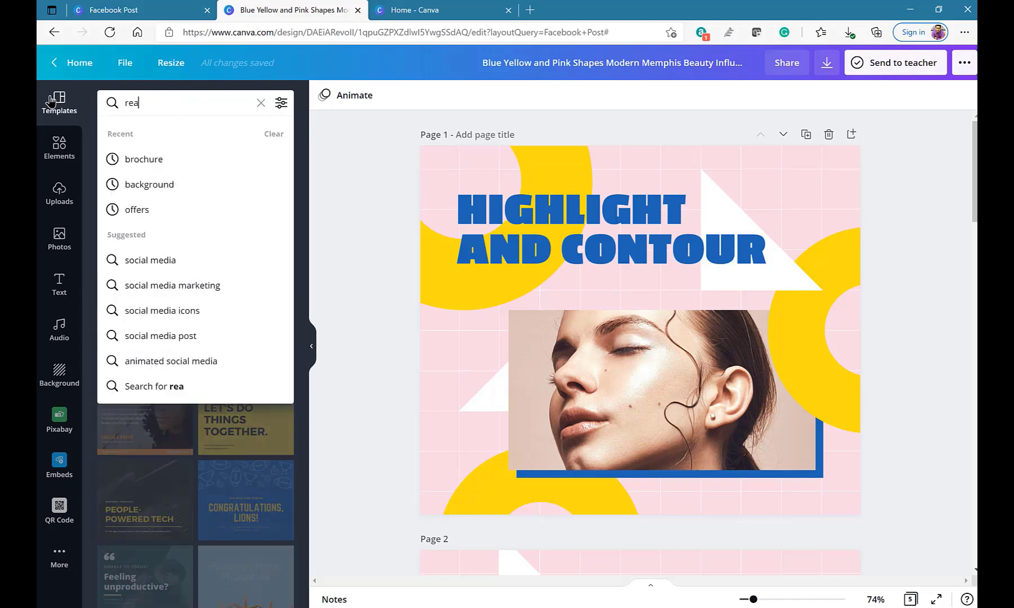
type("l estate")
key("Return")
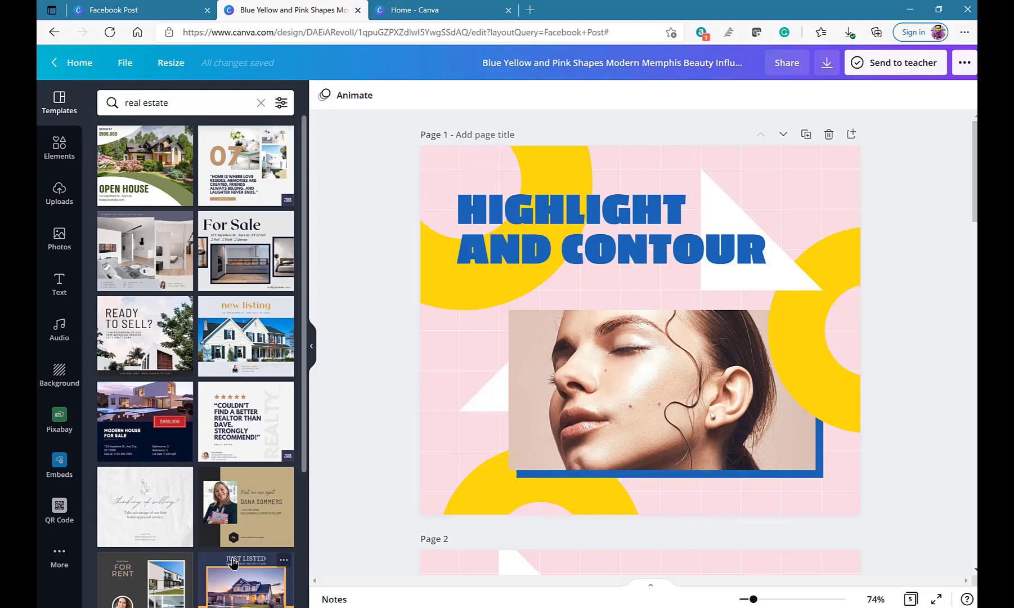
left_click(155, 343)
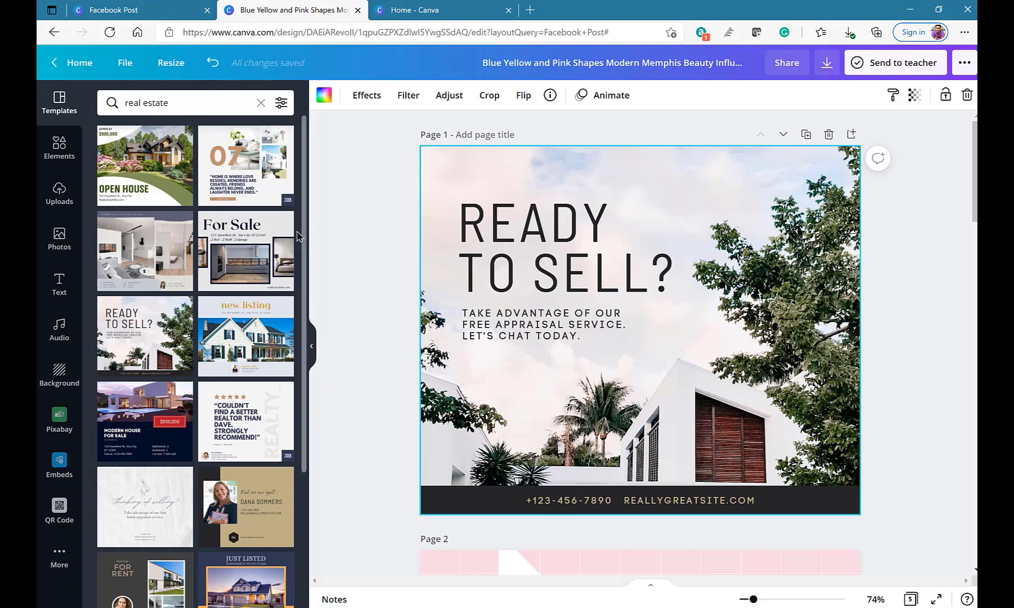
- Look through the available element categories, from lines, shapes and graphics to charts, frames and grids
left_click(59, 147)
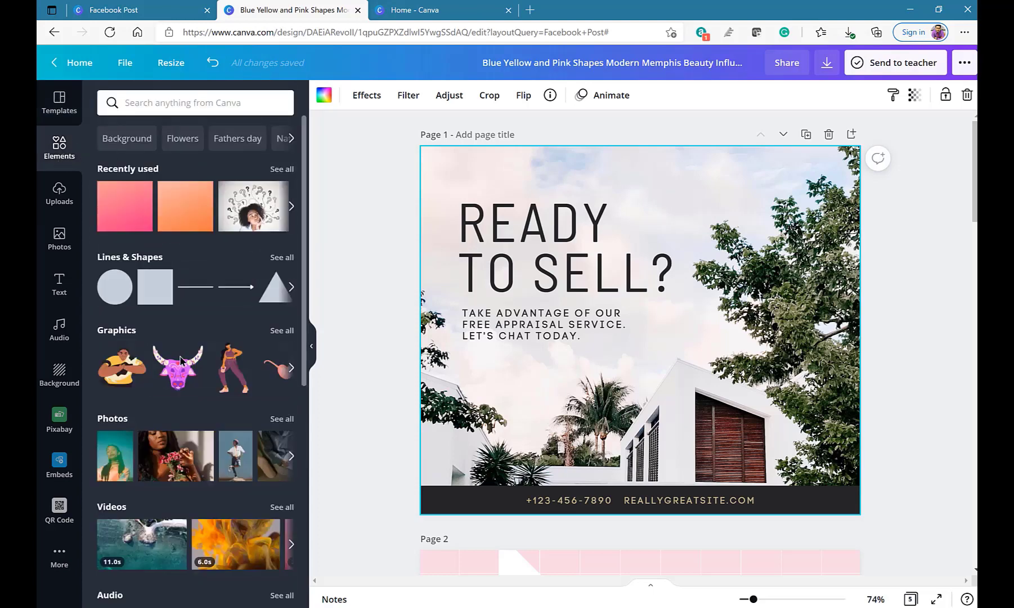
scroll(242, 354, "down", 1)
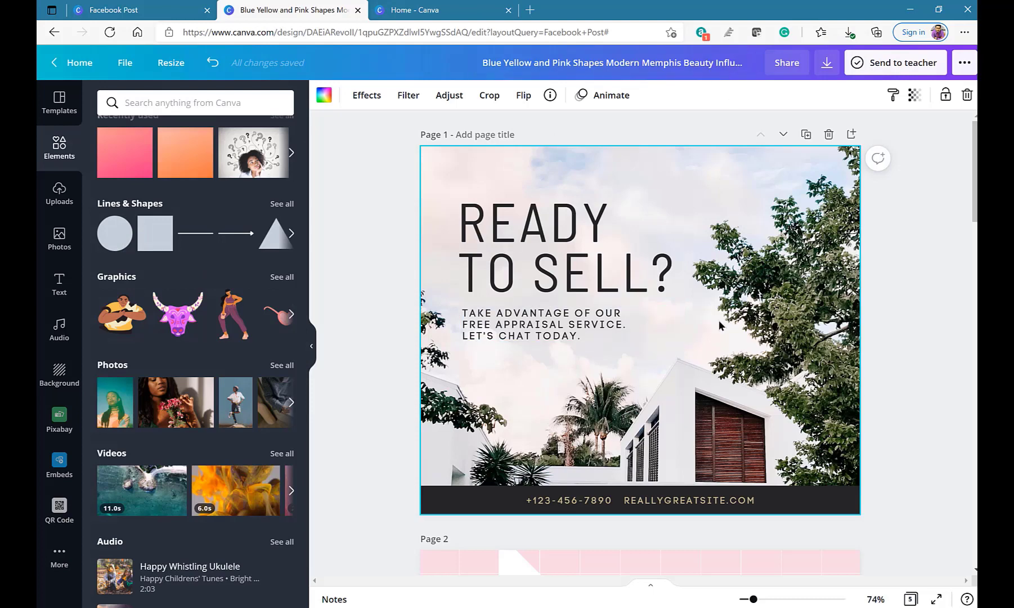
scroll(257, 341, "down", 3)
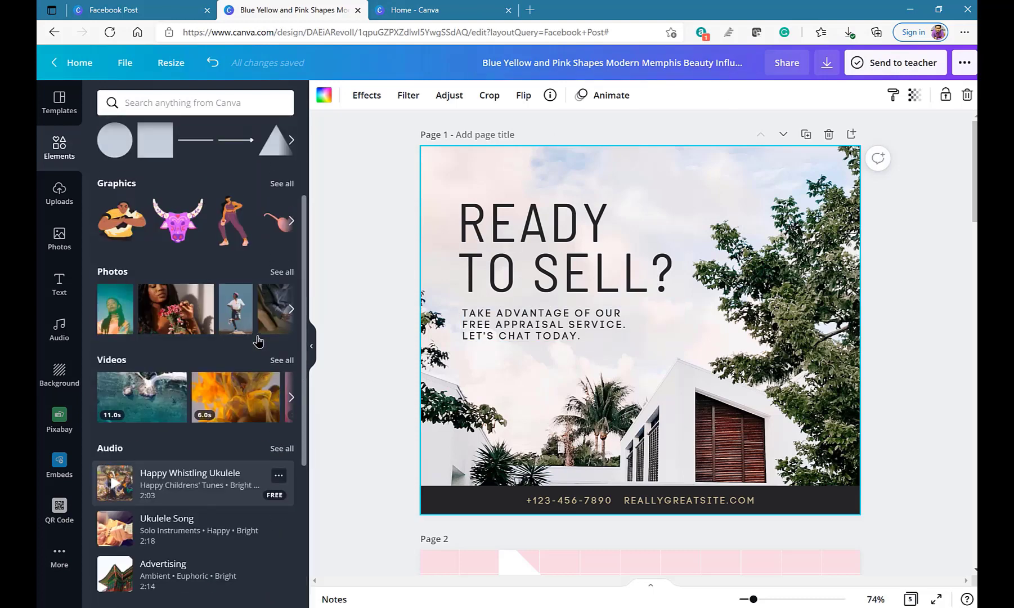
left_click(207, 99)
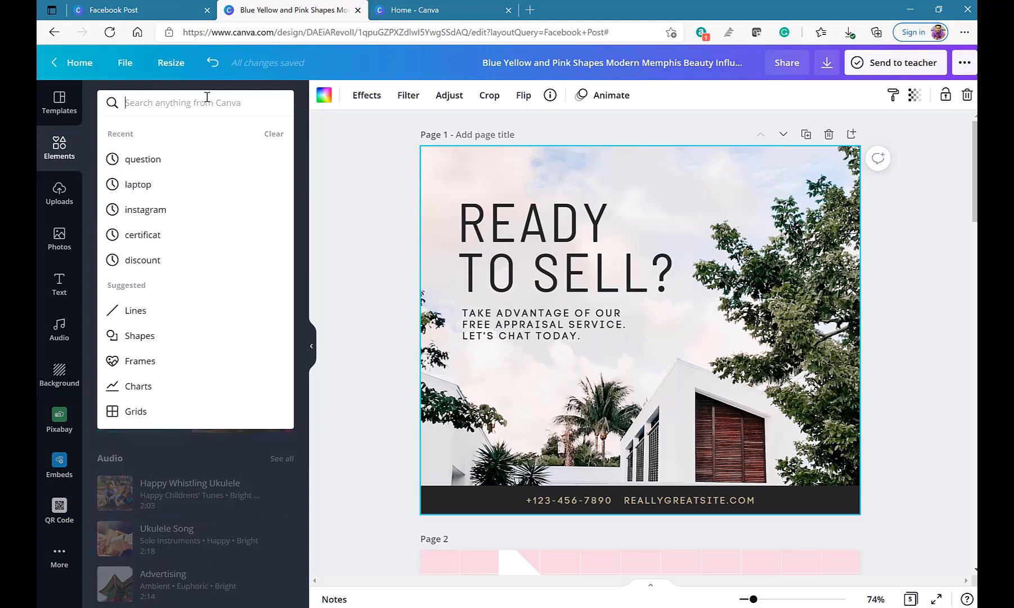
left_click(210, 457)
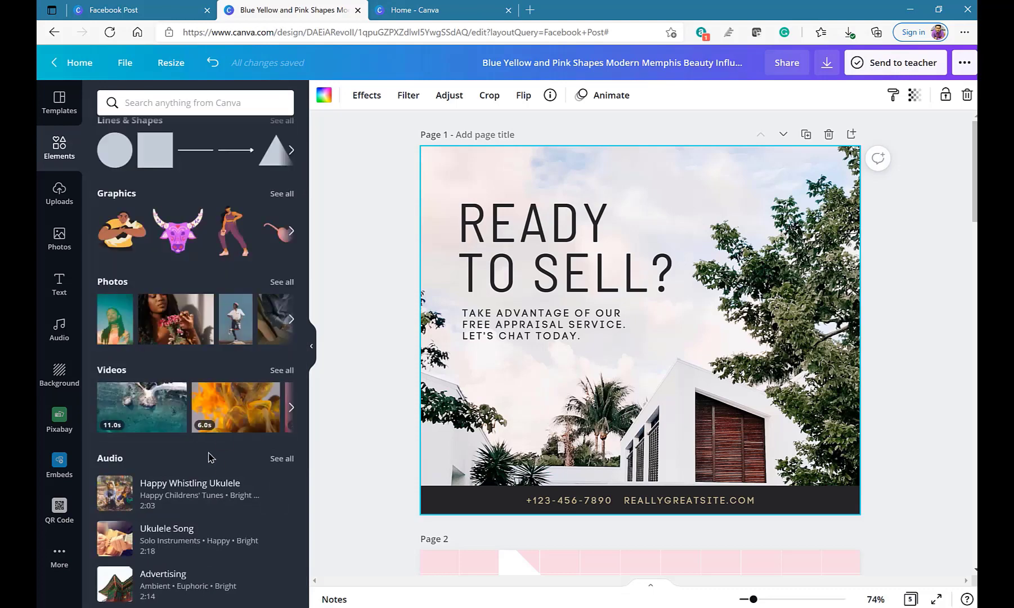
scroll(210, 457, "up", 3)
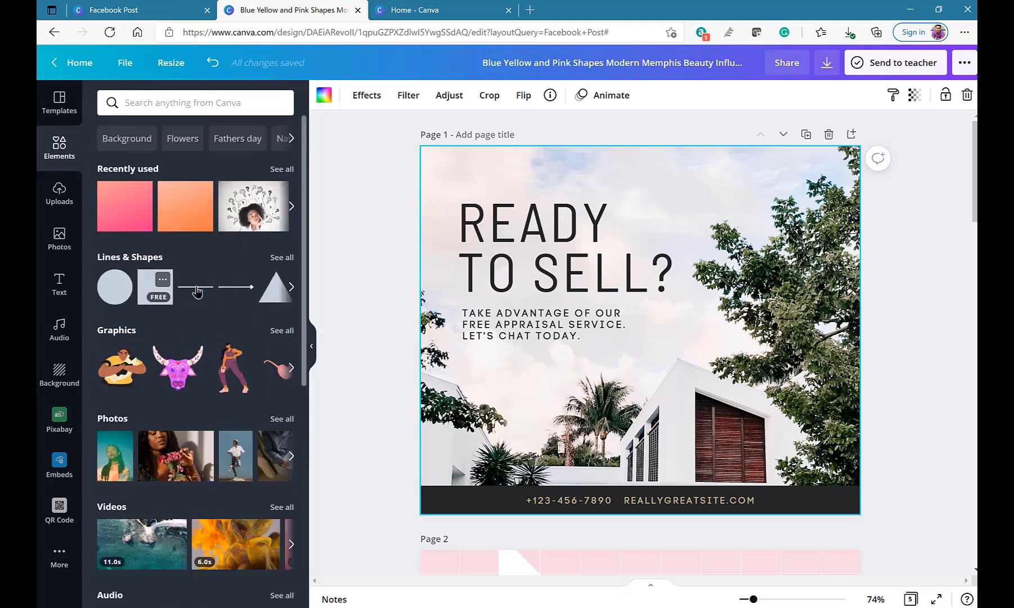
left_click(820, 503)
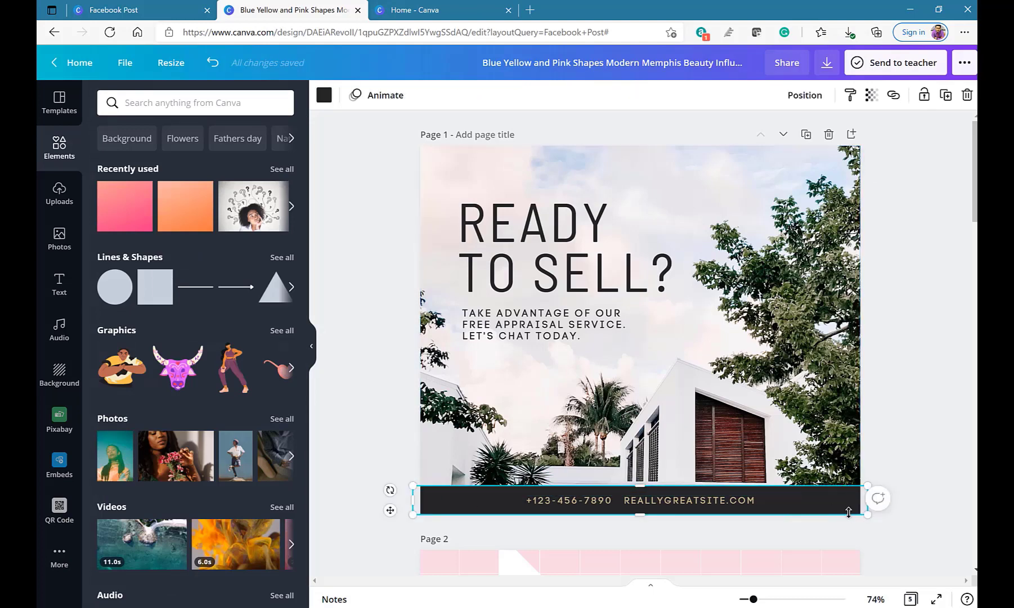
scroll(143, 299, "down", 3)
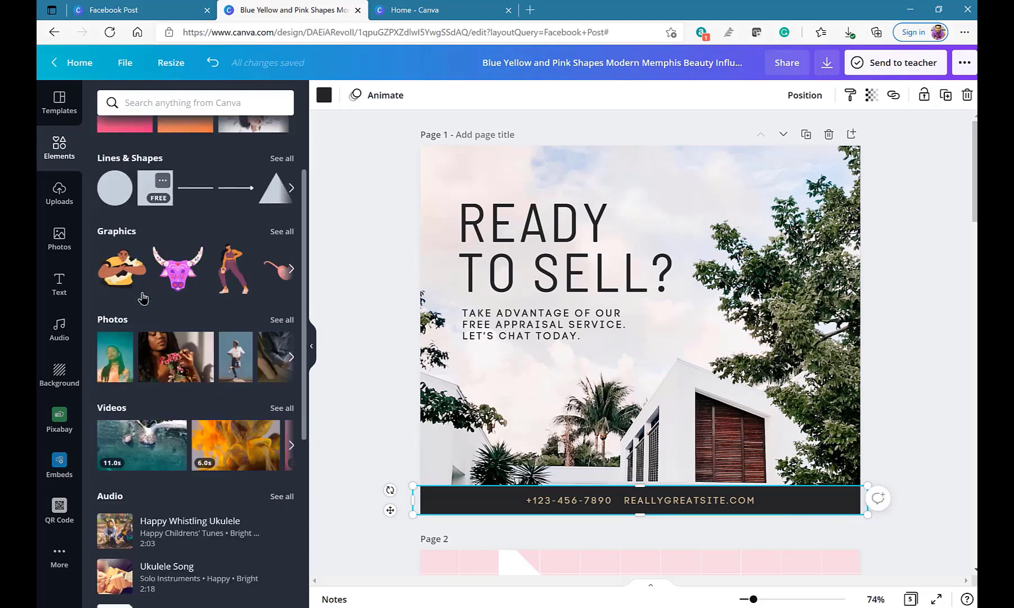
scroll(143, 298, "down", 10)
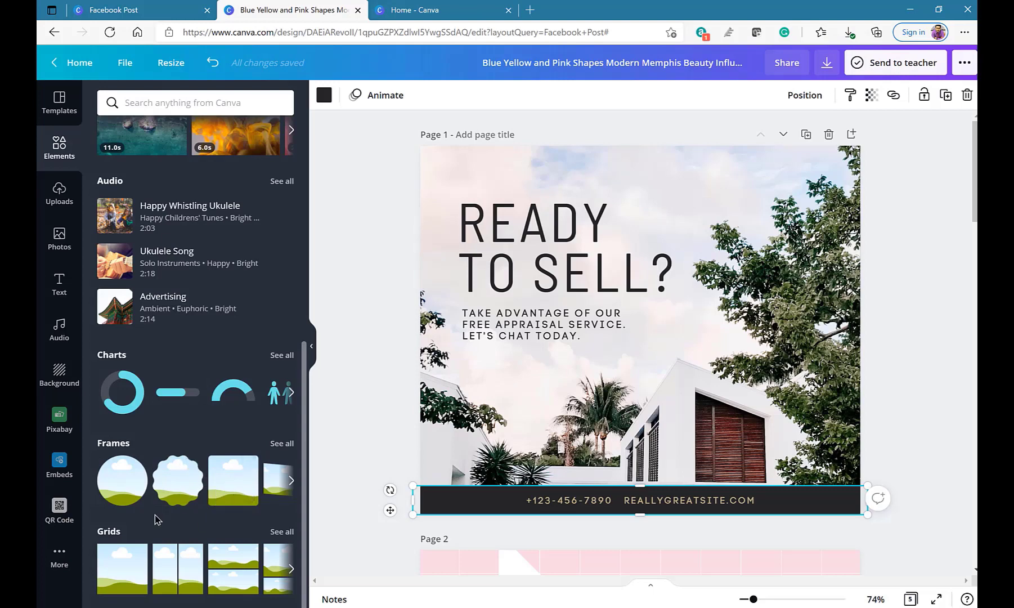
- Browse all the frames and place a brush-stroke frame over the trees beside the "Ready to Sell?" heading on page 1
left_click(281, 443)
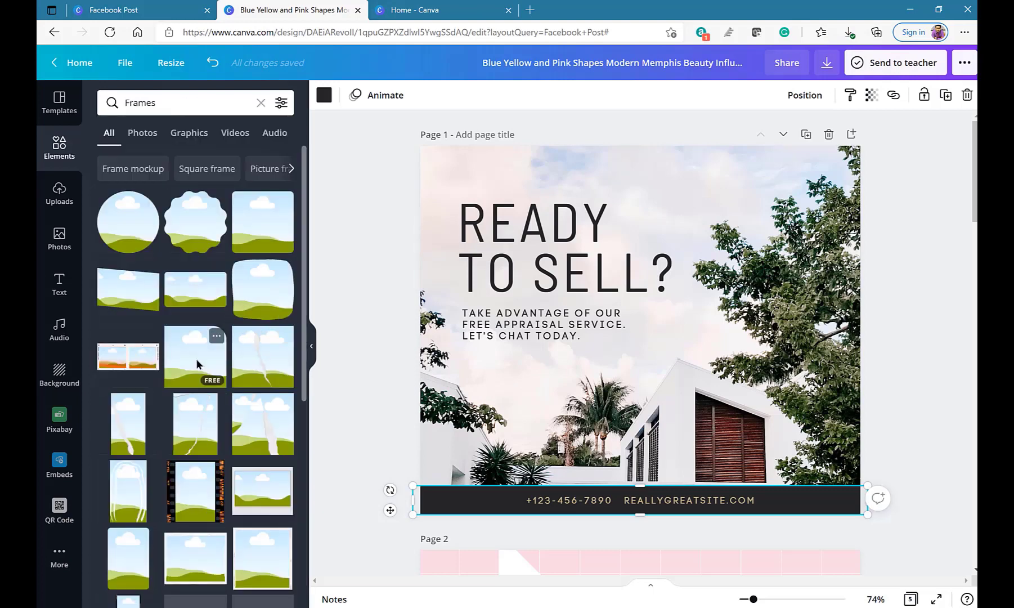
scroll(196, 363, "down", 10)
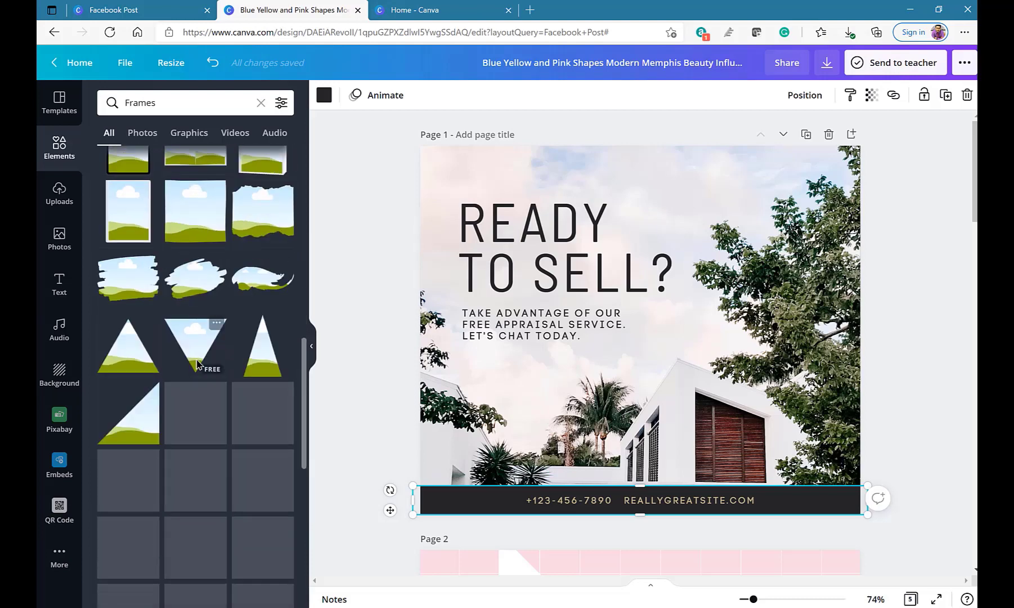
scroll(196, 363, "down", 1)
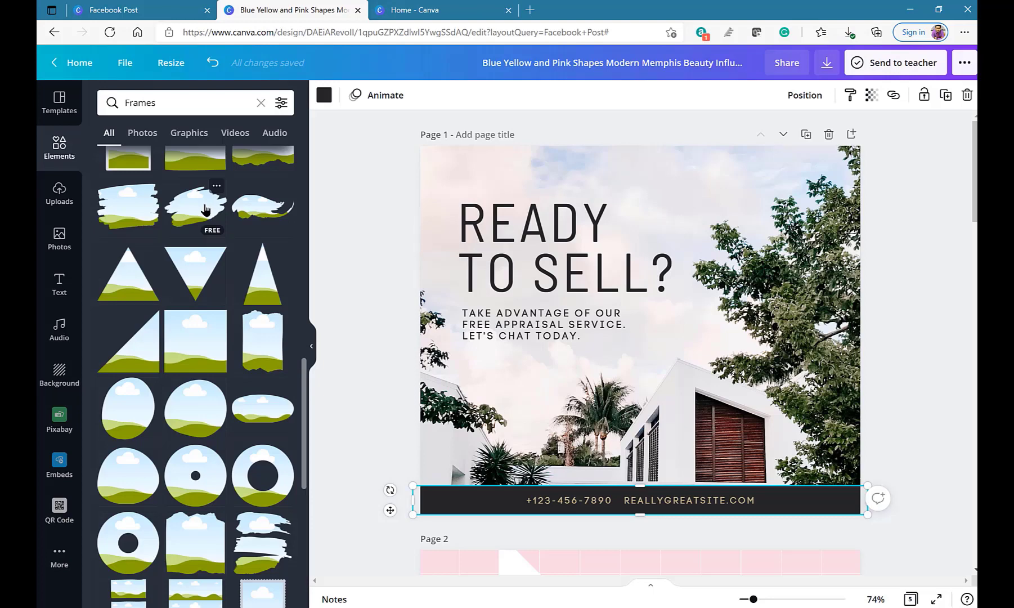
scroll(205, 210, "down", 1)
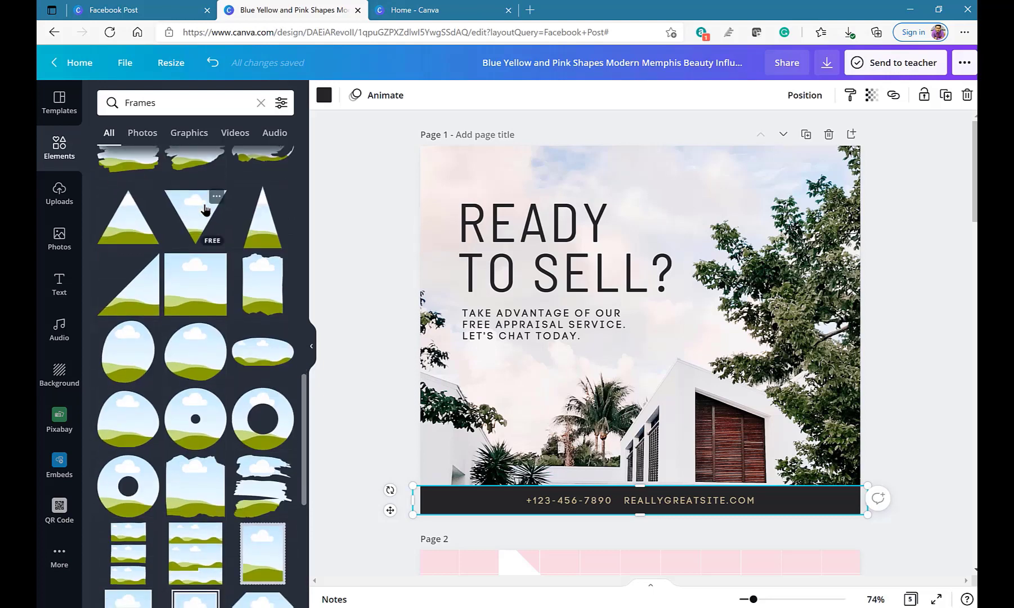
scroll(205, 210, "down", 1)
scroll(206, 210, "up", 3)
scroll(205, 210, "up", 1)
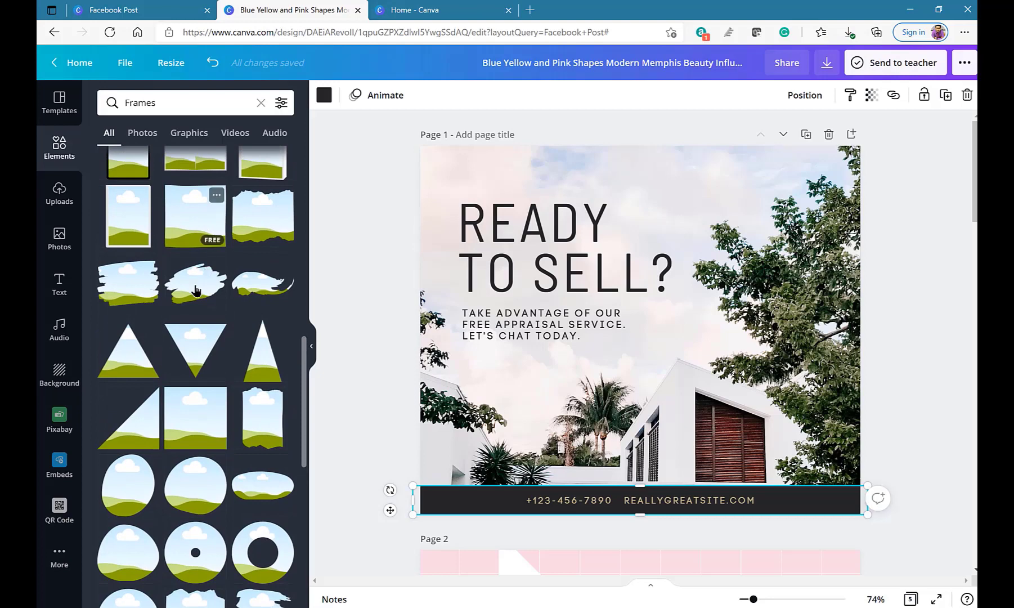
mouse_move(197, 278)
left_mouse_down()
mouse_move(708, 298)
mouse_move(677, 213)
left_mouse_up()
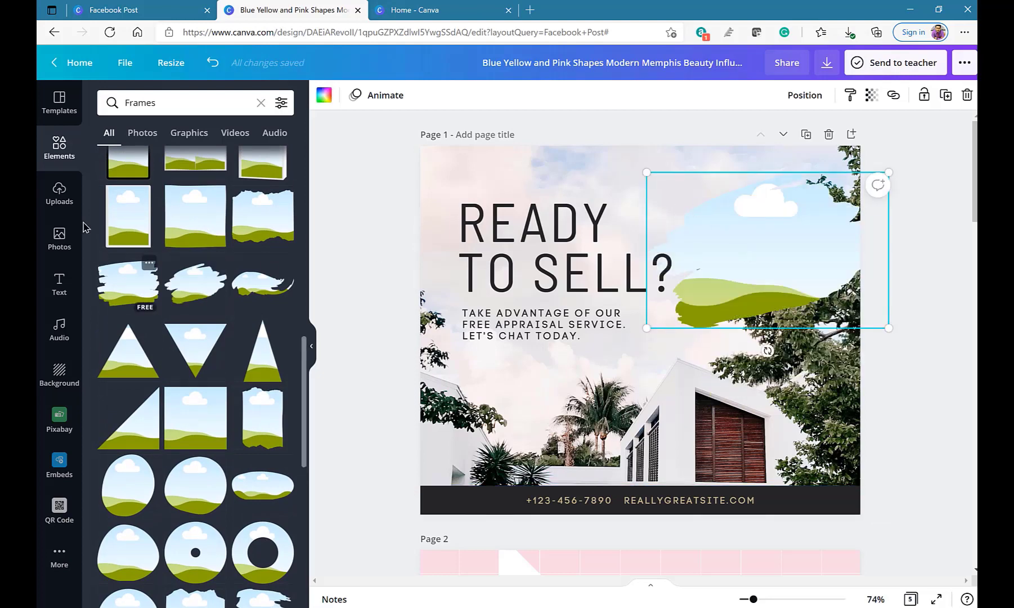
- Fill the brush-stroke frame with the photo of the embracing couple and move the frame fully inside page 1's upper edge area
left_click(62, 198)
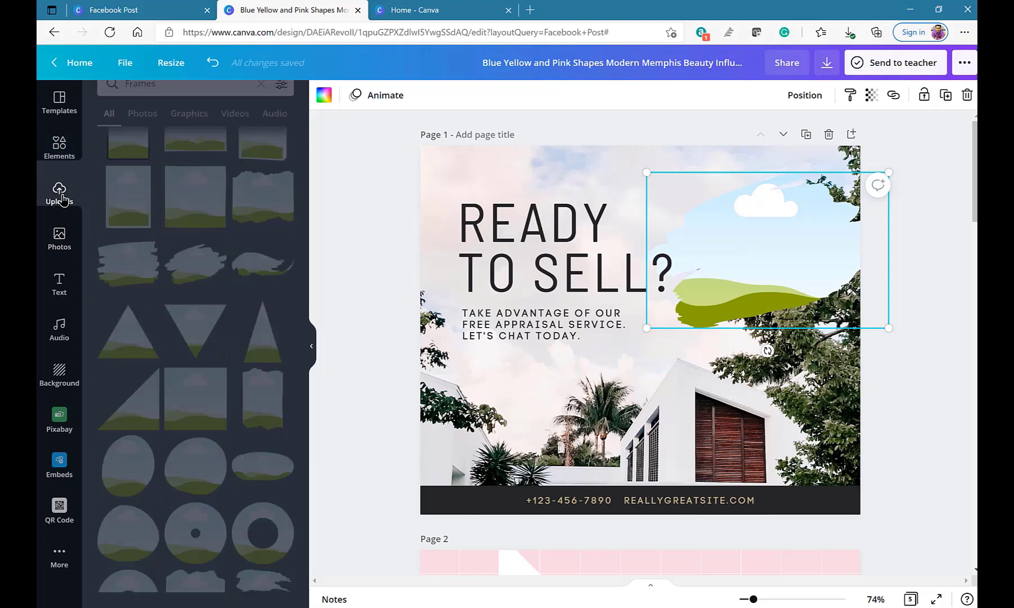
left_click(59, 237)
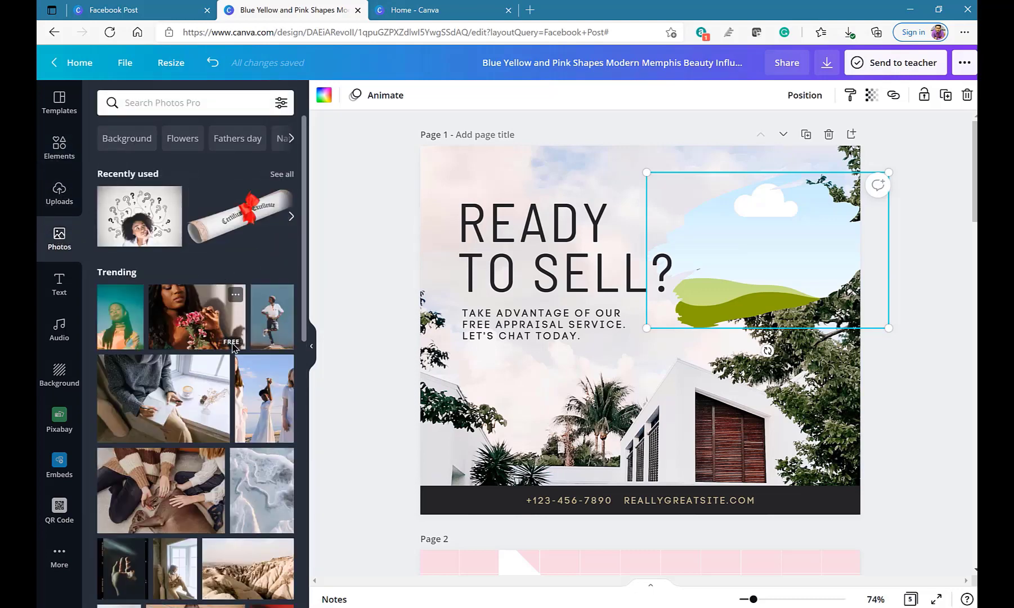
scroll(152, 343, "down", 4)
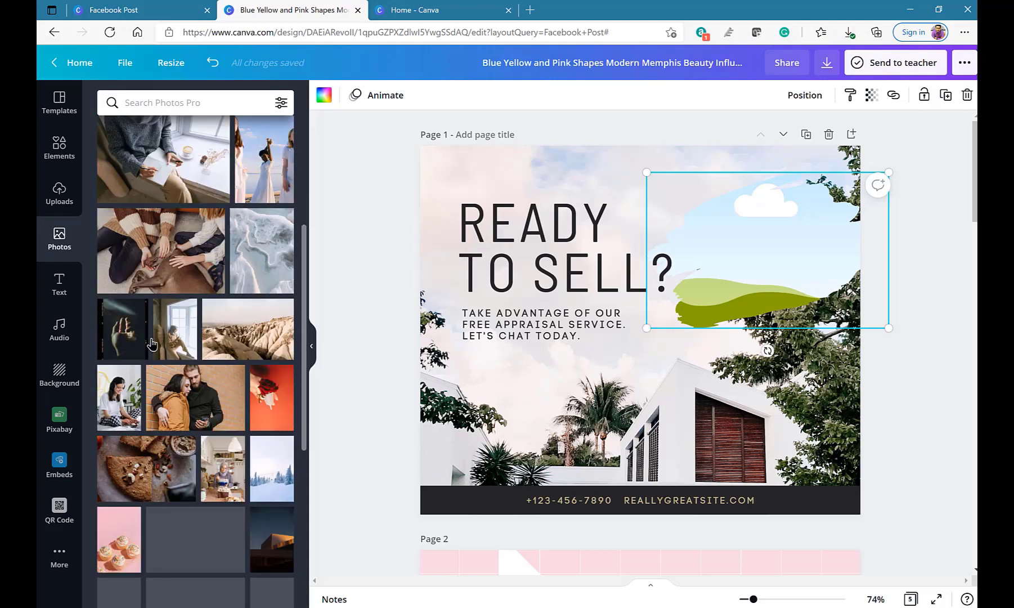
left_click_drag(193, 406, 726, 305)
left_click(696, 408)
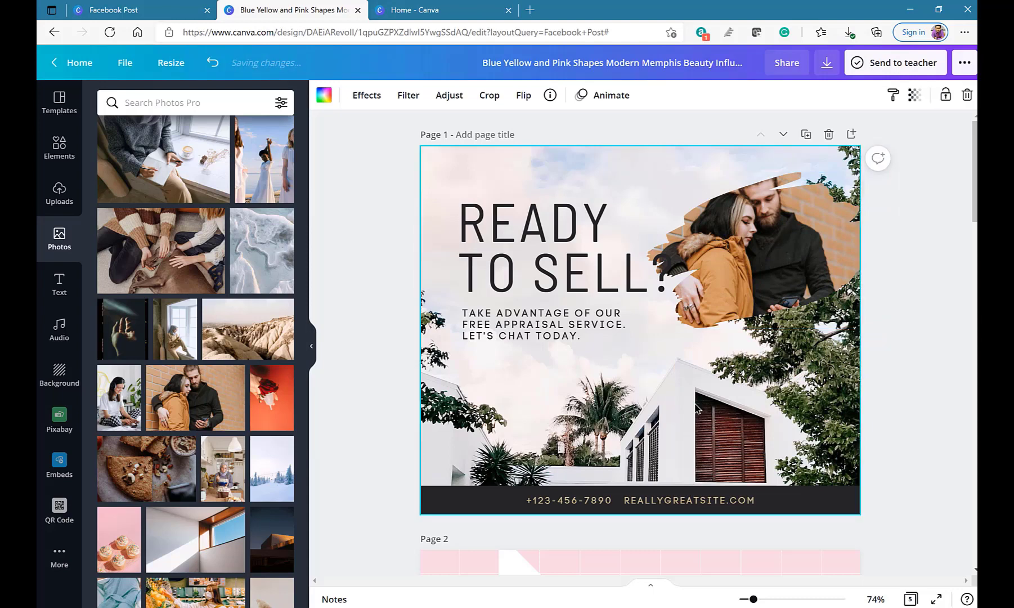
left_click_drag(790, 223, 752, 203)
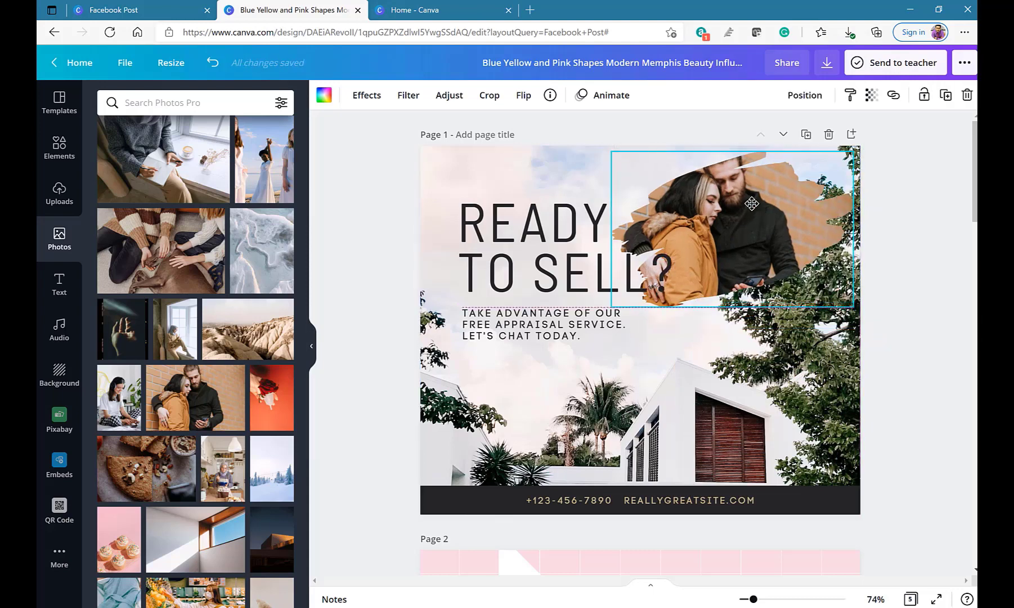
left_click(758, 341)
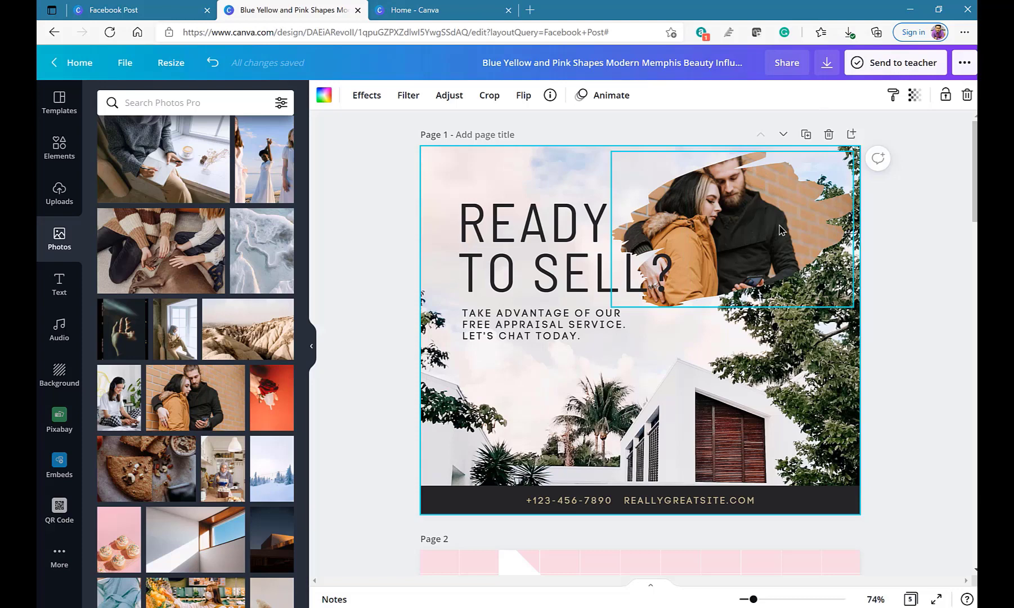
- Upload the "Blue Full Photo How to Make Money Online" MP4 video from the computer's Downloads folder
left_click(72, 211)
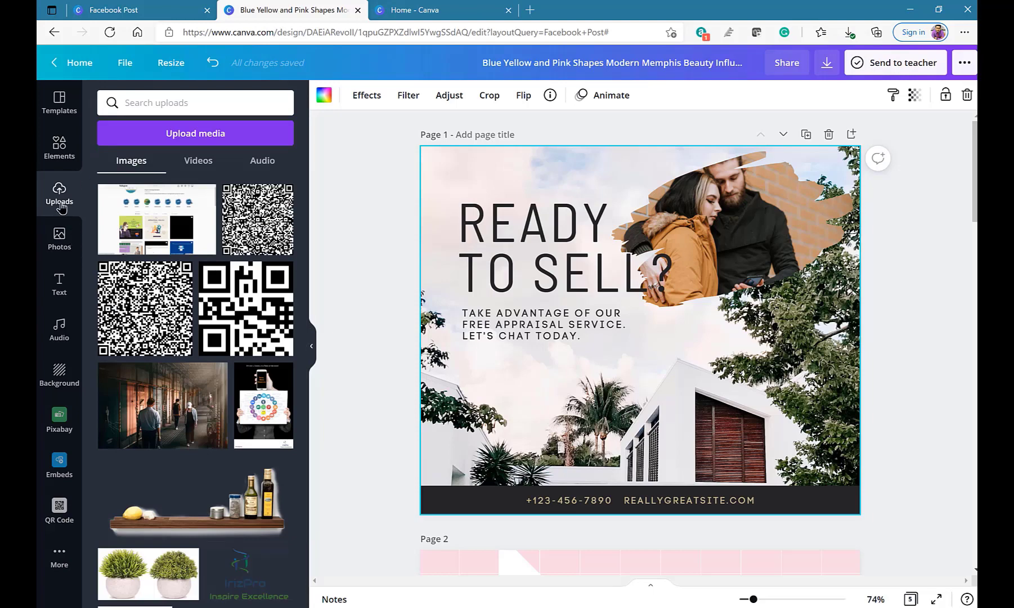
left_click(192, 138)
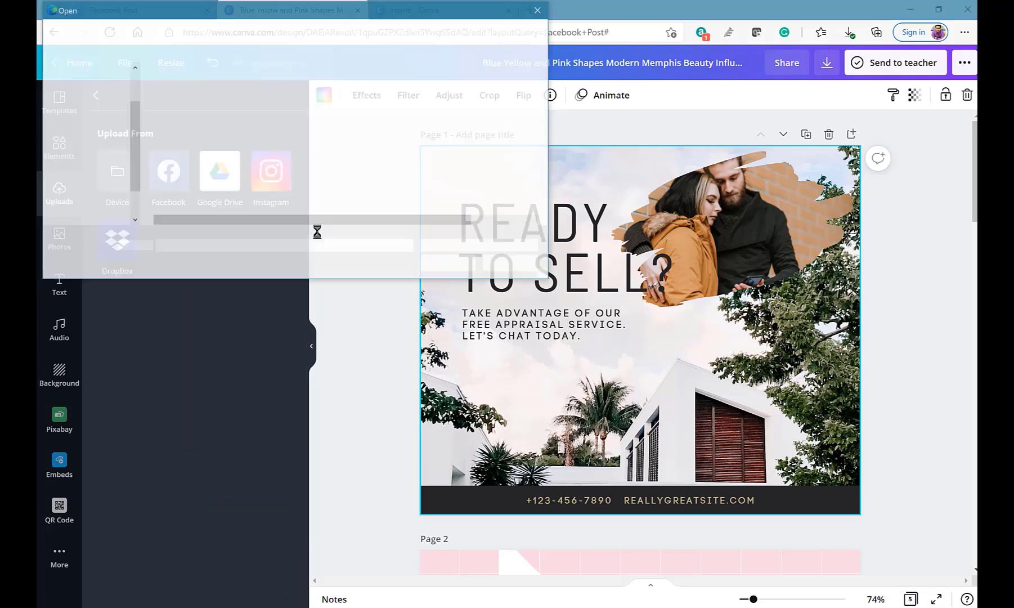
left_click(203, 131)
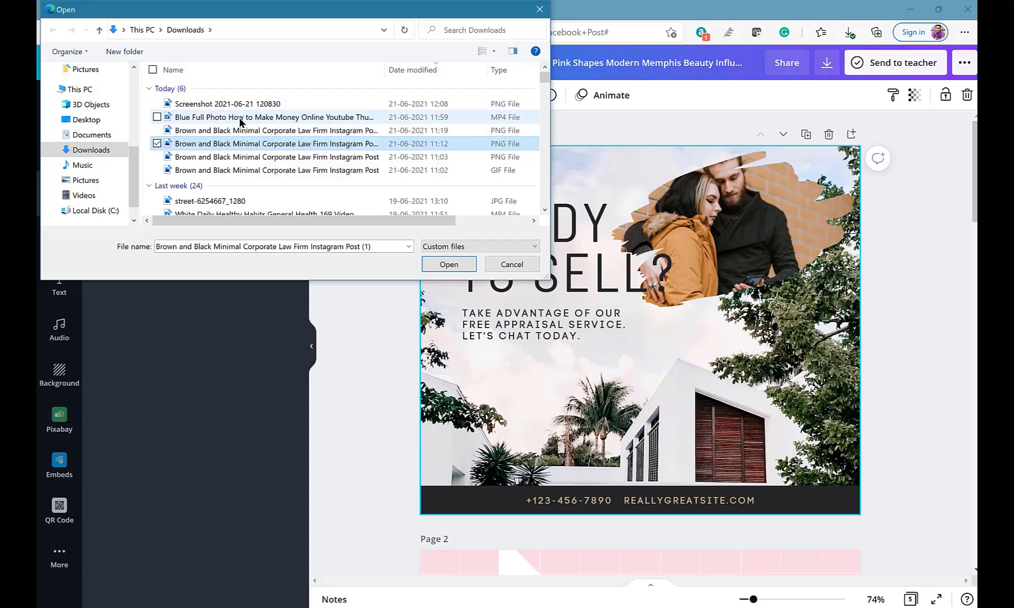
double_click(270, 144)
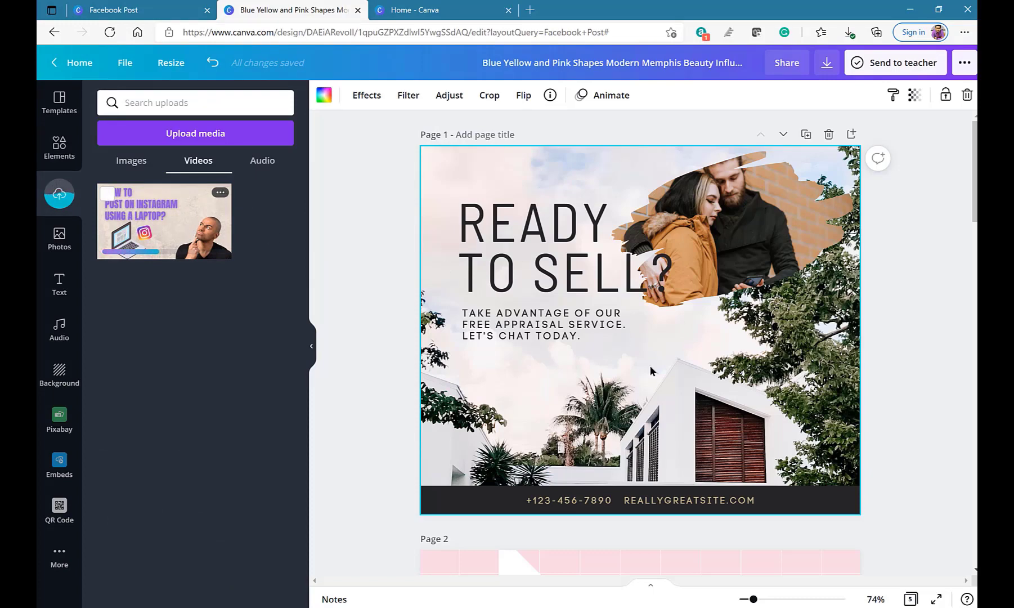
- Place the uploaded "How to Post on Instagram Using a Laptop?" video on page 1, preview it, and delete it from the page
left_click(212, 242)
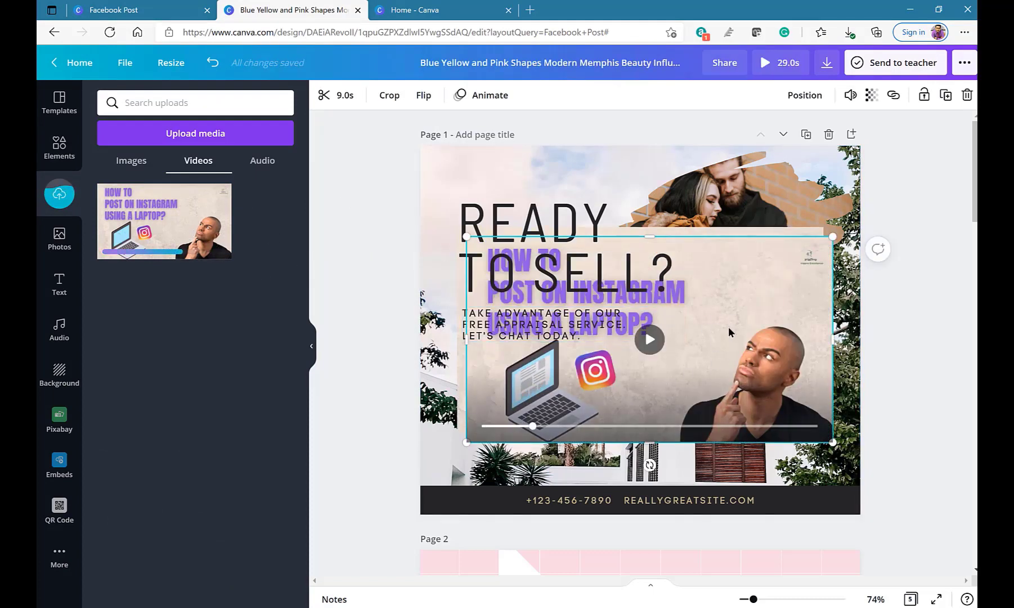
left_click(741, 353)
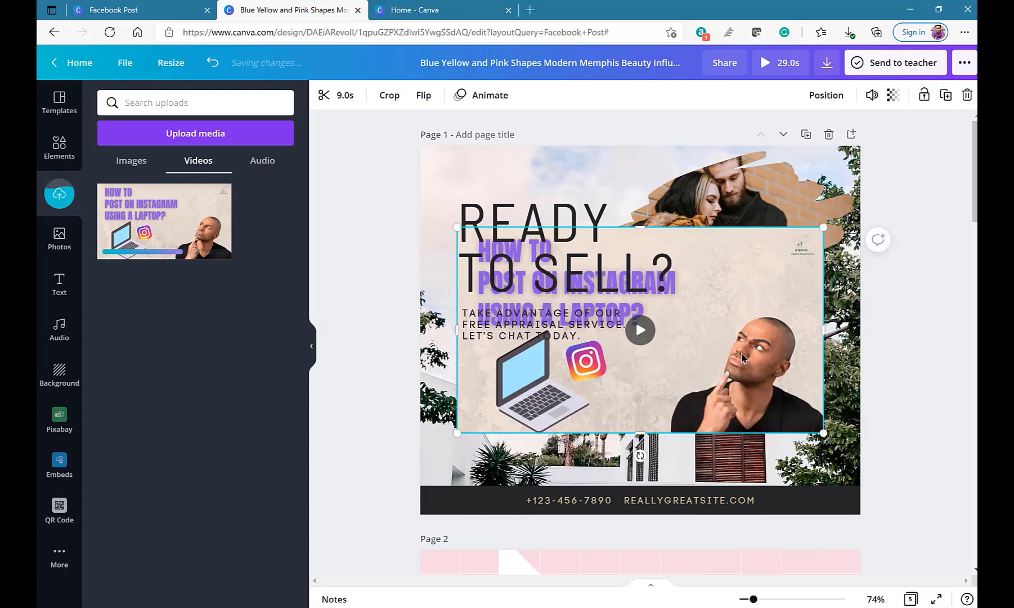
left_click(641, 332)
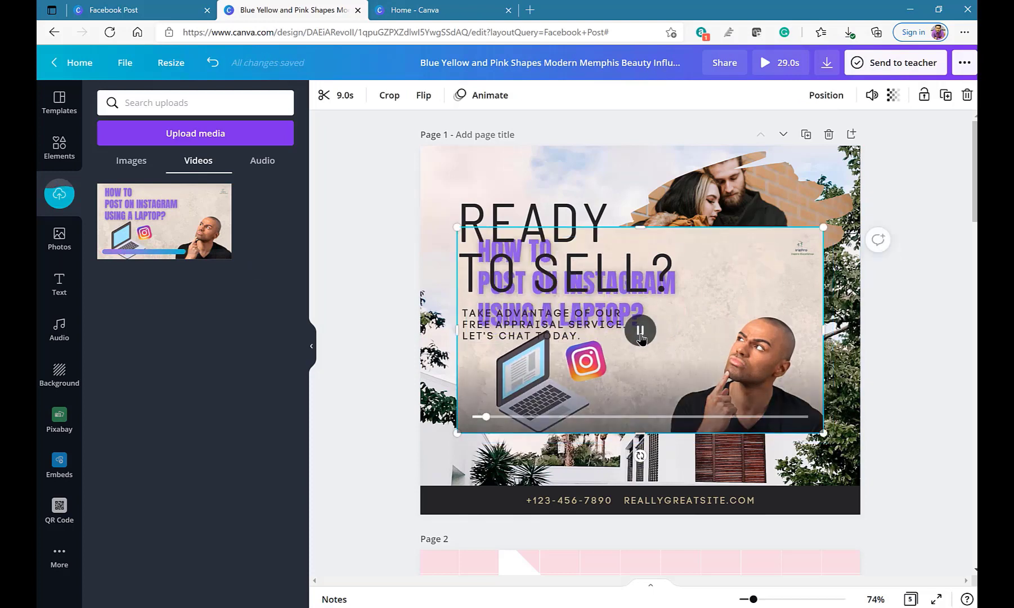
key("Delete")
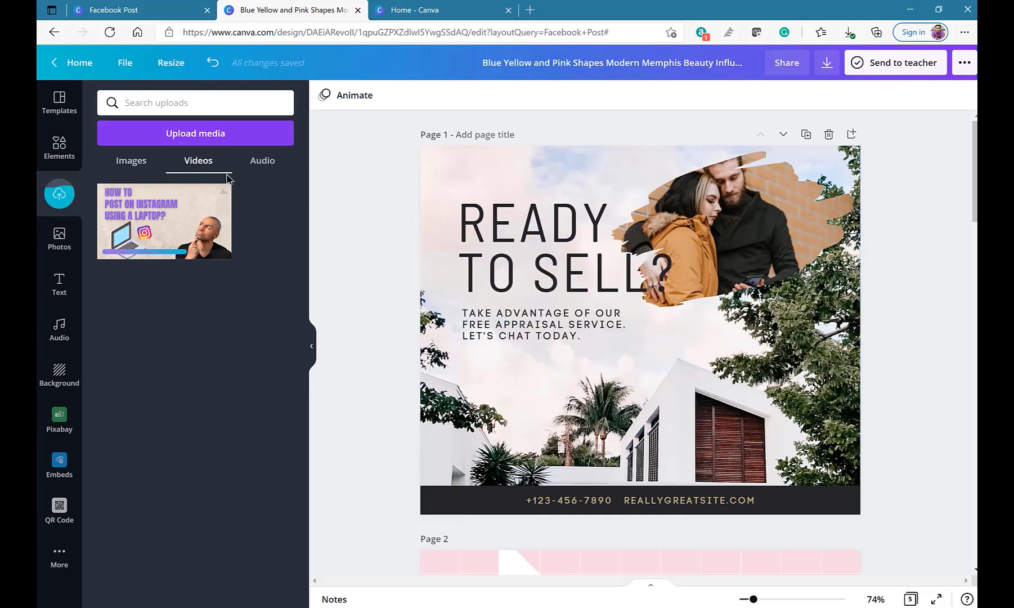
- Look over the uploaded and stock audio, and add the uploaded "0036. Corporate Documentary" track to the design
left_click(267, 162)
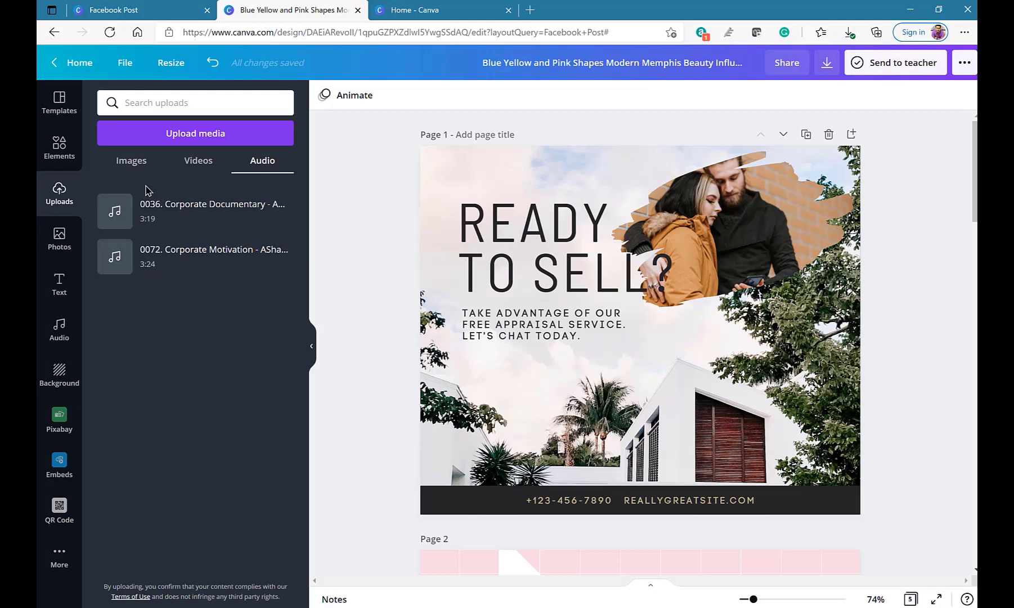
left_click(58, 332)
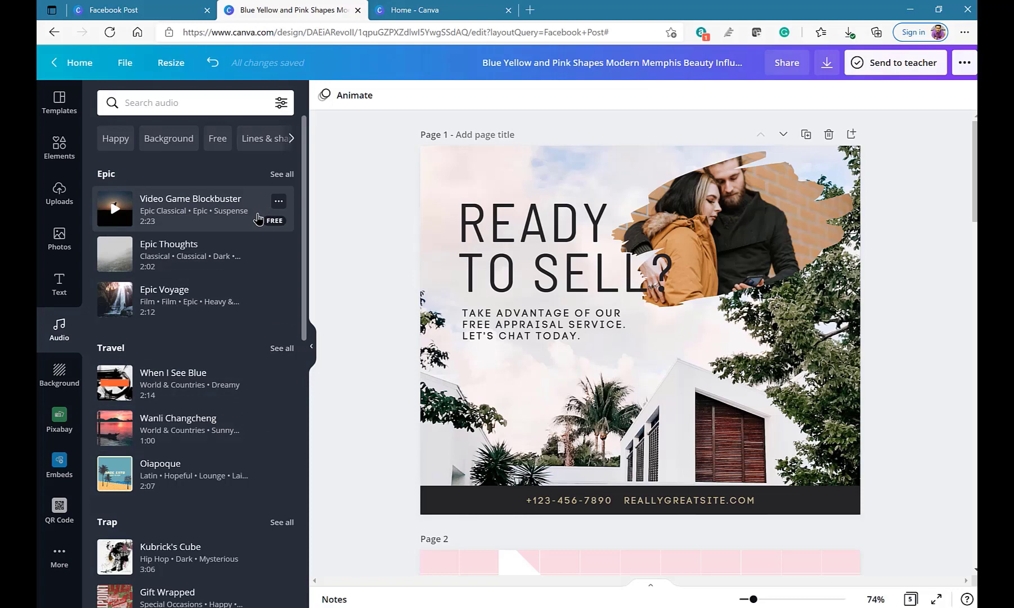
left_click(59, 193)
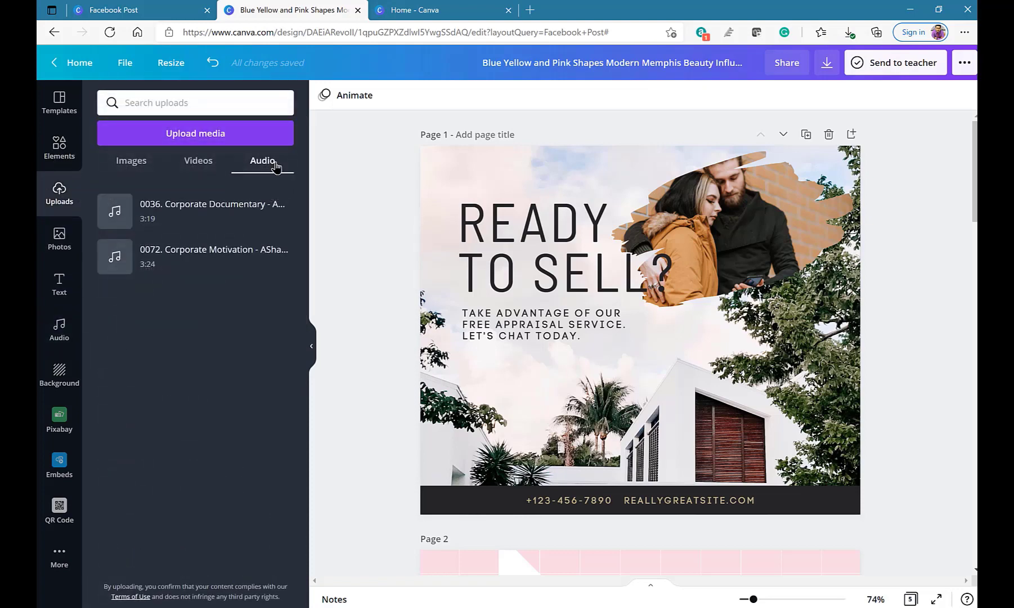
left_click_drag(209, 220, 533, 420)
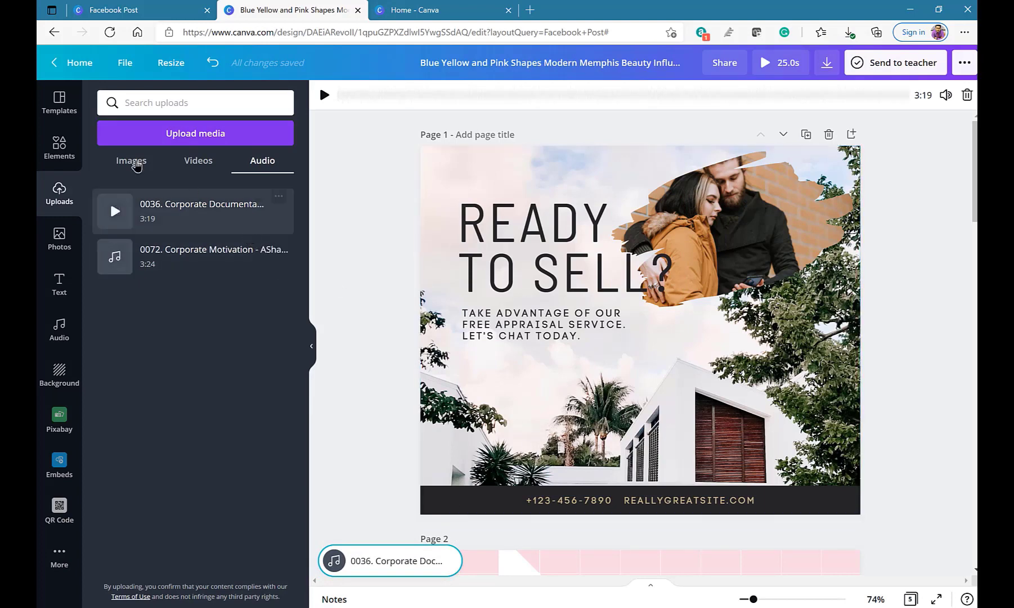
- Look over the photo library and listen to a short preview of the "0036. Corporate Documentary" track
left_click(60, 247)
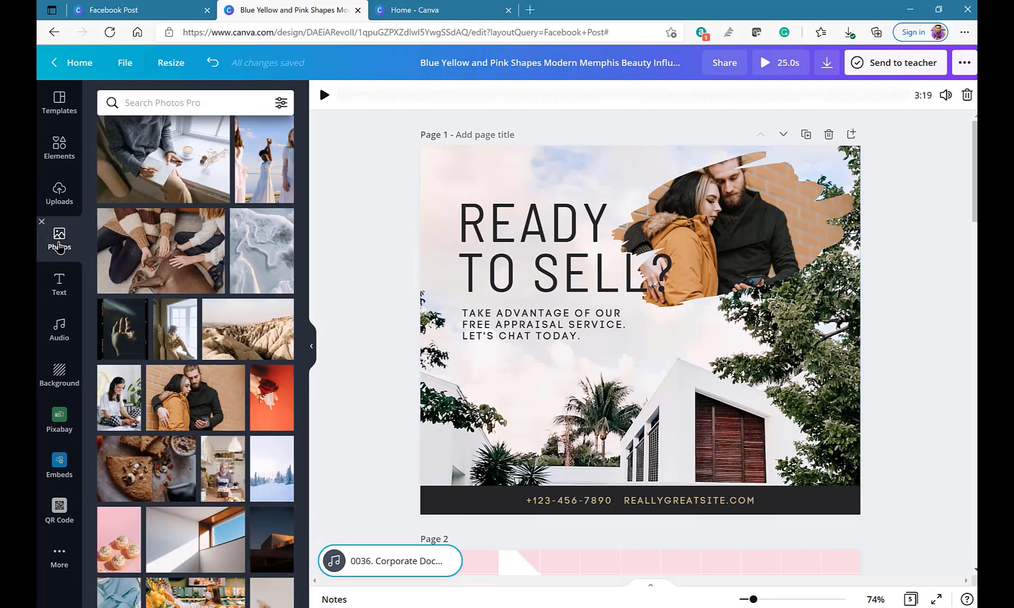
scroll(245, 264, "down", 2)
scroll(245, 265, "up", 5)
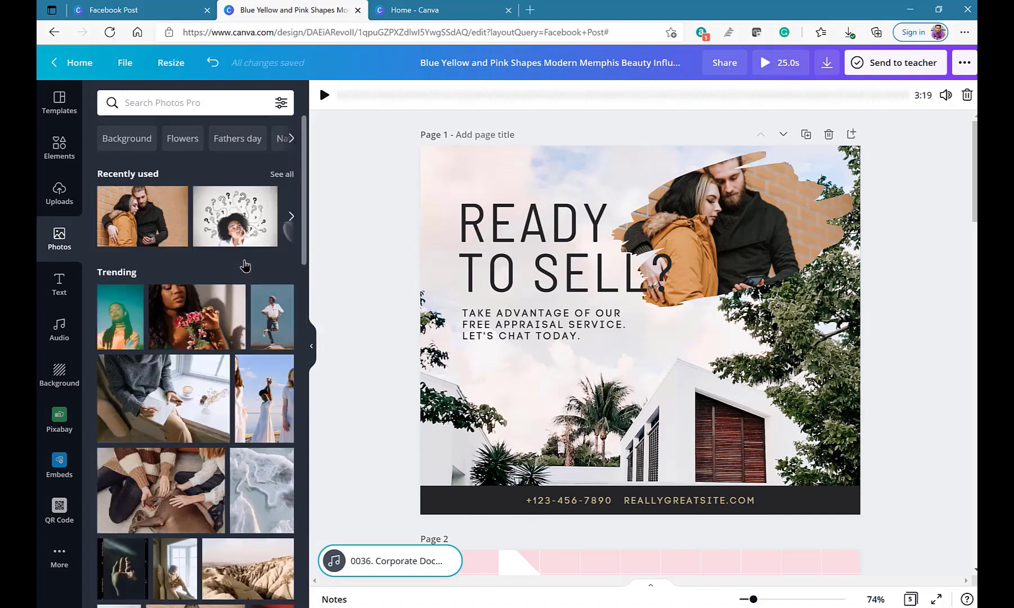
key("space")
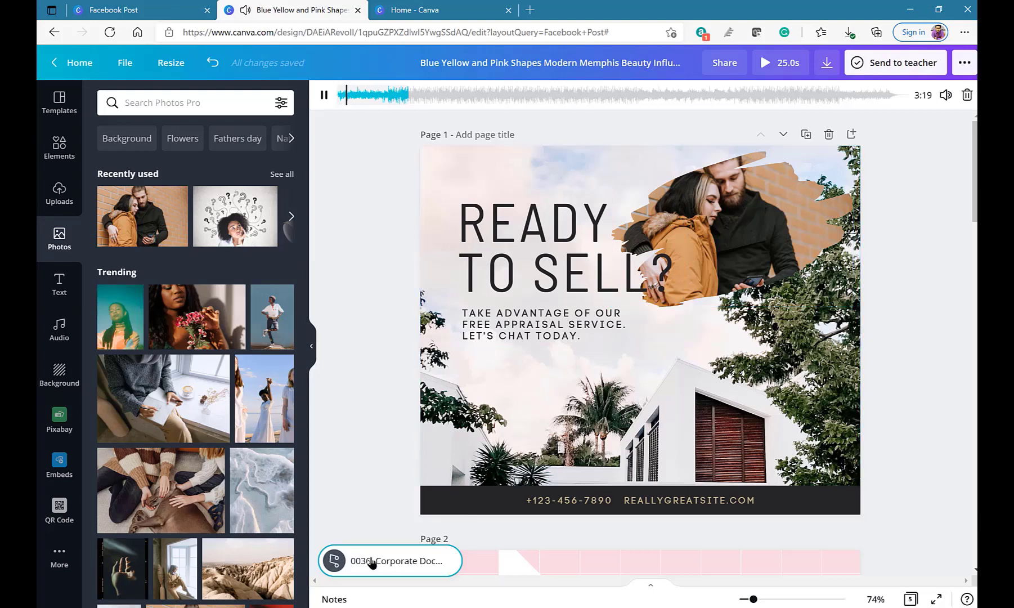
key("space")
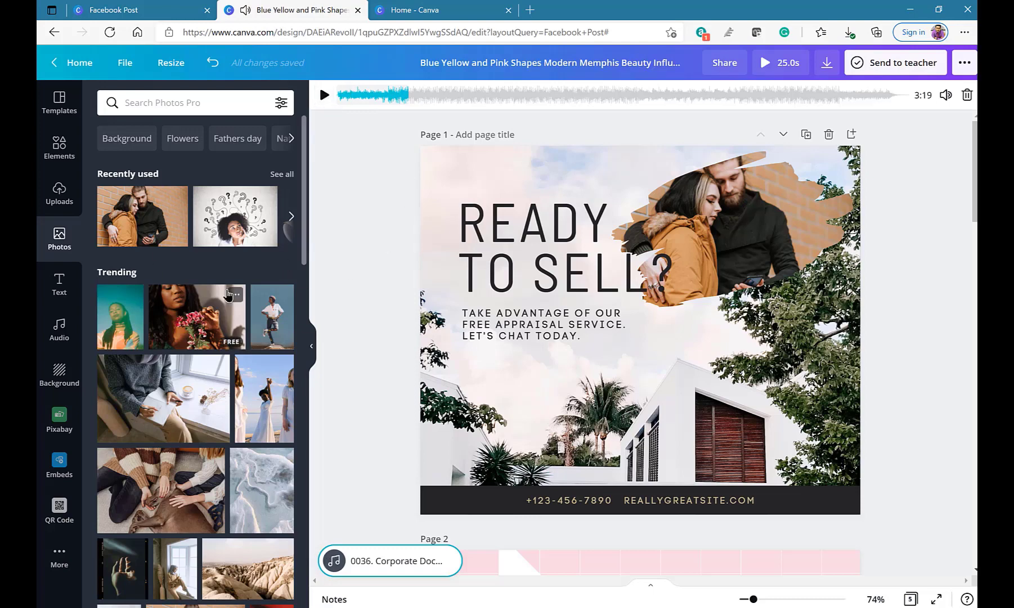
- Search the photo library for "real estate" and look through the pictures
scroll(235, 433, "down", 2)
scroll(236, 432, "down", 2)
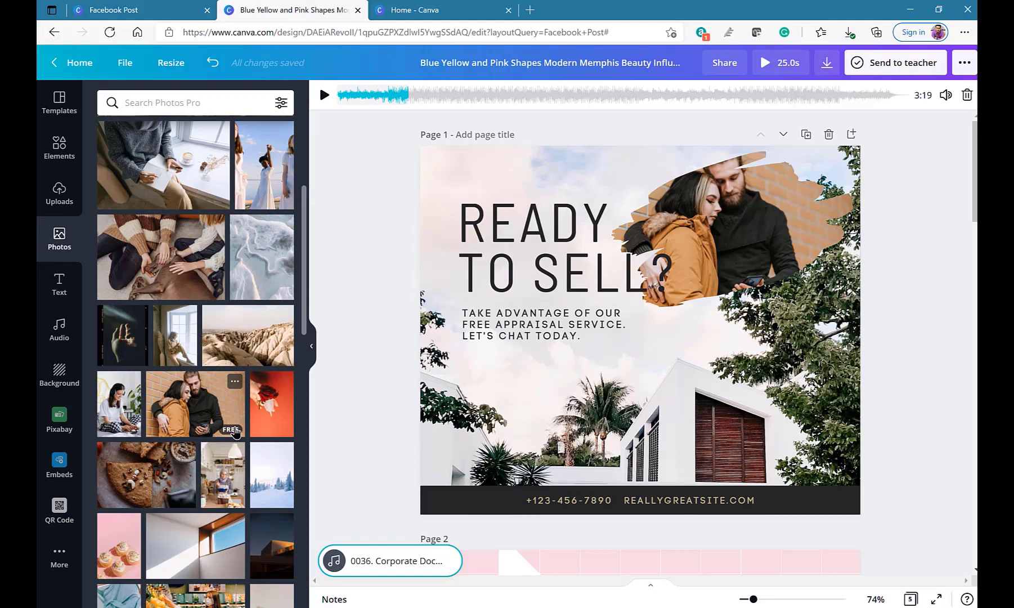
scroll(235, 432, "up", 5)
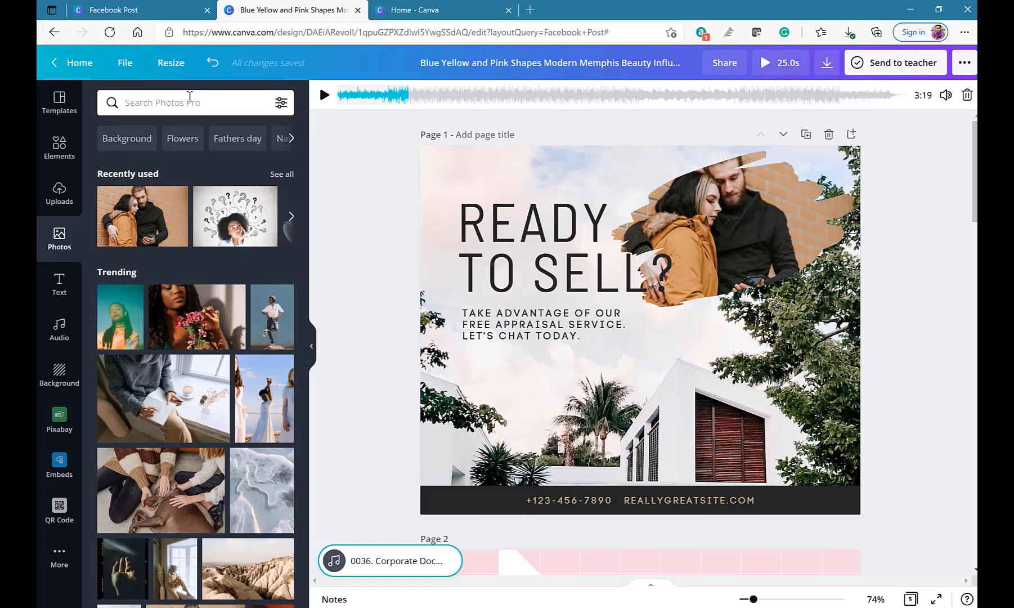
left_click(189, 96)
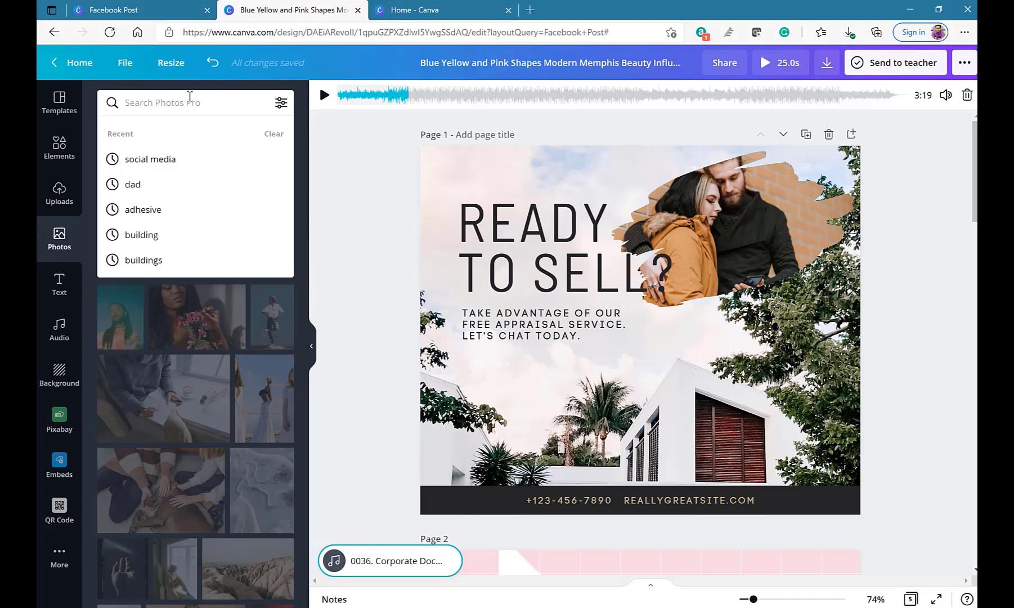
type("rea")
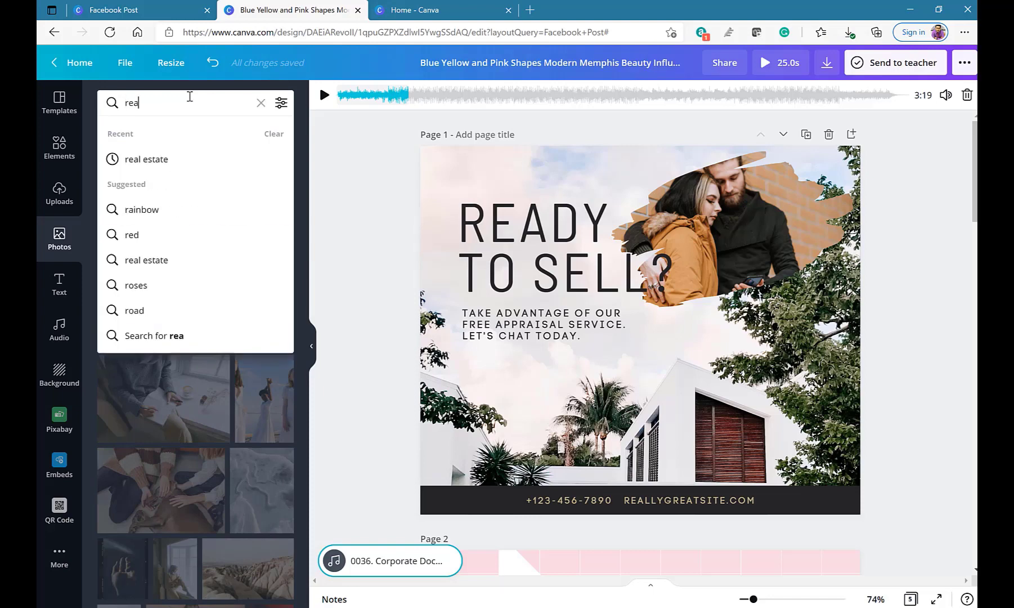
type("l esxta")
key("BackSpace")
key("BackSpace")
key("BackSpace")
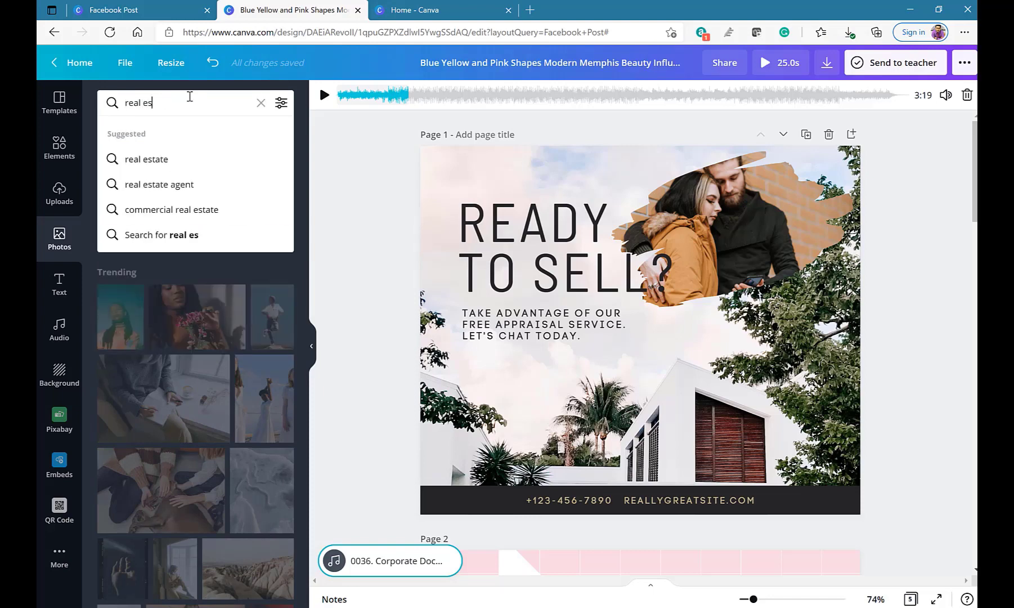
type("tate")
key("Return")
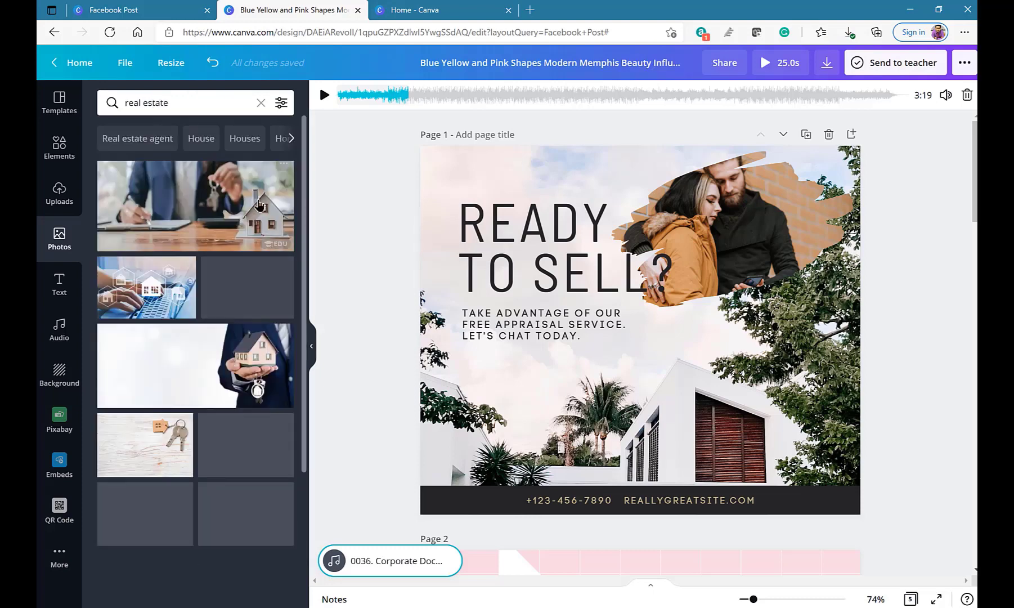
scroll(255, 359, "down", 2)
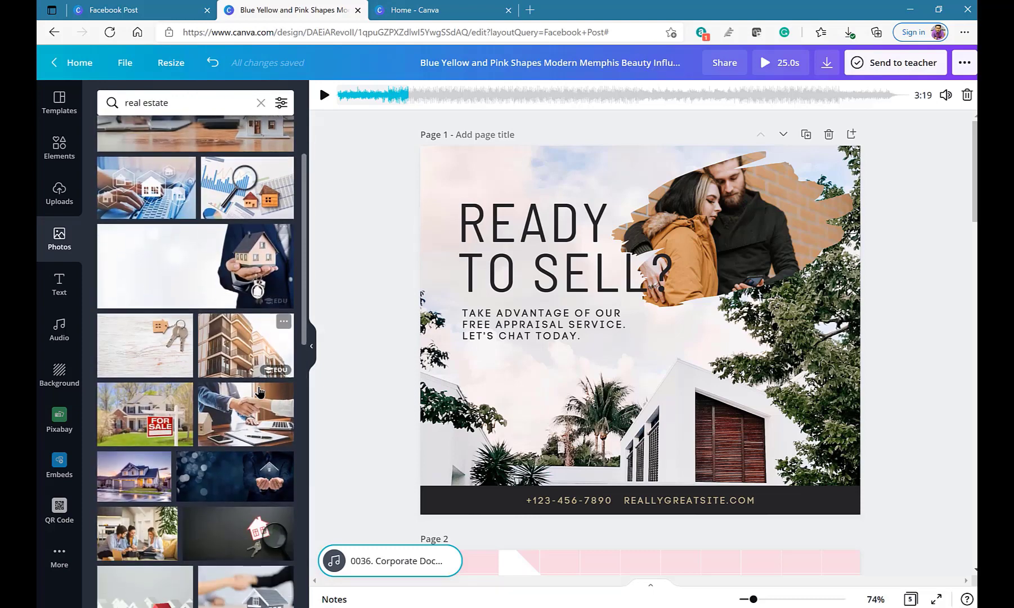
- Delete page 1's background photo and place the dusk photo of the house with lit windows and garages on the page
left_click(682, 438)
key("Delete")
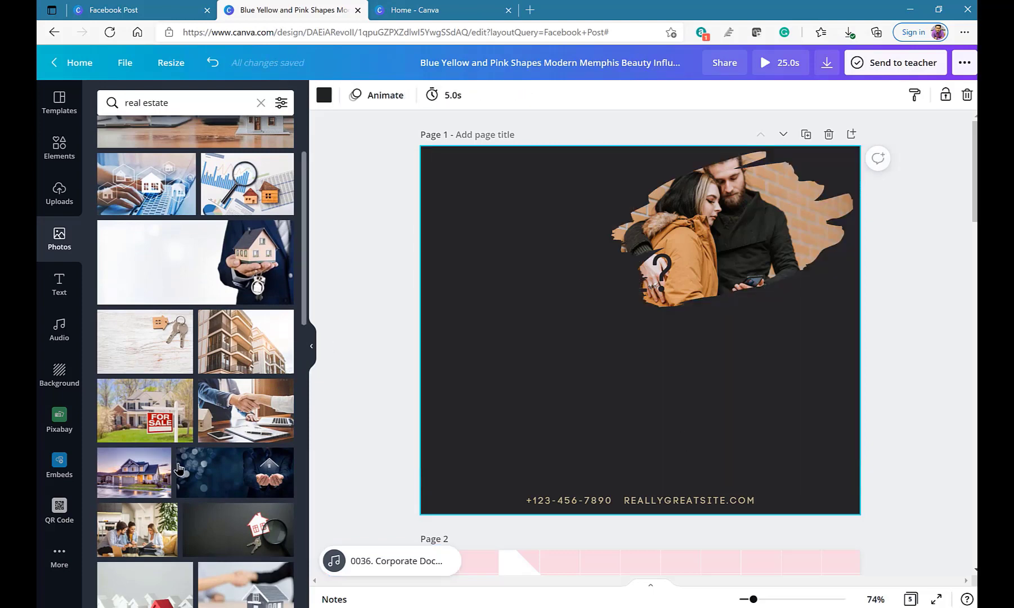
scroll(158, 435, "down", 1)
left_click_drag(158, 434, 549, 321)
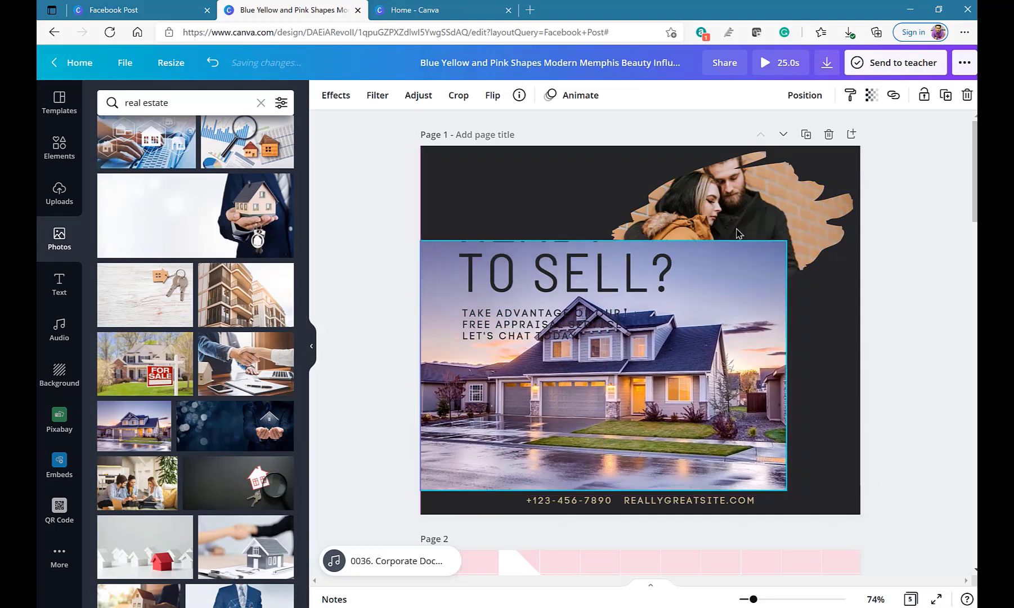
- Enlarge the house photo beyond page 1's width and shift it down to cover the page's lower edge
left_click_drag(786, 242, 955, 125)
left_click_drag(865, 6, 865, 7)
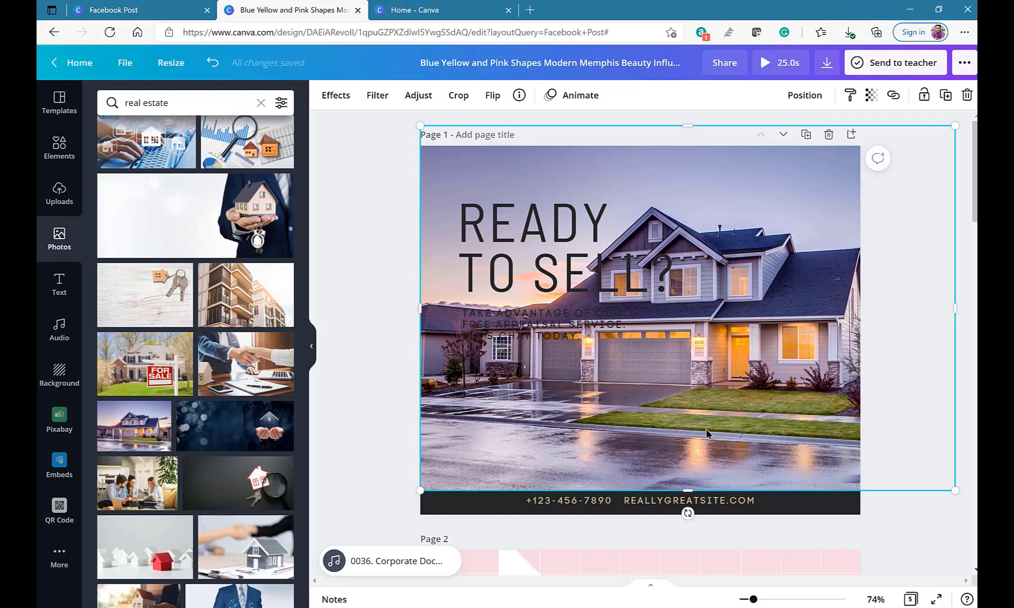
left_click_drag(706, 429, 706, 440)
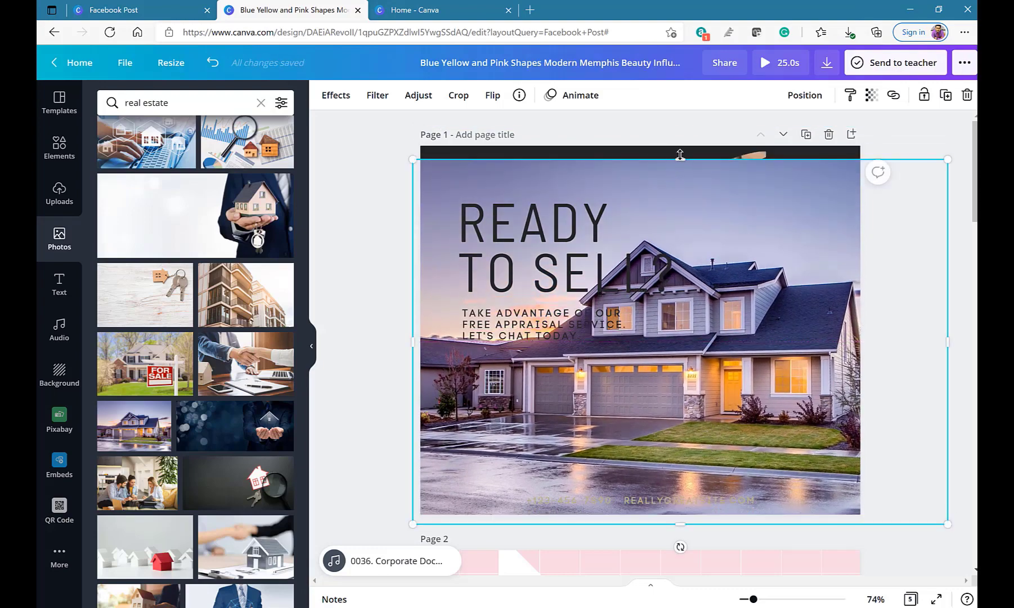
left_click_drag(680, 161, 679, 158)
- Send the house photo one layer backward, behind the couple's brush-stroke frame
left_click(811, 96)
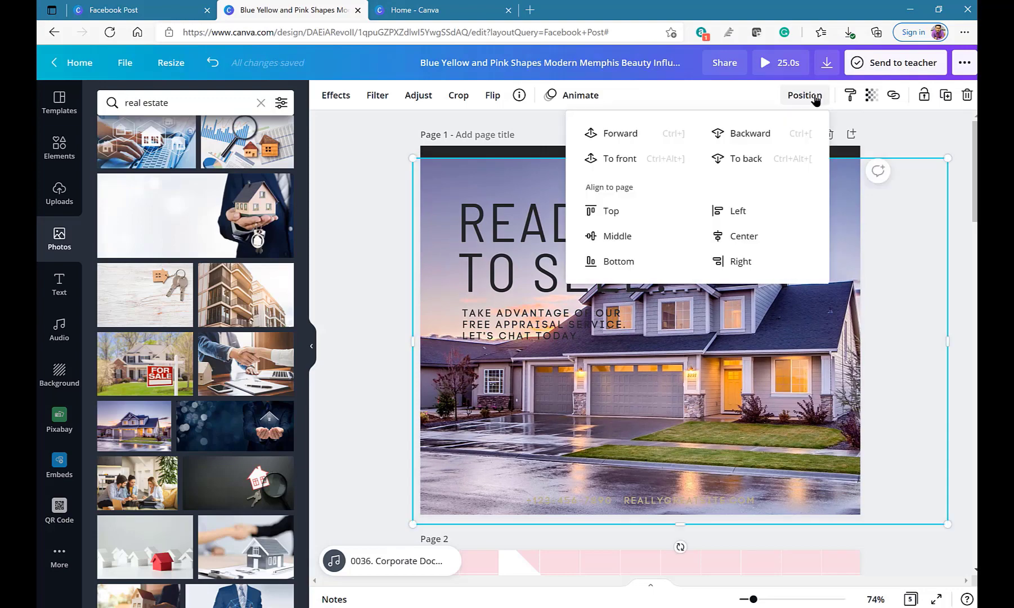
left_click(743, 133)
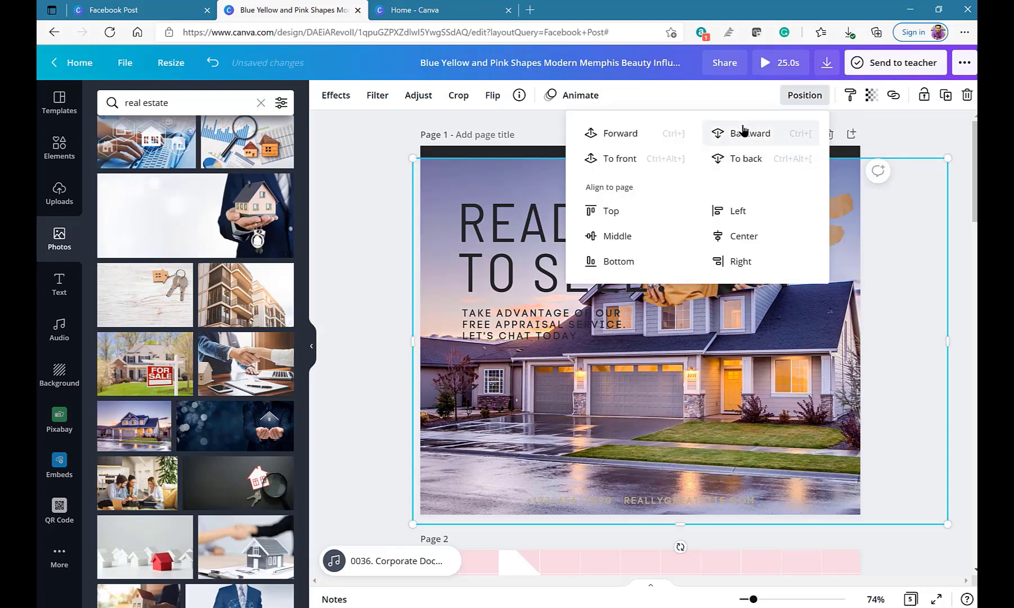
- Extend the house photo up to page 1's upper edge so it fills the whole page as its background
left_click(889, 152)
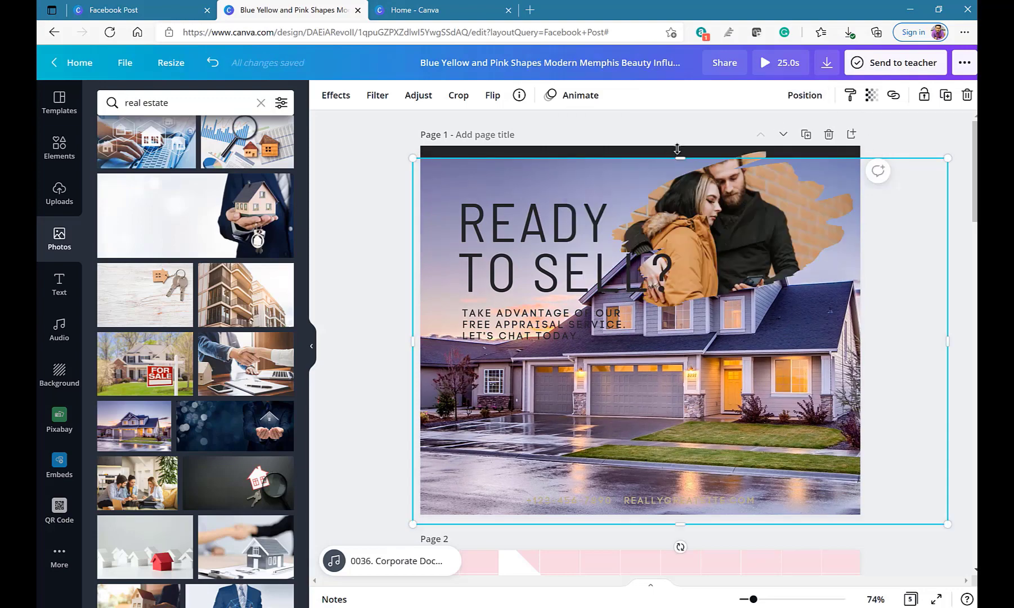
left_click_drag(677, 154, 675, 141)
- Shrink the couple's brush-stroke frame and the "READY TO SELL?" heading, moving the heading toward page 1's upper-left corner
left_click(754, 256)
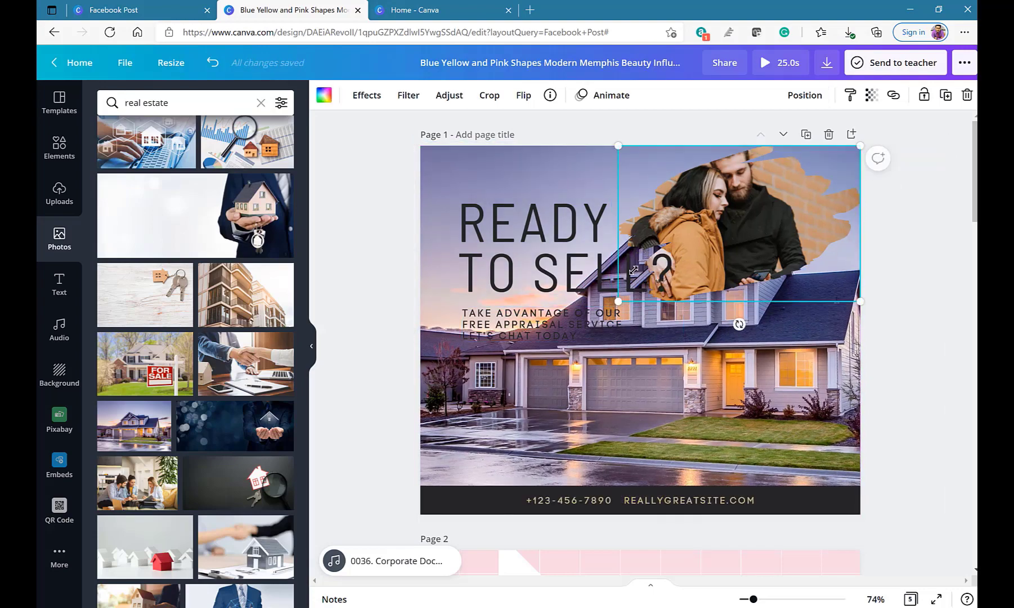
left_click_drag(619, 301, 679, 260)
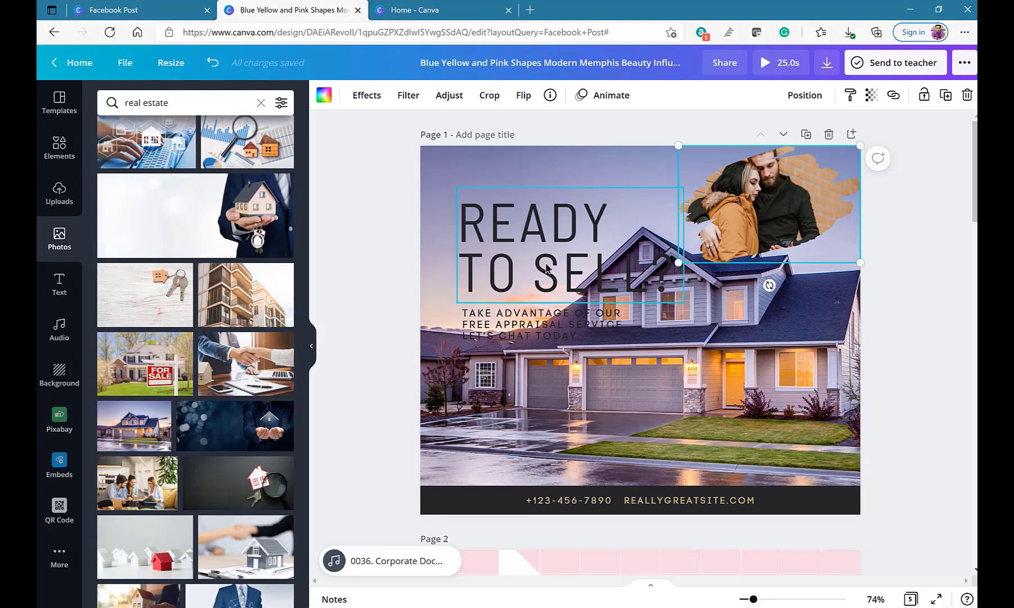
left_click_drag(543, 261, 525, 232)
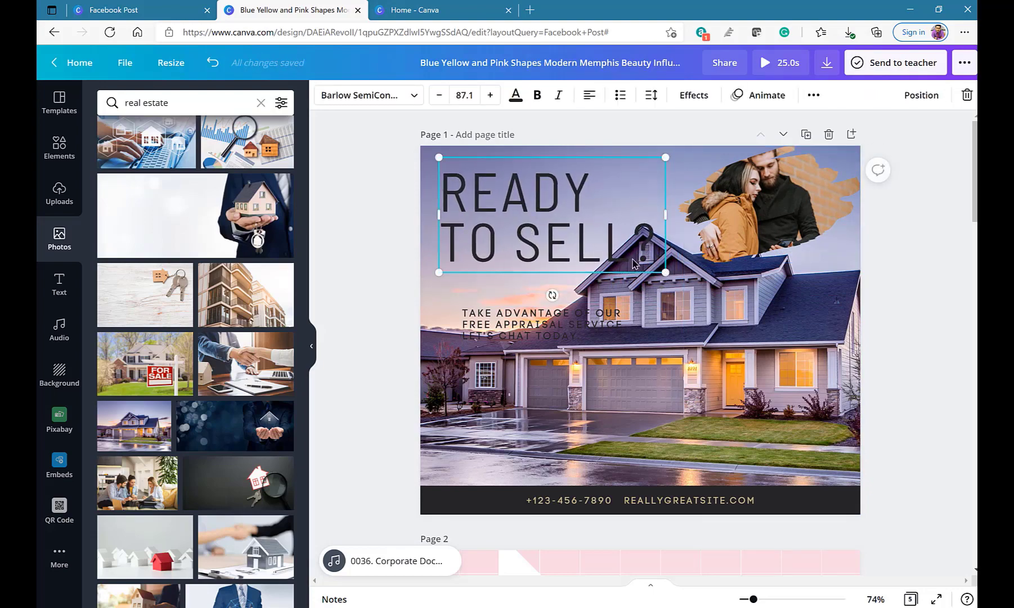
left_click_drag(665, 272, 578, 224)
- Rotate the couple's frame about 11° clockwise, shrink it slightly and reposition it near page 1's upper-right corner
left_click_drag(724, 216, 704, 211)
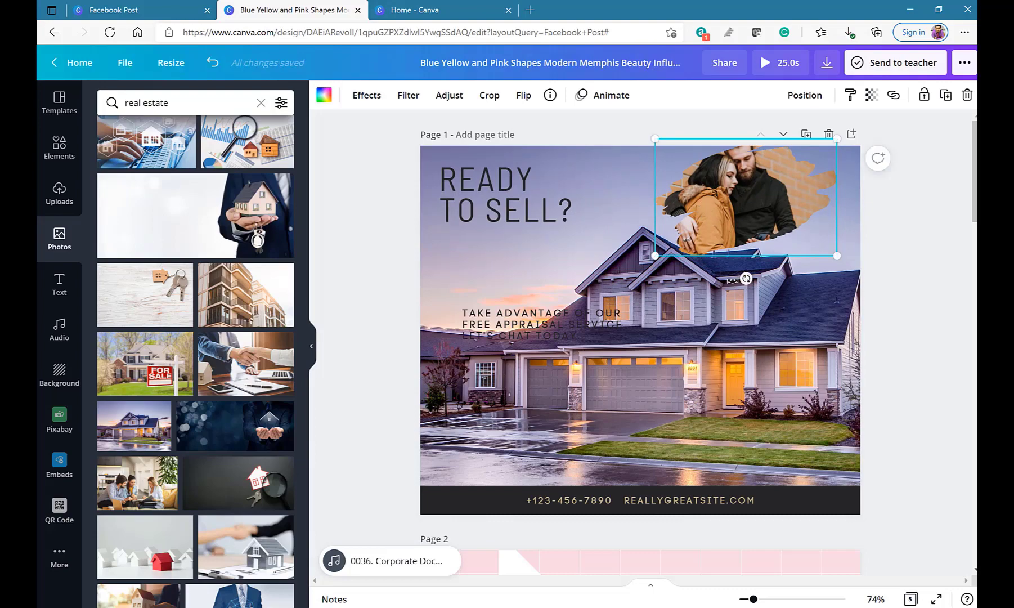
mouse_move(746, 275)
left_mouse_down()
mouse_move(719, 281)
mouse_move(731, 281)
left_mouse_up()
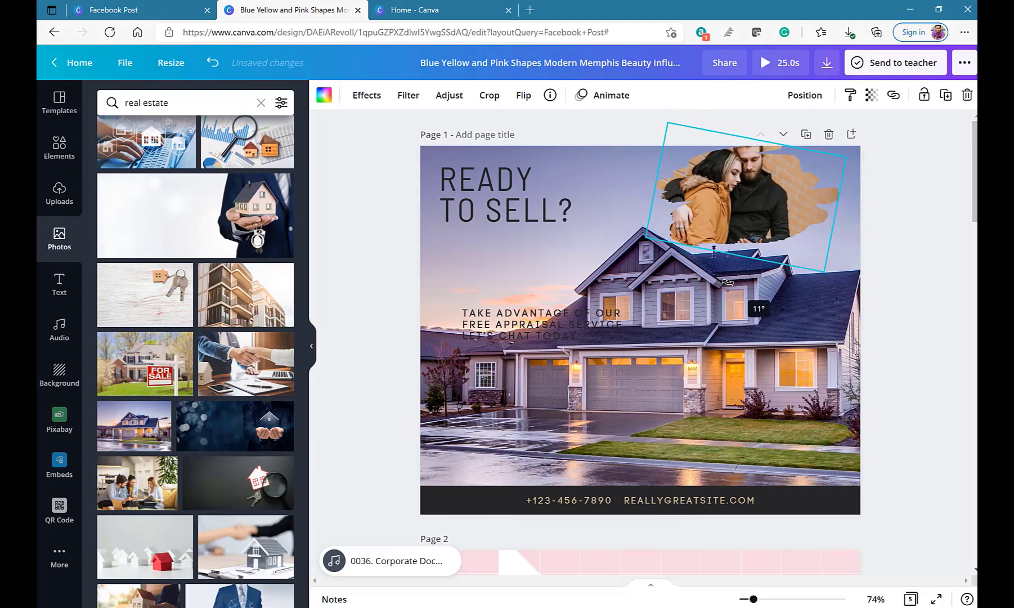
left_click_drag(781, 187, 790, 193)
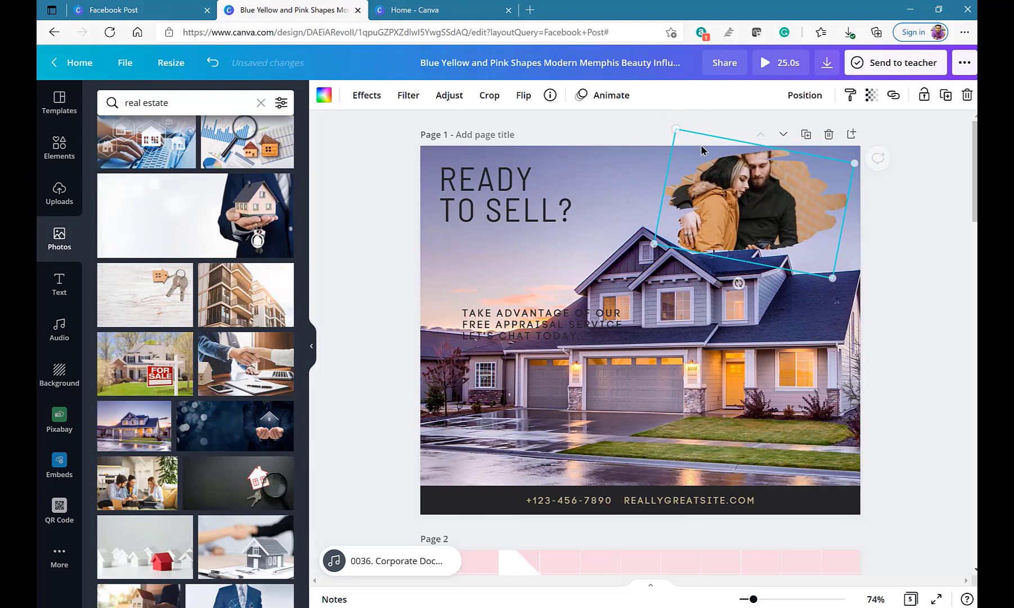
left_click_drag(678, 131, 684, 136)
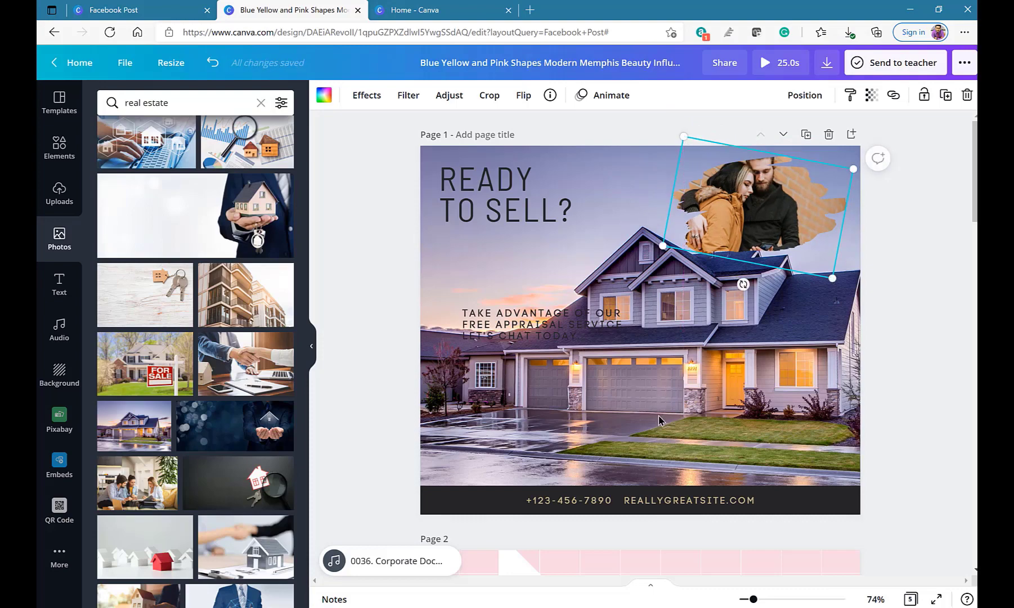
left_click(662, 445)
left_click(757, 238)
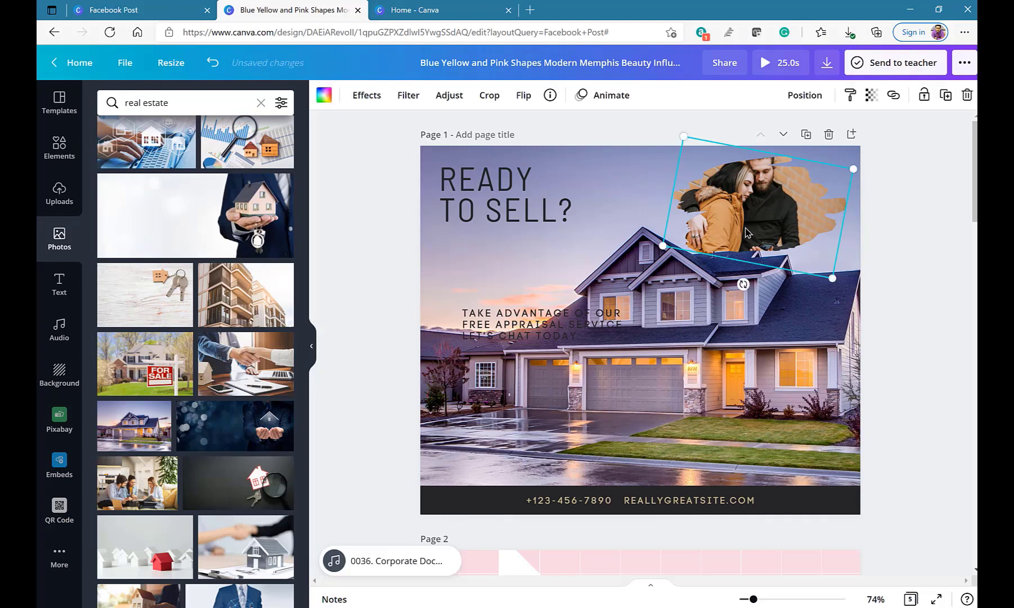
left_click_drag(756, 238, 747, 232)
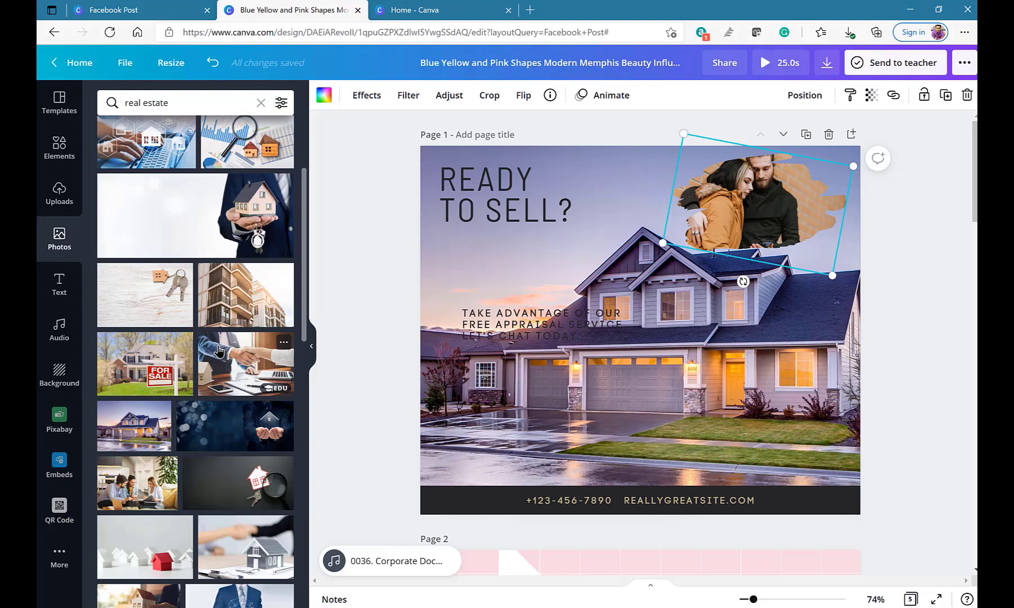
- Add two subheading text boxes to page 1 and replace the lower one's text with "Contact us"
left_click(57, 285)
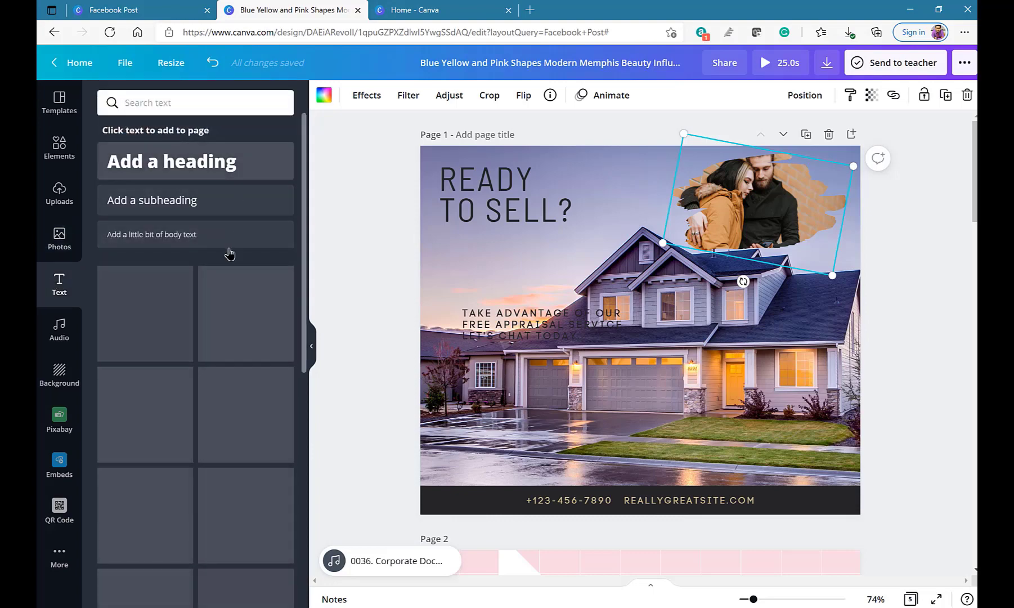
double_click(228, 208)
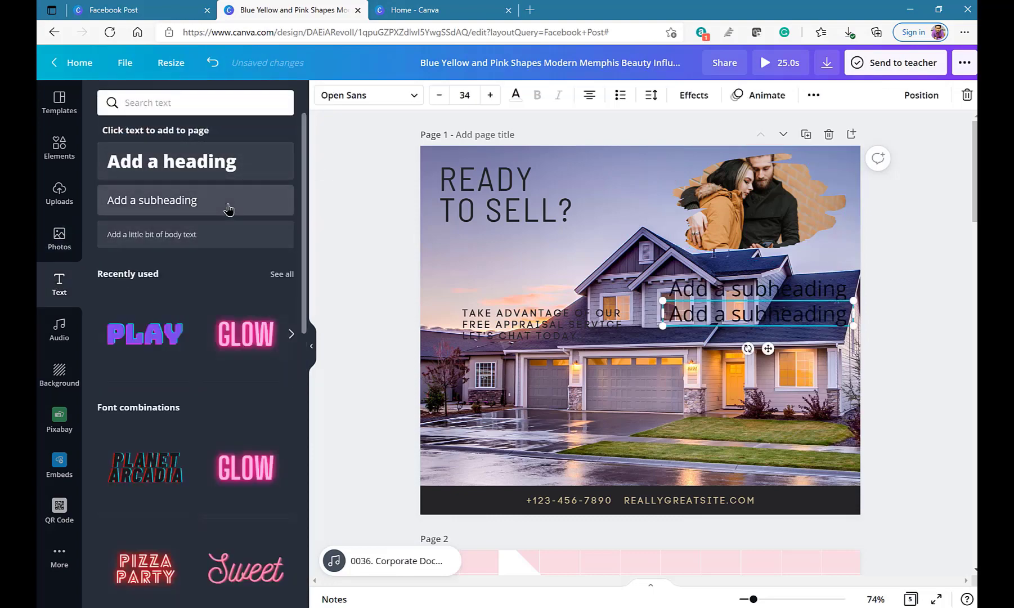
double_click(732, 320)
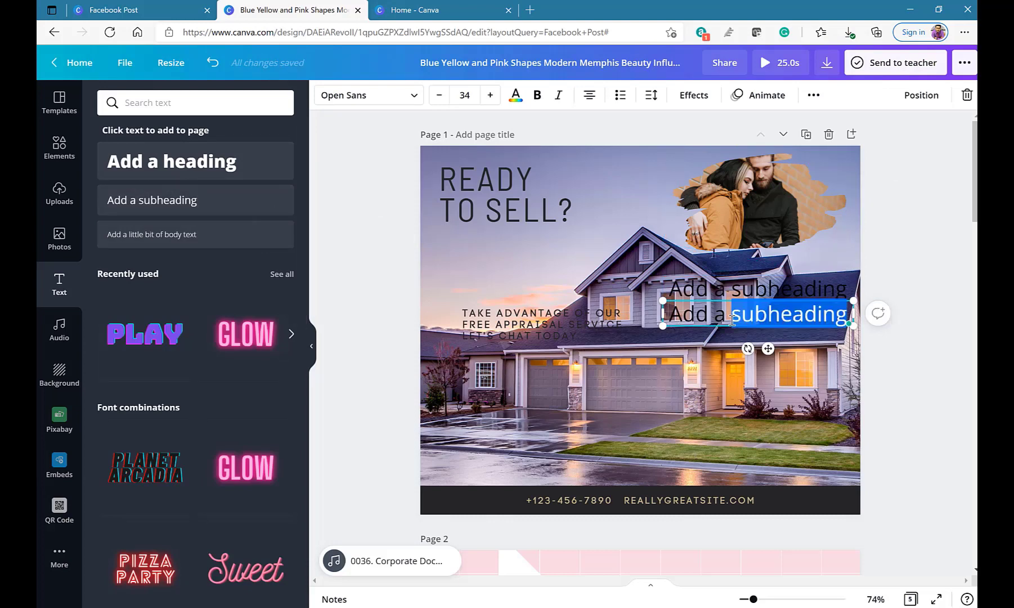
left_click(713, 313)
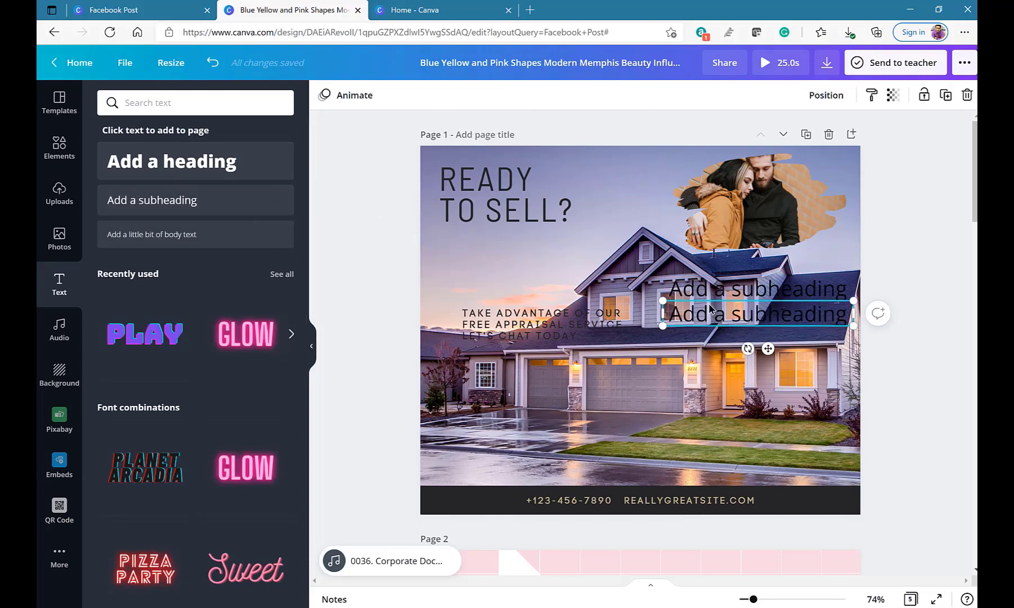
triple_click(710, 312)
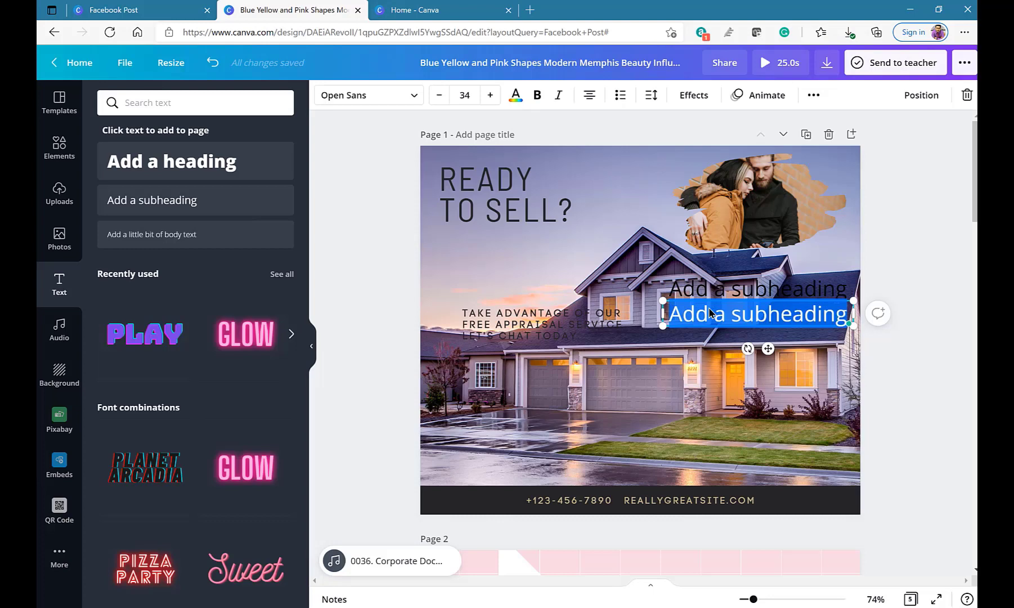
type("ontact i")
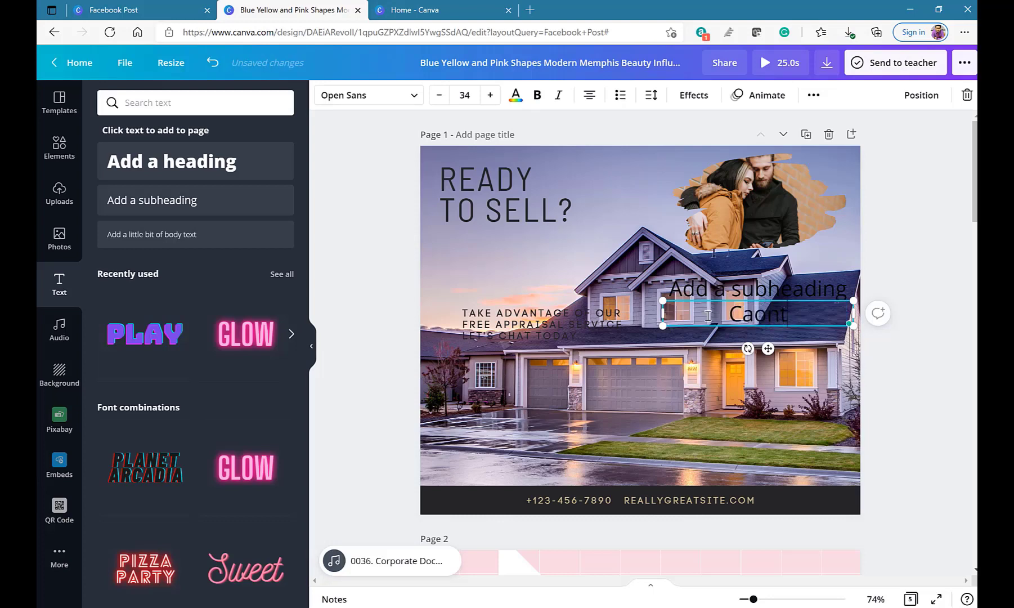
key("BackSpace")
key("BackSpace")
key("BackSpace")
key("BackSpace")
key("BackSpace")
key("BackSpace")
key("BackSpace")
key("BackSpace")
key("BackSpace")
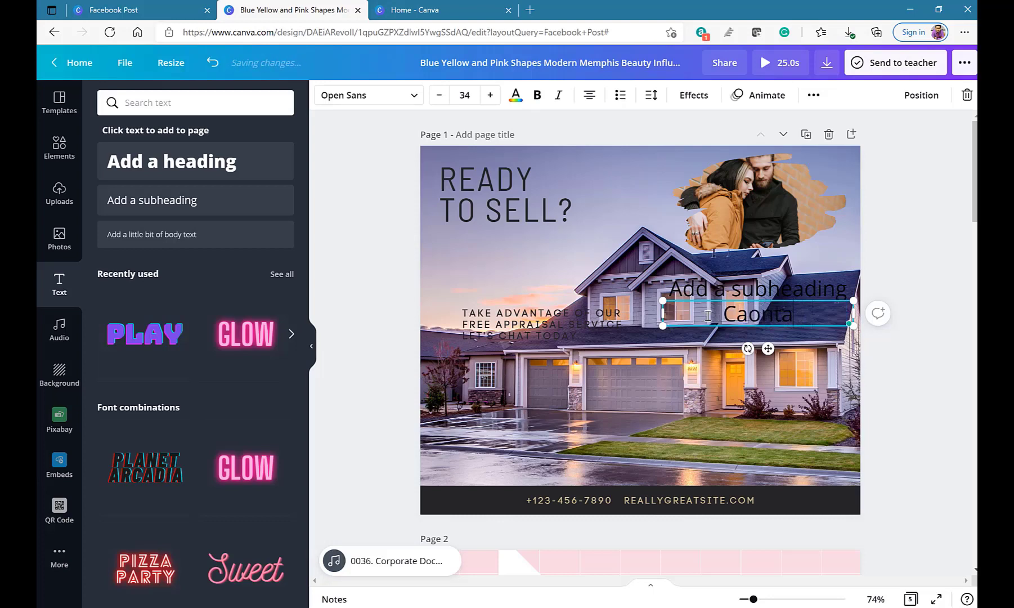
type("ontacu")
key("BackSpace")
key("BackSpace")
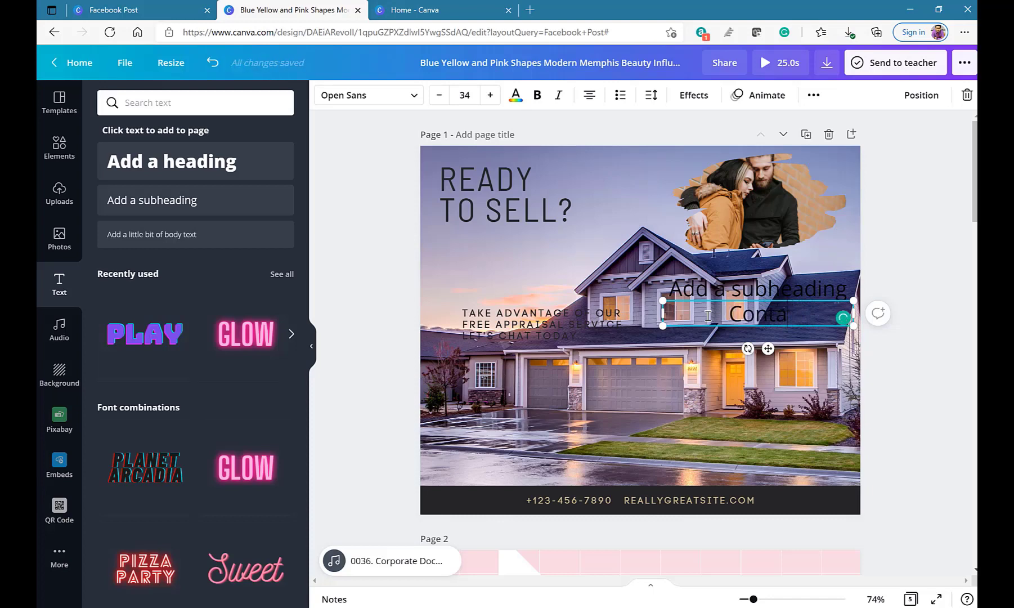
type("ct us")
- Reduce the "Contact us" text to about size 17.1 and place it in the dark footer bar beside the phone number
left_click_drag(769, 348, 541, 492)
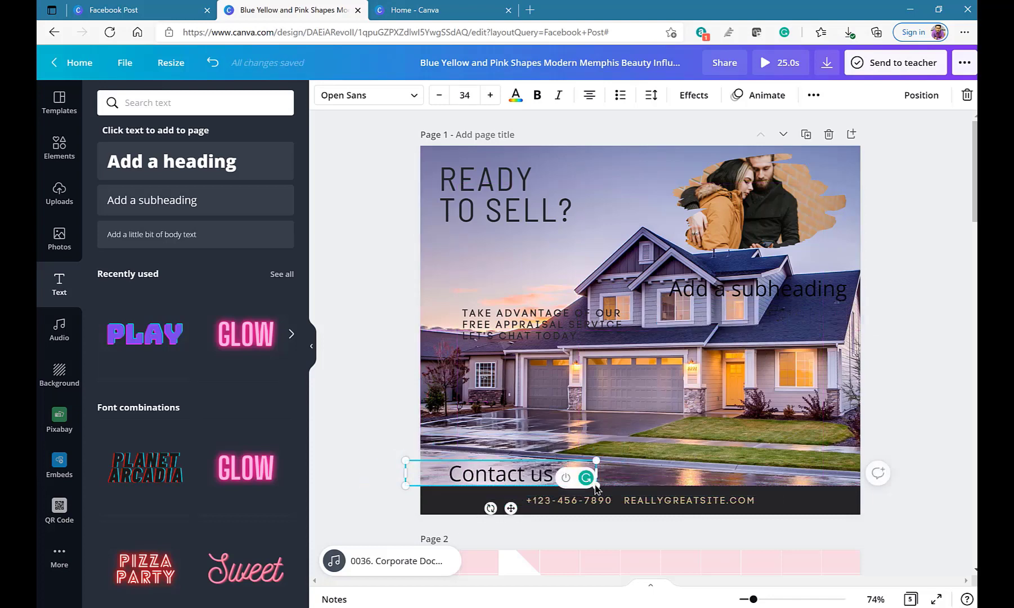
left_click(543, 443)
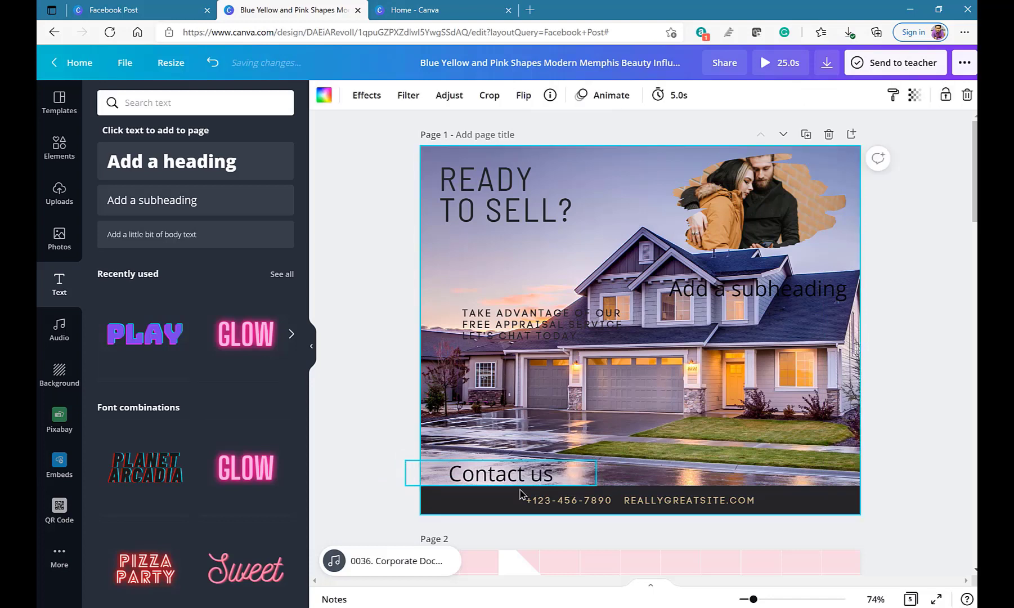
left_click(544, 466)
left_click_drag(543, 467, 570, 493)
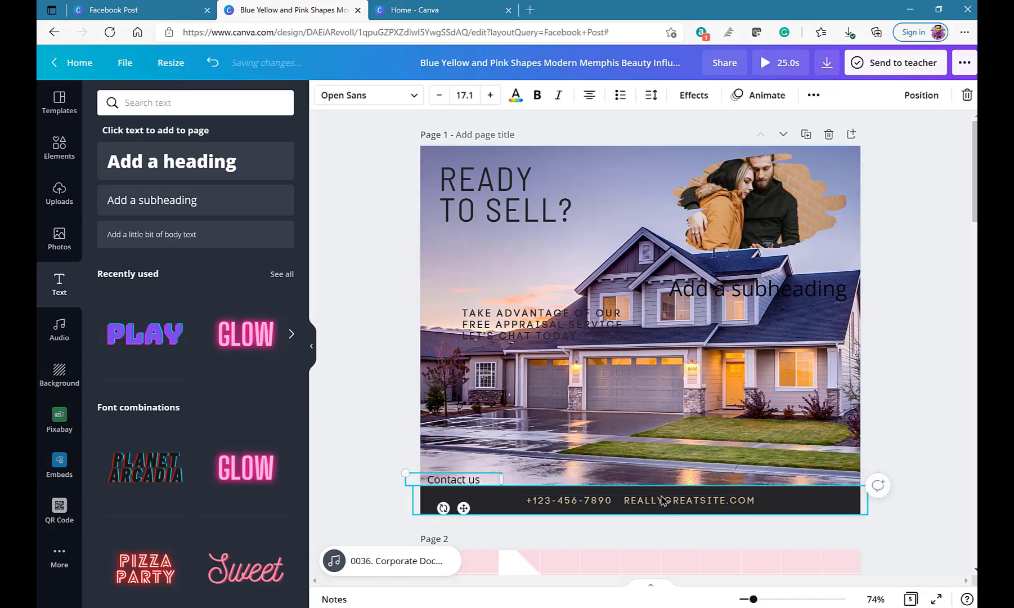
left_click_drag(464, 508, 488, 530)
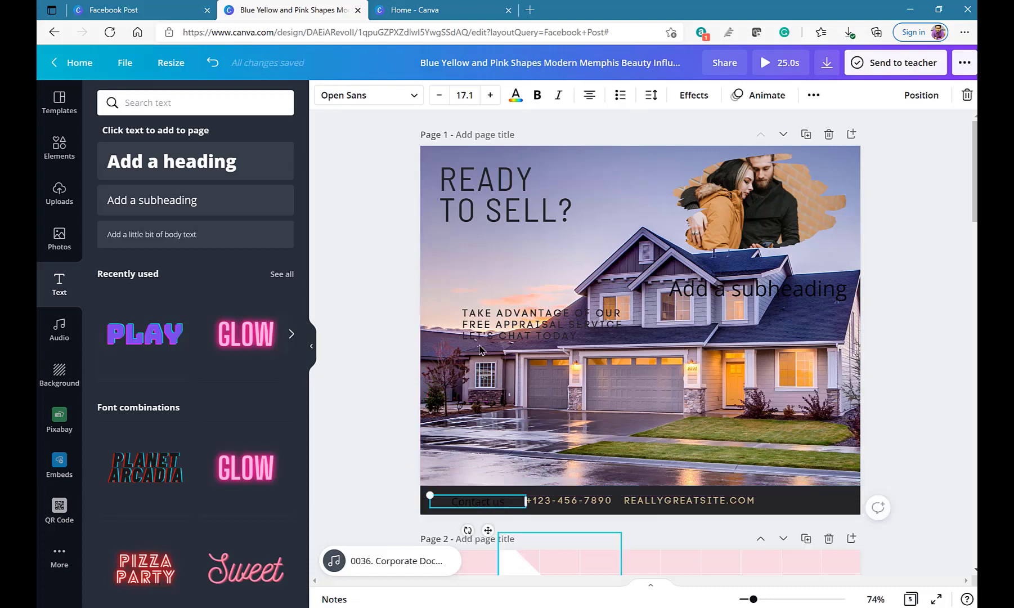
- Recolor the "Contact us" text with the light lavender-grey taken from the house photo's colors
left_click(519, 98)
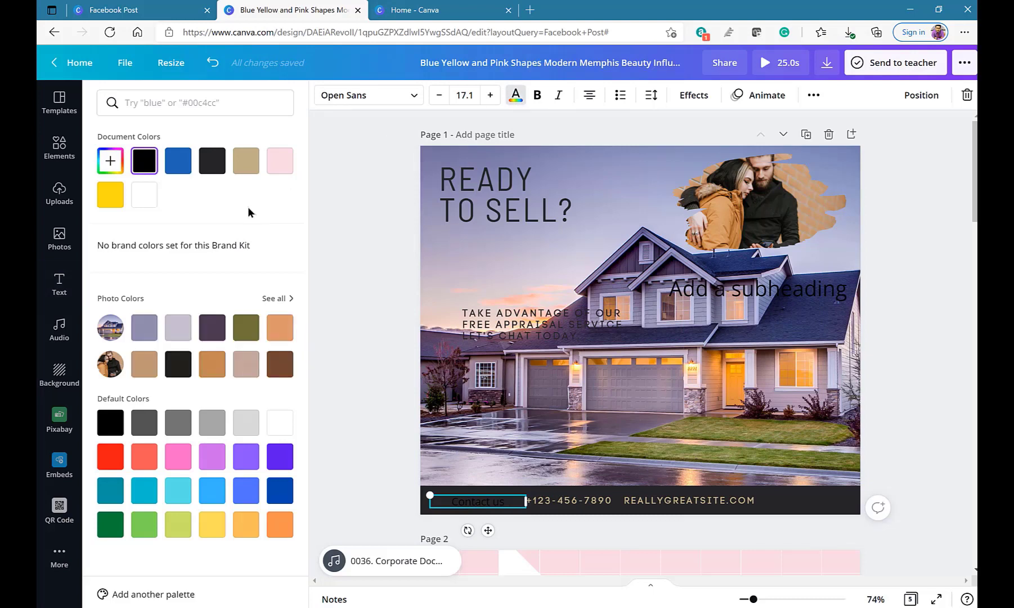
left_click(179, 331)
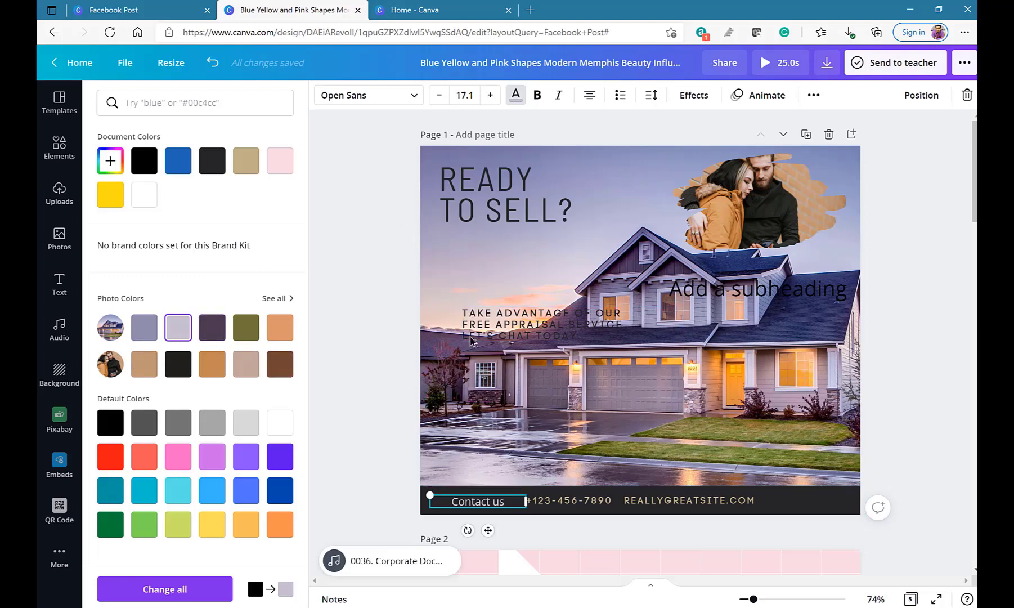
key("Escape")
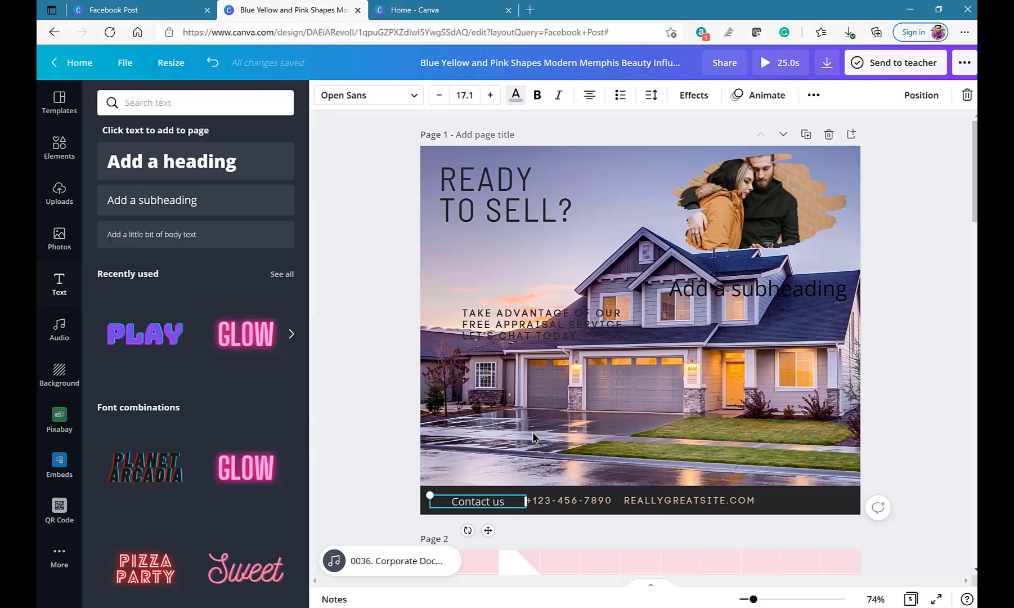
left_click(580, 506)
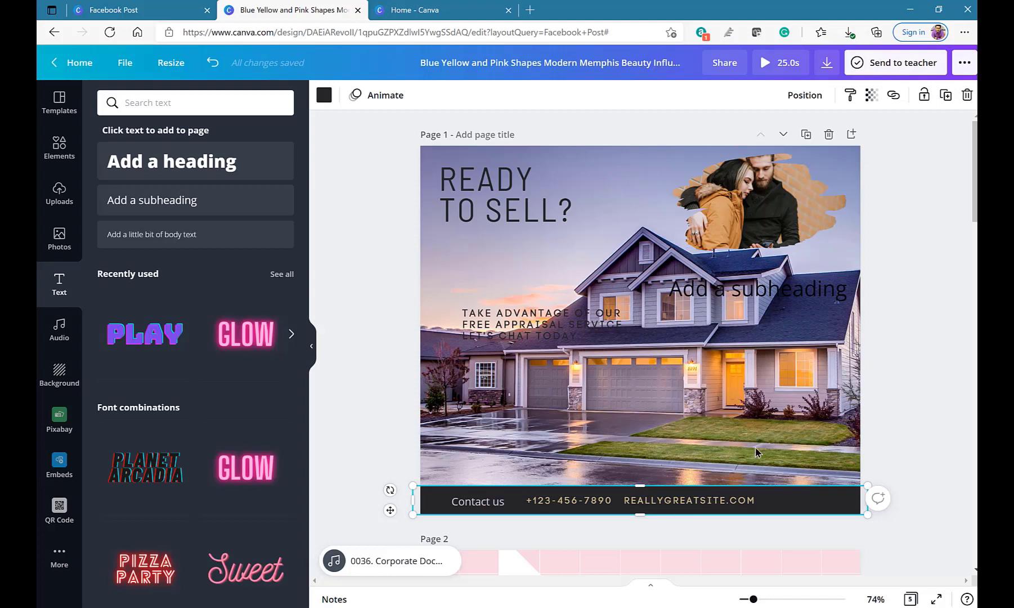
left_click(772, 214)
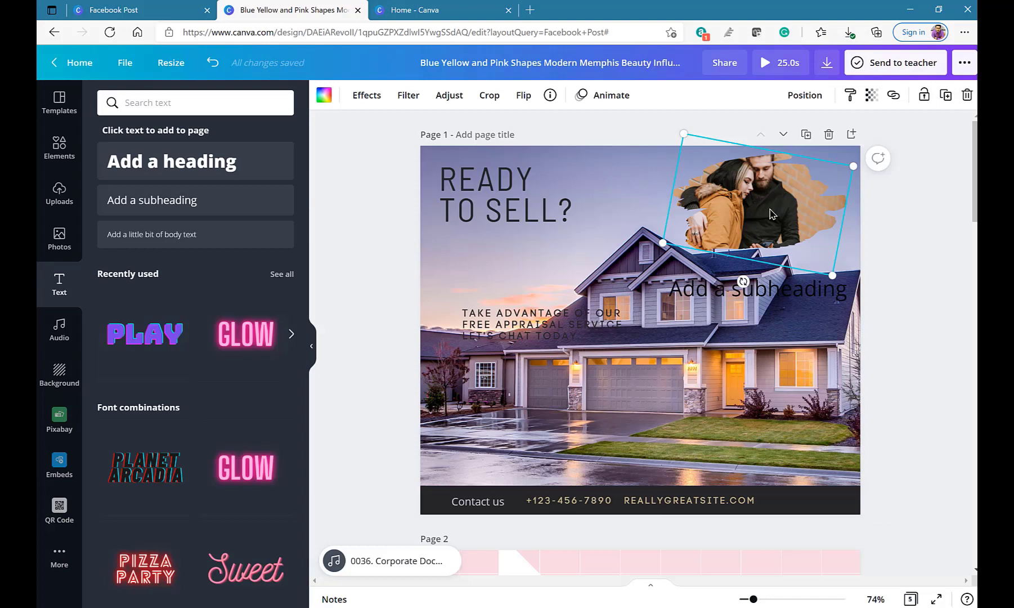
left_click(706, 404)
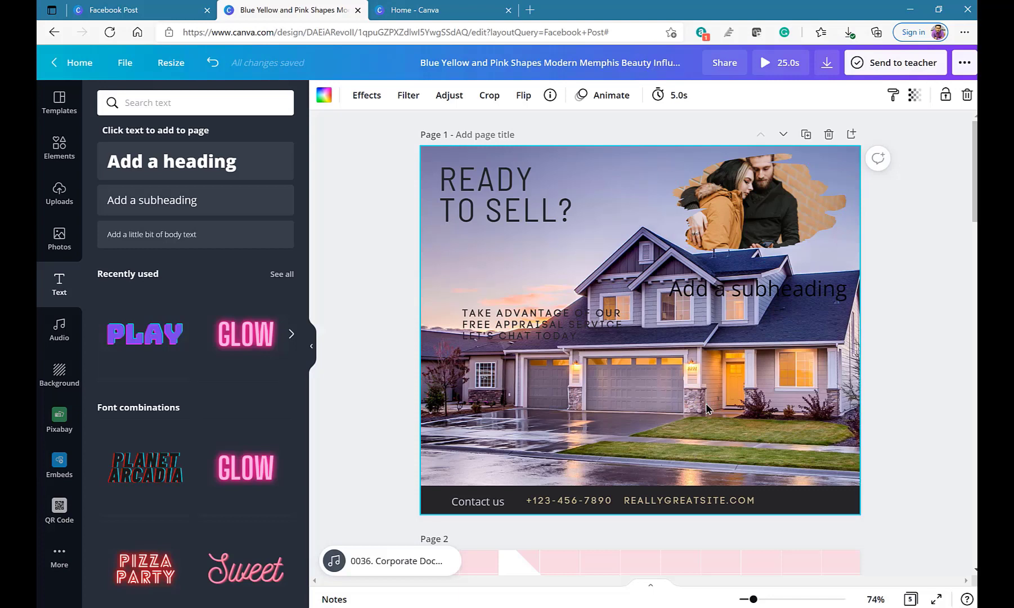
- Browse the font combinations and add the pink neon "GLOW" text to page 1
scroll(213, 397, "down", 3)
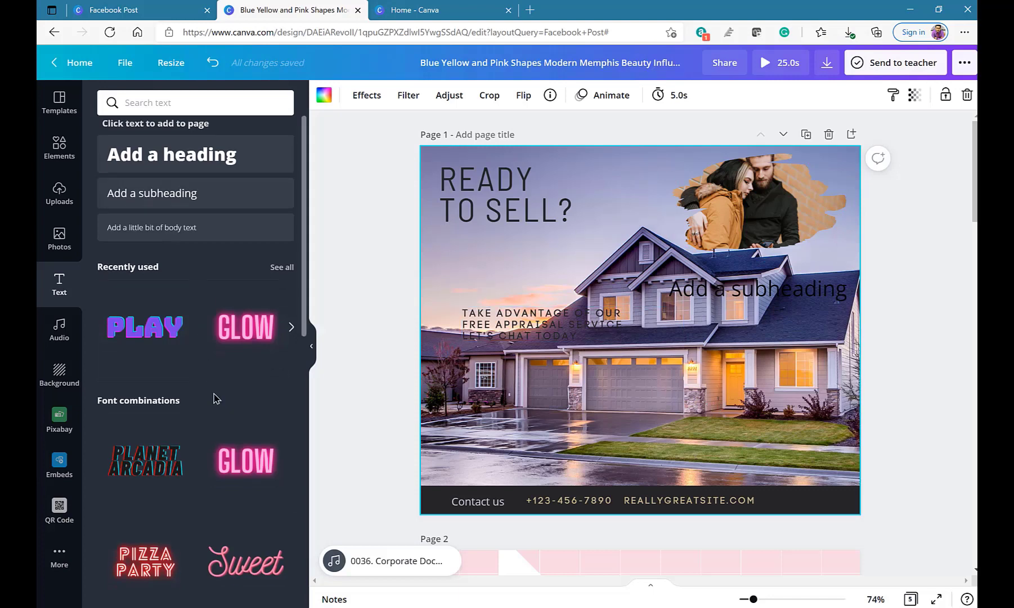
scroll(214, 397, "down", 2)
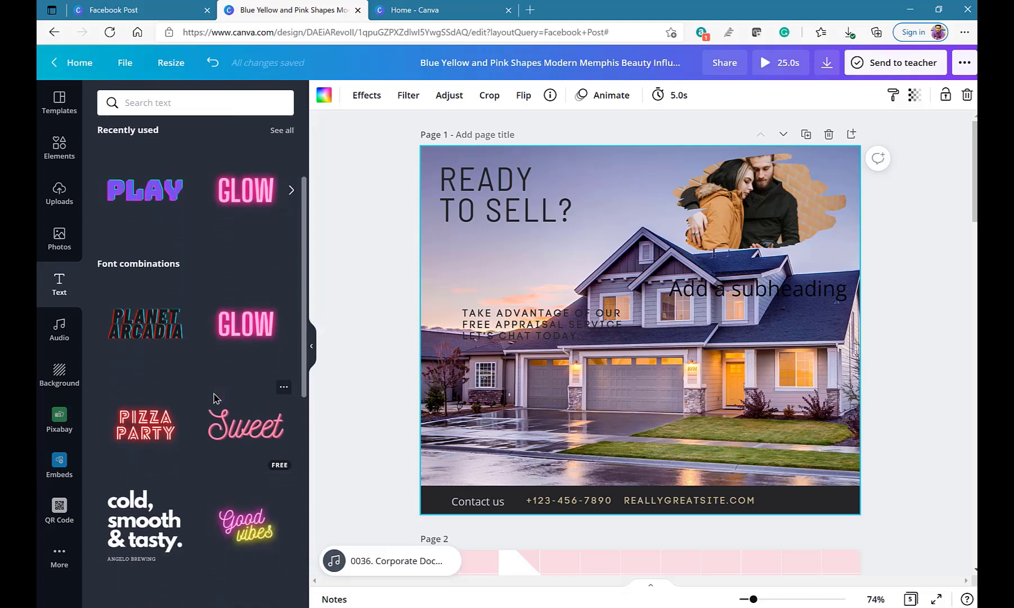
scroll(213, 396, "down", 1)
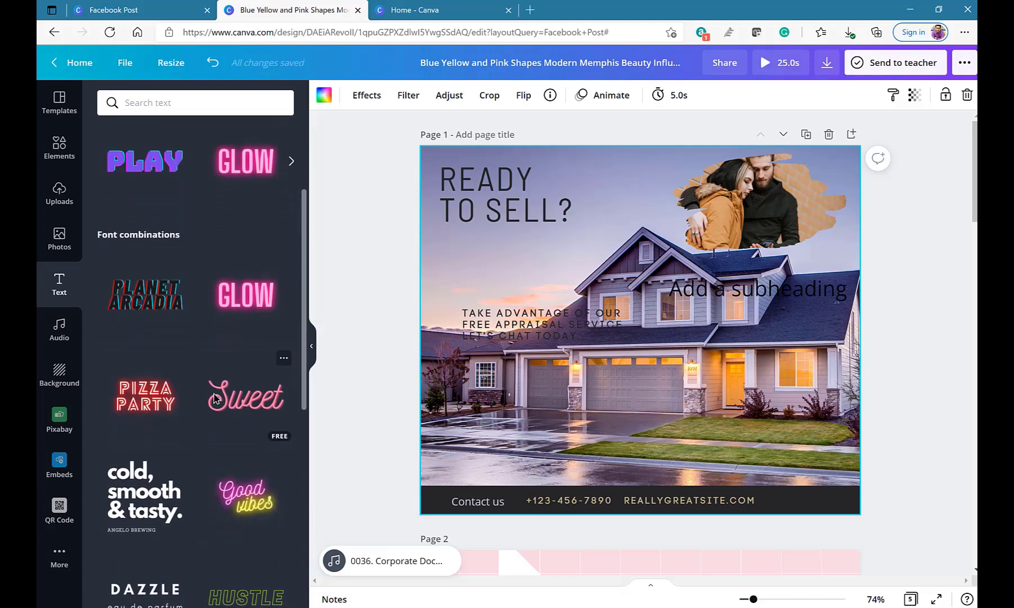
scroll(214, 397, "down", 3)
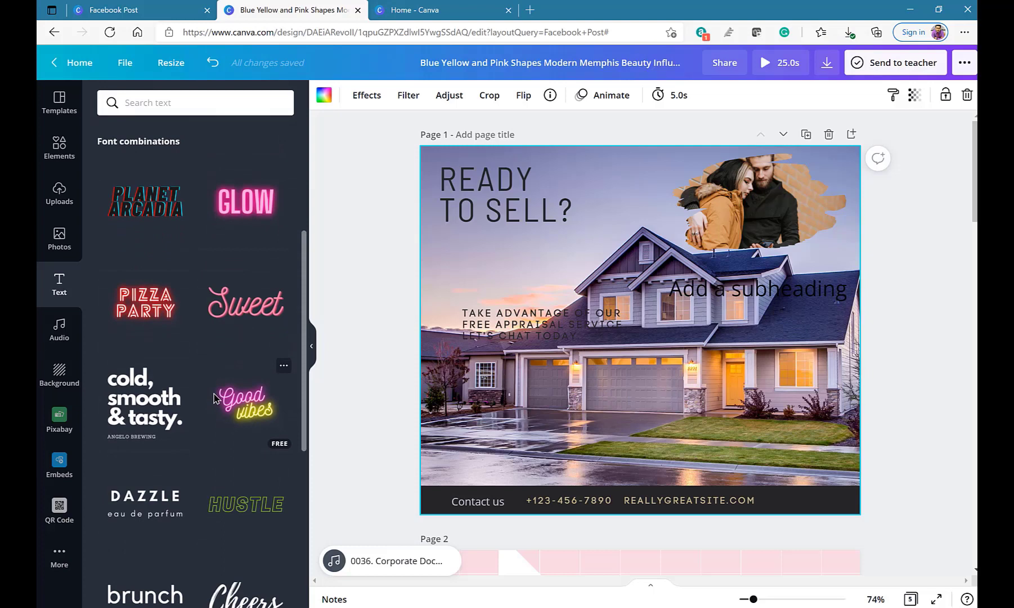
scroll(214, 396, "down", 4)
scroll(214, 398, "up", 6)
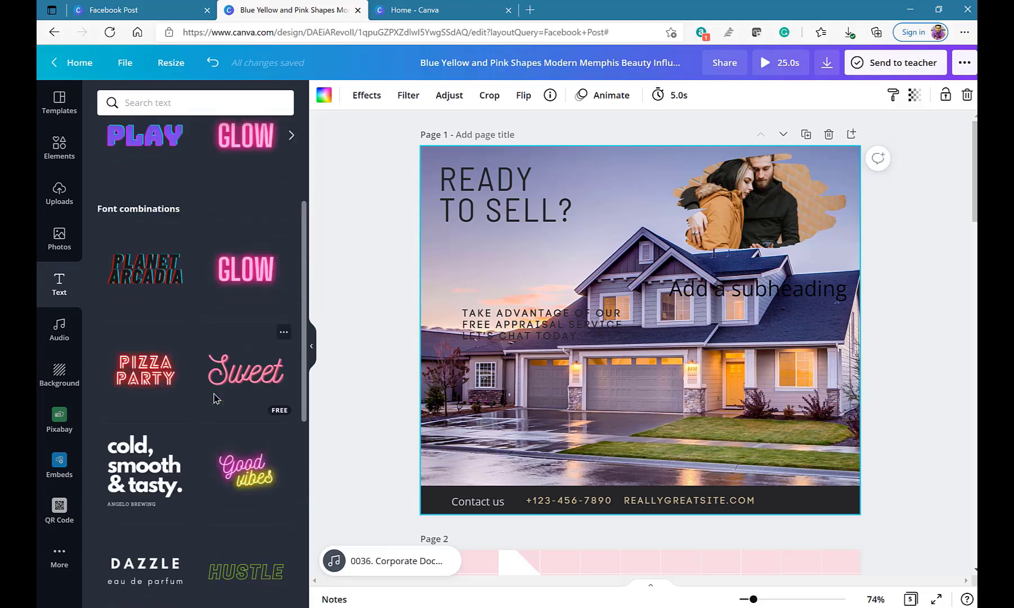
scroll(214, 397, "up", 4)
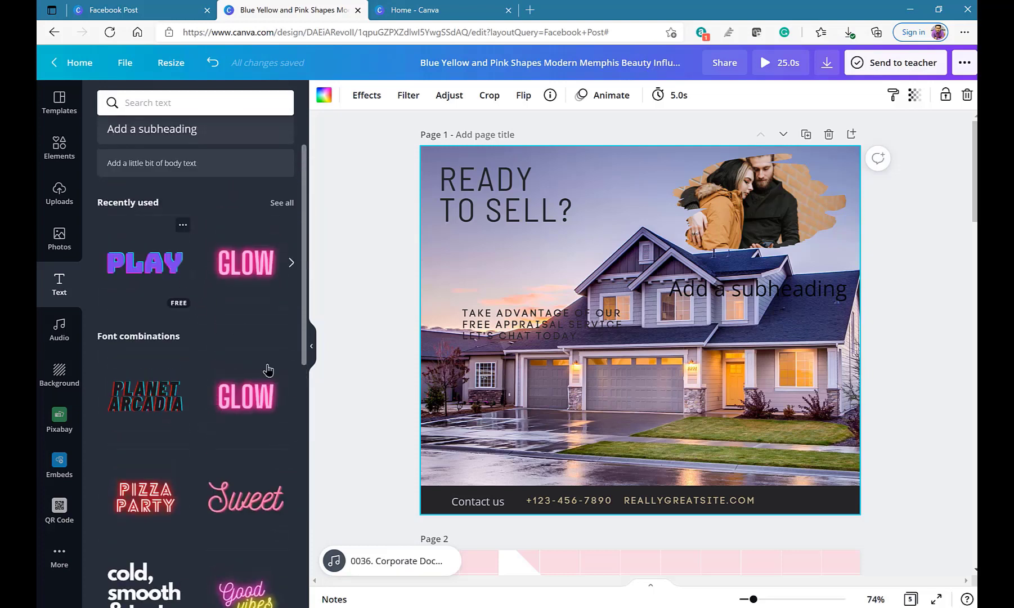
left_click_drag(264, 400, 456, 241)
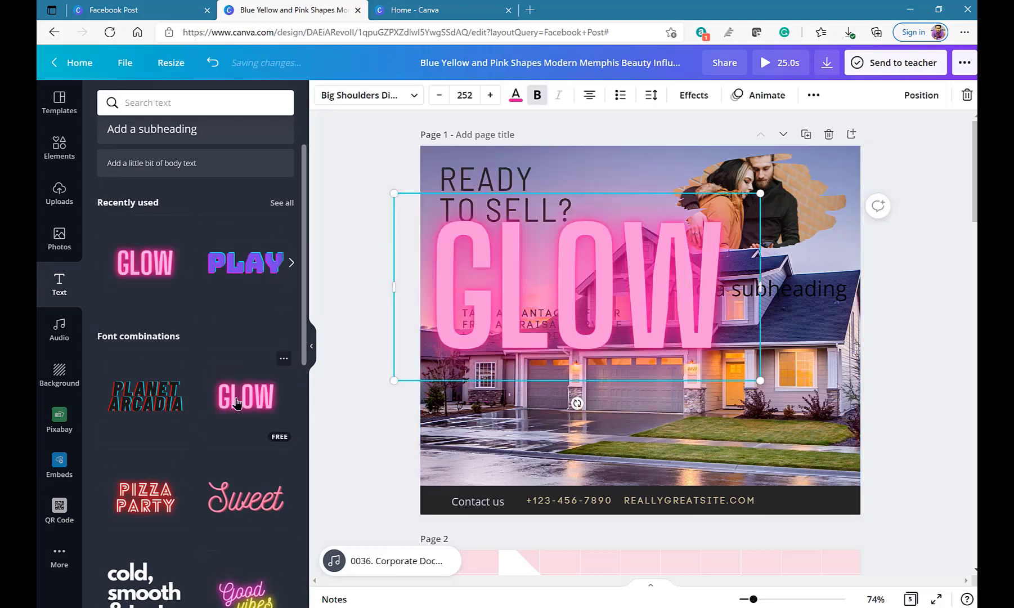
- Replace the neon "GLOW" text with "SALE", shrink it to size 90.5, and place it beneath the "READY TO SELL?" heading
double_click(557, 312)
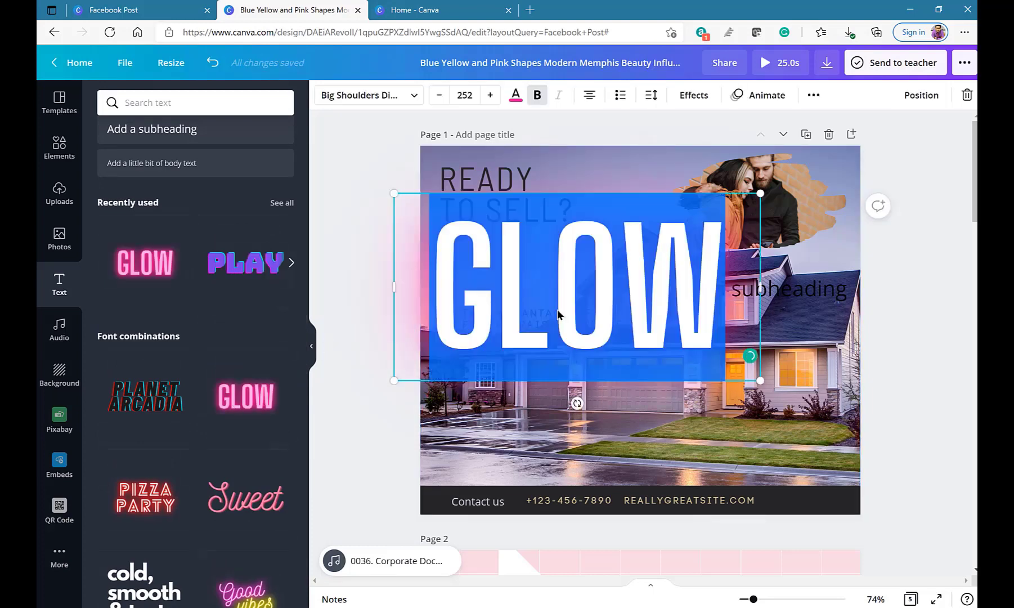
type("SALE")
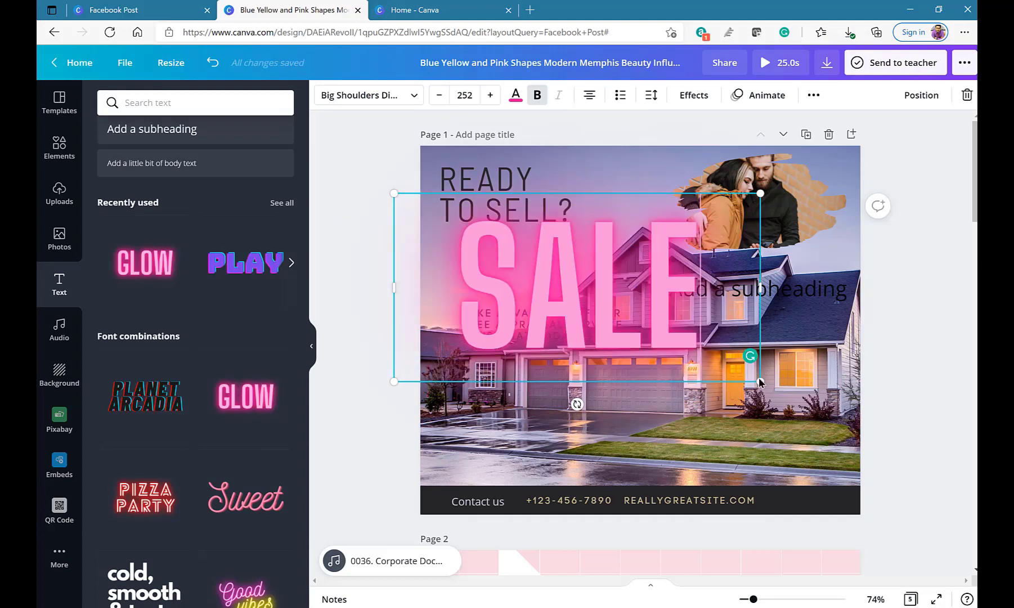
left_click_drag(759, 380, 526, 261)
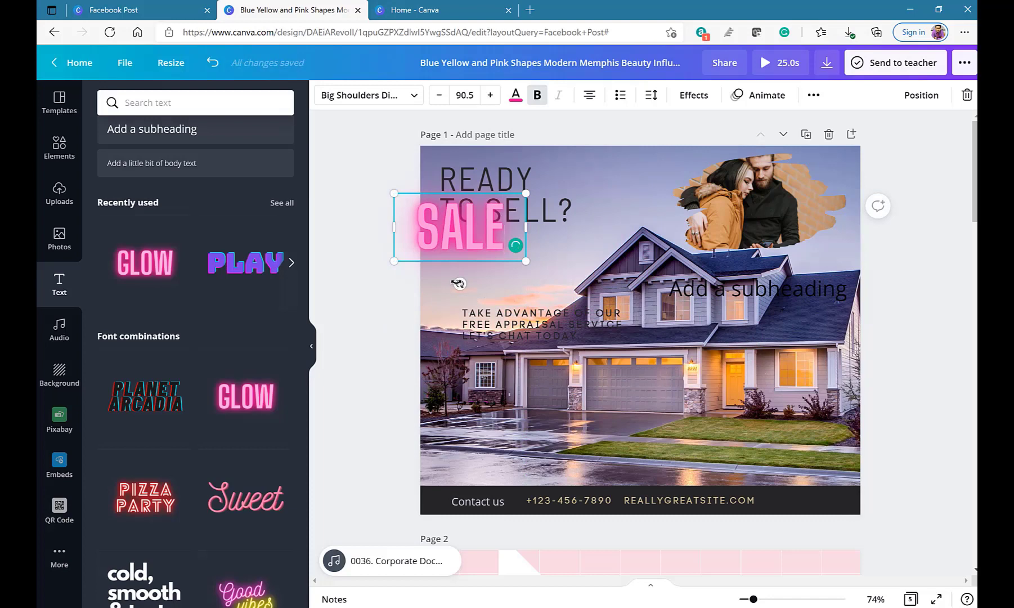
left_click_drag(468, 235, 504, 270)
left_click(566, 117)
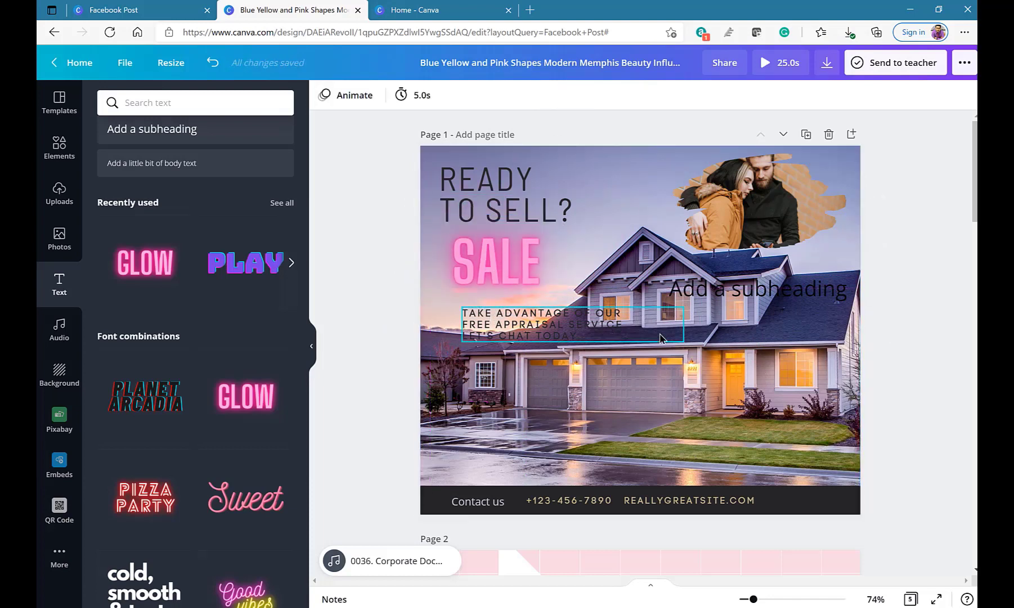
- Recolor the "SALE" text with the olive green taken from the house photo's colors
left_click(509, 252)
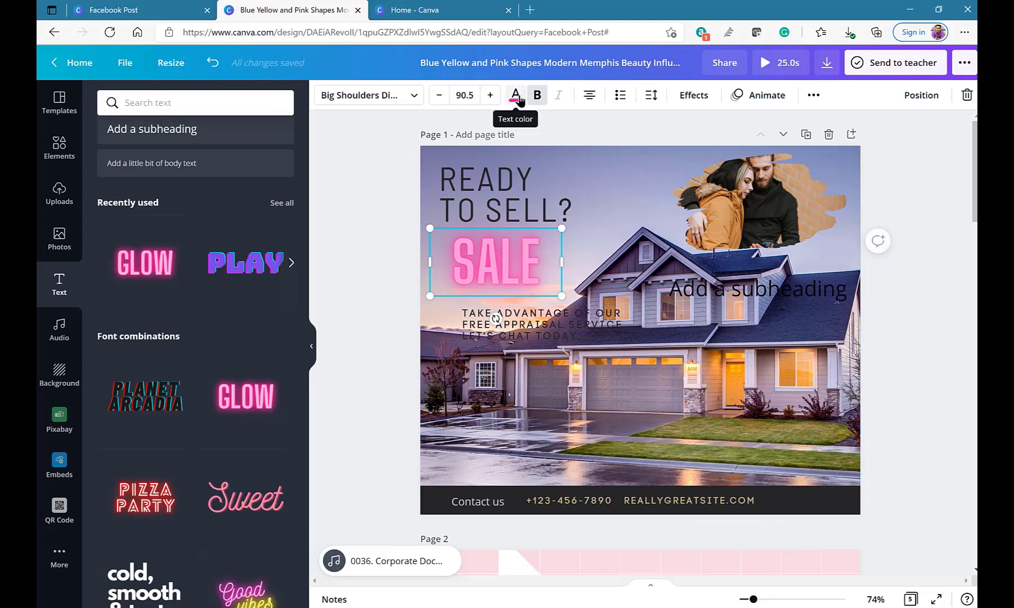
left_click(516, 94)
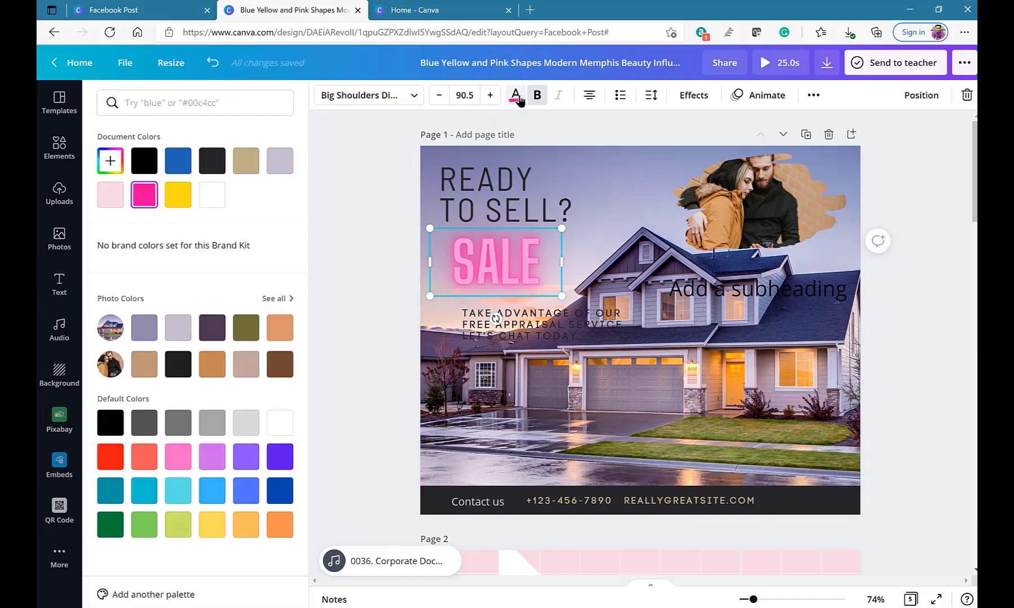
left_click(246, 336)
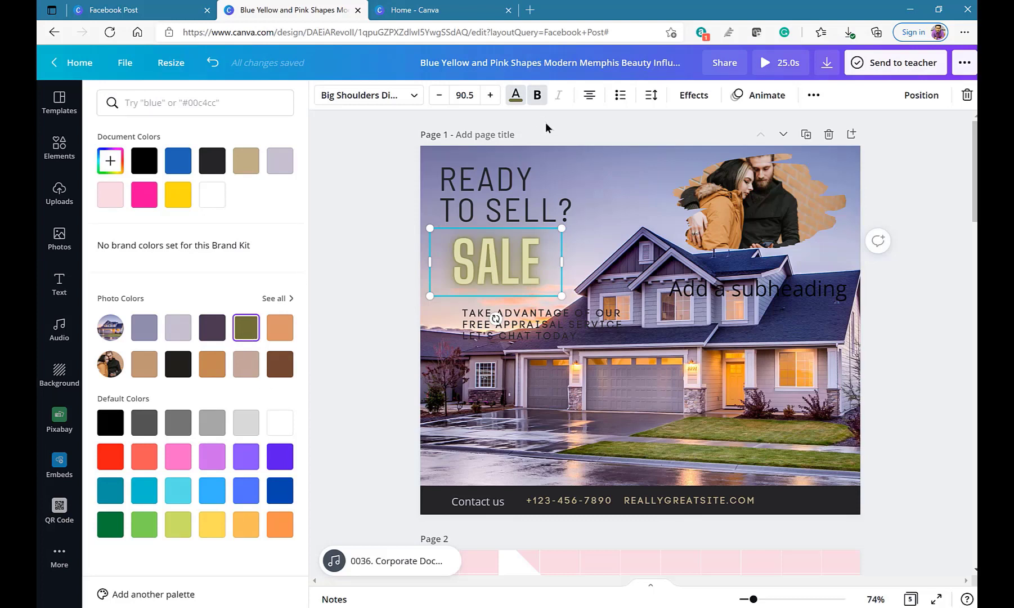
left_click(515, 94)
left_click(741, 455)
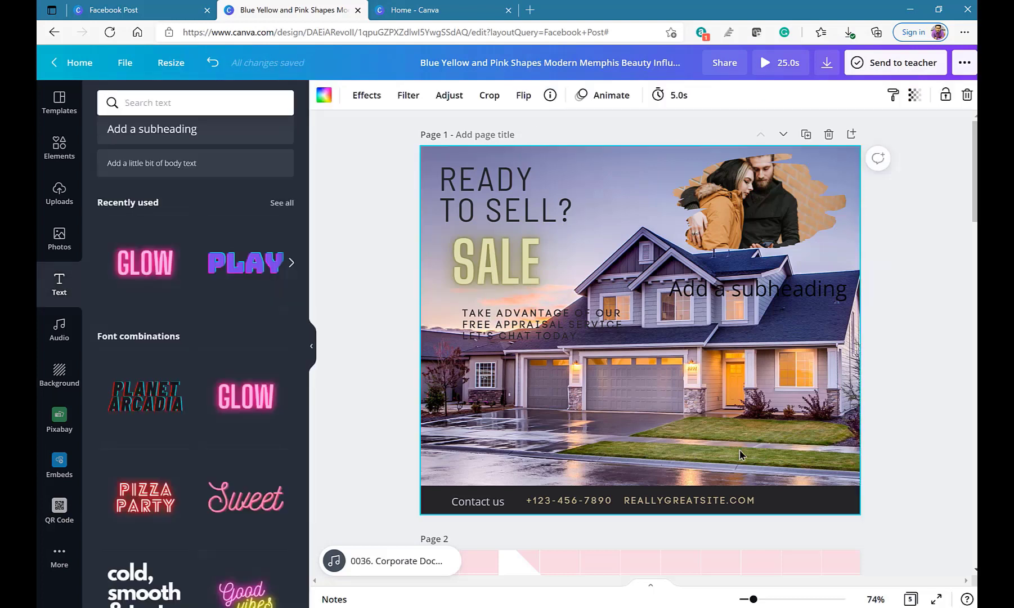
- Try the house photo's orange on the "SALE" text, and settle on the dusty pink #c2a99c from the couple photo's colors
left_click(512, 270)
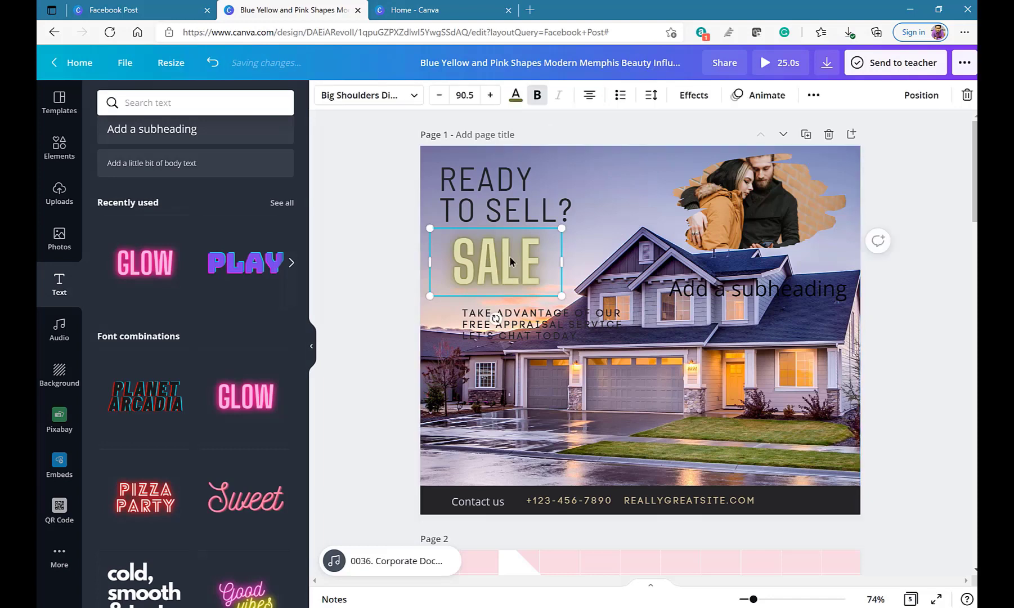
left_click(515, 94)
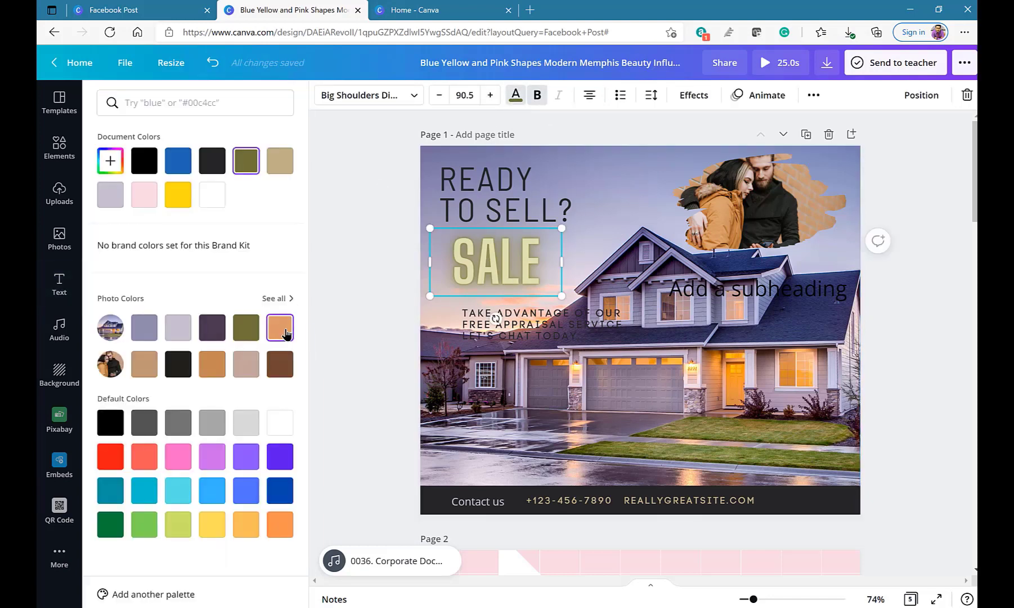
left_click(284, 332)
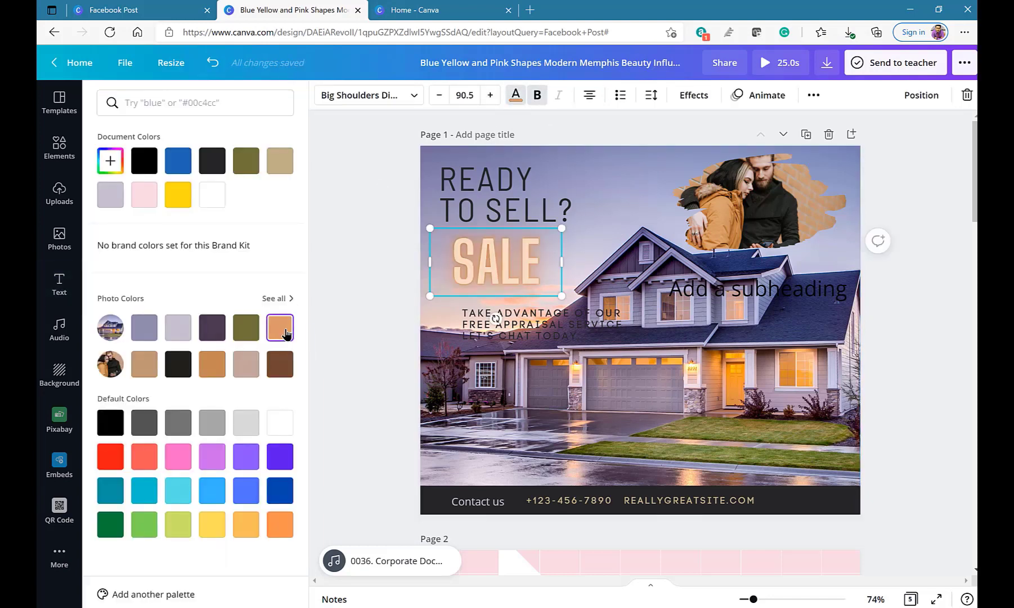
left_click(246, 368)
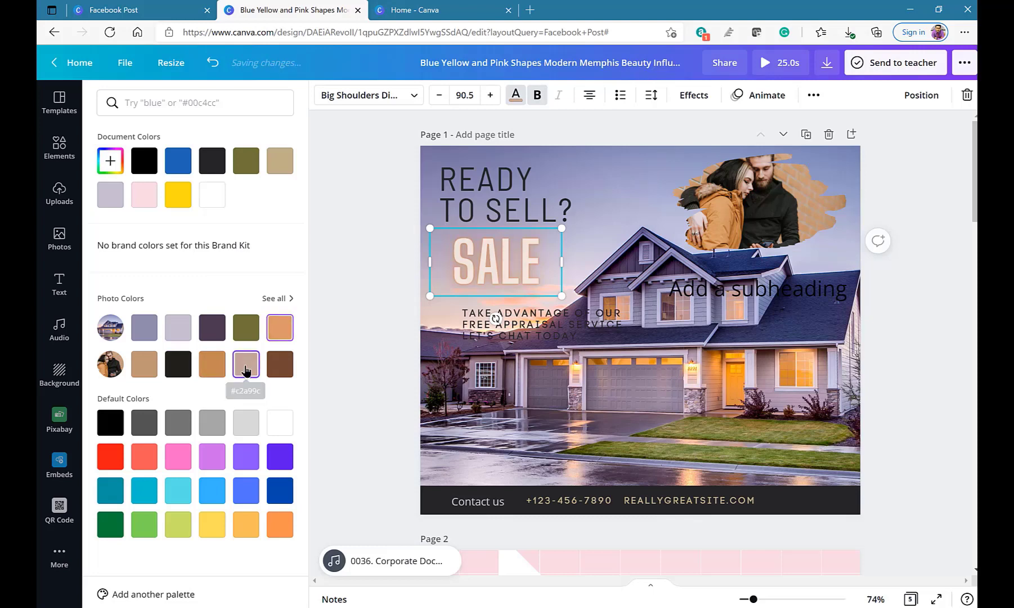
key("Escape")
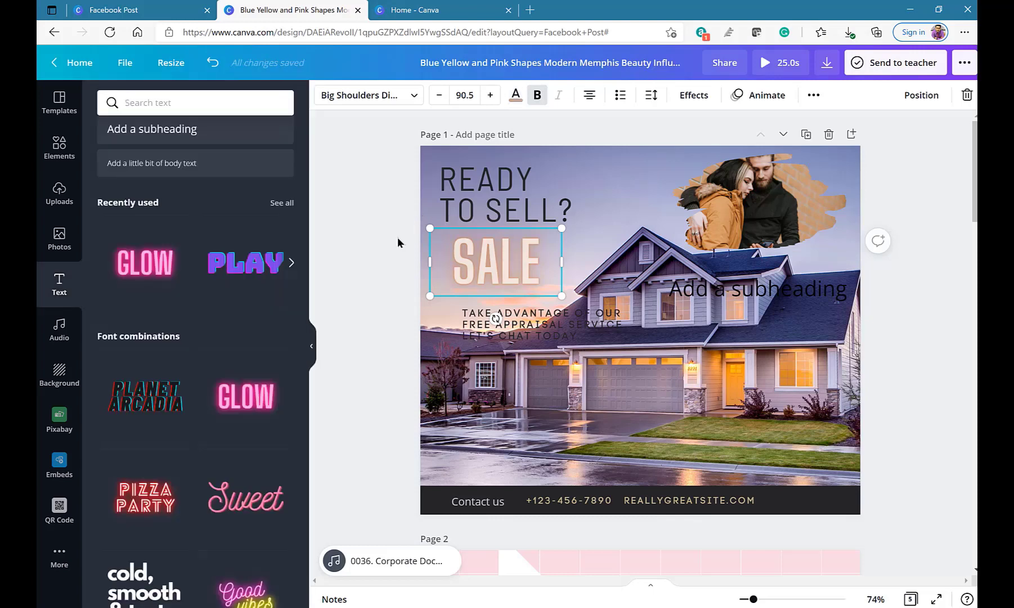
key("Escape")
- Browse further font combinations and add the pink script "You're Invited!" text to page 1
left_click(503, 284)
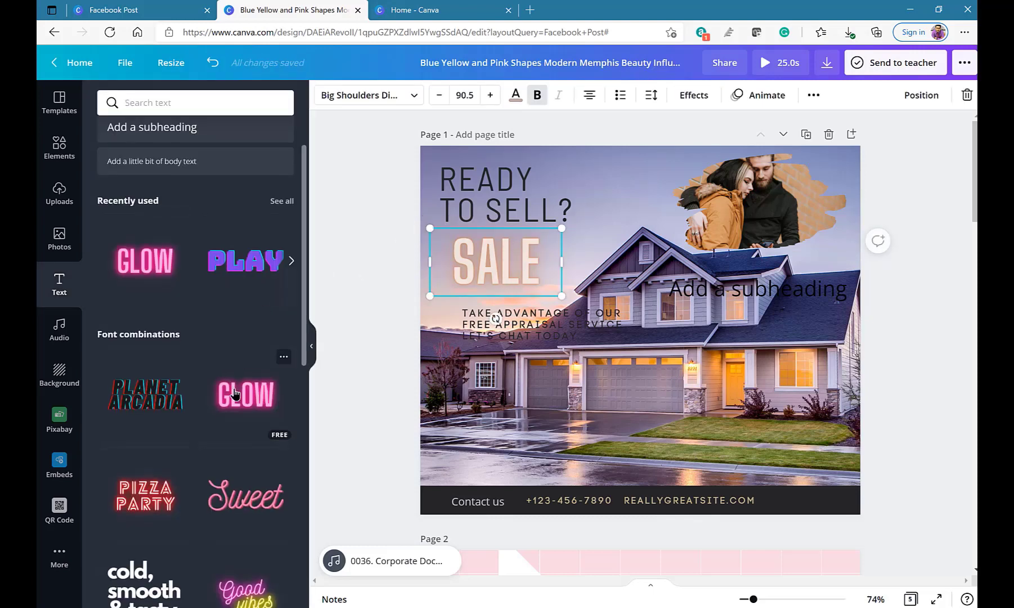
scroll(235, 392, "down", 6)
scroll(235, 394, "down", 4)
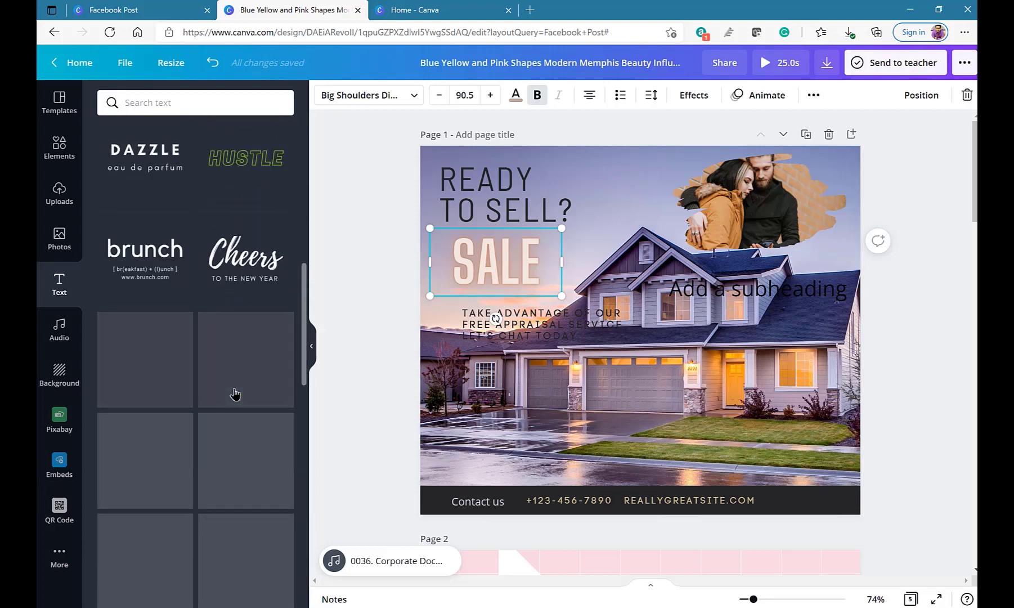
scroll(235, 392, "down", 5)
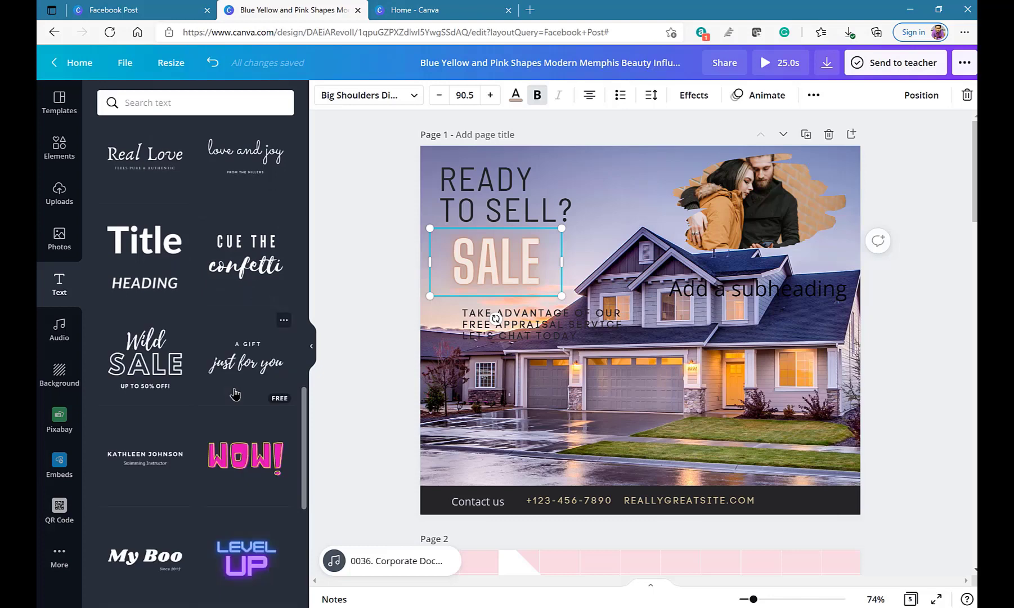
scroll(234, 393, "down", 8)
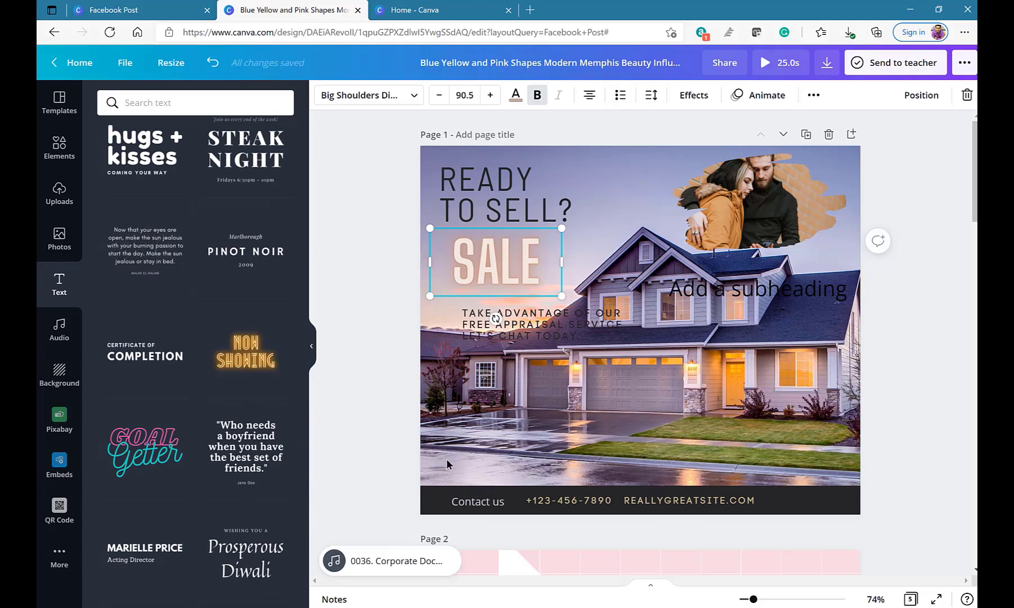
scroll(256, 523, "down", 4)
scroll(257, 523, "down", 2)
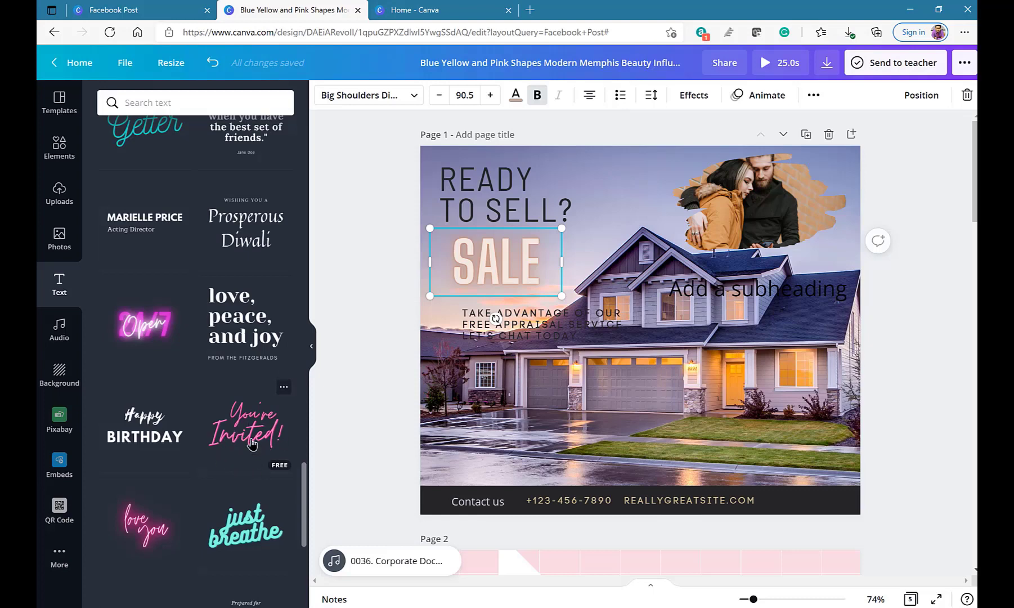
left_click(251, 445)
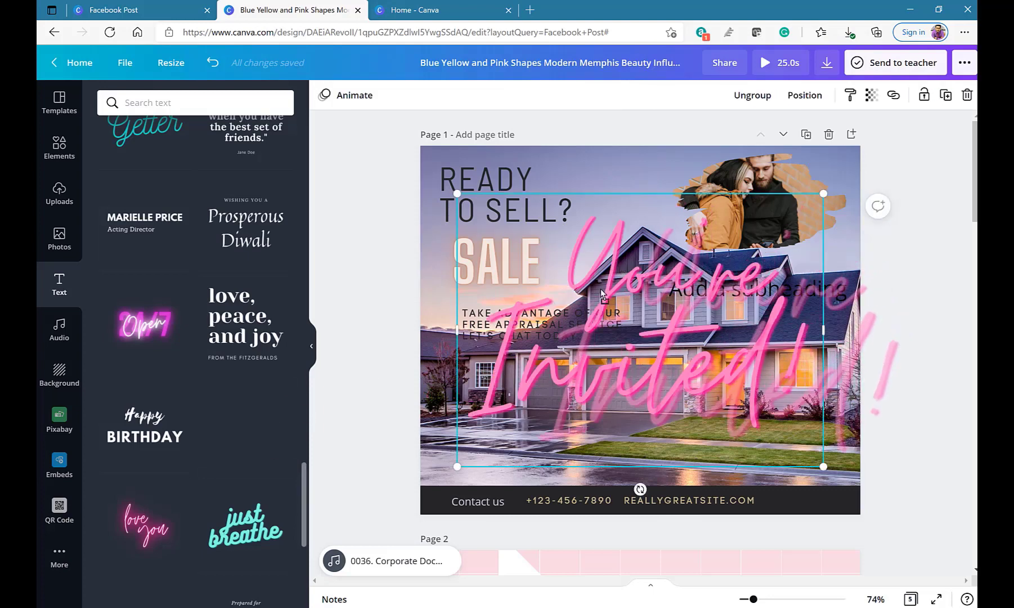
key("Escape")
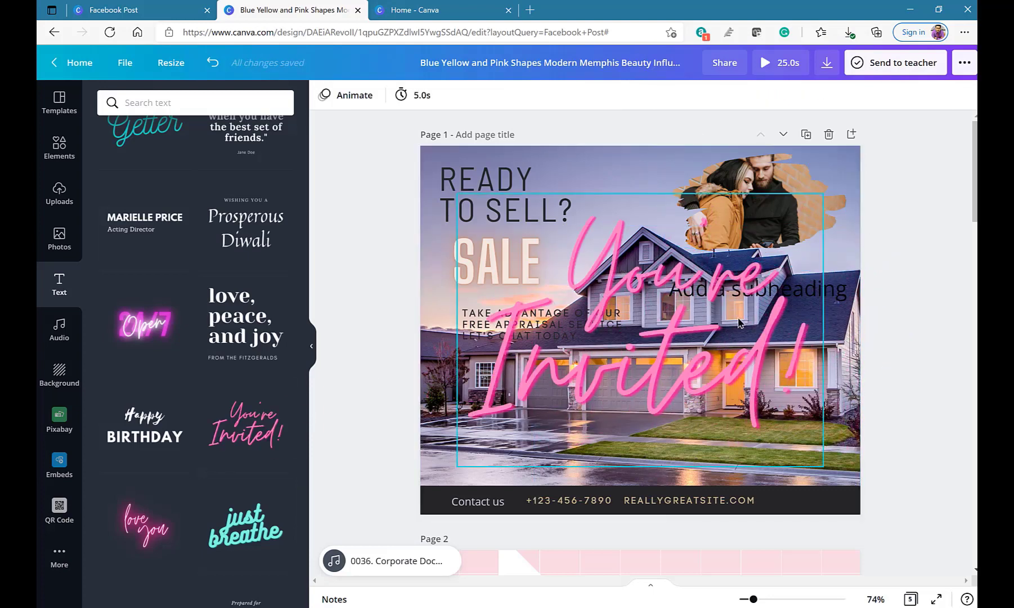
- Delete both words of the pink "You're Invited!" text from page 1
left_click(820, 200)
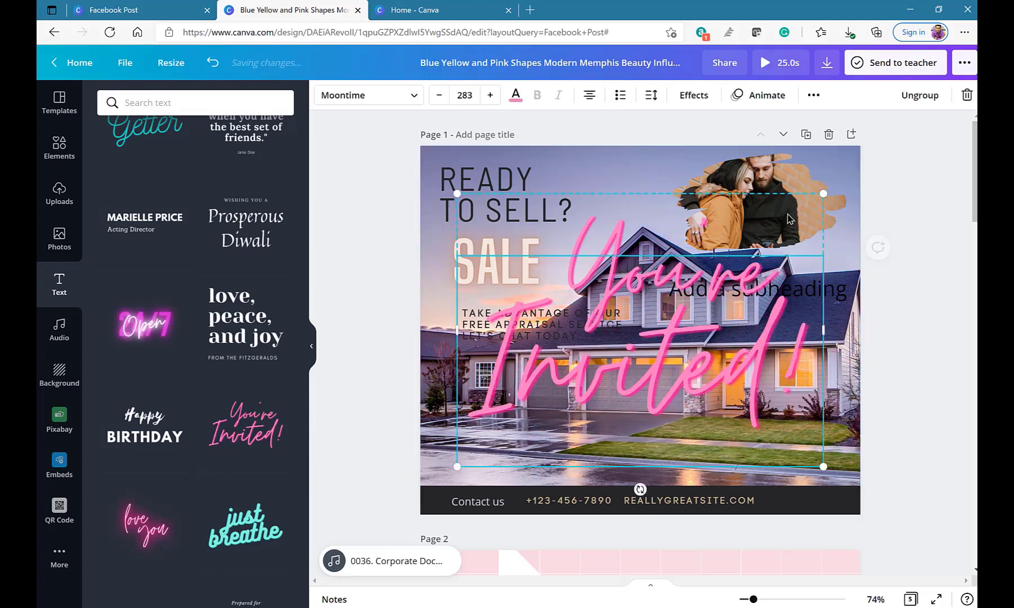
left_click(756, 319)
key("Delete")
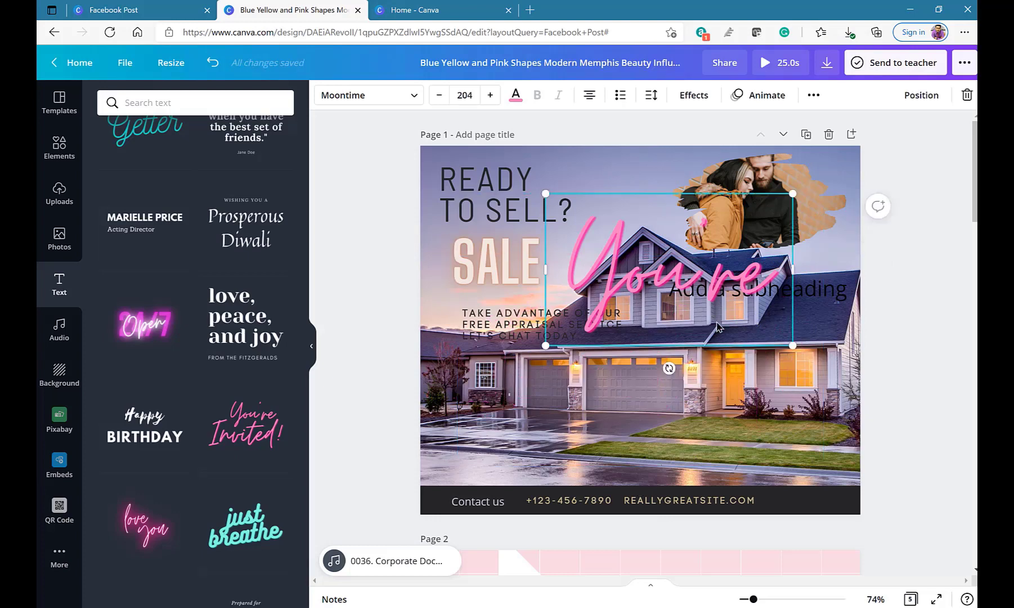
key("Delete")
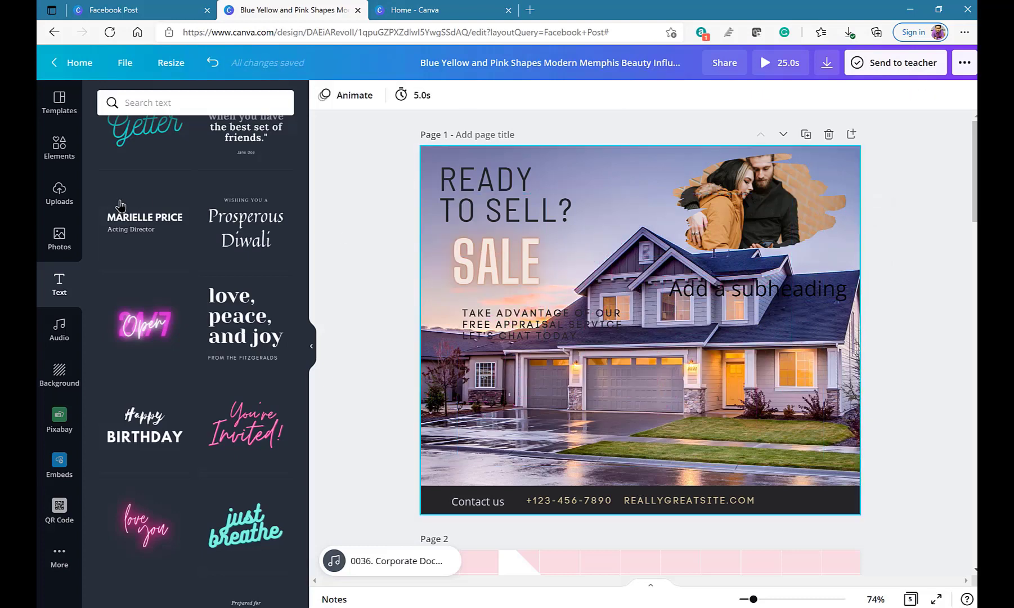
- Try the orange pattern as page 1's background, undo it, and apply the pale yellow dotted pattern instead
left_click(59, 329)
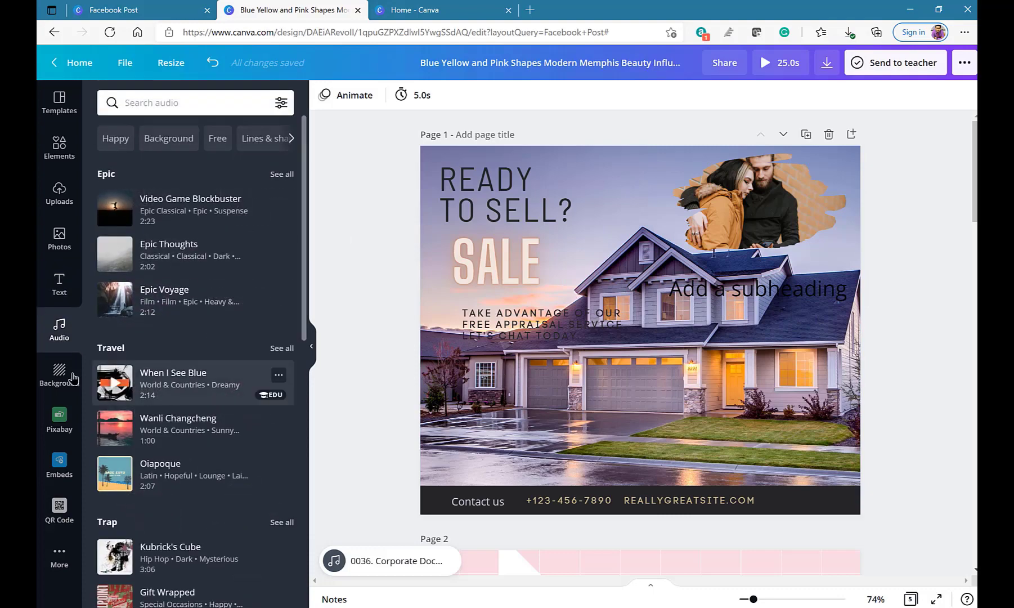
left_click(62, 376)
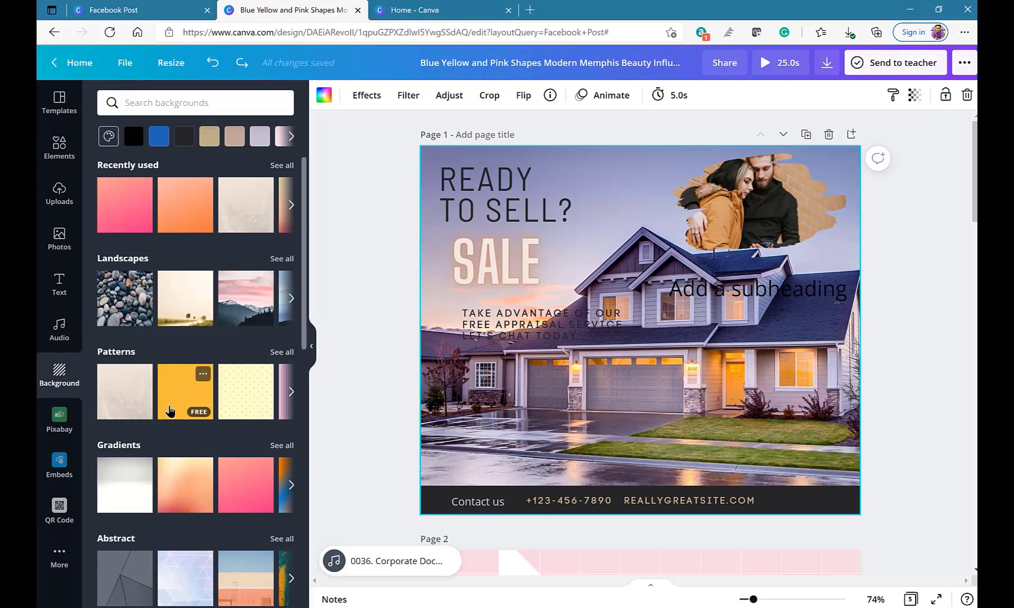
left_click(170, 410)
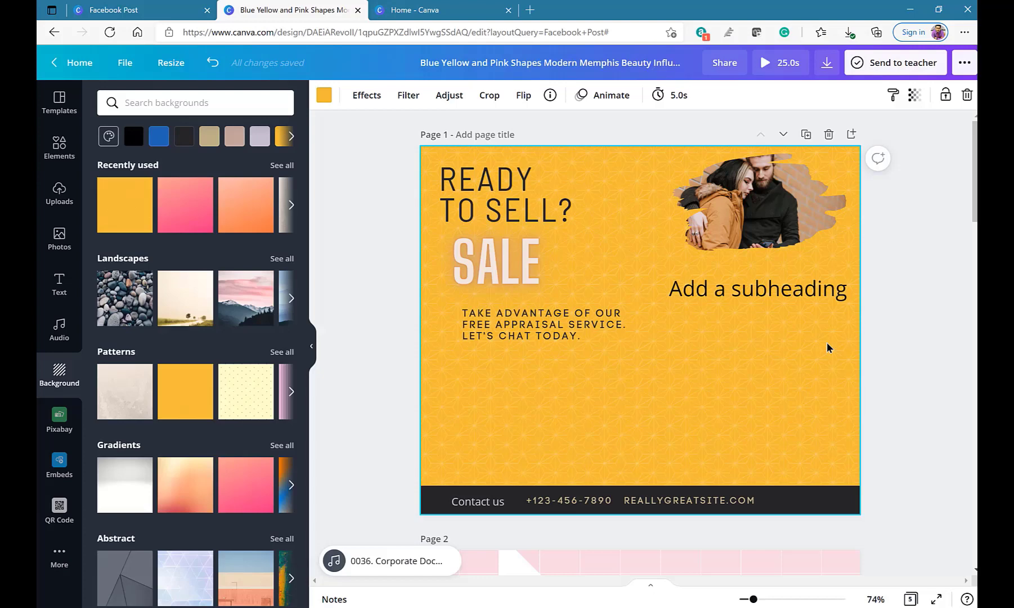
key("ctrl+z")
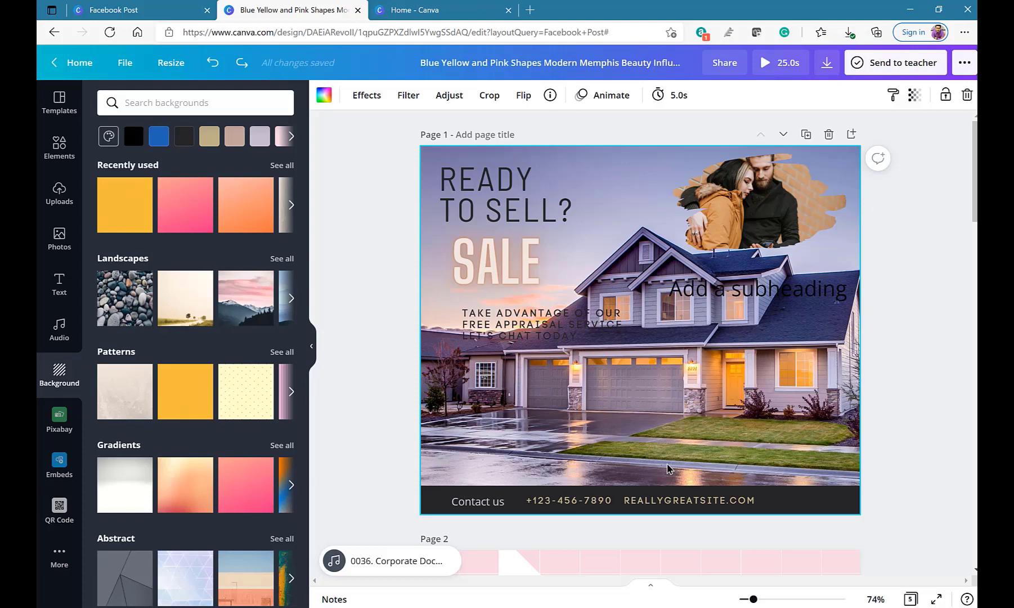
left_click(256, 404)
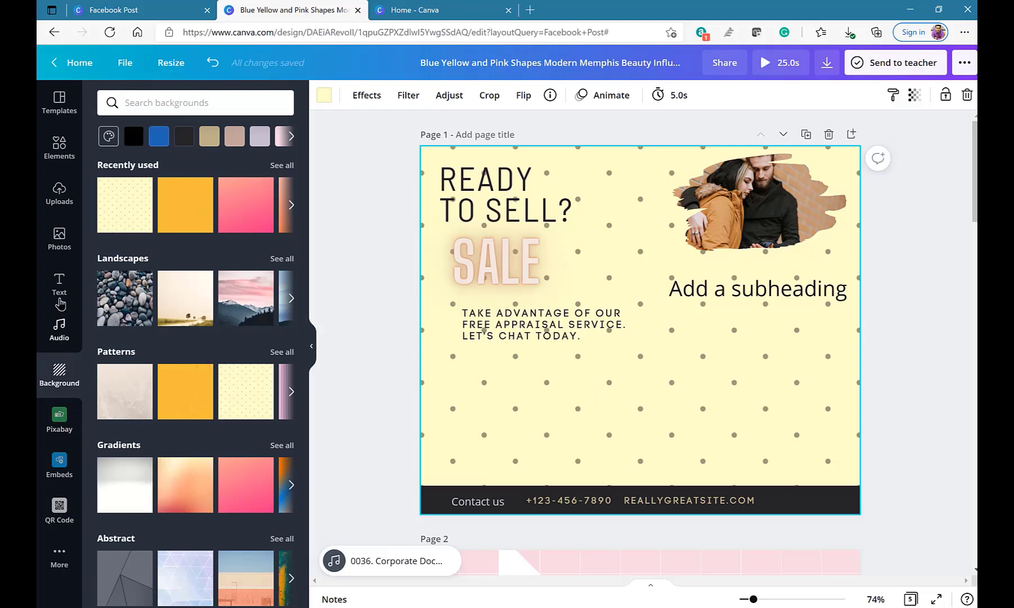
- Browse the real estate photos and the free Pixabay images, and open the list of additional Canva apps and integrations
left_click(59, 239)
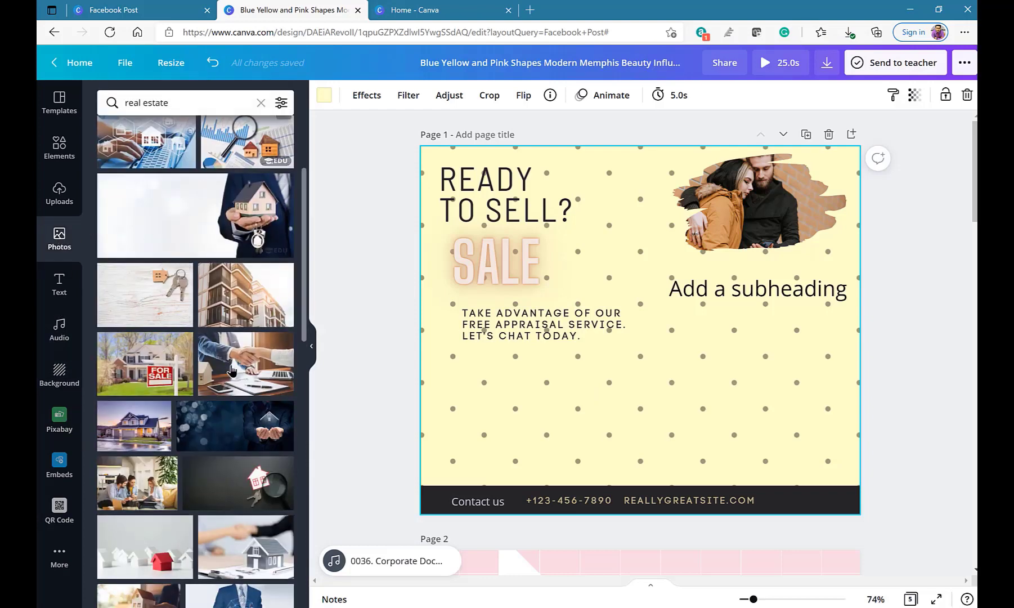
scroll(231, 372, "down", 3)
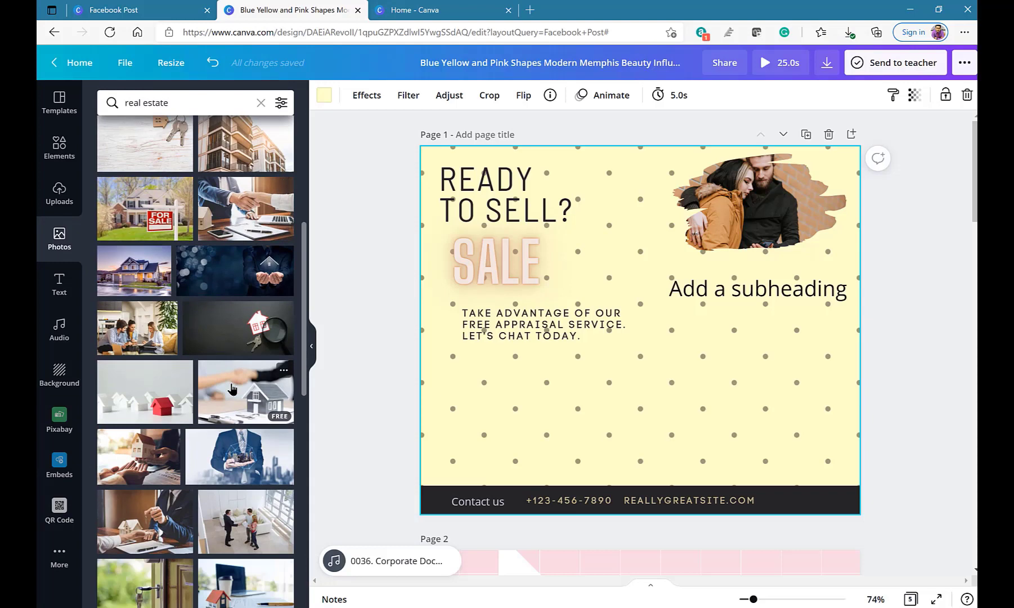
scroll(231, 388, "down", 2)
scroll(231, 388, "down", 2)
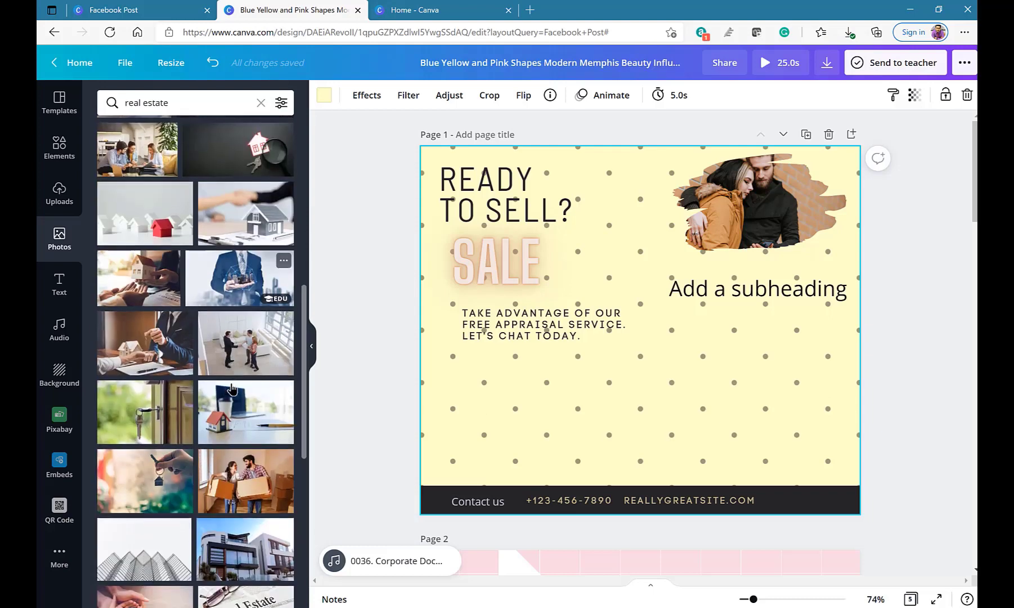
left_click(59, 419)
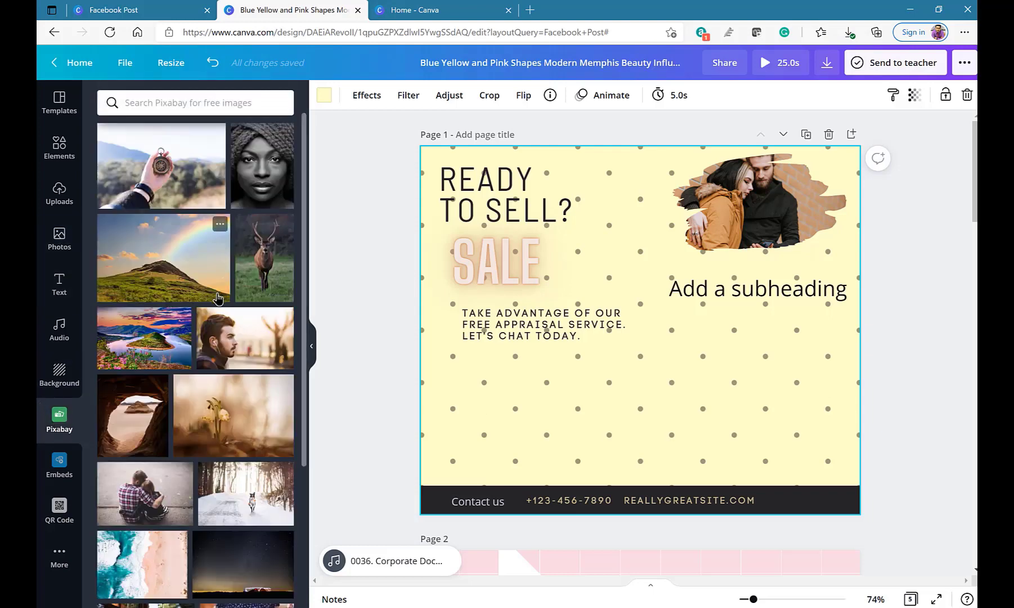
scroll(242, 369, "down", 3)
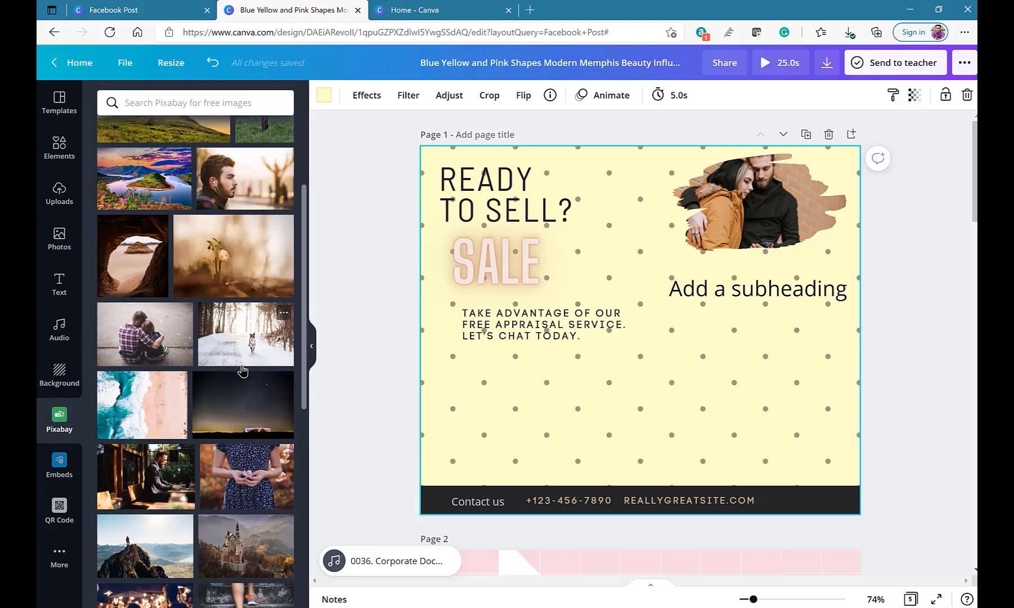
scroll(242, 369, "down", 3)
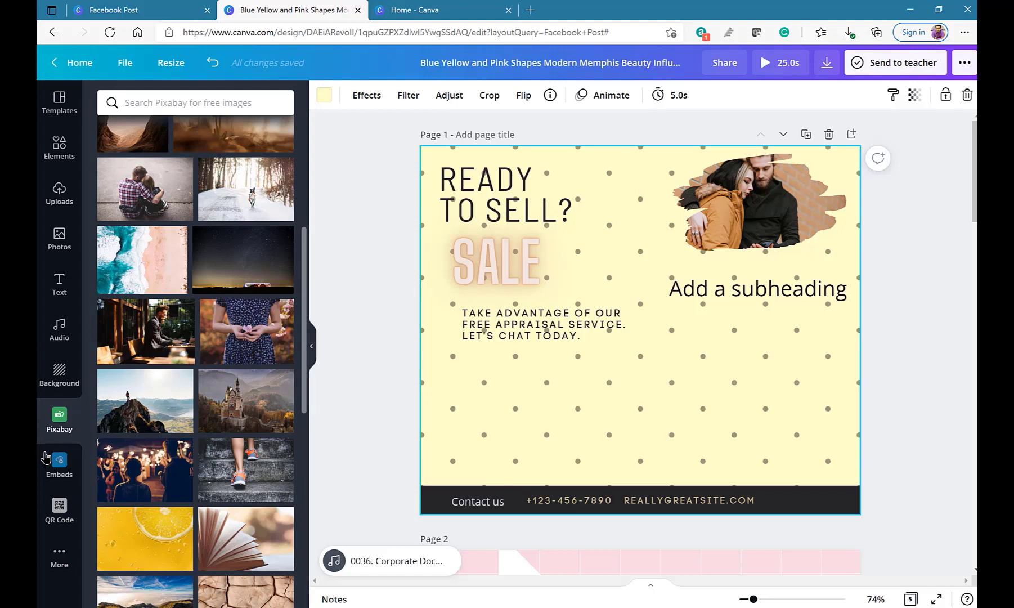
left_click(68, 556)
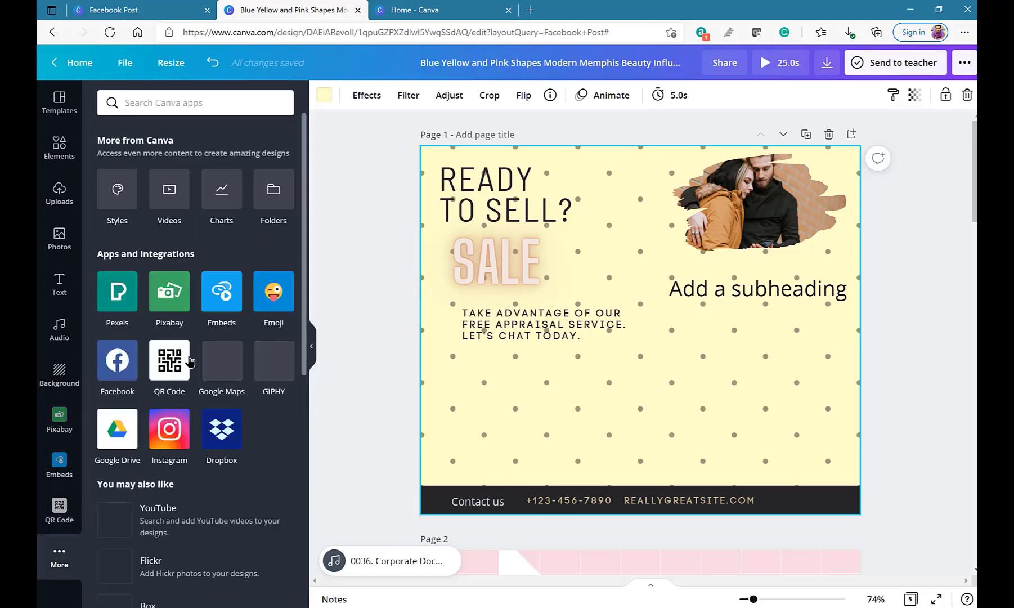
- Browse the free Pexels images and look through the real estate photo results again
left_click(118, 299)
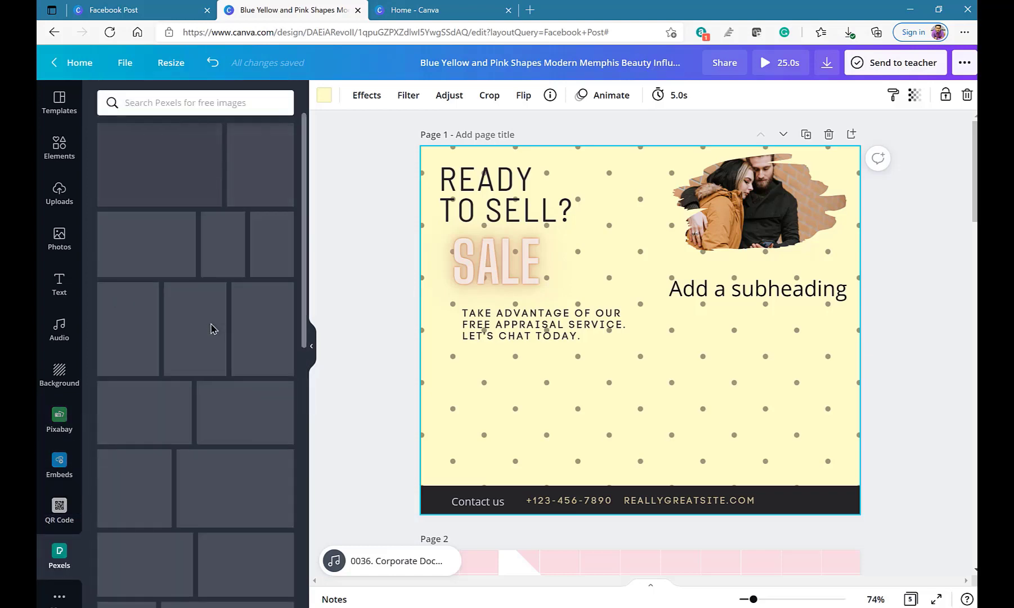
left_click(59, 236)
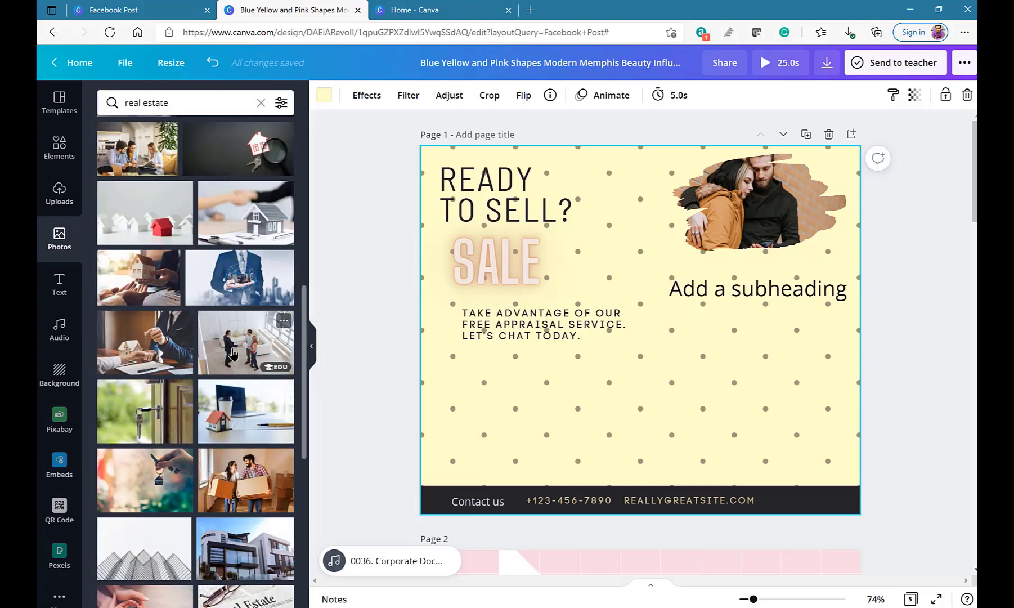
scroll(233, 356, "up", 8)
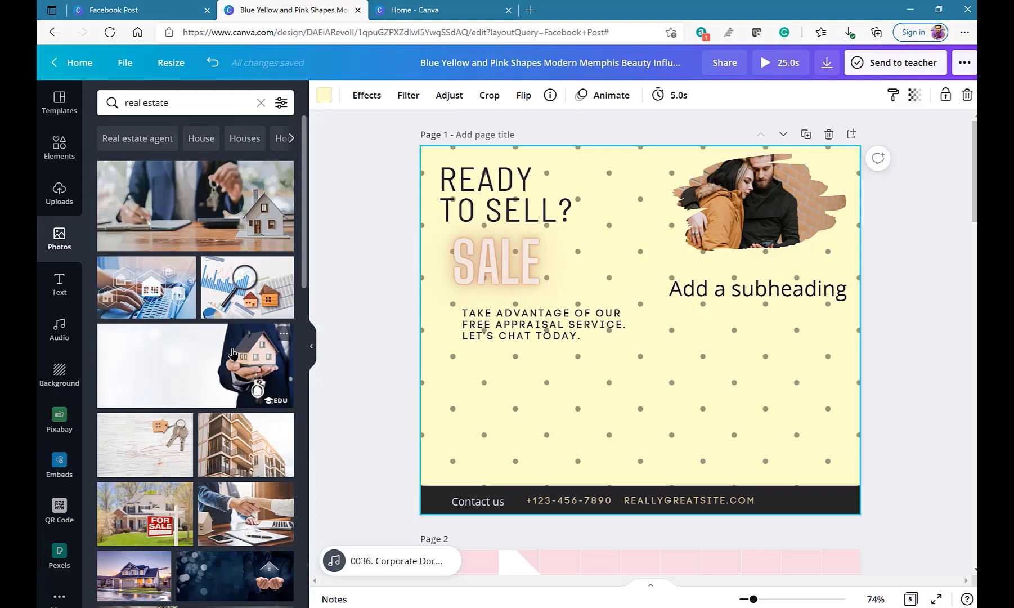
scroll(233, 355, "down", 4)
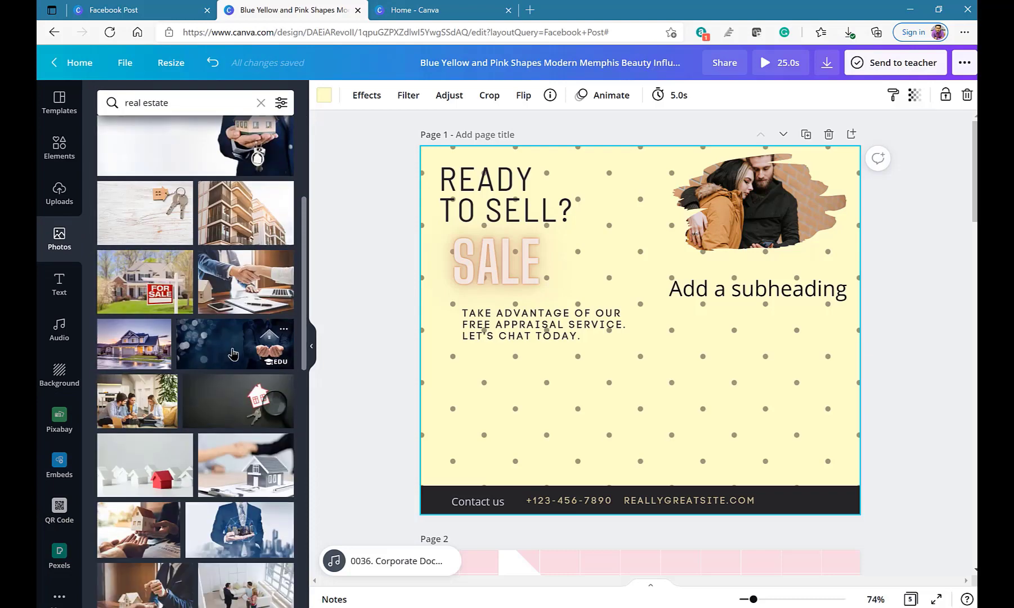
scroll(233, 353, "up", 1)
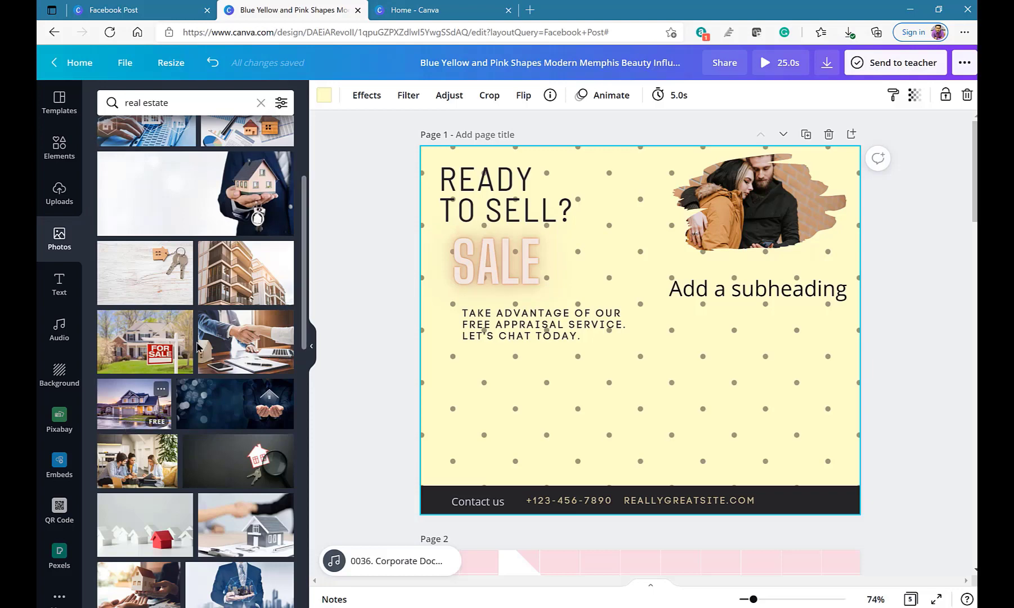
scroll(197, 346, "down", 3)
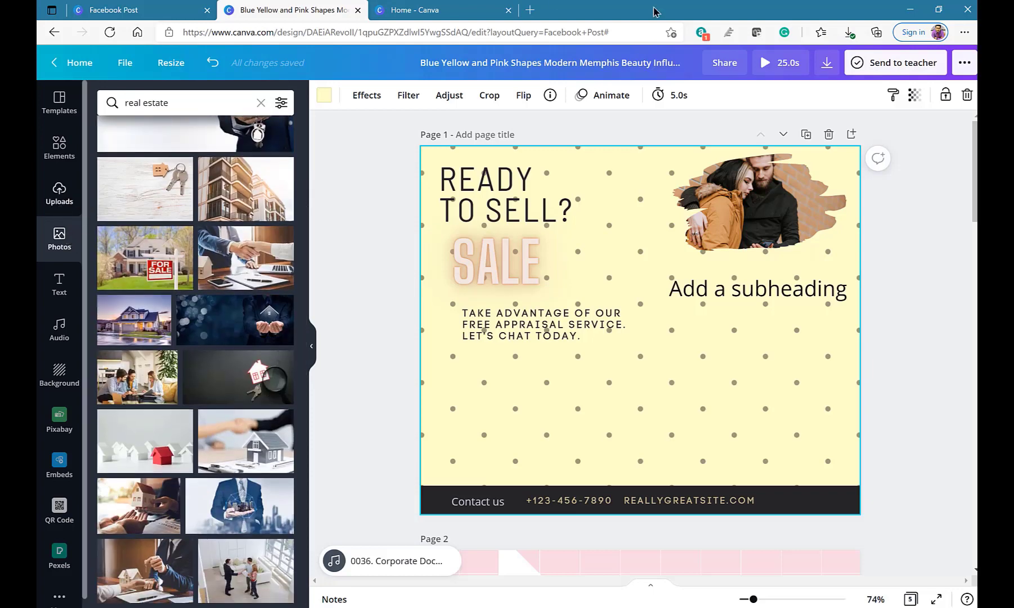
- Open Google in a new browser tab and search for images of "real estate PNG image"
left_click(529, 10)
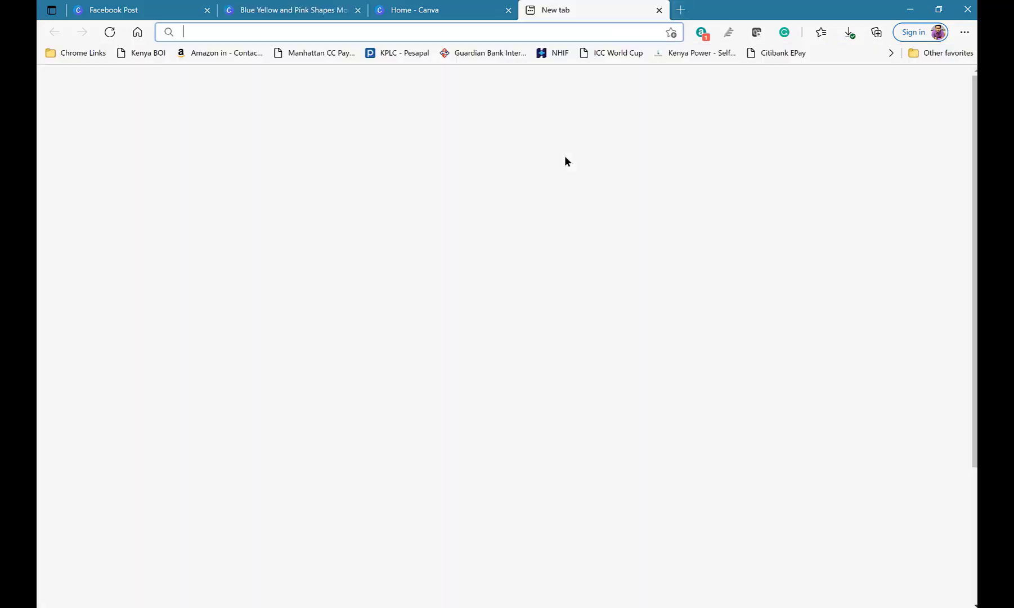
type("goo")
key("Return")
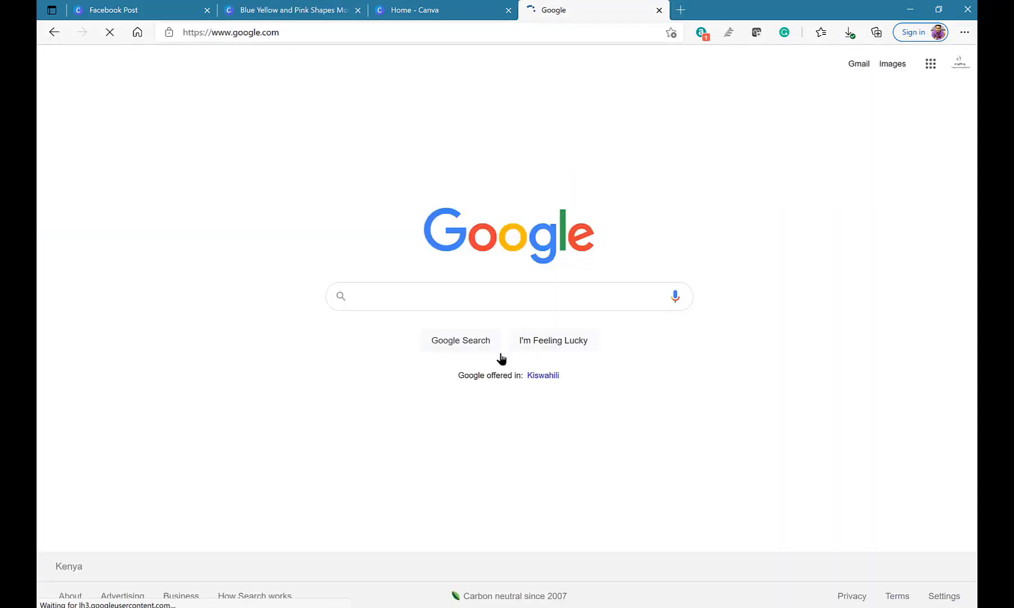
type("real estate ")
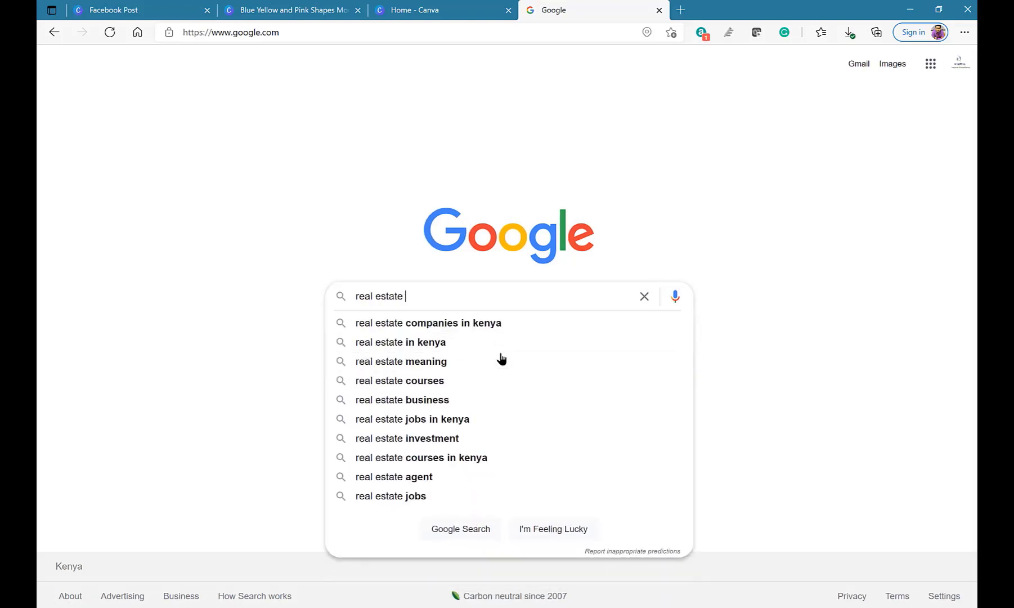
type("PNG image")
key("Return")
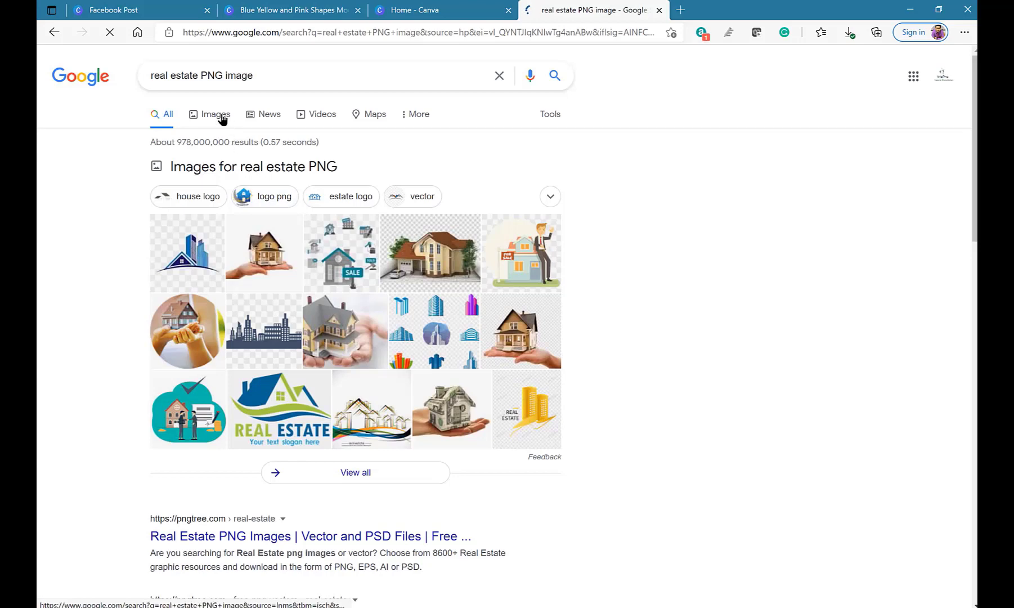
left_click(221, 116)
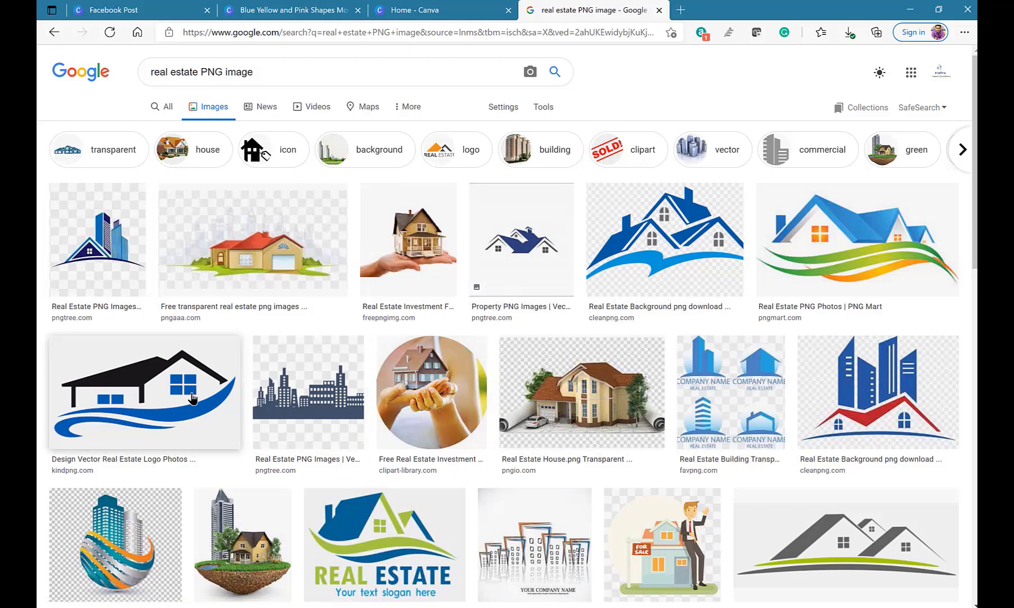
- Copy the transparent FreePNGImg picture of a house on a hand from Google Images and paste it onto page 1 in Canva
scroll(562, 464, "down", 1)
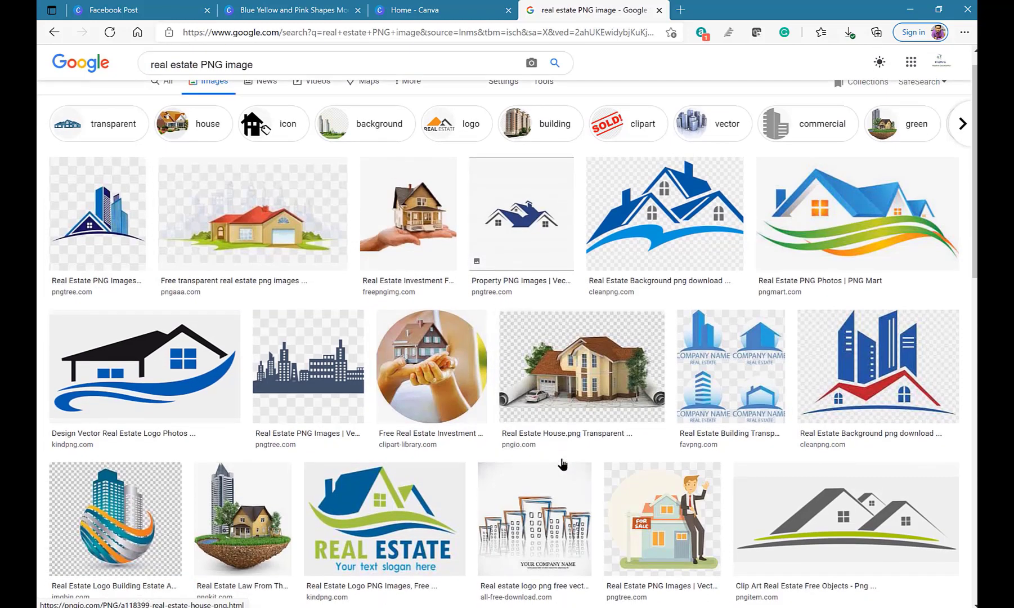
left_click(430, 263)
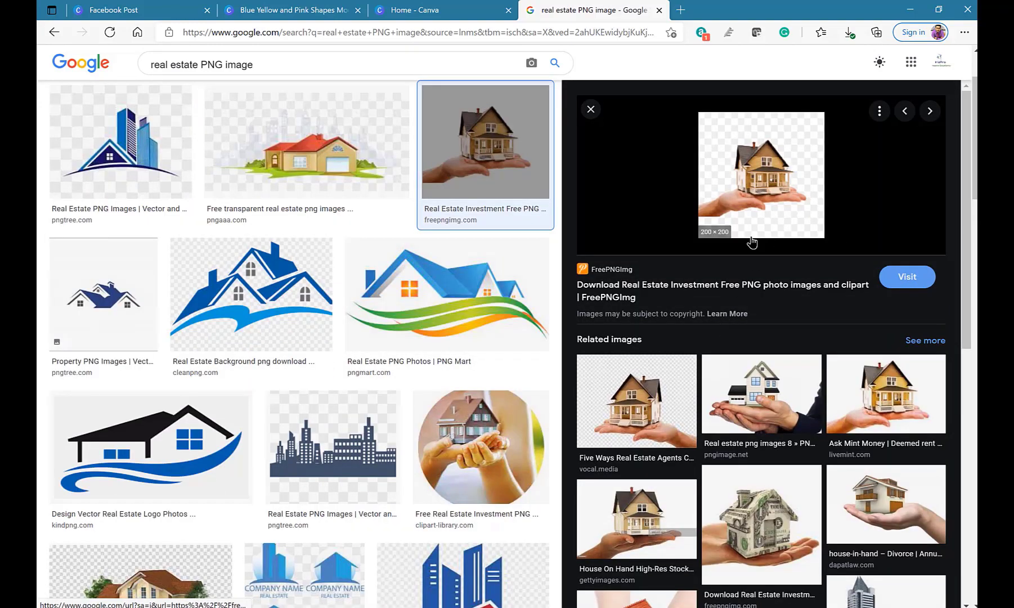
right_click(762, 208)
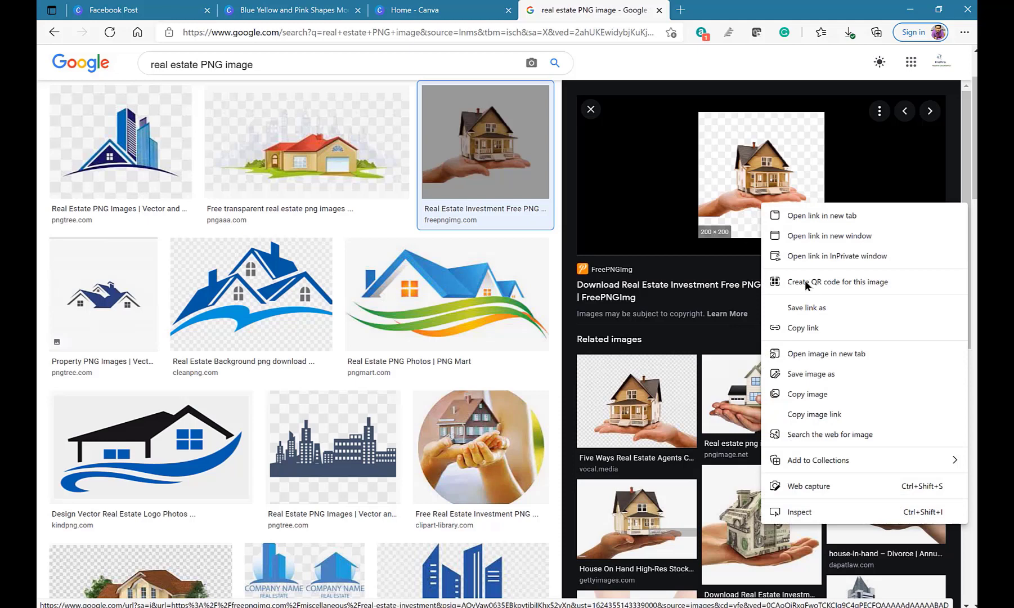
left_click(820, 394)
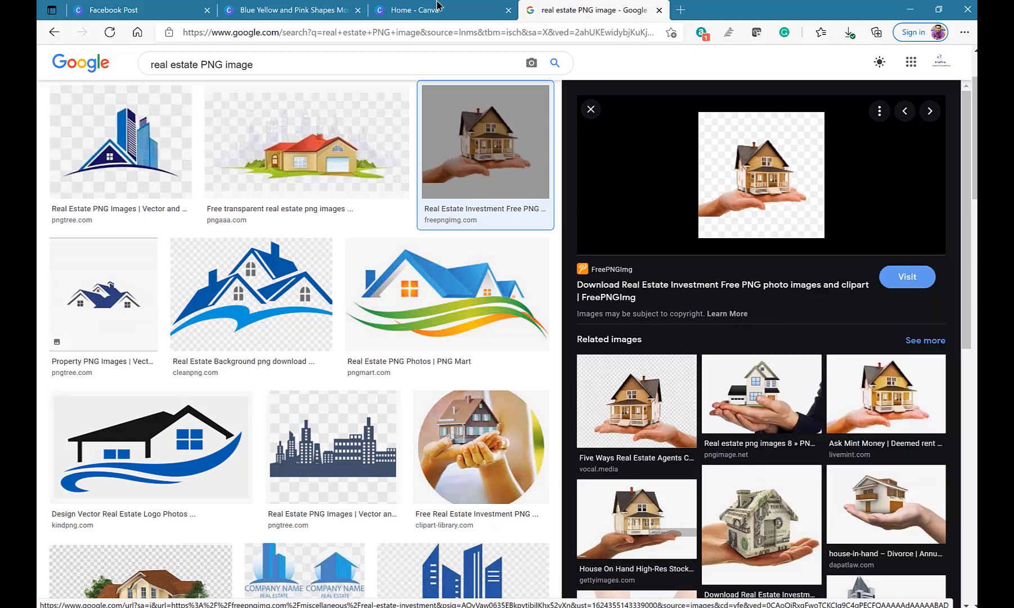
left_click(309, 12)
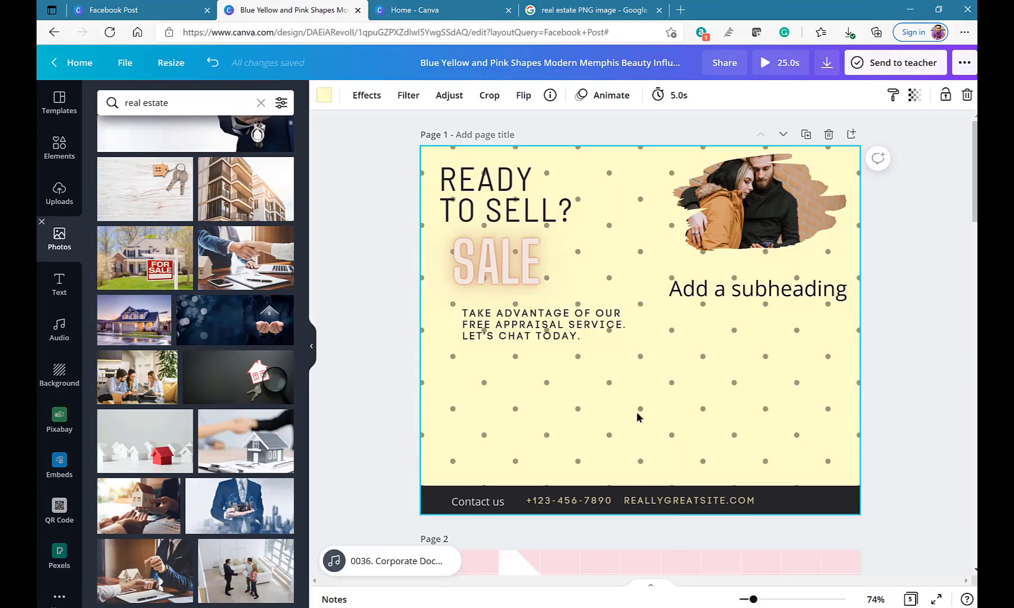
key("ctrl+v")
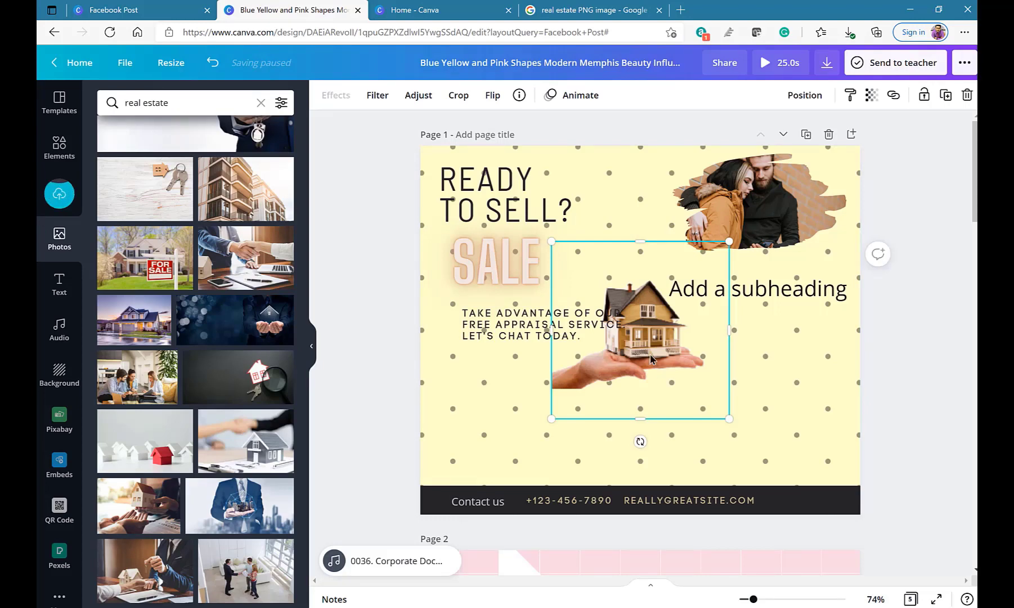
left_click(547, 17)
right_click(773, 213)
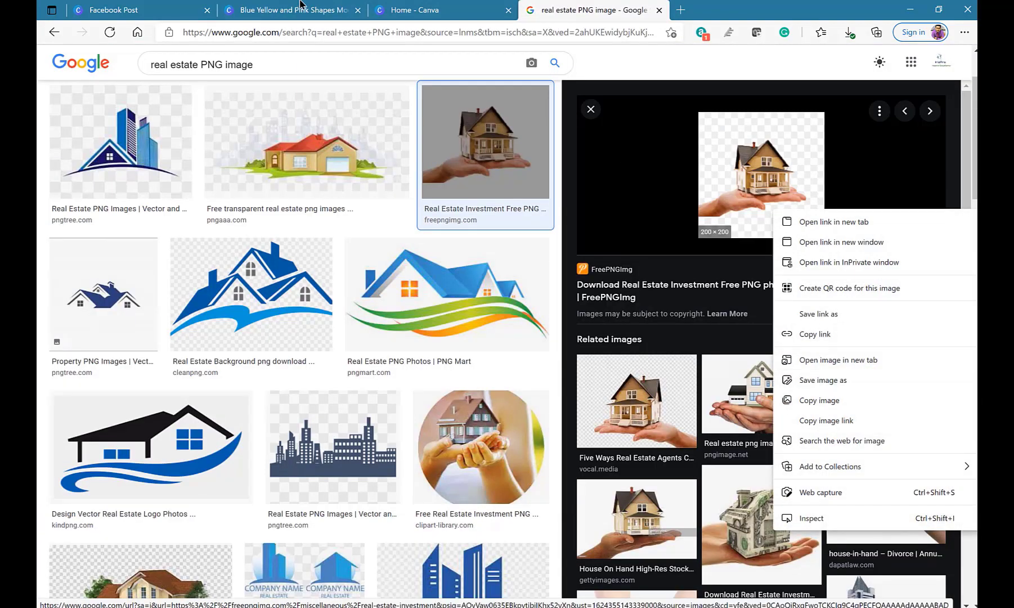
left_click(285, 14)
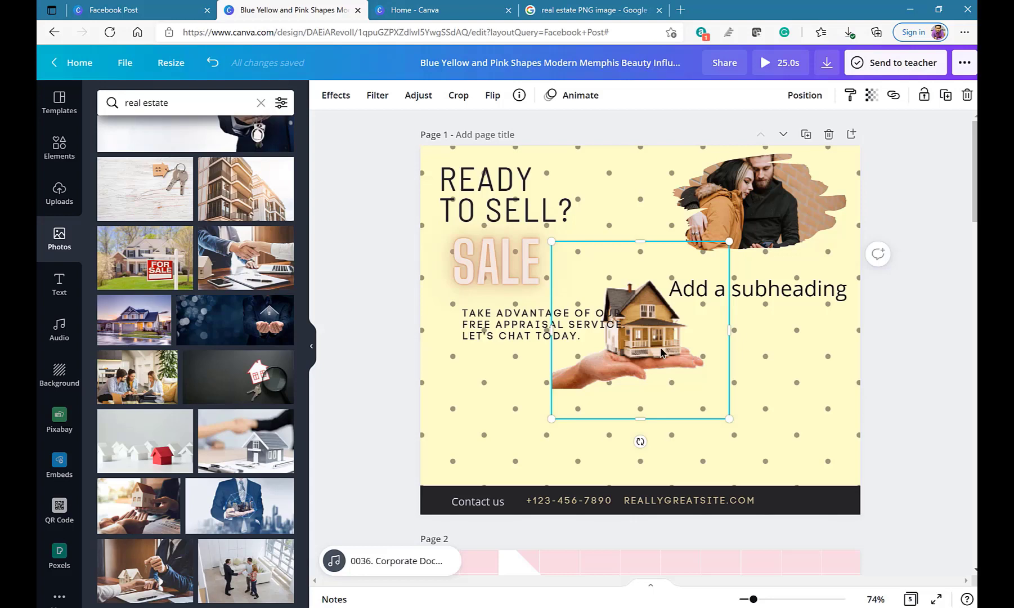
- Move the house-on-hand image to page 1's lower left corner so the hand rests just above the dark contact bar
left_click_drag(662, 344, 547, 437)
left_click(688, 426)
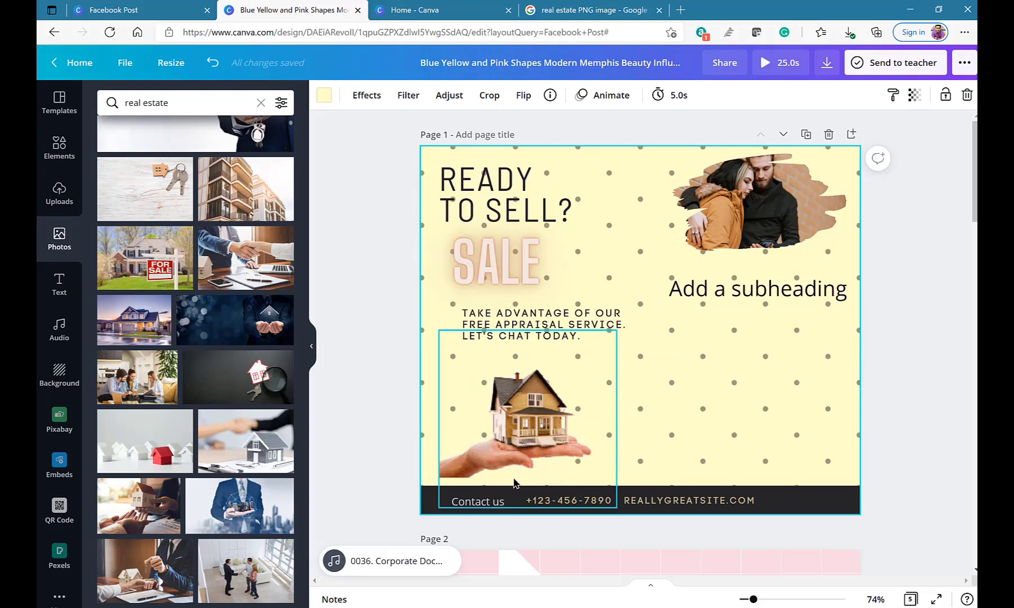
left_click_drag(510, 451, 494, 458)
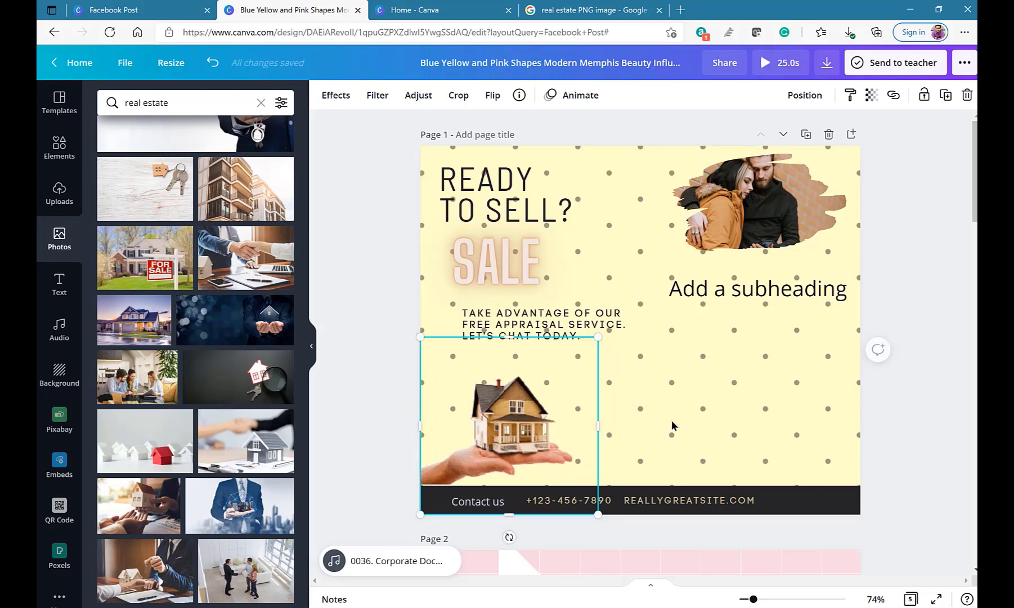
left_click(699, 412)
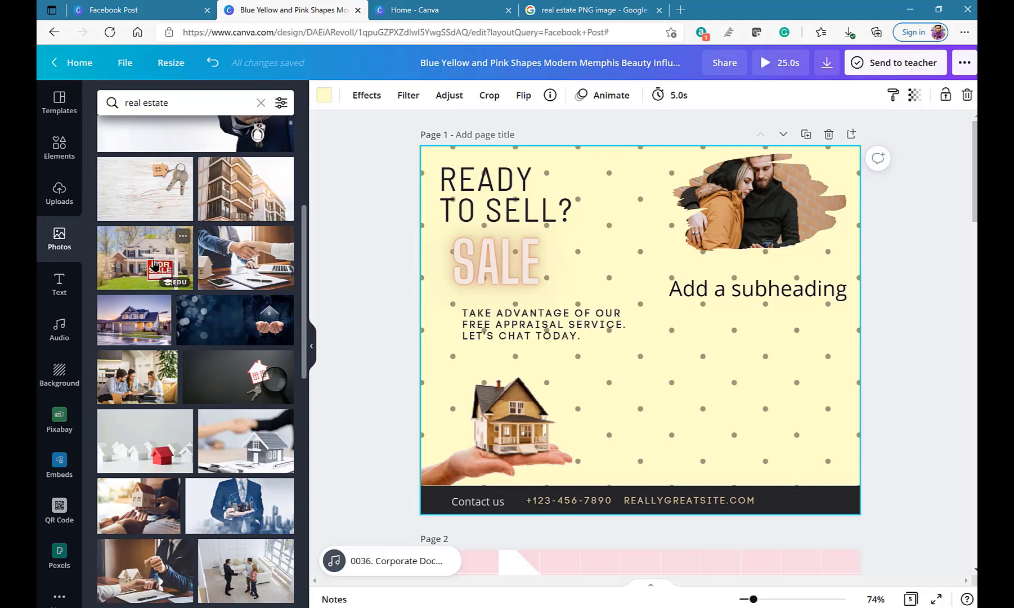
- Add the photo of keys with a wooden house keyring to page 1 and position it over the lower right area
left_click_drag(150, 181, 636, 363)
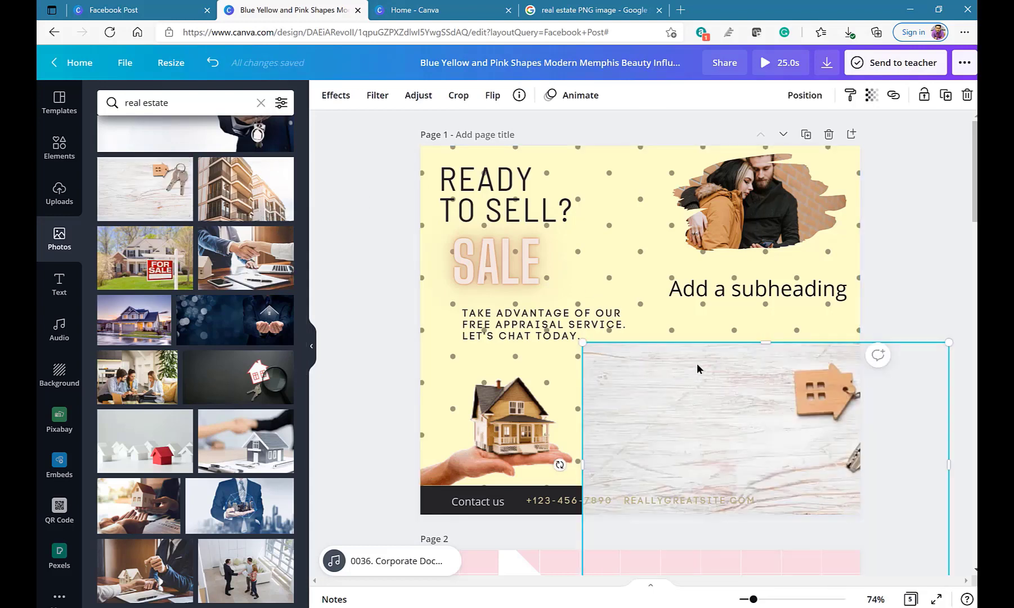
left_click_drag(697, 368, 687, 316)
left_click(881, 248)
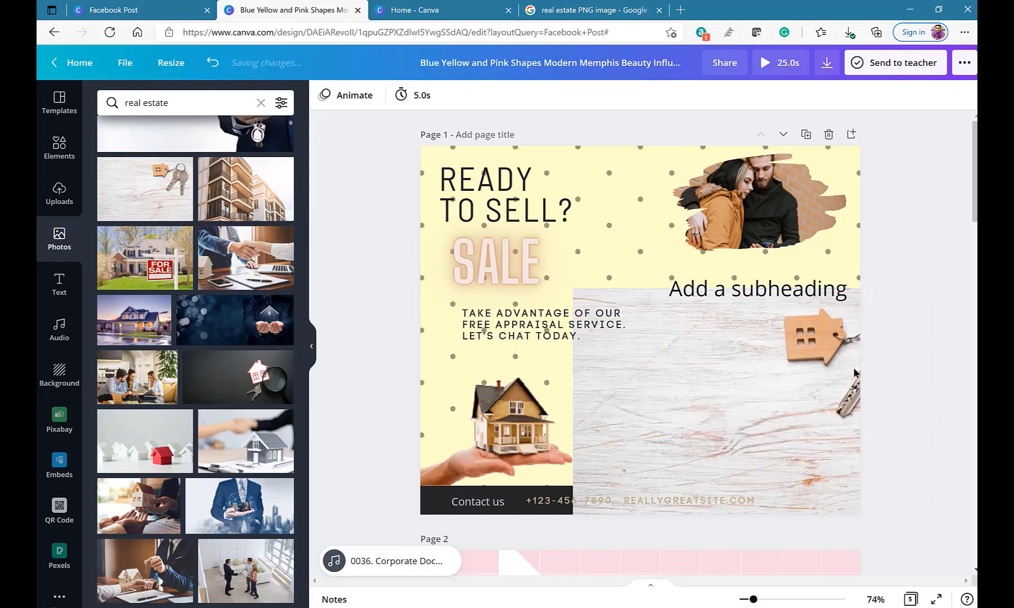
left_click(771, 410)
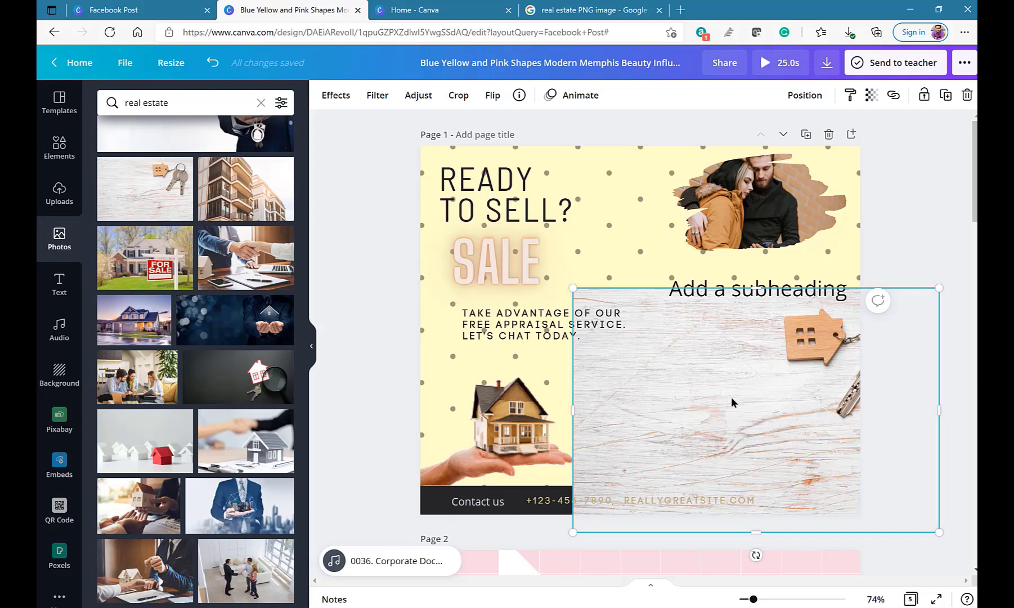
left_click_drag(731, 396, 700, 396)
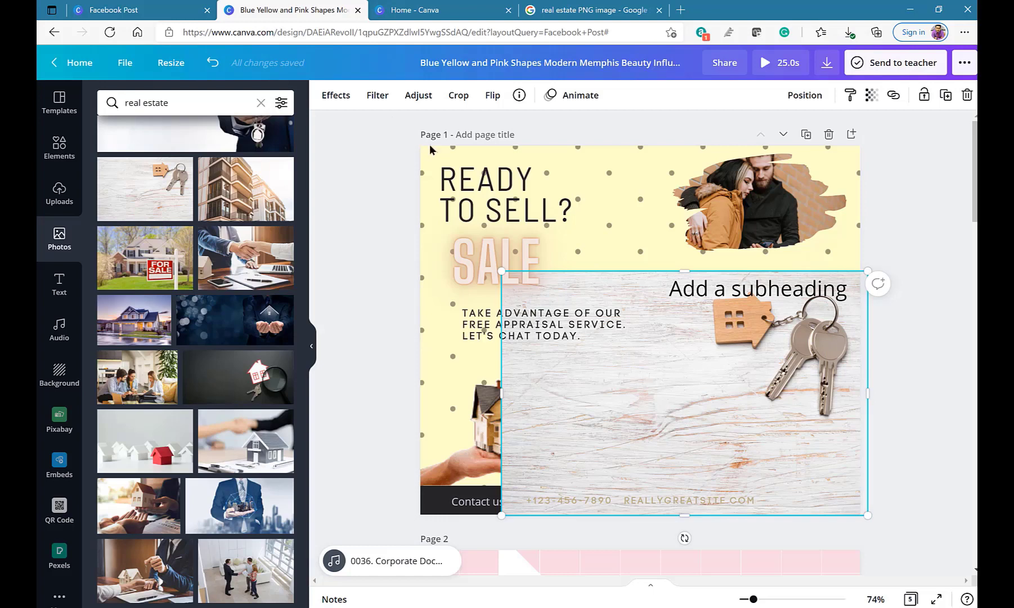
- Remove the wooden background from the keys photo with Background Remover and shift the cutout slightly left
left_click(337, 103)
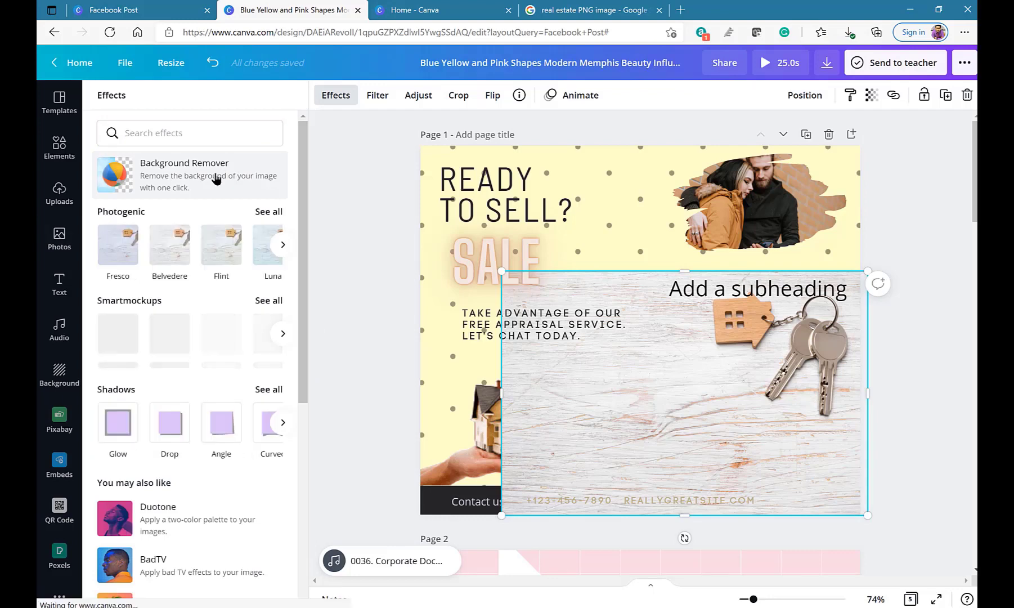
left_click(215, 179)
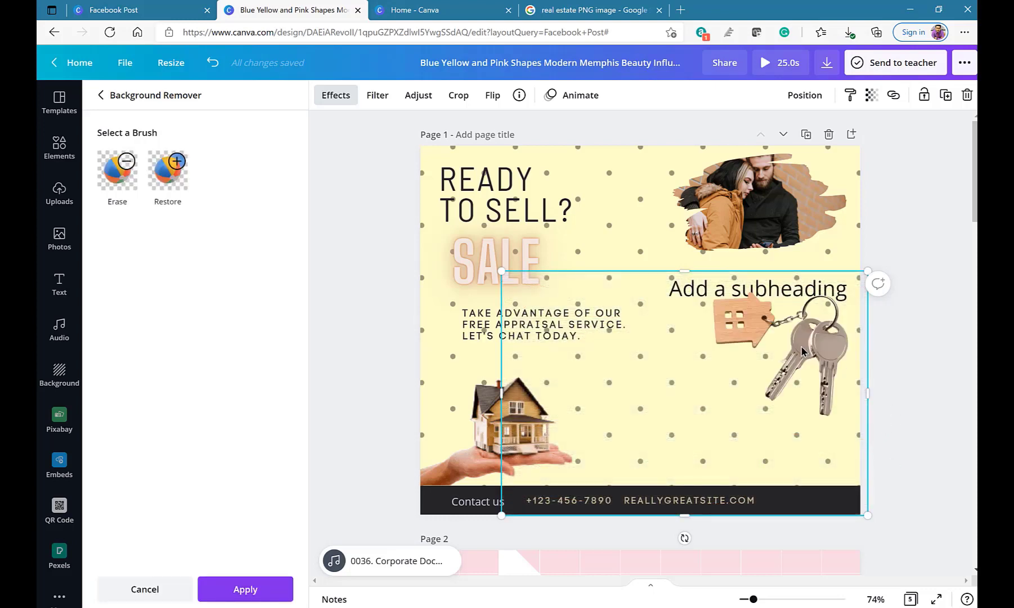
left_click_drag(754, 366, 705, 384)
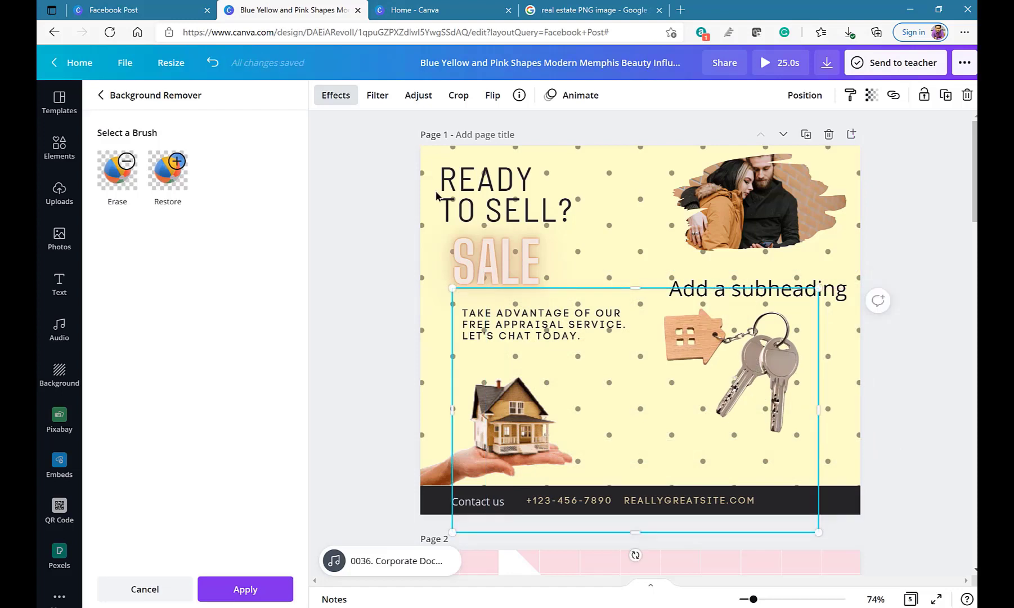
left_click(99, 97)
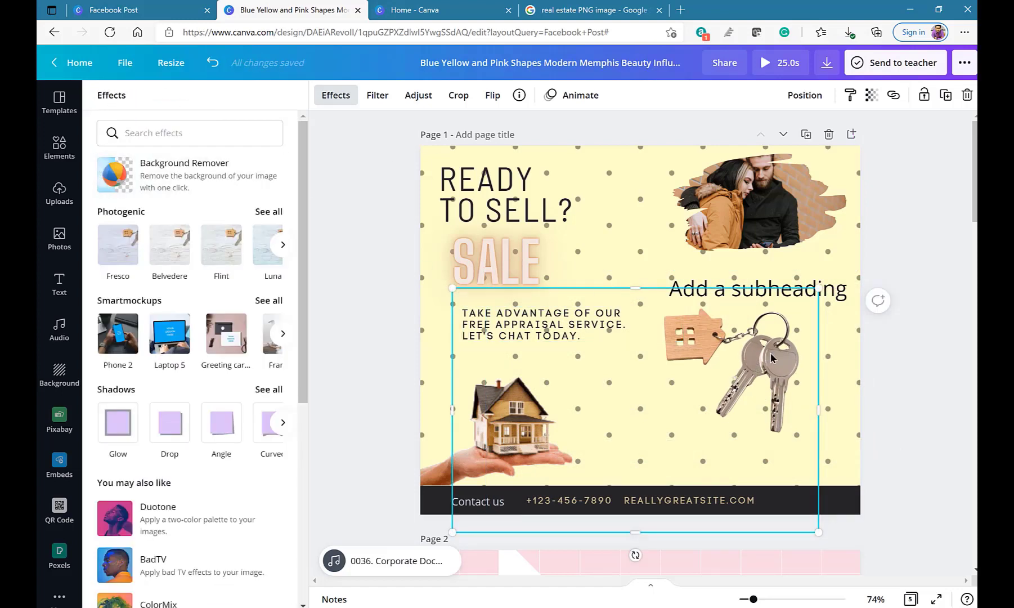
- Shrink the keys cutout, rotate it clearly anticlockwise and place it just below the "Add a subheading" text
left_click_drag(770, 346, 765, 332)
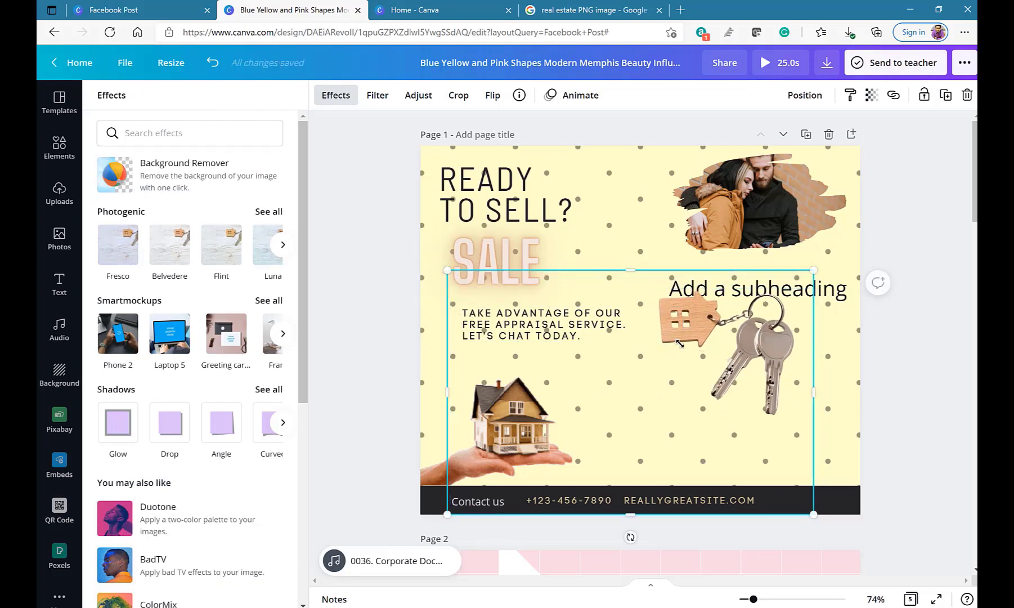
left_click_drag(679, 343, 630, 340)
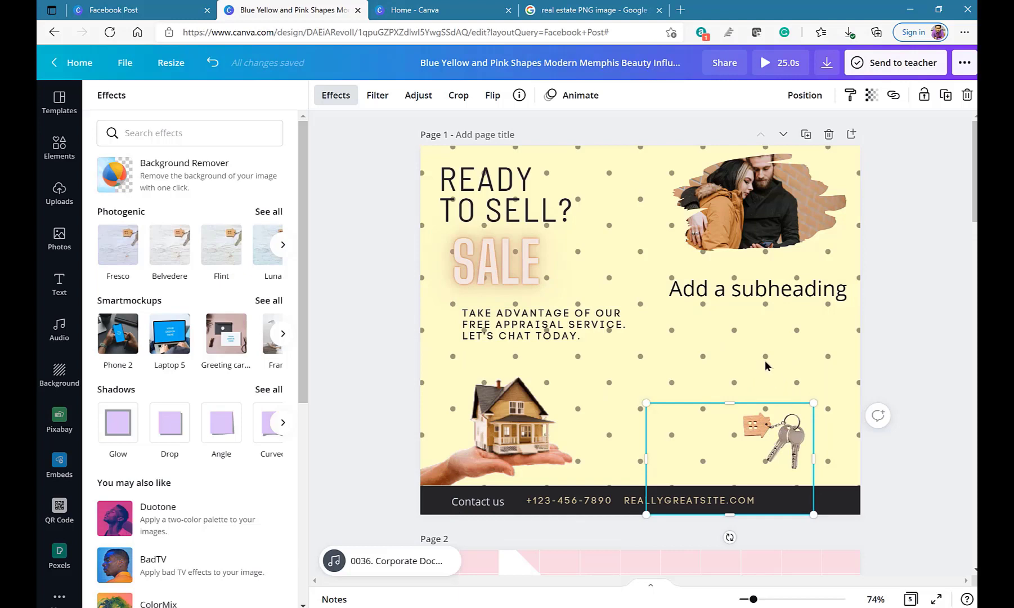
left_click_drag(771, 439, 725, 337)
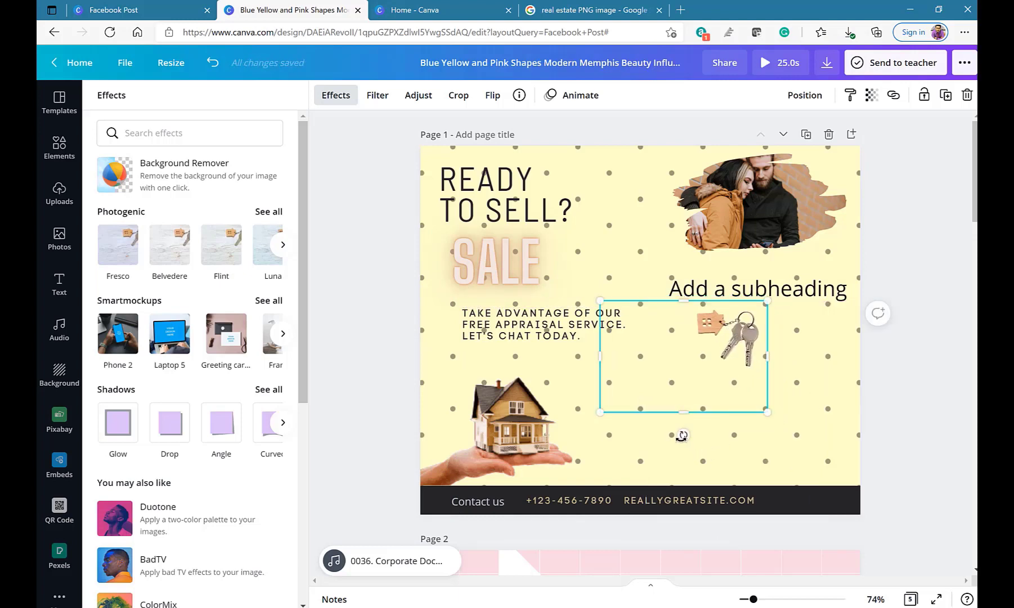
left_click_drag(683, 434, 732, 415)
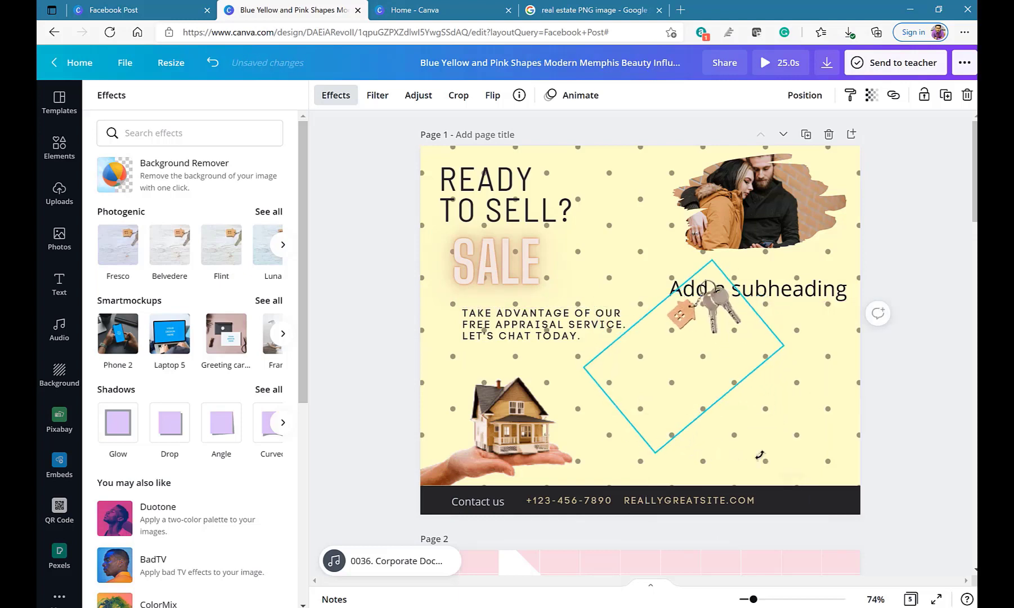
left_click_drag(702, 320, 692, 336)
left_click(755, 297)
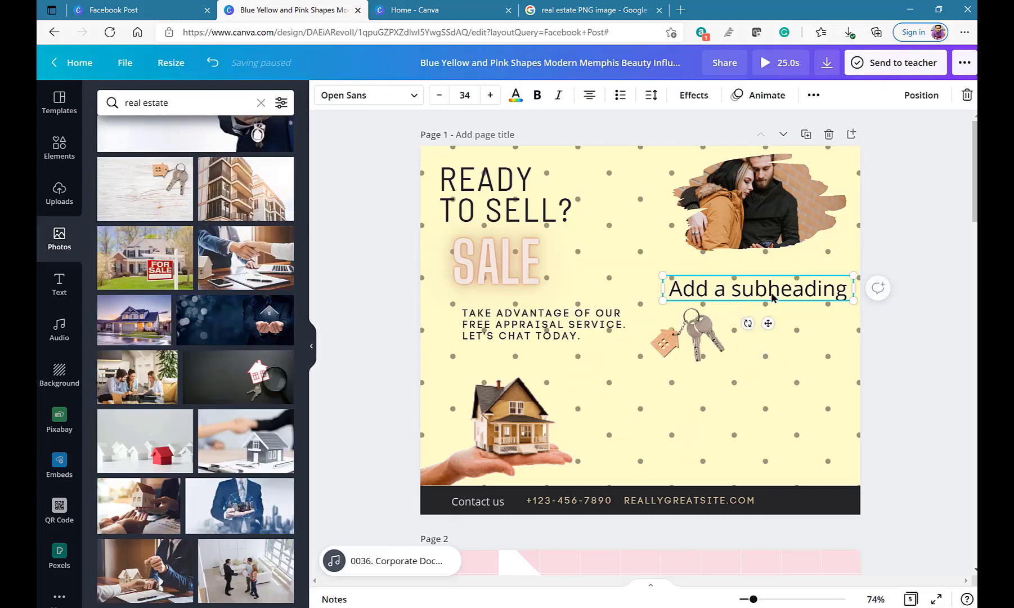
- Delete the "Add a subheading" text and the framed couple photo with its frame, and move the keys cutout up into the cleared area
left_click(750, 307)
left_click_drag(708, 334, 760, 280)
left_click(779, 226)
key("Delete")
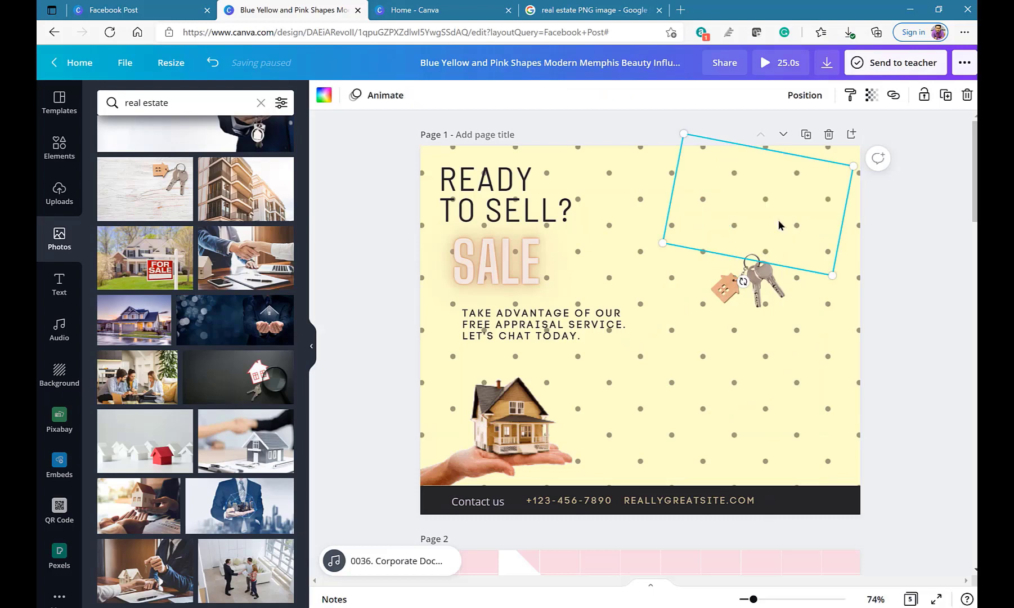
key("Delete")
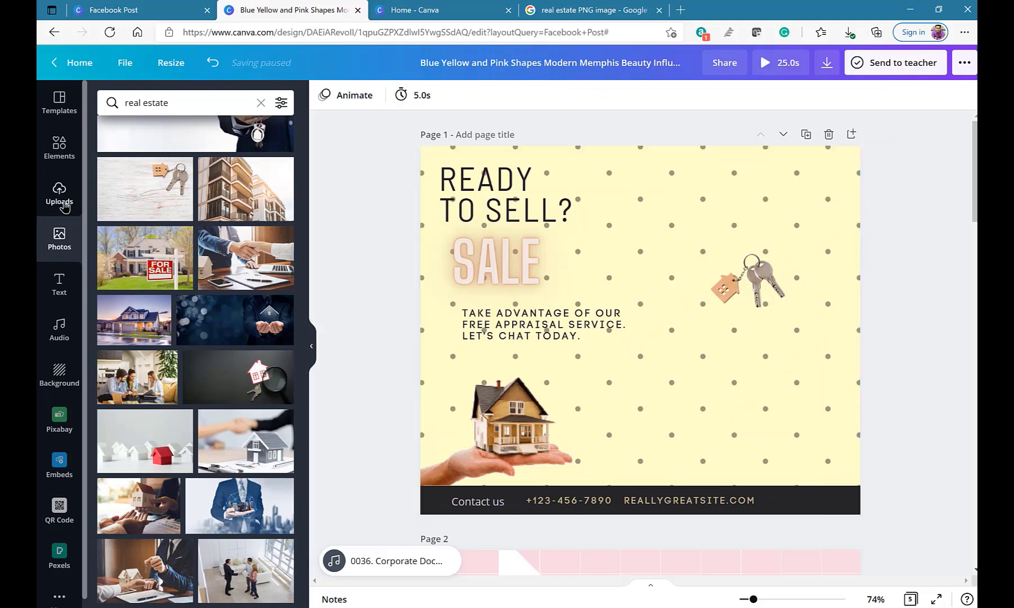
- Search the photos for "couple", narrow the search to "Happy couple" and add the photo of the seated couple pointing upward to page 1
left_click(59, 239)
left_click(174, 104)
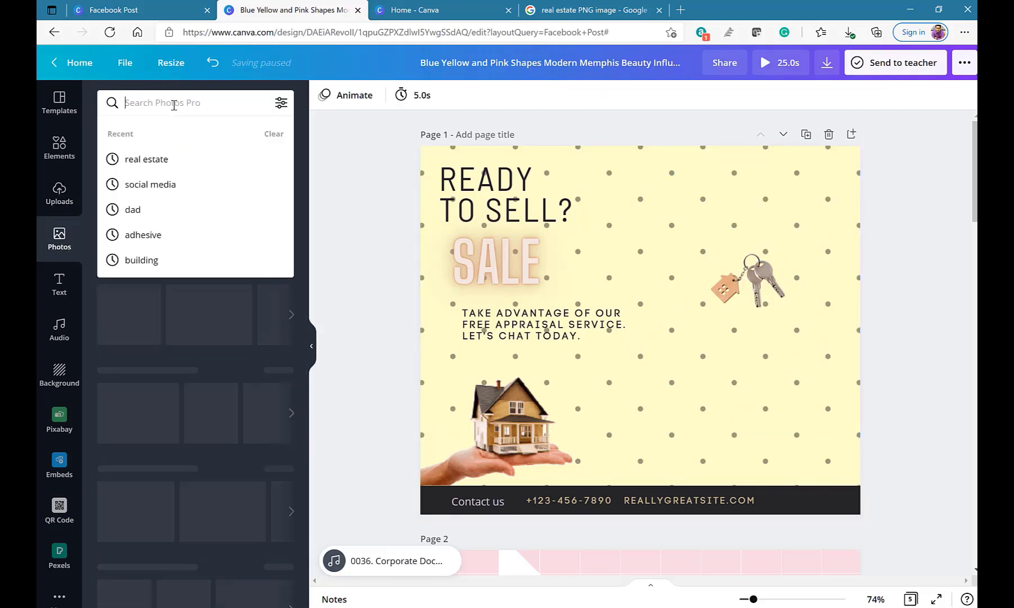
type("couple")
key("Return")
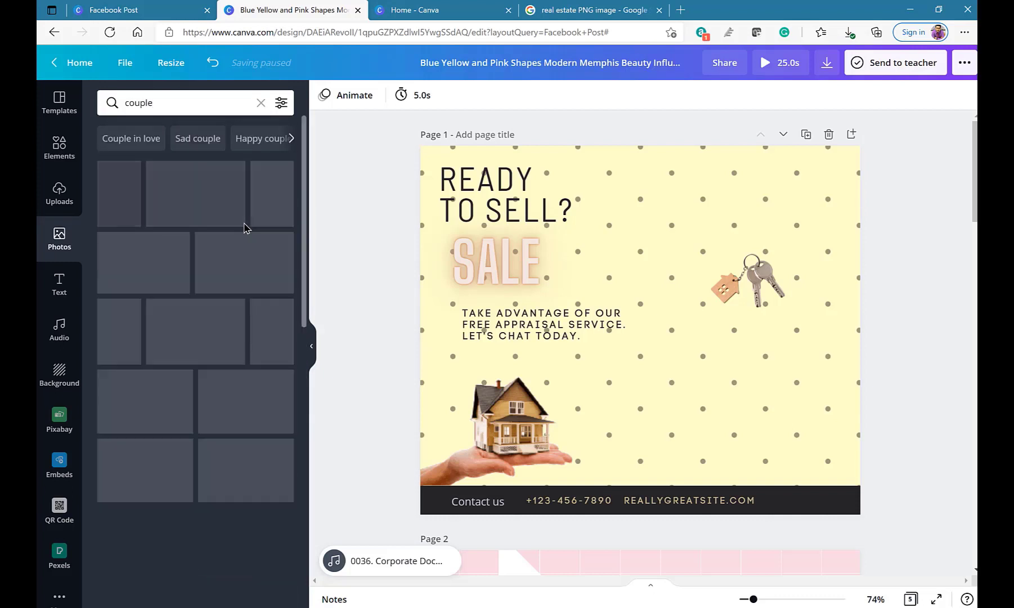
left_click(256, 145)
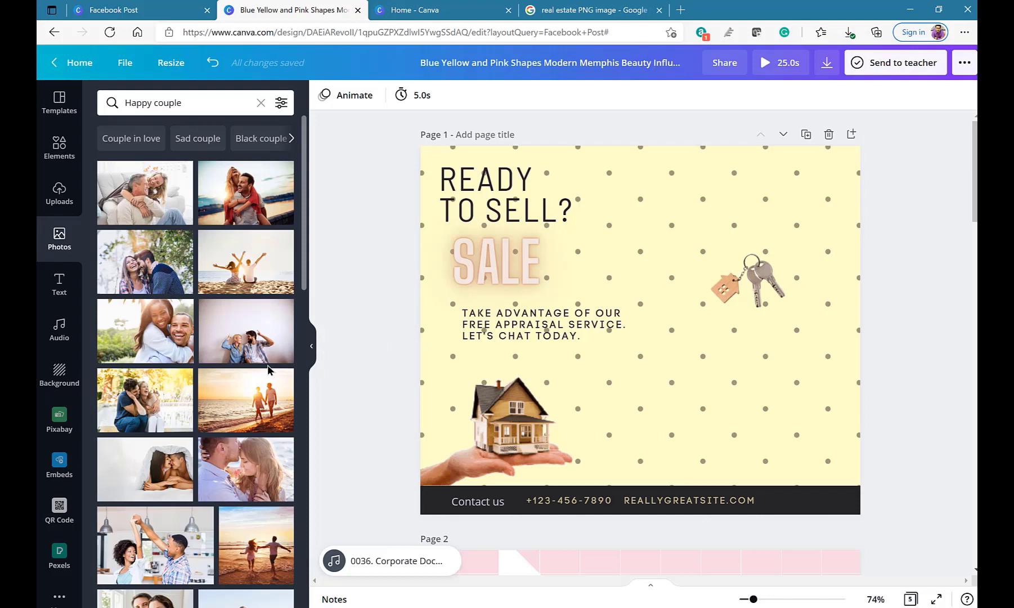
left_click(252, 341)
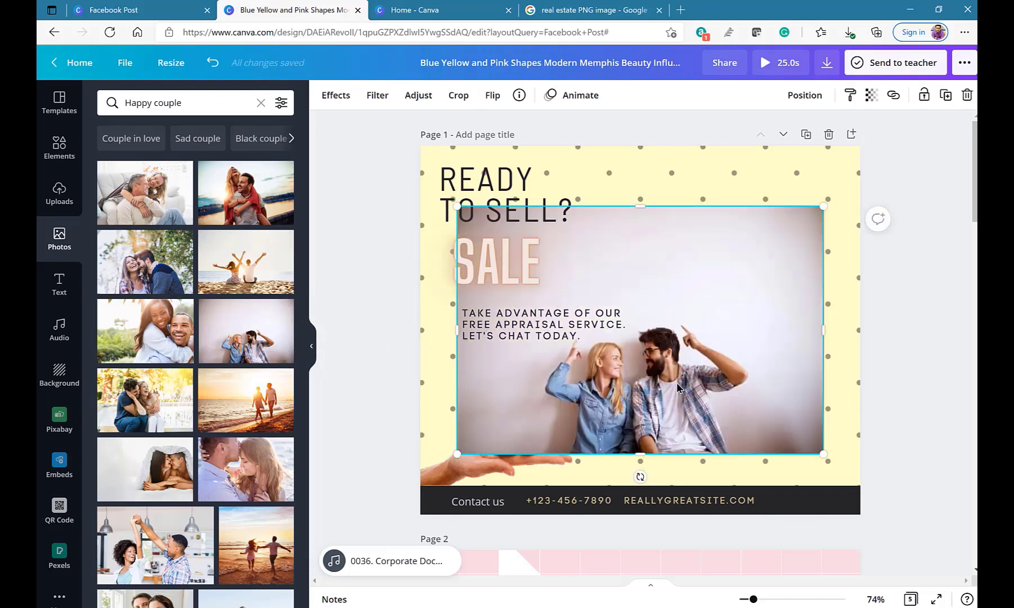
- Shift the pointing couple photo slightly right and up, and remove its wall background with Background Remover
mouse_move(679, 377)
left_mouse_down()
mouse_move(704, 387)
mouse_move(693, 377)
left_mouse_up()
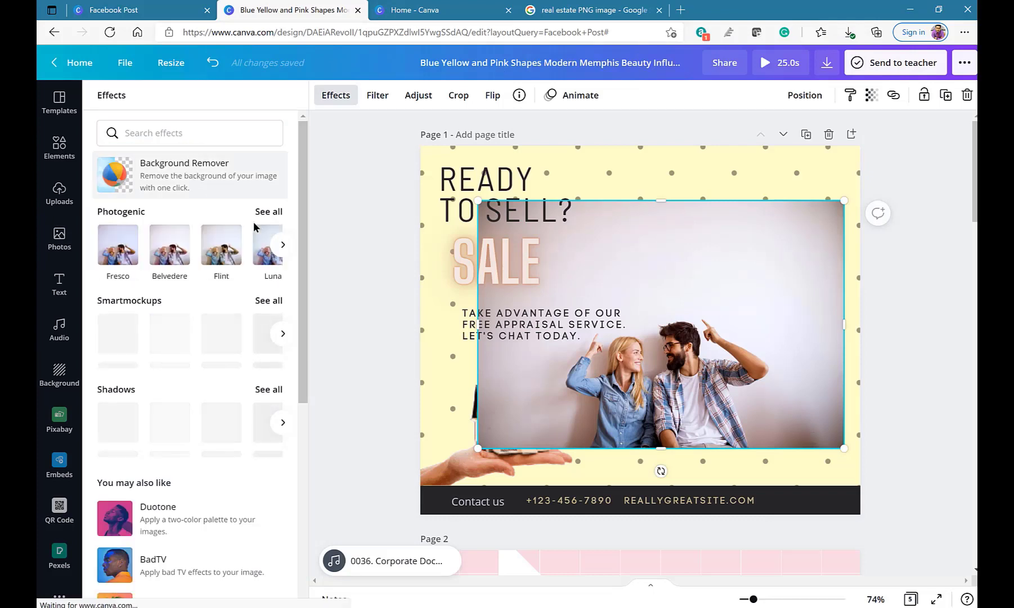
left_click(186, 174)
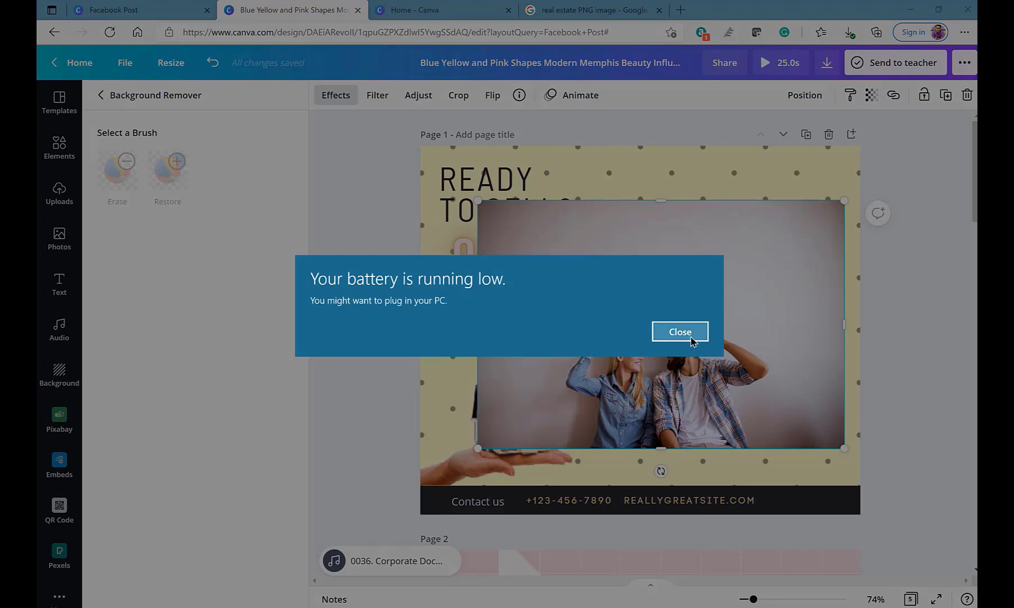
left_click(679, 332)
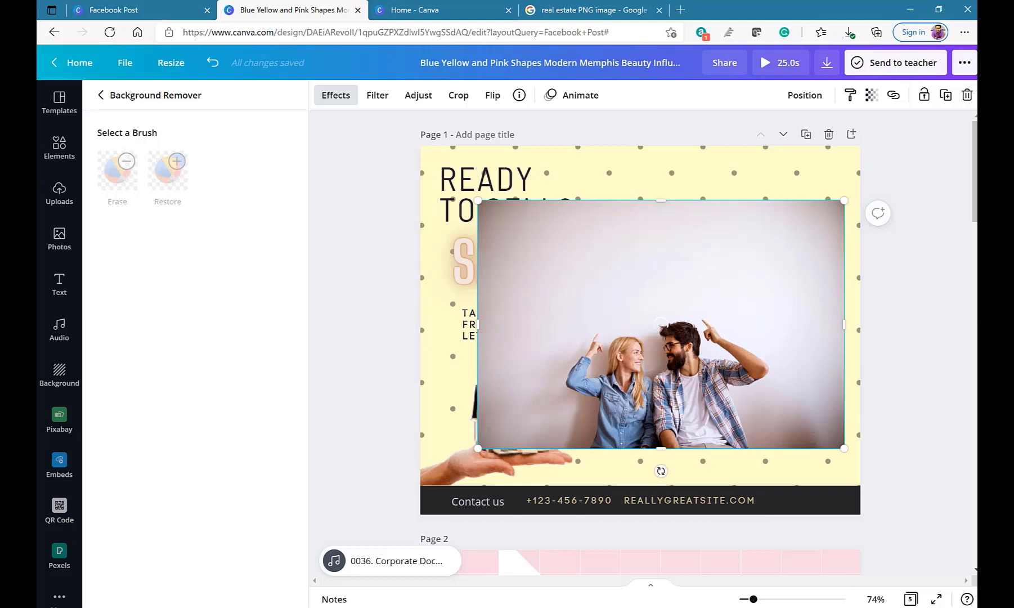
left_click(748, 259)
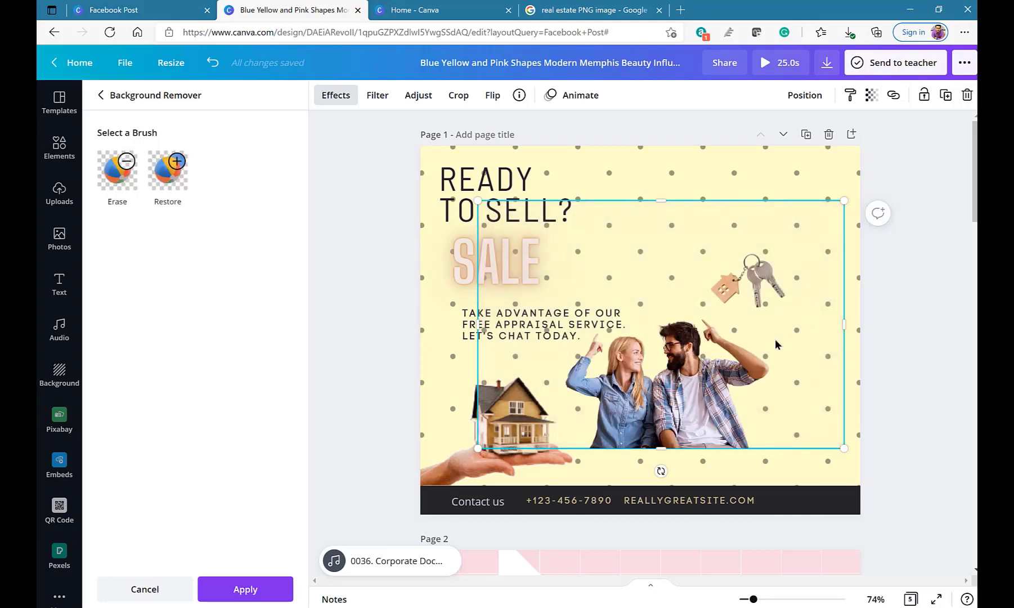
- Place the couple cutout on the upper edge of the dark contact bar, to the right of the house, and send it one layer backward
left_click_drag(726, 423, 766, 439)
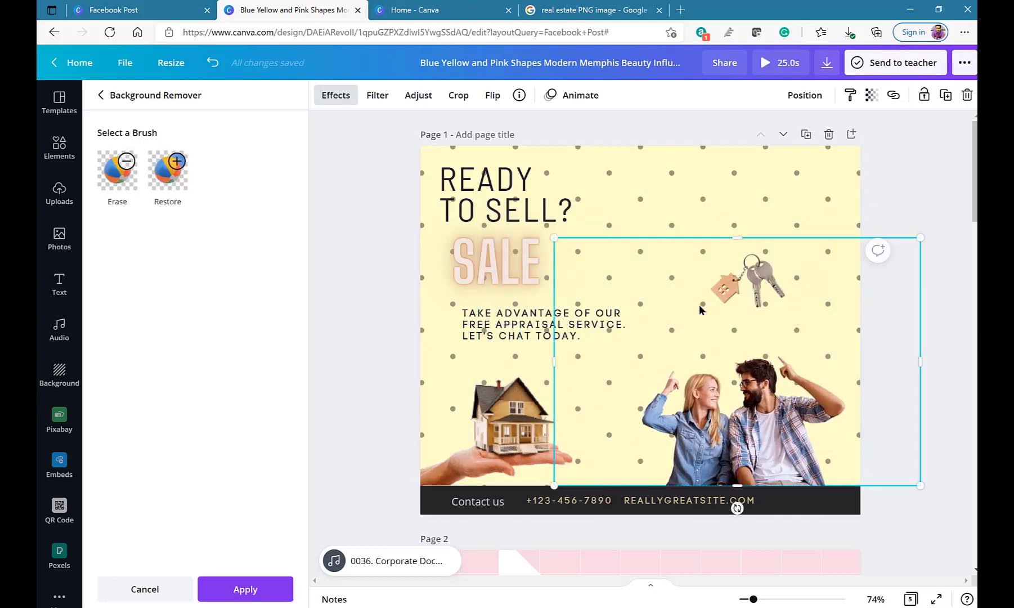
left_click_drag(701, 309, 726, 283)
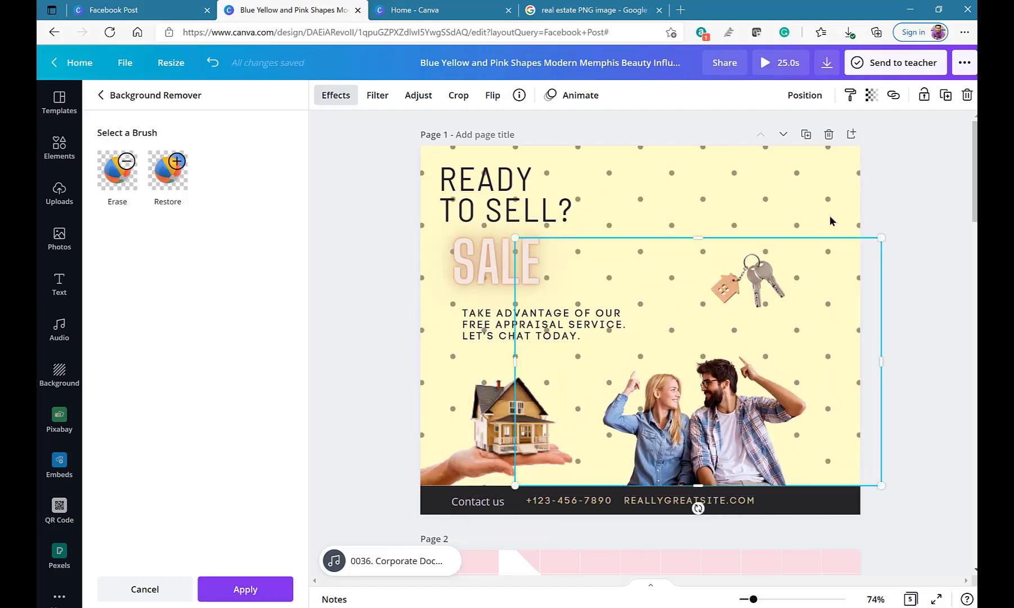
left_click(758, 283)
left_click(799, 101)
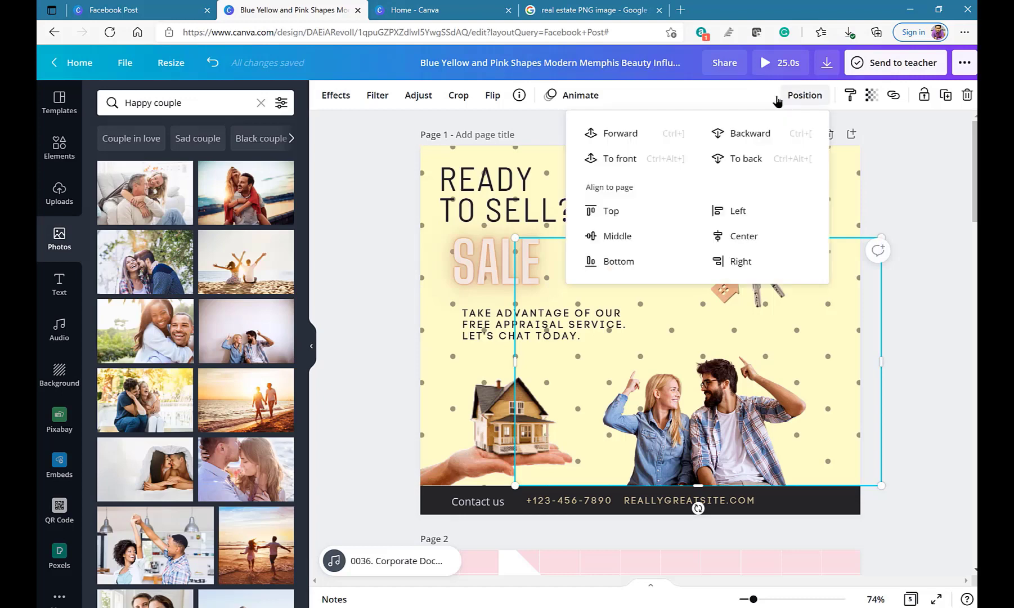
left_click(734, 135)
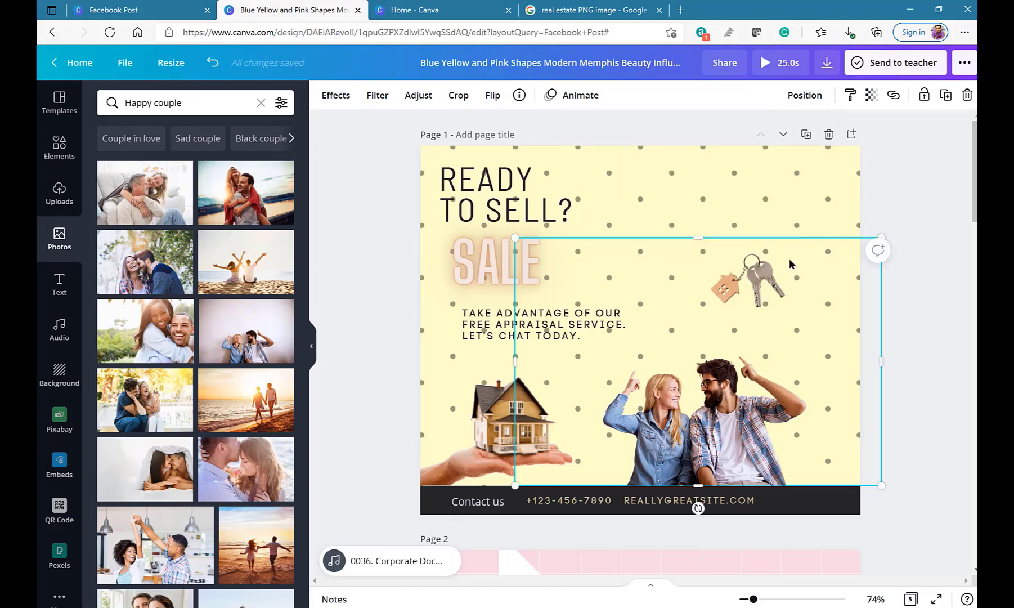
- Rotate the wooden house keys cutout to about -155°, shrink it slightly and position its ring on the man's raised finger
left_click(756, 336)
left_click_drag(756, 336, 768, 409)
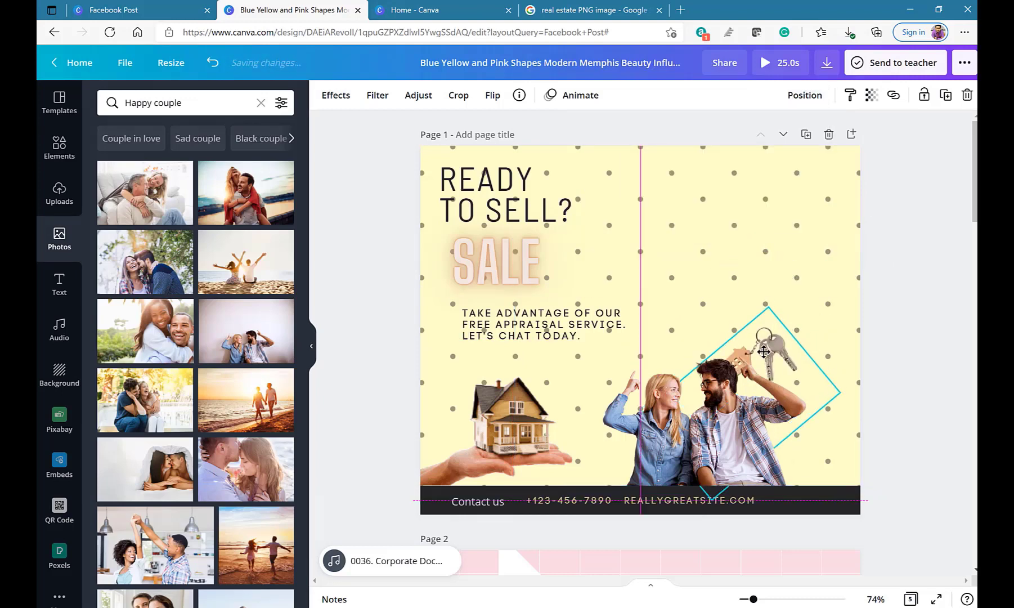
left_click_drag(789, 462, 847, 264)
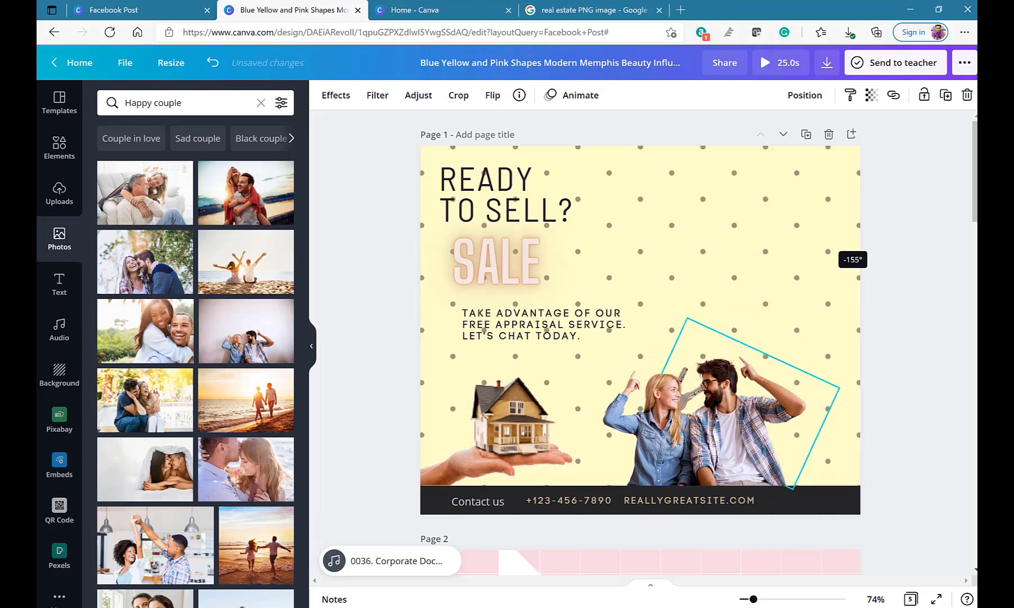
left_click_drag(816, 399, 888, 336)
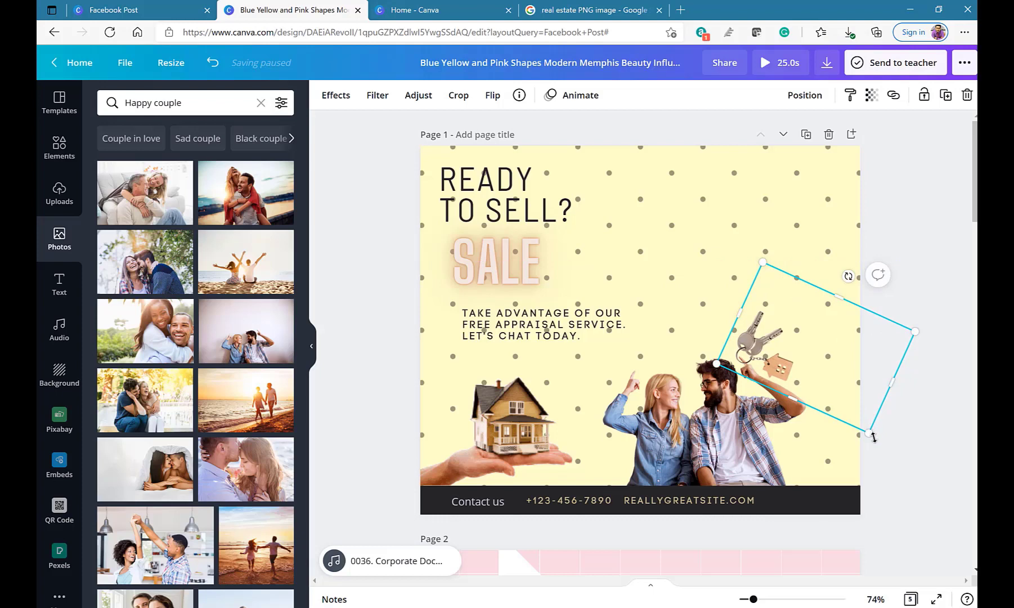
left_click_drag(873, 437, 853, 413)
left_click_drag(764, 345, 761, 348)
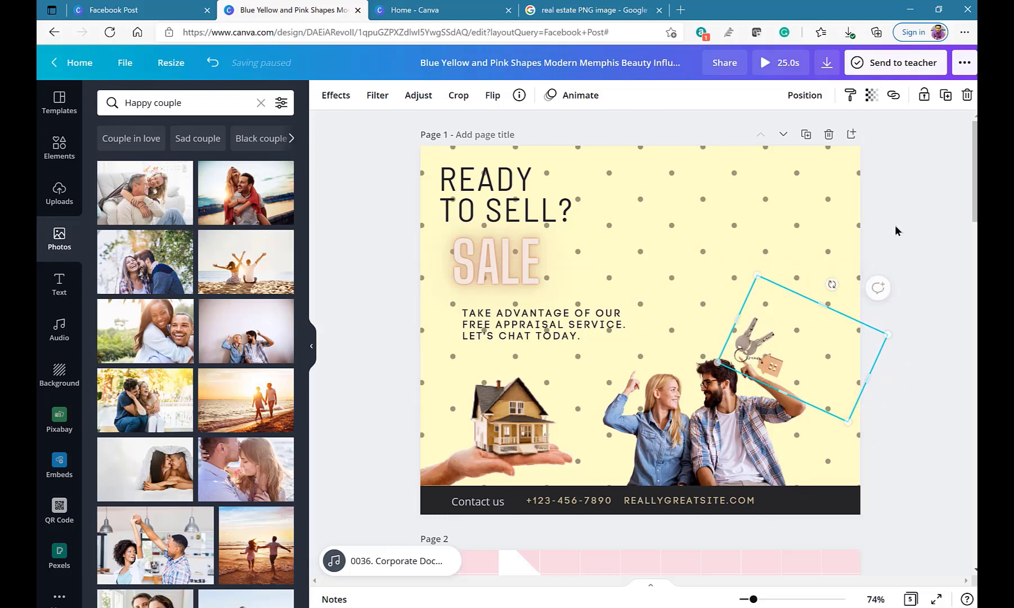
left_click(907, 242)
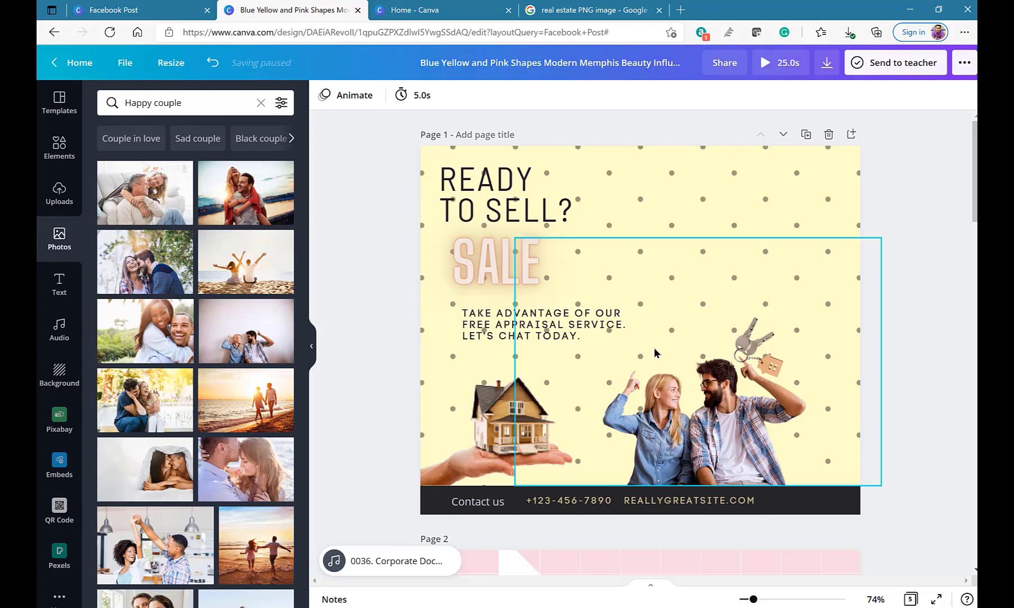
- Search the elements for "keys" and add the silver keys with a house-shaped keyring to page 1
left_click(171, 105)
key("ctrl+a")
type("keys")
key("Return")
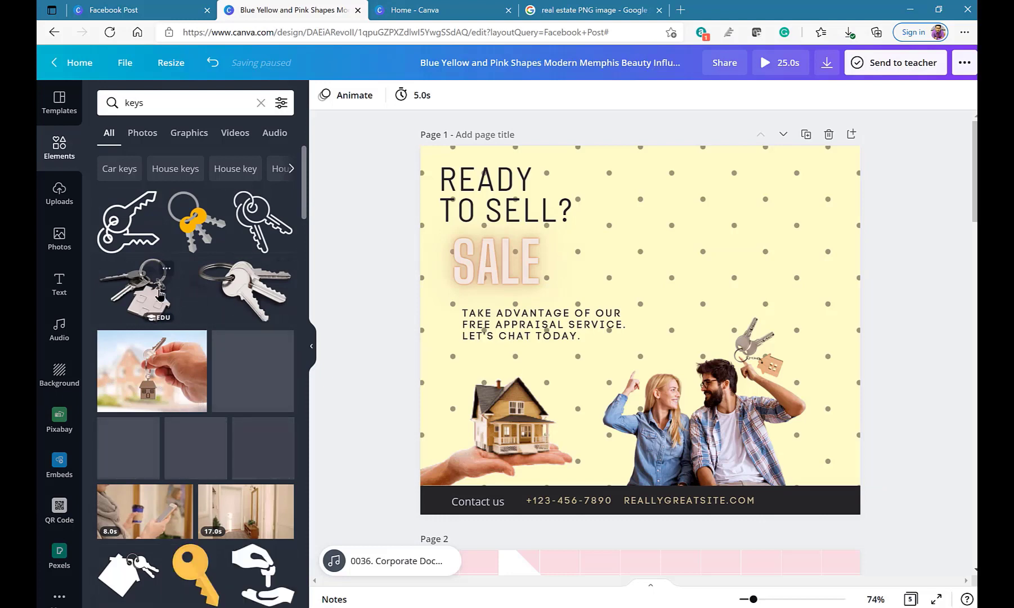
left_click_drag(138, 290, 573, 388)
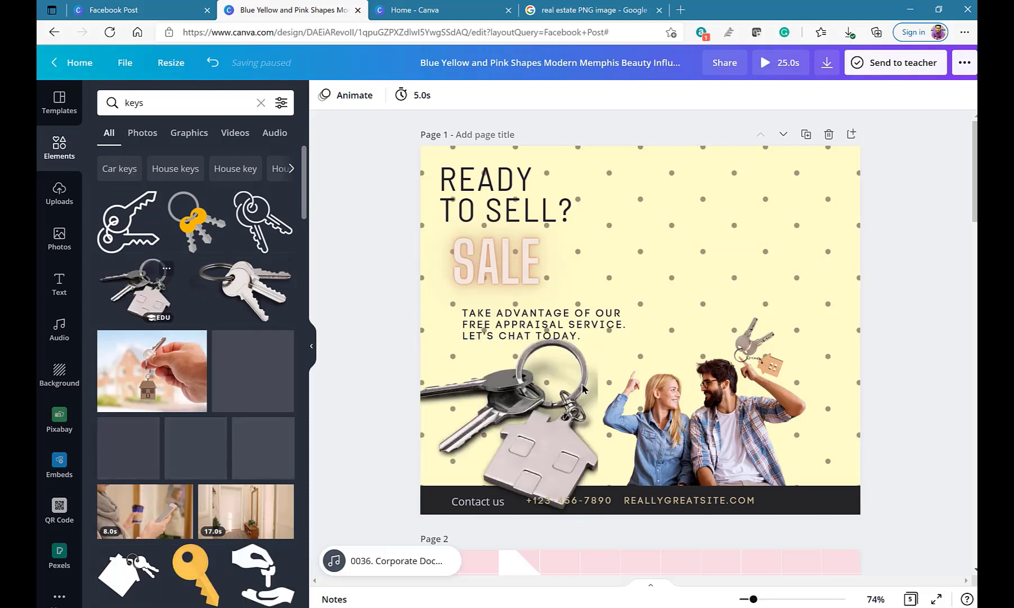
- Shrink the silver keys, rotate them a quarter turn clockwise and position them just above the woman's raised finger
left_click(549, 413)
left_click_drag(421, 339, 538, 420)
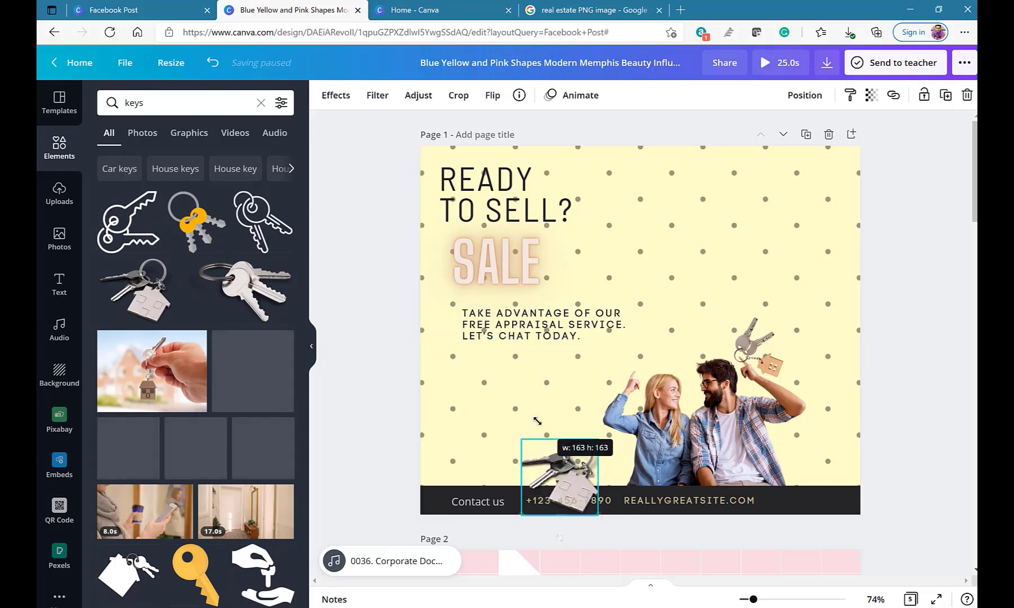
left_click_drag(568, 479, 610, 371)
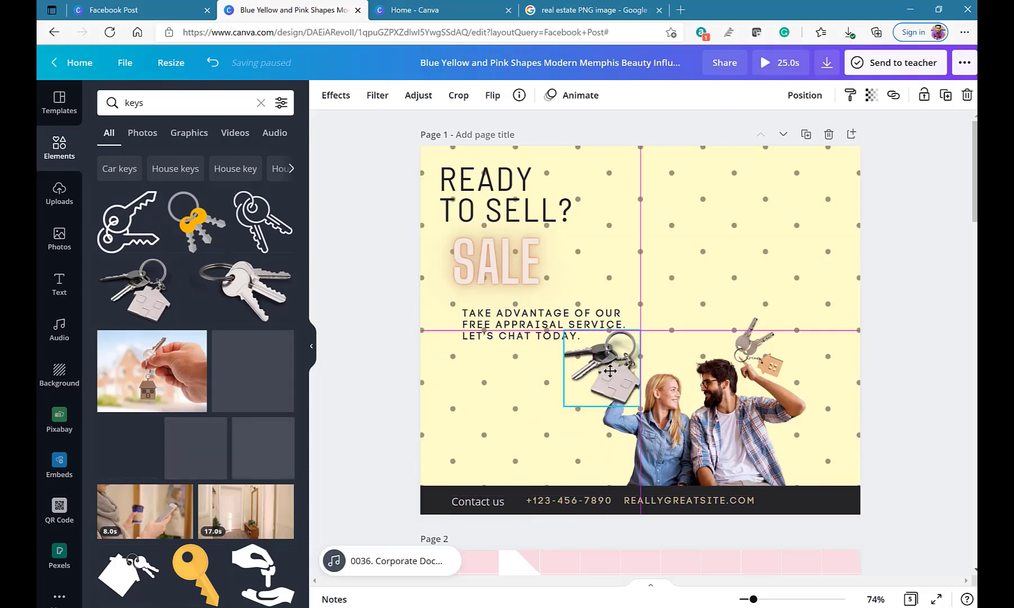
left_click_drag(598, 429, 503, 386)
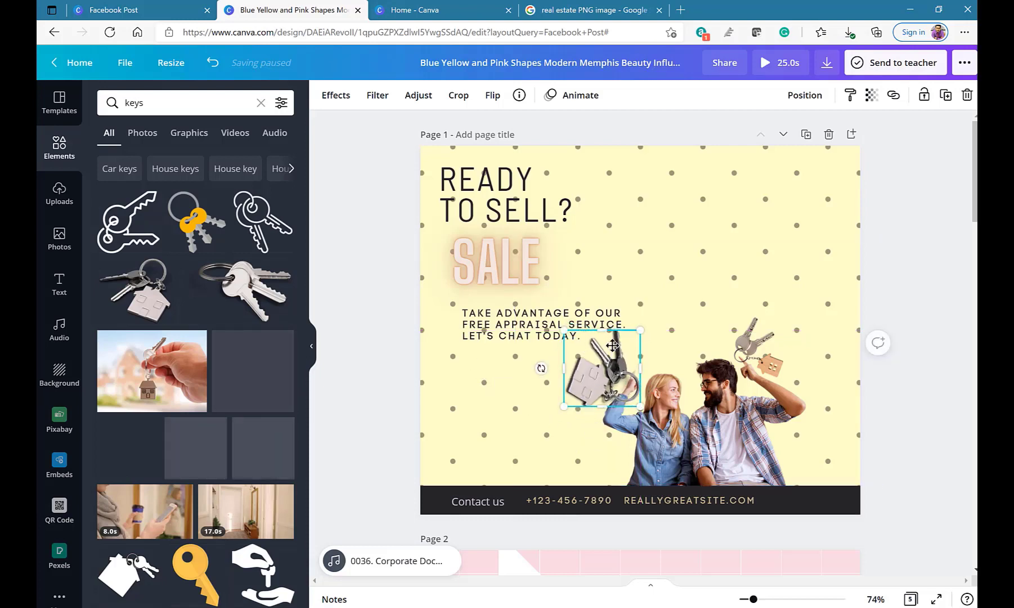
left_click_drag(612, 346, 621, 322)
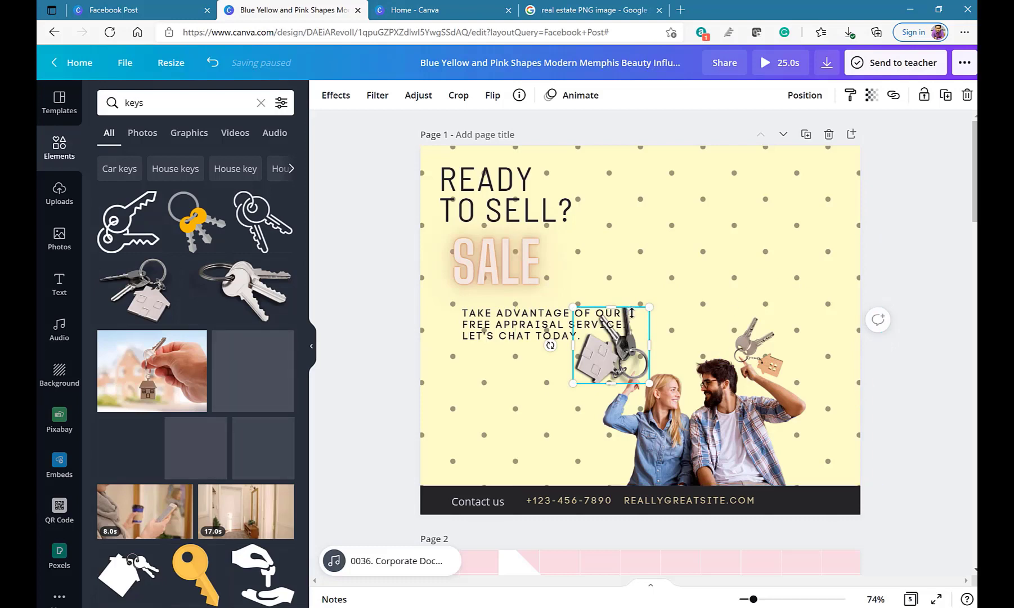
left_click_drag(650, 307, 592, 325)
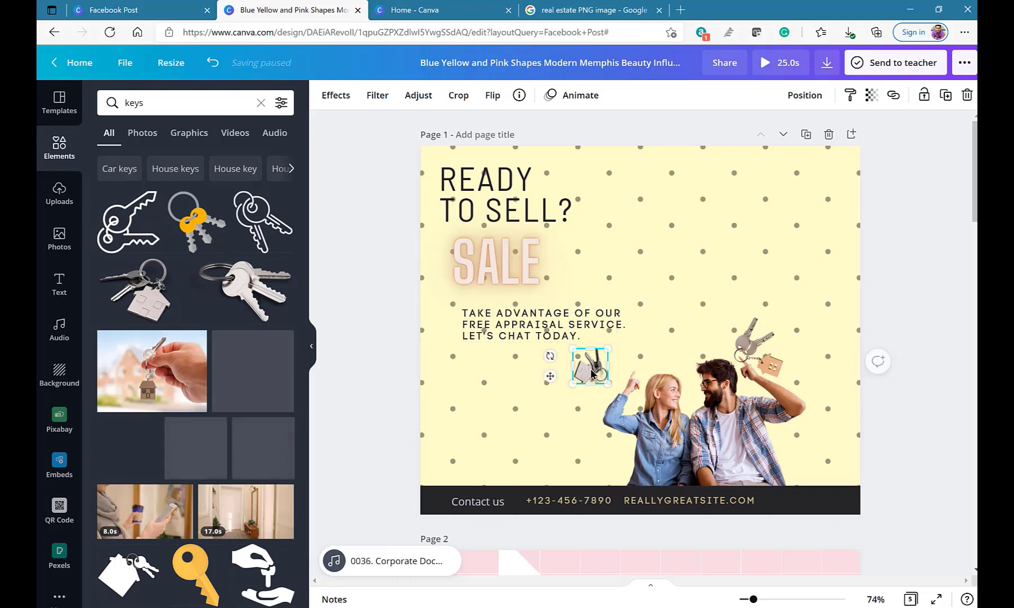
left_click_drag(586, 370, 618, 363)
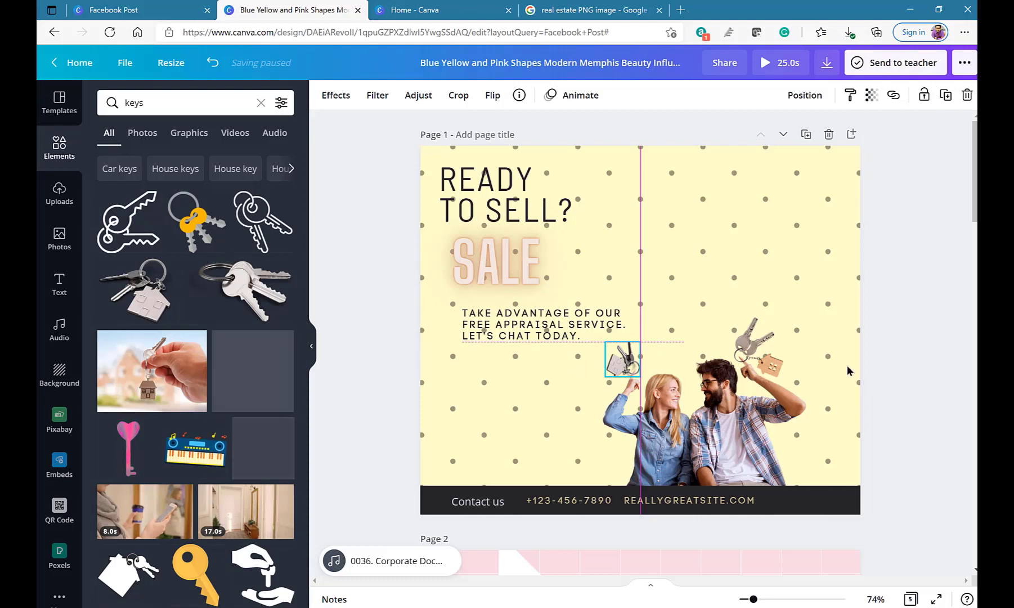
left_click(874, 385)
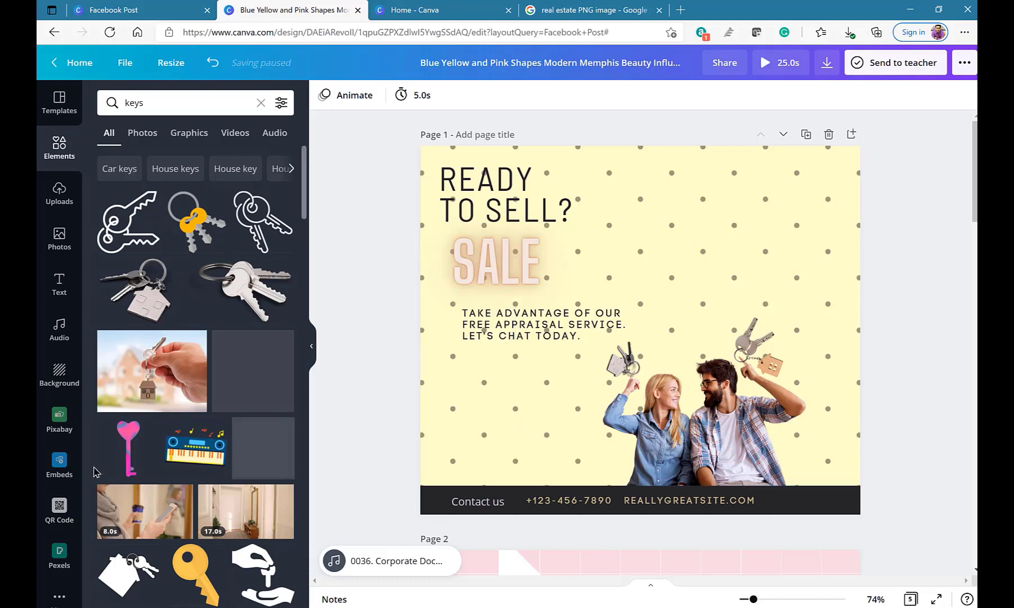
- Look over the media embedding options and open the QR Code generator's URL entry
left_click(61, 465)
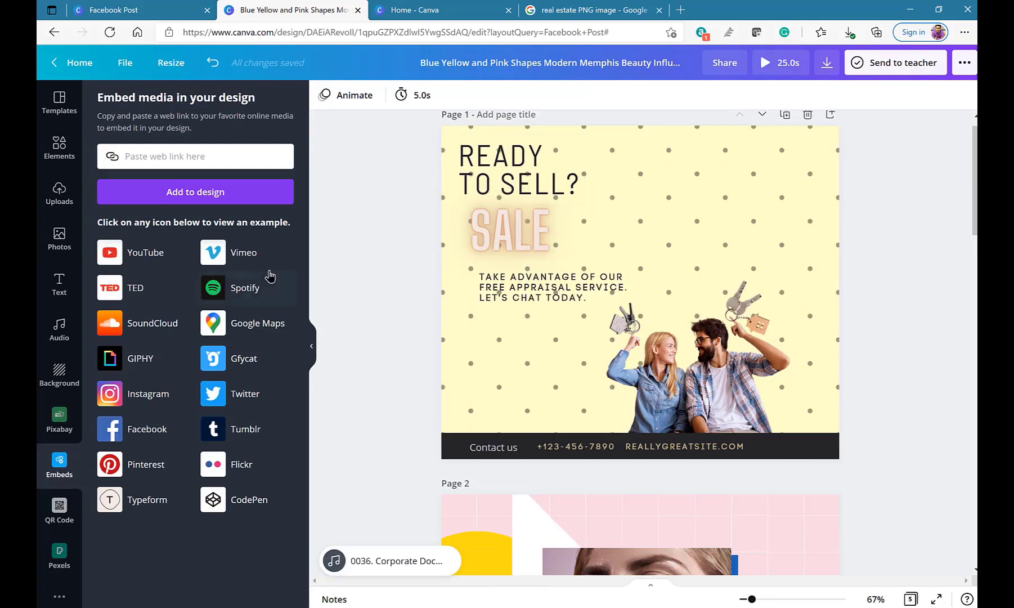
left_click(60, 509)
left_click(203, 198)
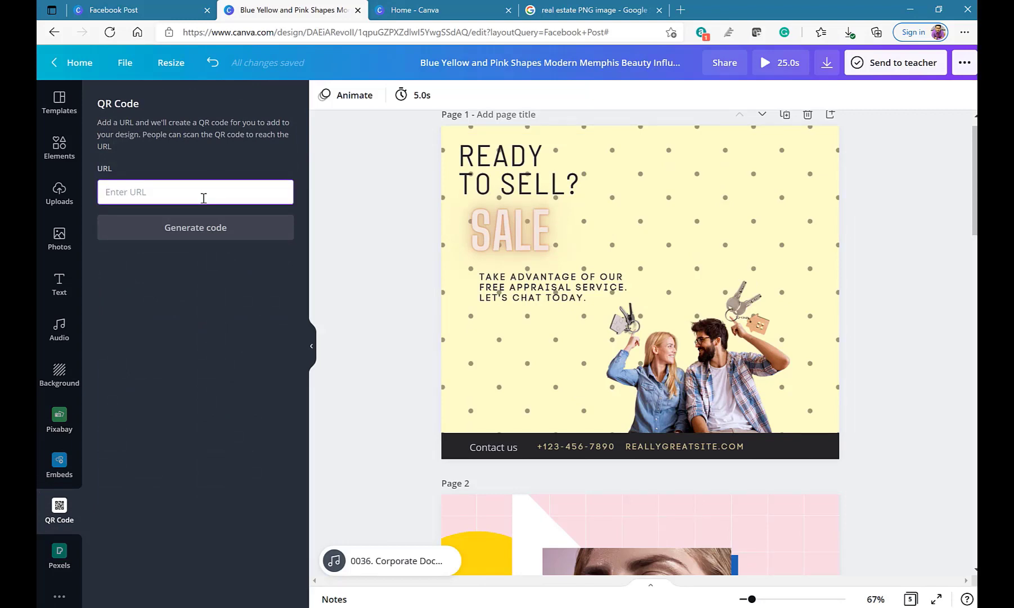
- Switch to a new browser tab, open the irizpro.in website and look over its home page
left_click(681, 9)
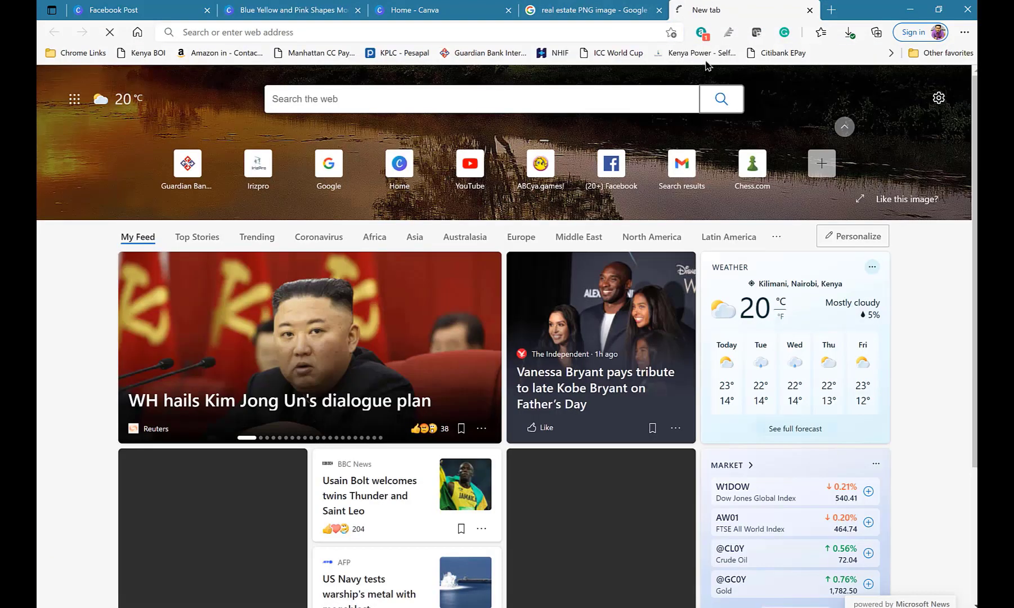
left_click(333, 32)
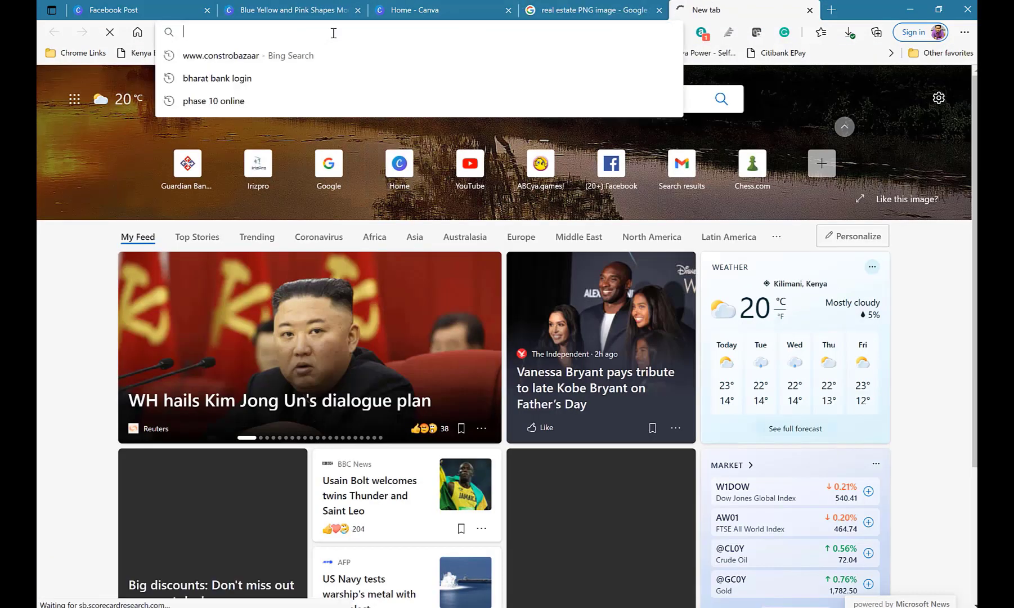
type("riz")
left_click(333, 32)
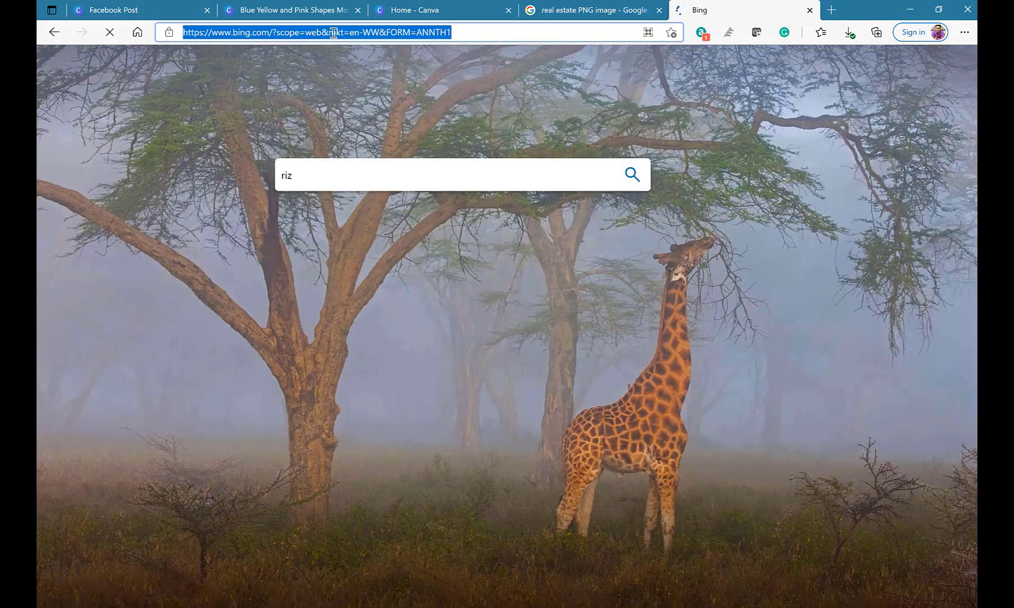
type("iri")
key("Return")
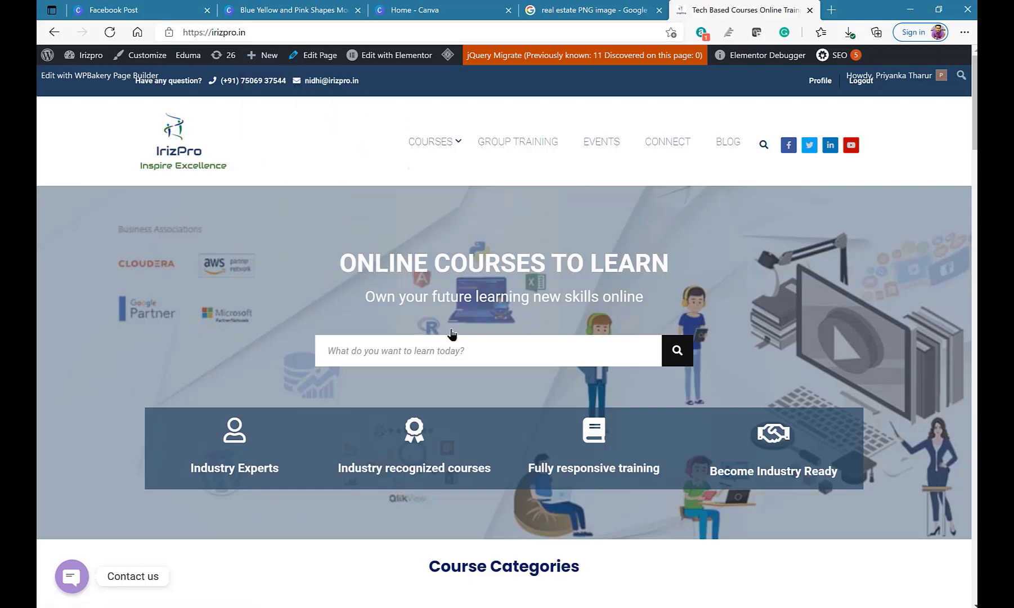
scroll(556, 350, "down", 3)
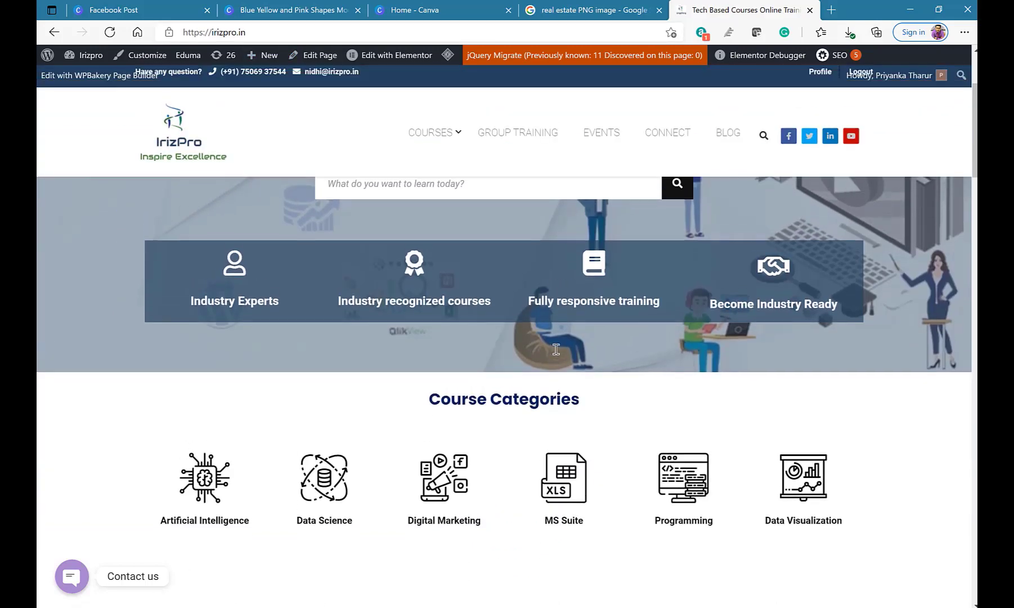
- Open the Certification course in Social Media Marketing from the site's Digital Marketing courses and copy its page URL
scroll(556, 349, "up", 3)
mouse_move(445, 142)
mouse_move(467, 252)
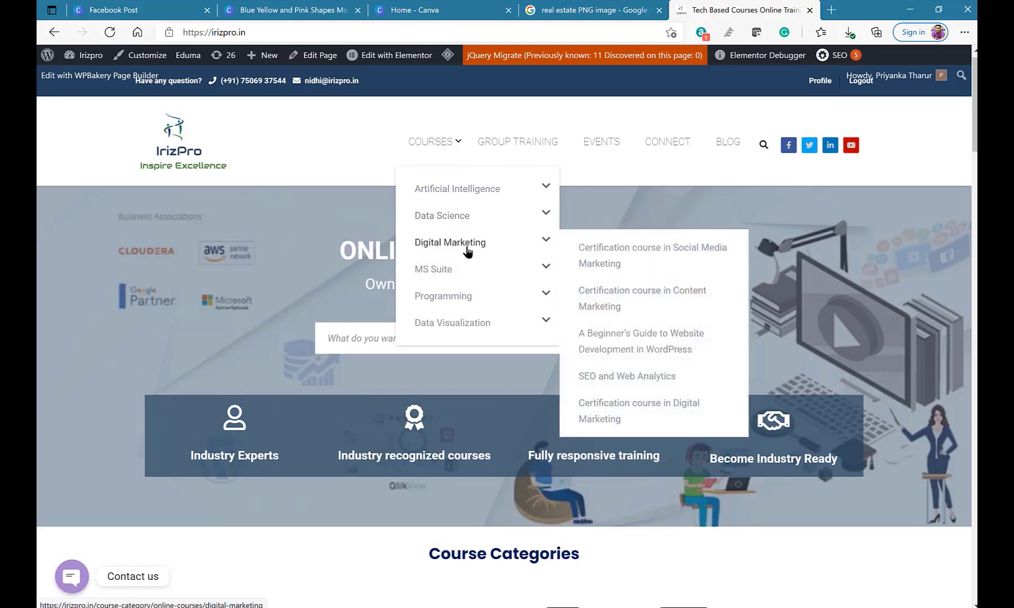
left_click(621, 256)
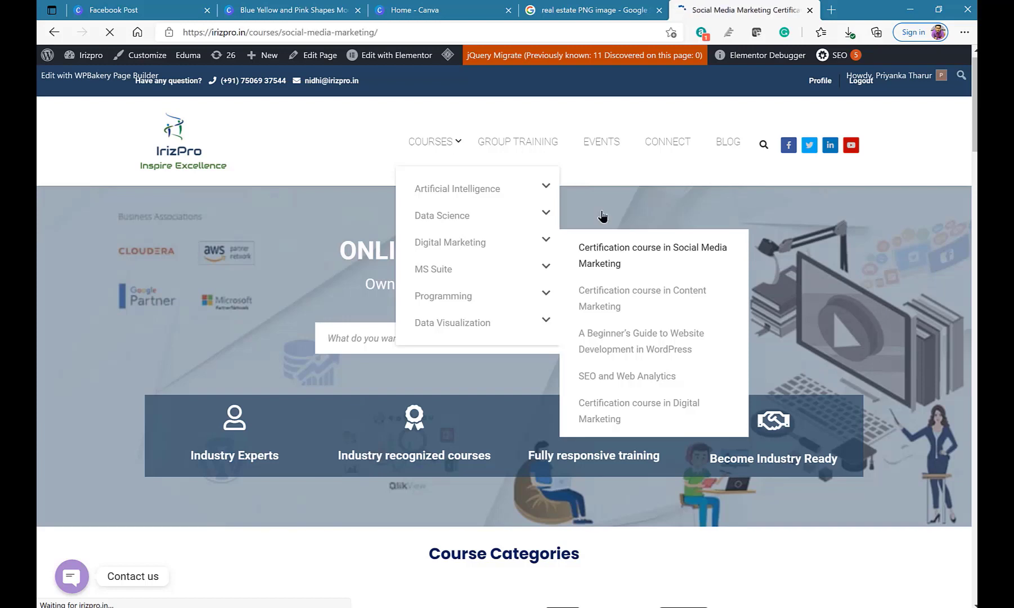
left_click(387, 32)
key("ctrl+c")
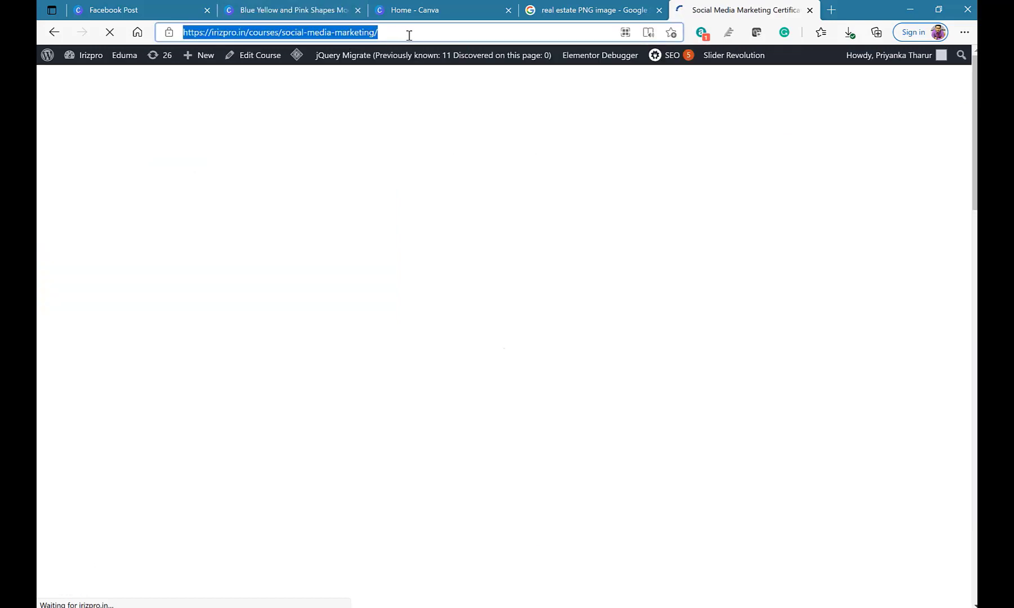
- Return to the Facebook post design in Canva and generate a QR code from the copied social media marketing course URL
left_click(453, 8)
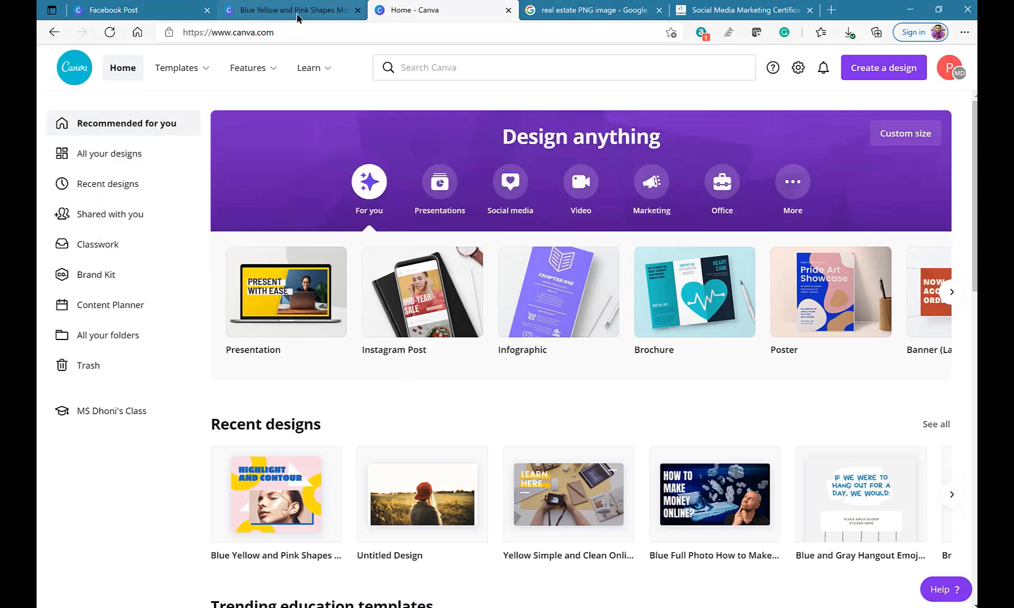
left_click(293, 9)
left_click(228, 192)
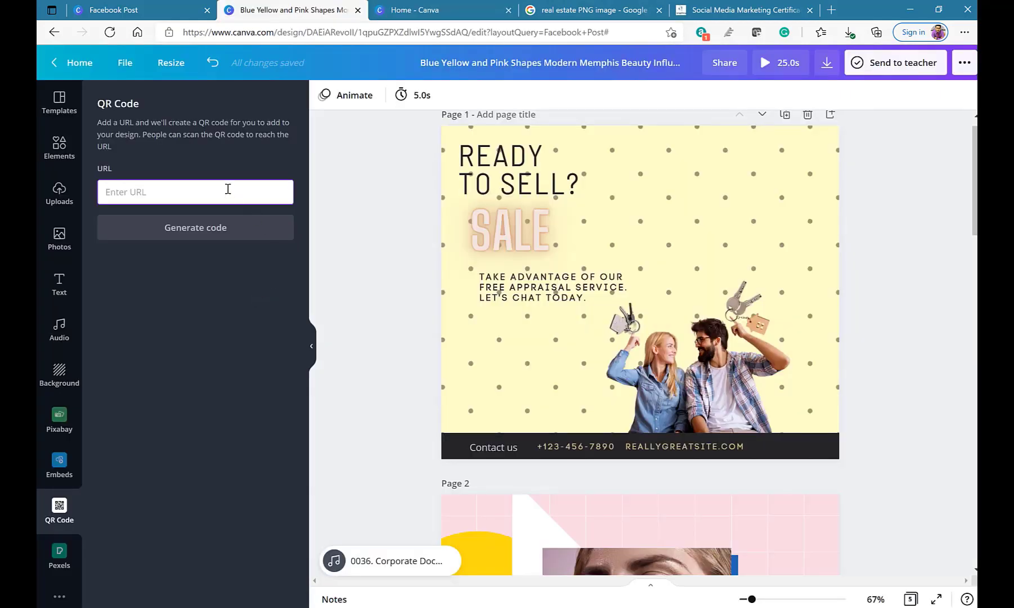
key("ctrl+v")
left_click(243, 235)
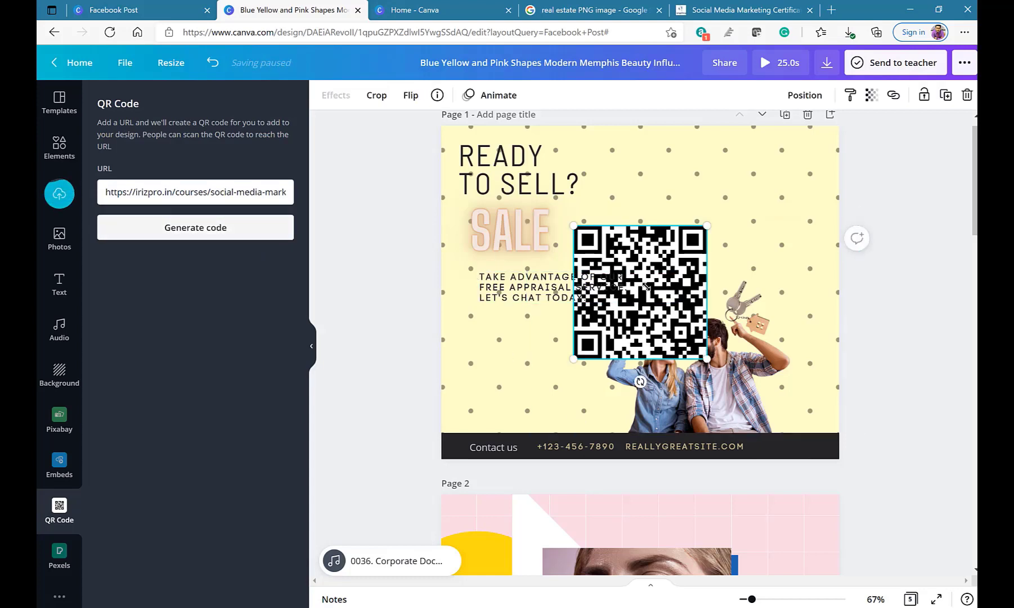
- Shrink the QR code to about half its size and place it above the couple, to the right of the SALE text
left_click_drag(707, 358, 645, 295)
left_click_drag(608, 252, 691, 241)
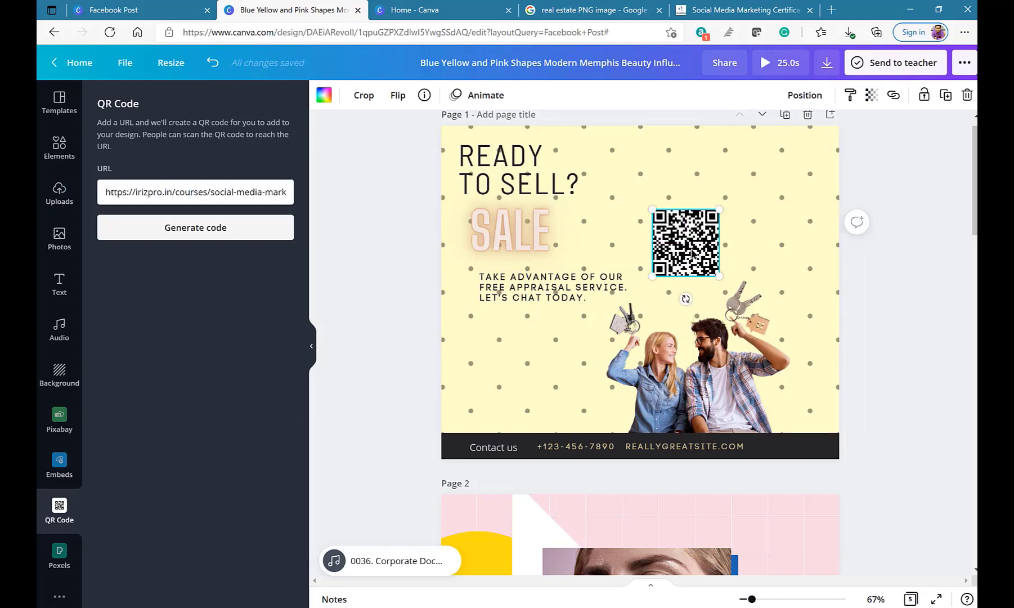
left_click(885, 312)
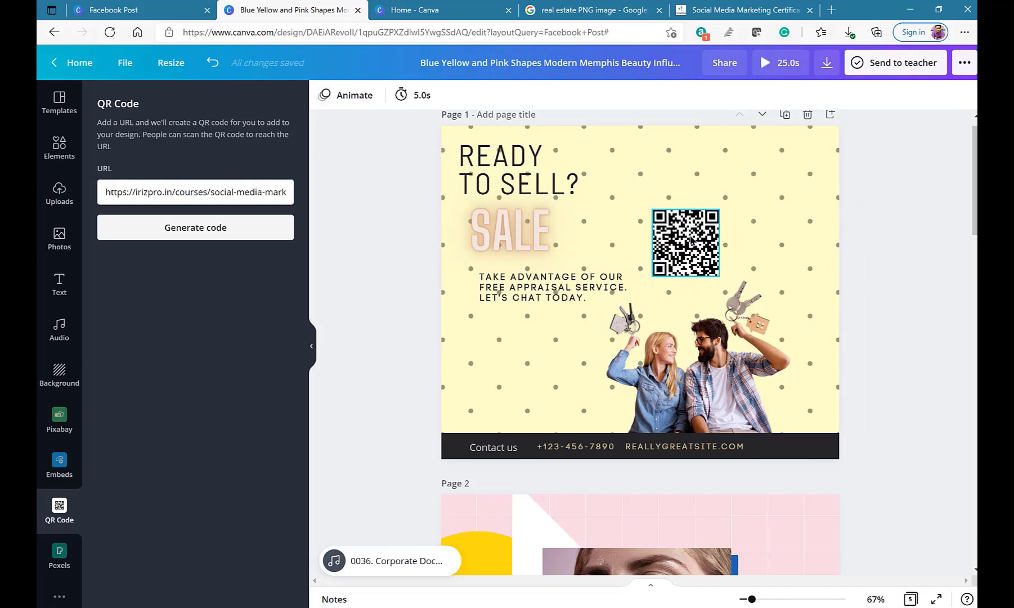
- View the course page that the QR code links to, then return to the design and examine the QR code on page 1
left_click(723, 9)
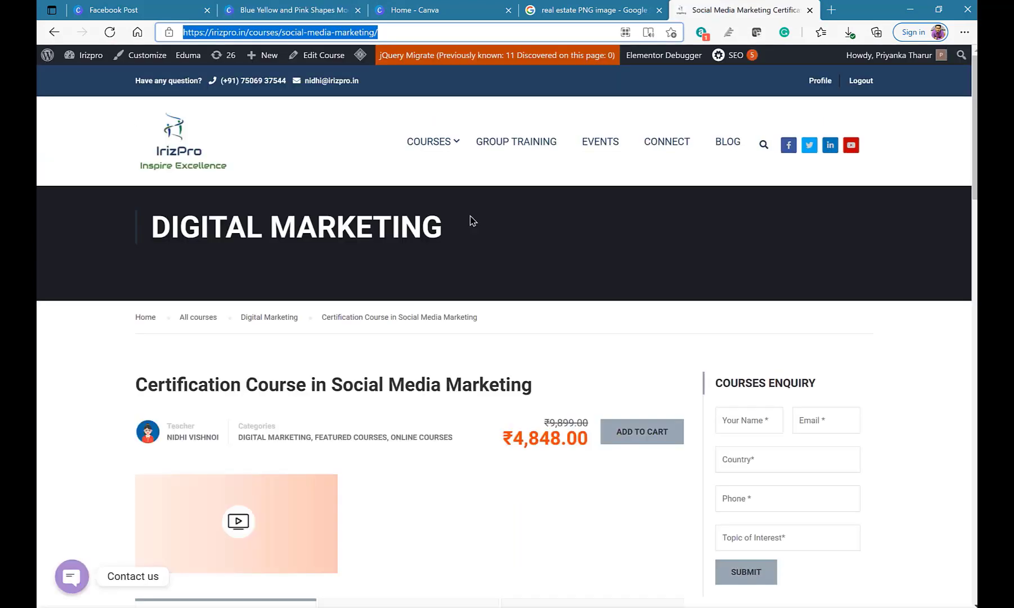
left_click(309, 10)
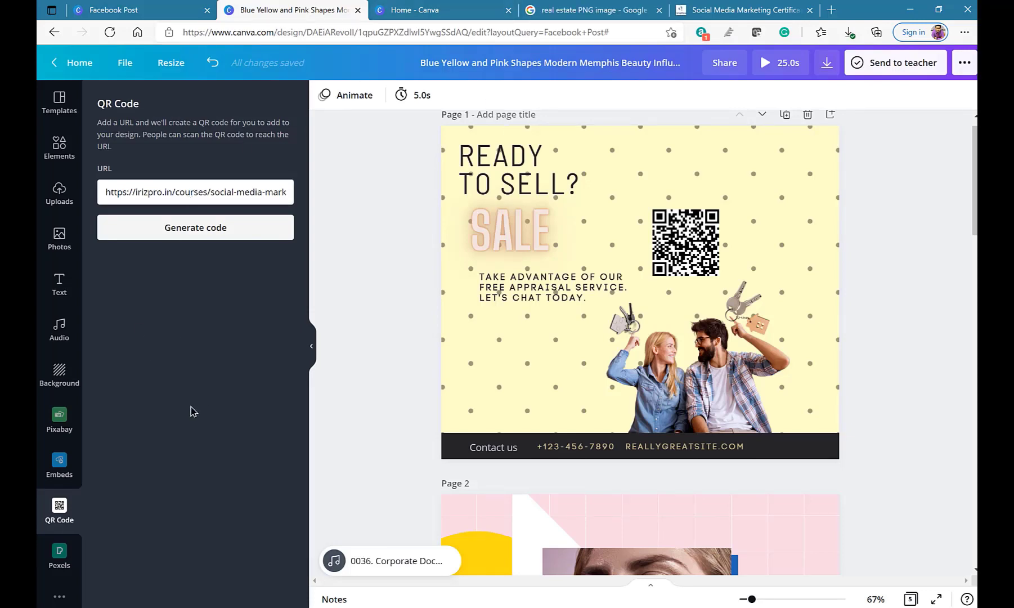
scroll(72, 533, "down", 1)
scroll(71, 533, "up", 1)
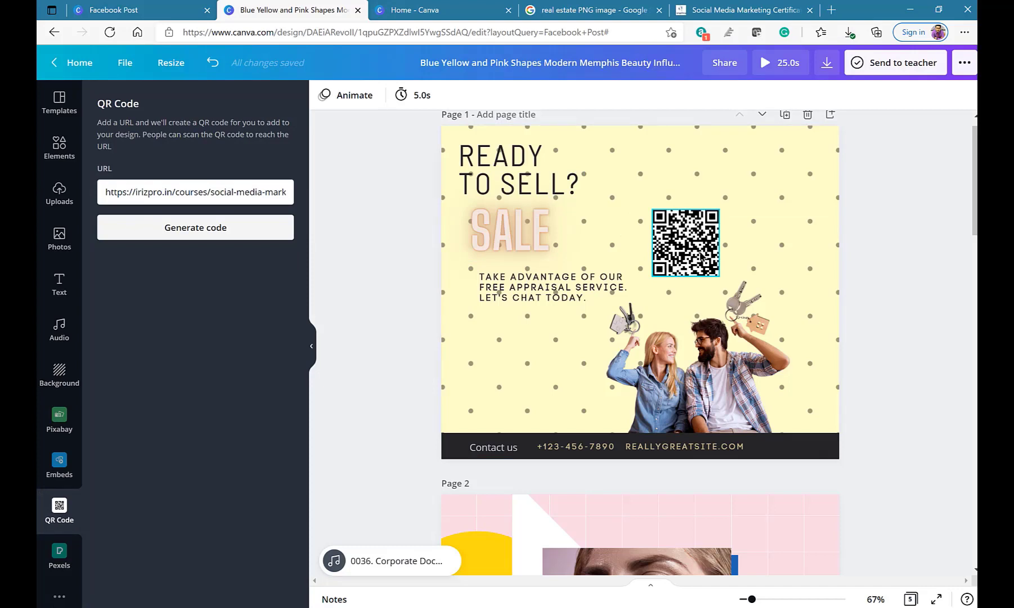
left_click(674, 258)
scroll(675, 258, "up", 1)
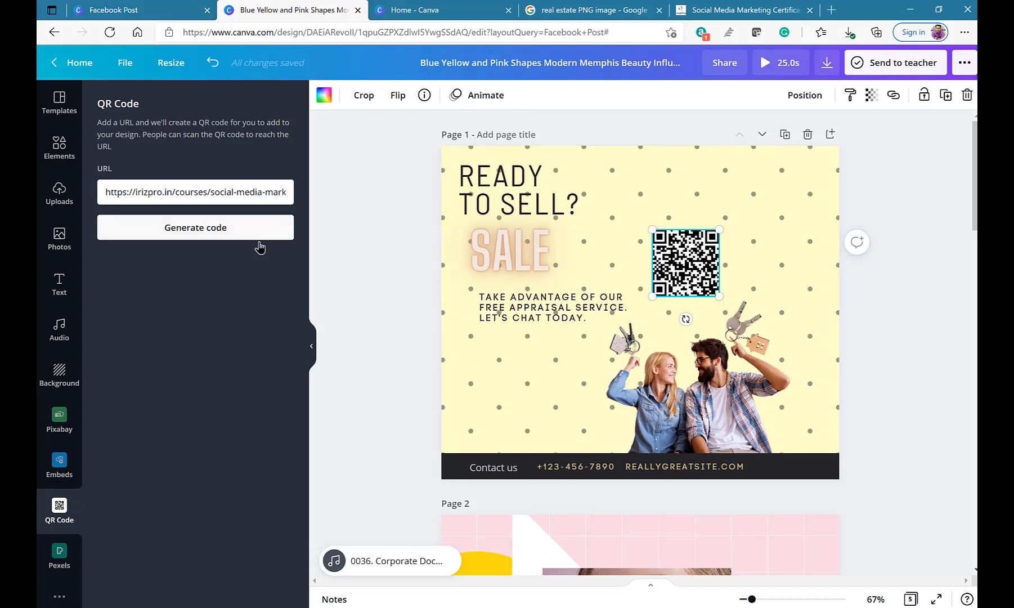
- Show the text options and open the "READY TO SELL?" heading on page 1 for editing with all its text selected
left_click(521, 198)
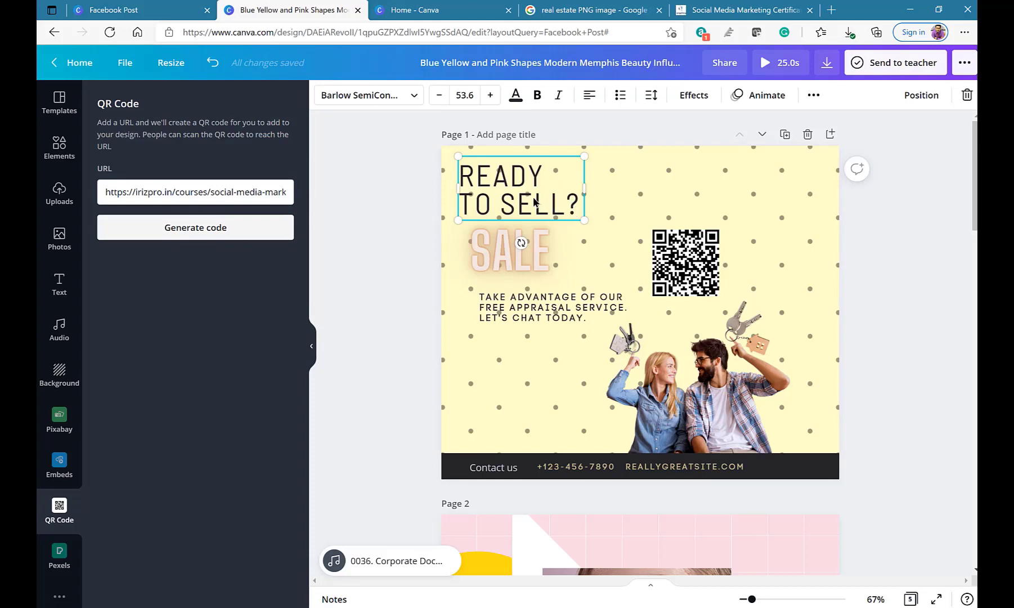
left_click(65, 292)
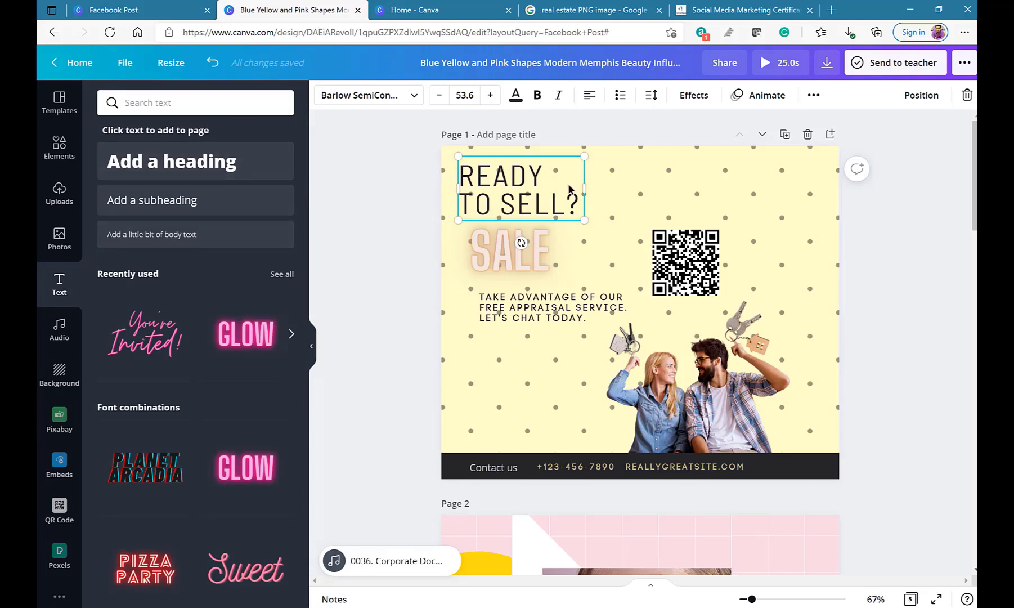
double_click(532, 216)
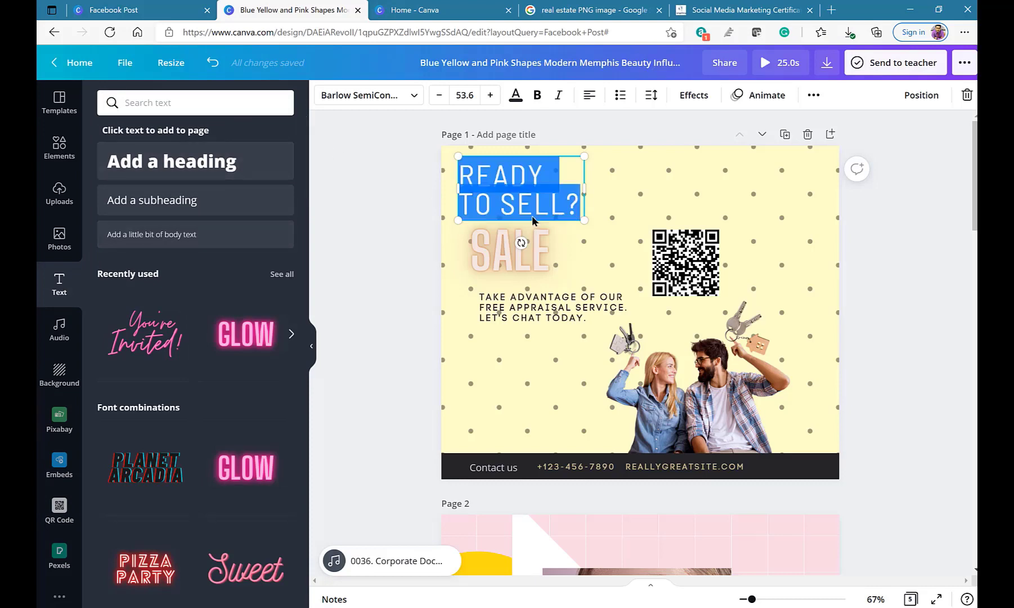
- Replace the "Ready to sell?" text on page 1 with a single-line "Buy your House" heading placed along the page's upper edge
key("BackSpace")
left_click(171, 161)
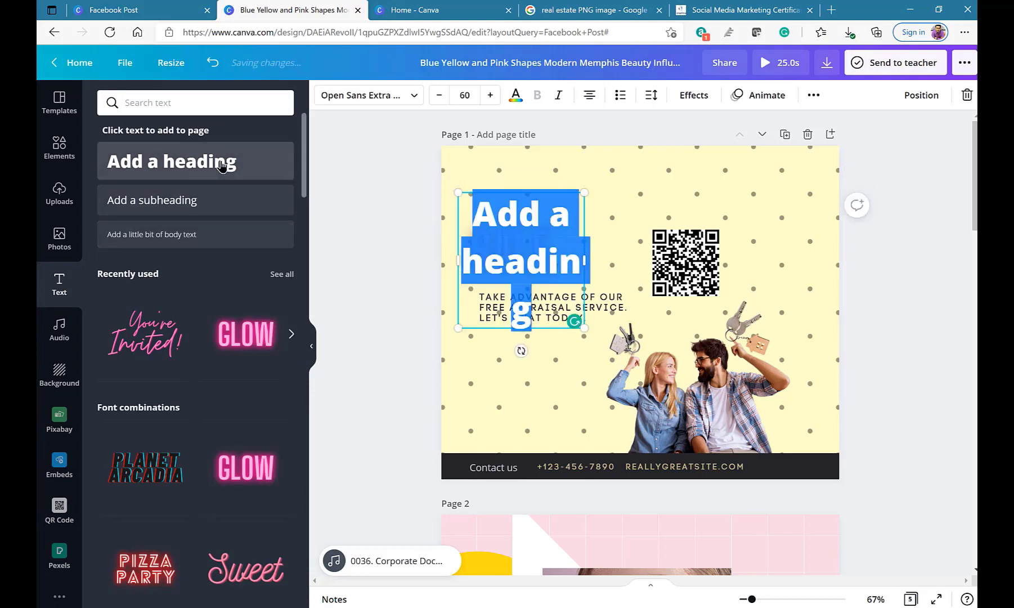
left_click_drag(587, 255, 746, 255)
type("Buy")
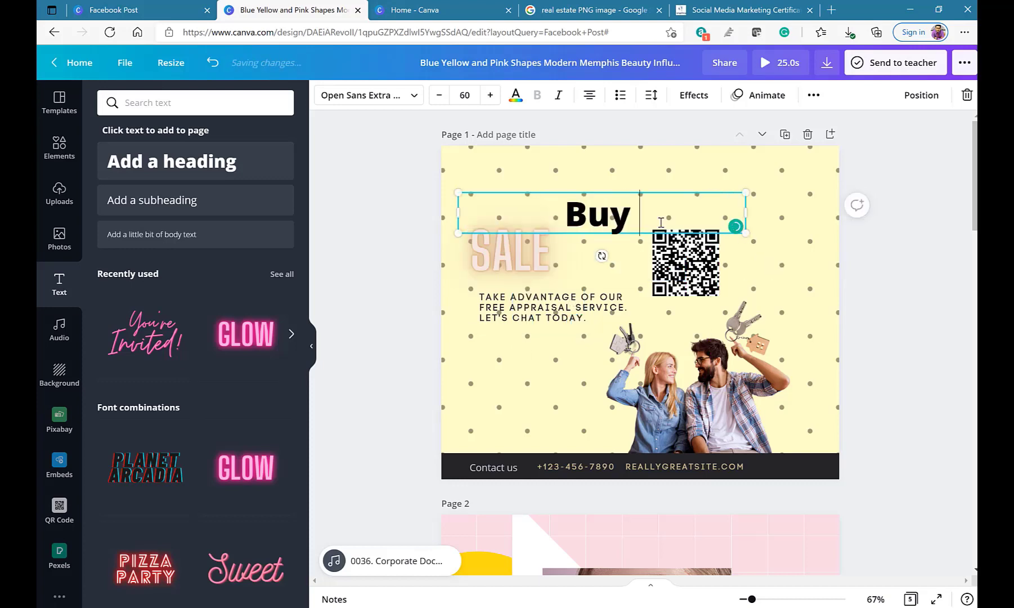
type(" your House")
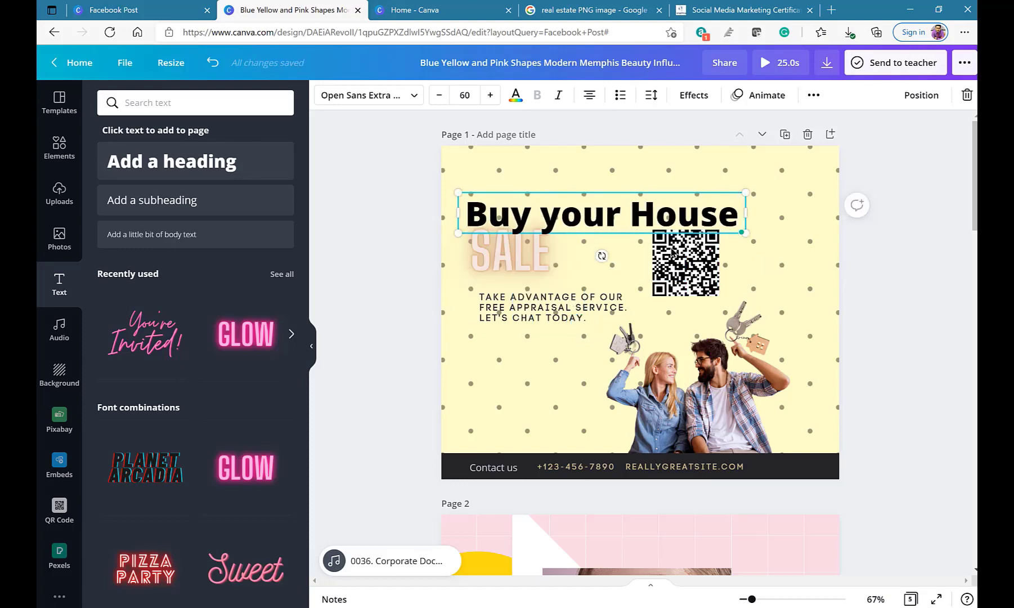
left_click(766, 264)
left_click_drag(683, 210, 669, 197)
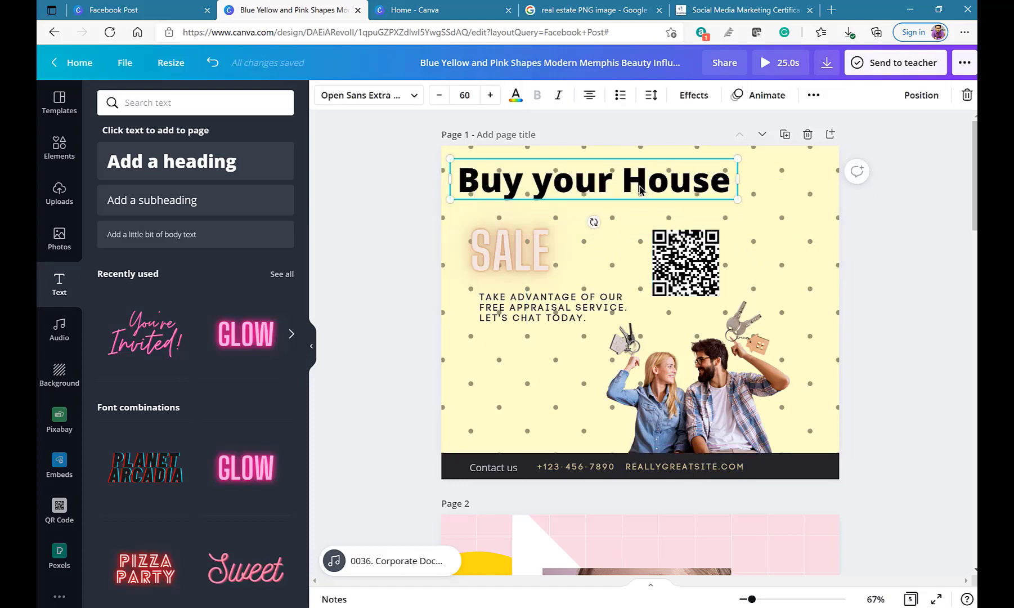
left_click(761, 214)
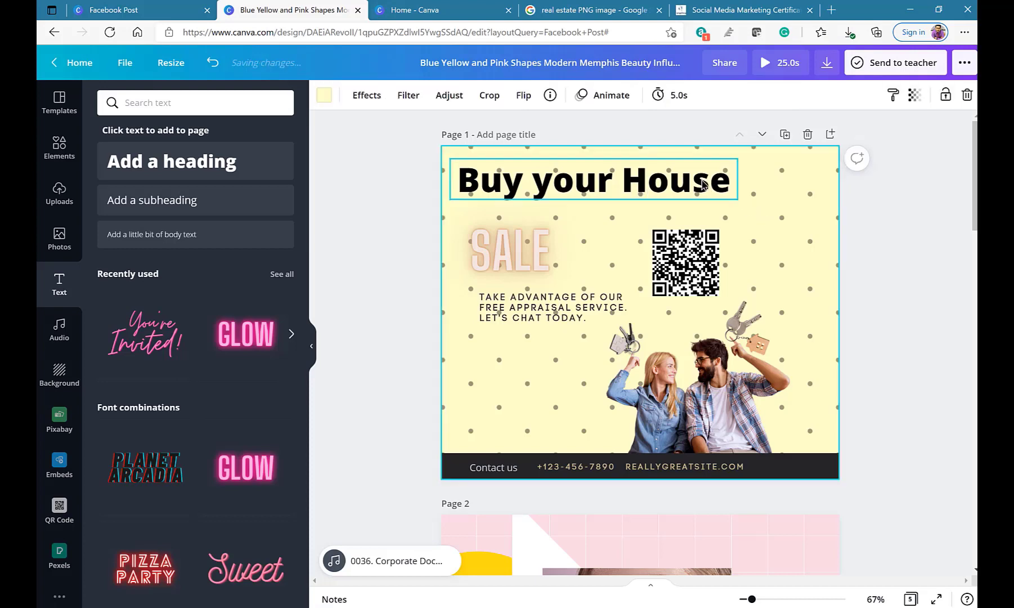
- Duplicate the "Buy your House" heading, offset the copy slightly below the original, and colour the copy grey from the keys' photo colors
left_click(702, 182)
key("ctrl+d")
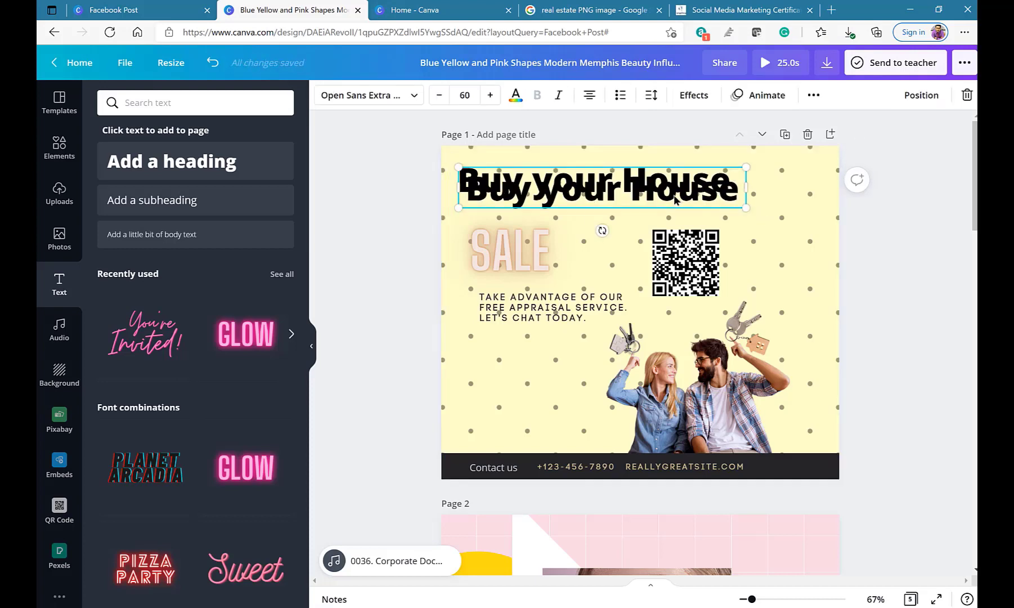
left_click_drag(676, 195, 722, 215)
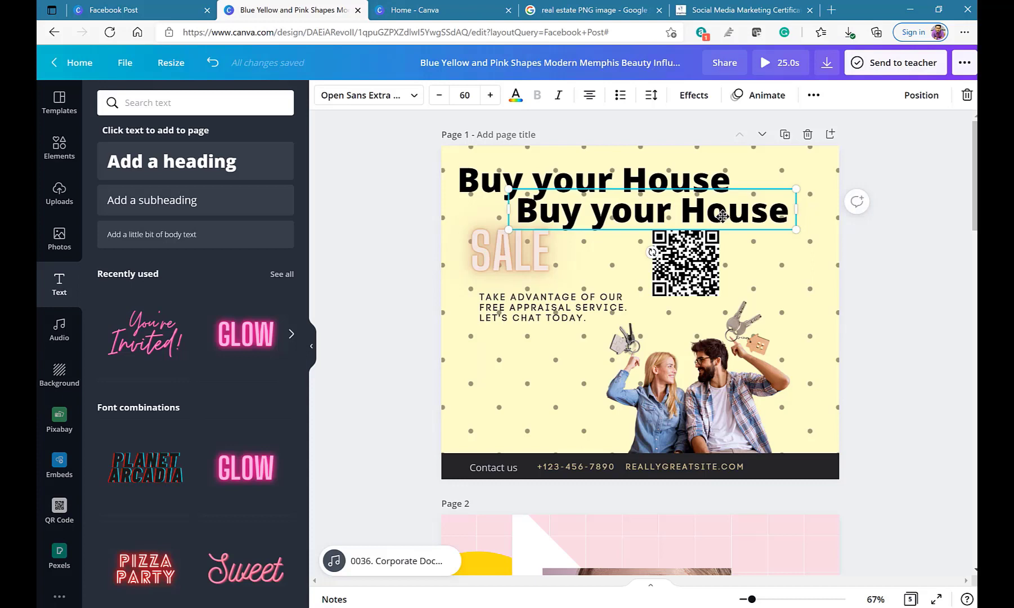
left_click(515, 95)
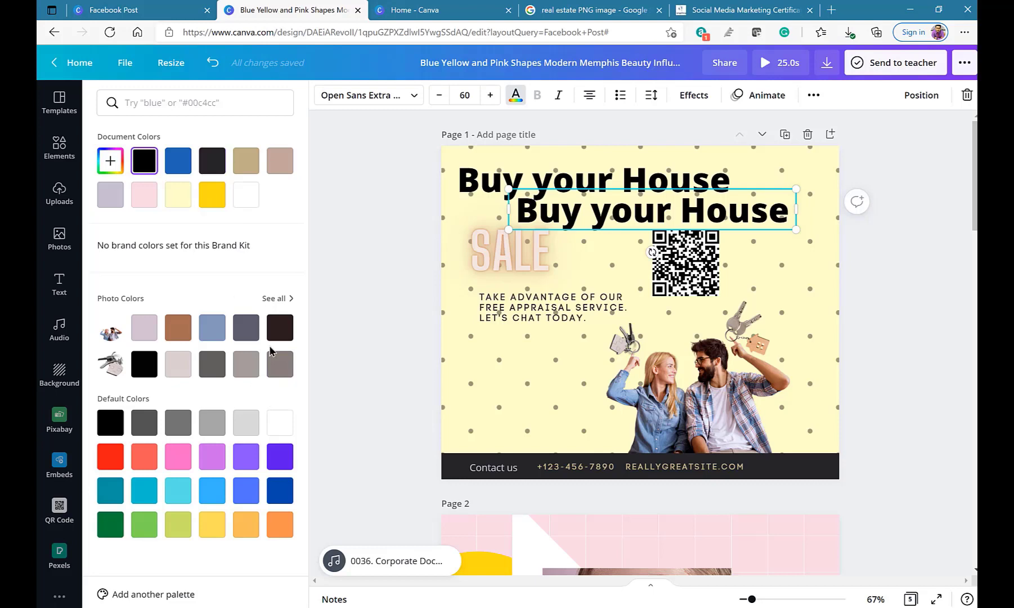
left_click(246, 363)
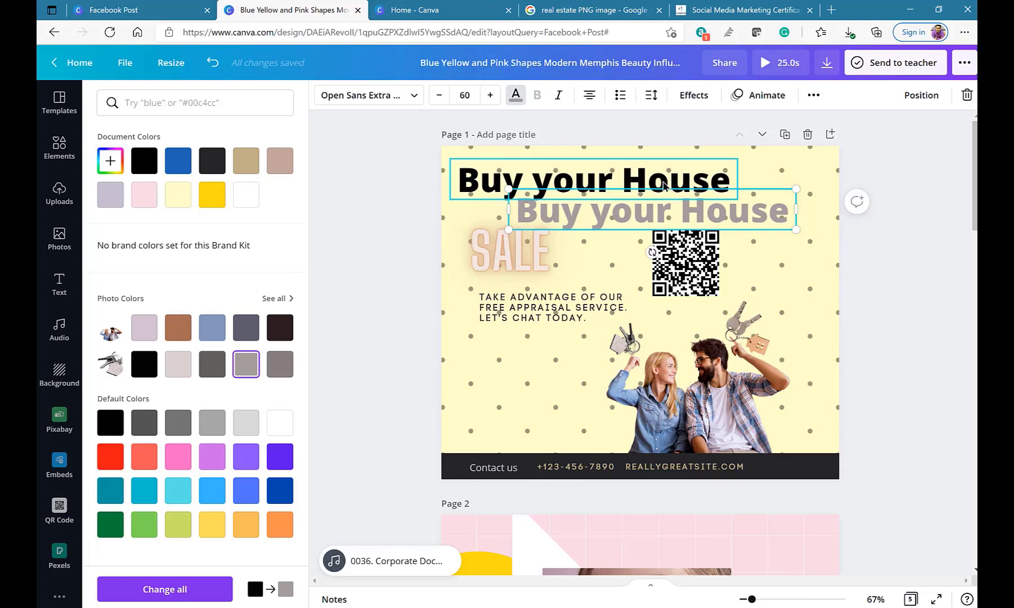
- Lay the grey heading copy over the black "Buy your House" heading, shifted slightly sideways to create a shadow effect
right_click(675, 184)
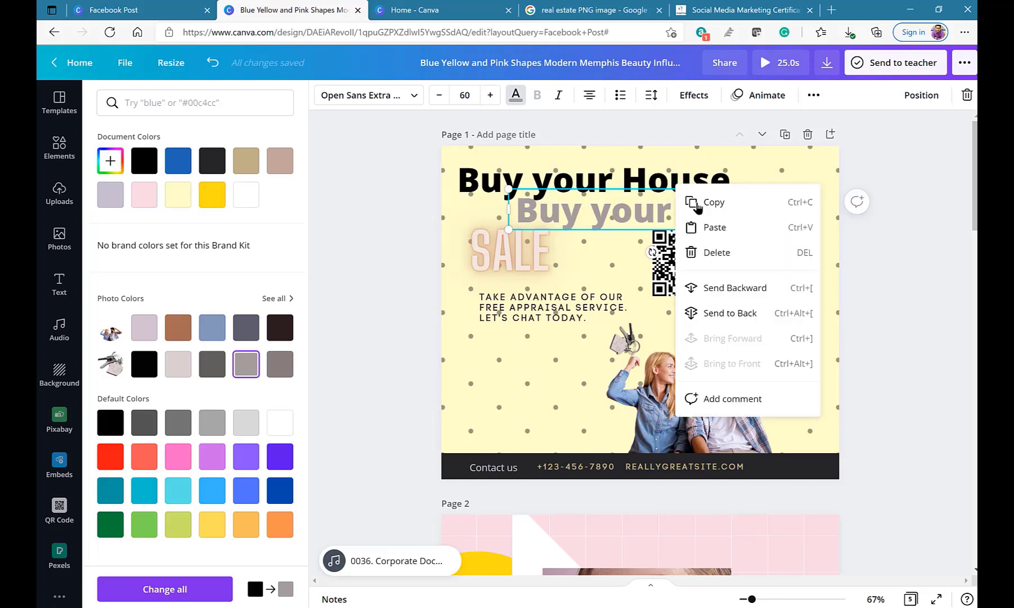
left_click(634, 216)
left_click(817, 286)
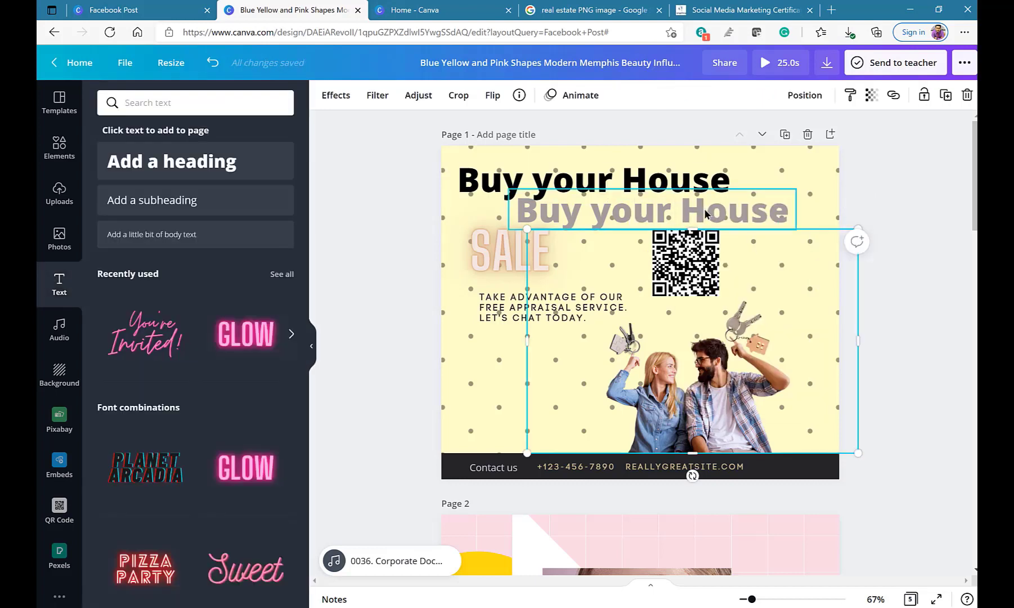
left_click_drag(704, 208, 653, 178)
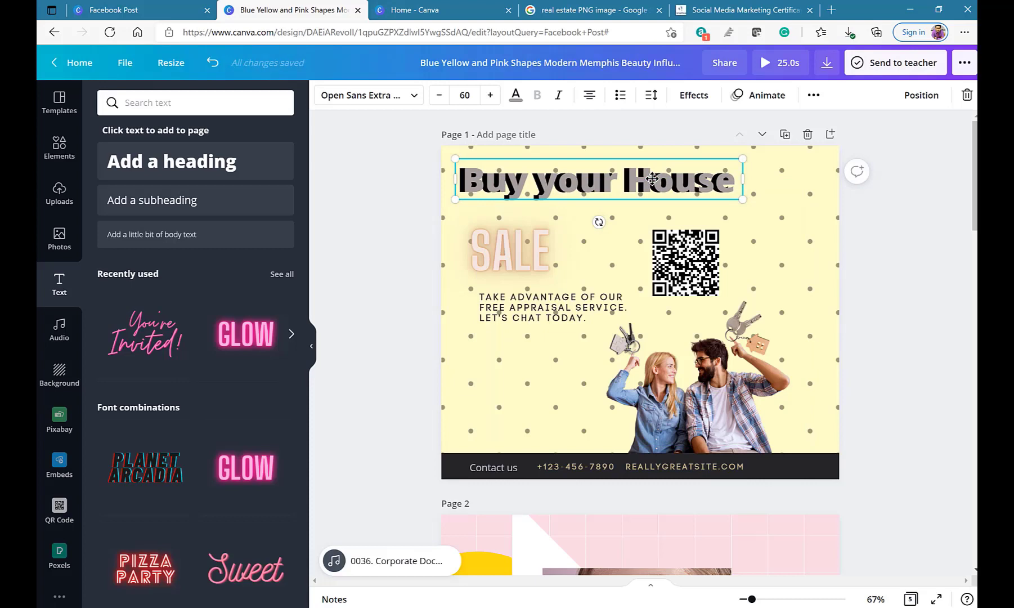
left_click(914, 250)
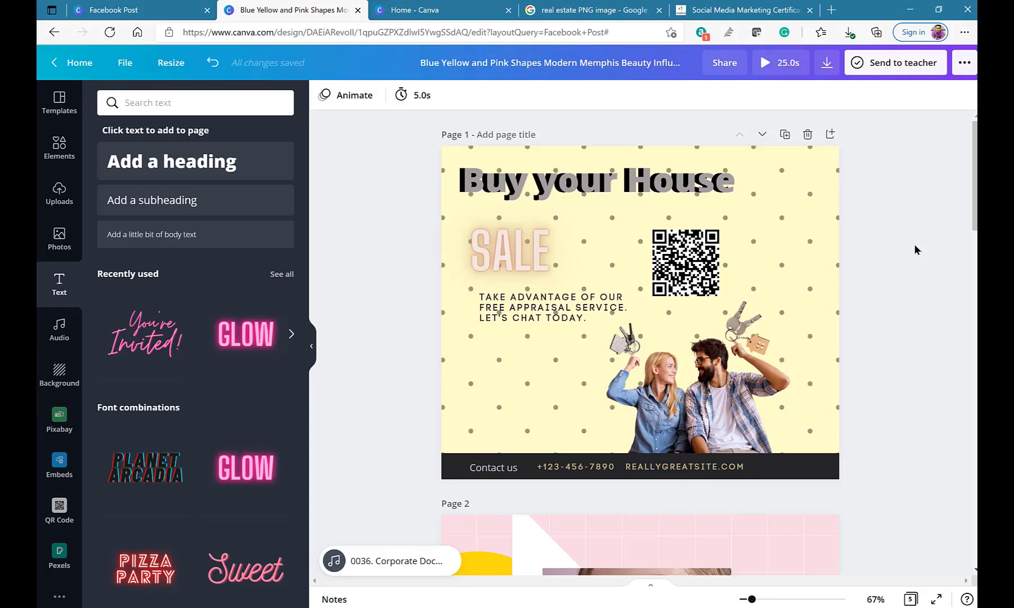
left_click(965, 63)
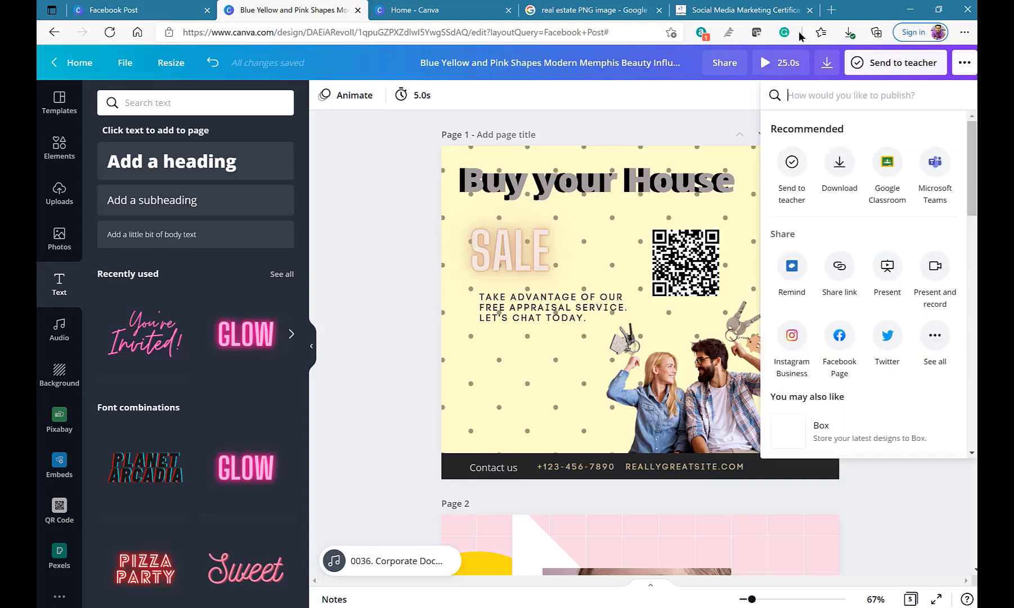
left_click(720, 141)
scroll(720, 143, "down", 2)
scroll(720, 143, "up", 2)
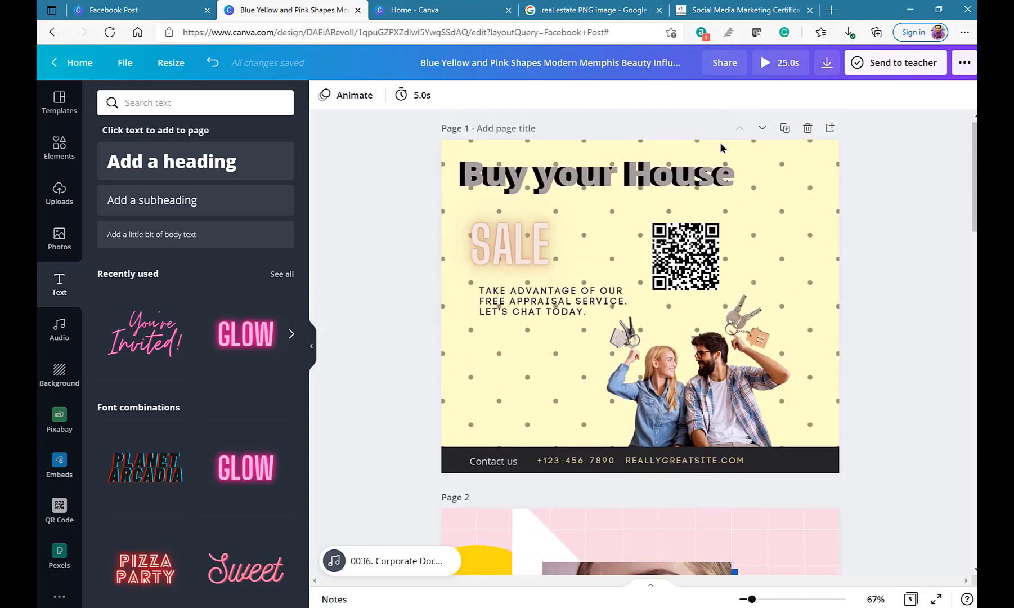
scroll(635, 192, "up", 1)
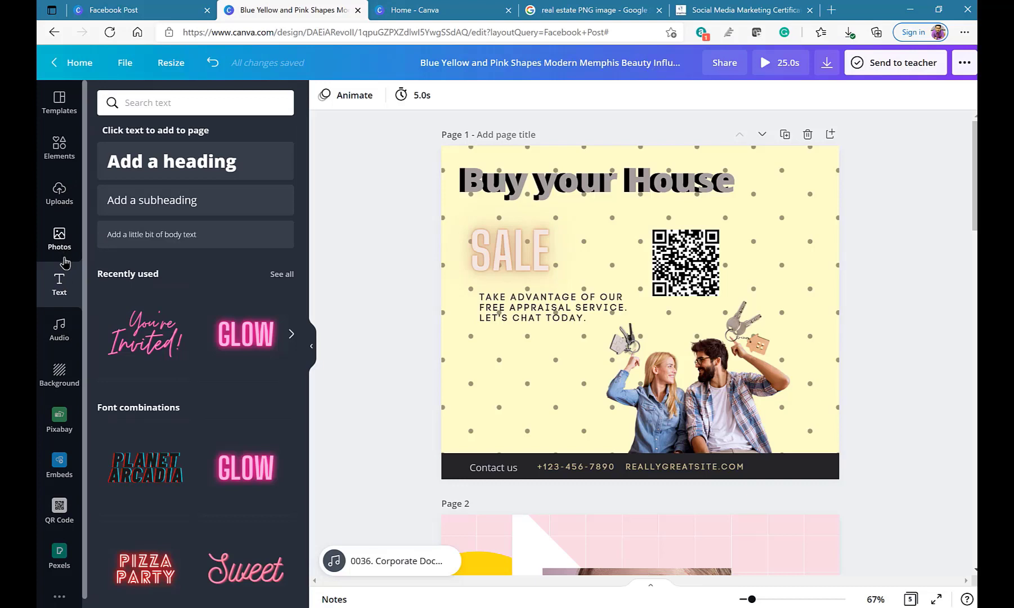
- Look through the keys elements and the Fathers day category, then clear the element search
left_click(59, 151)
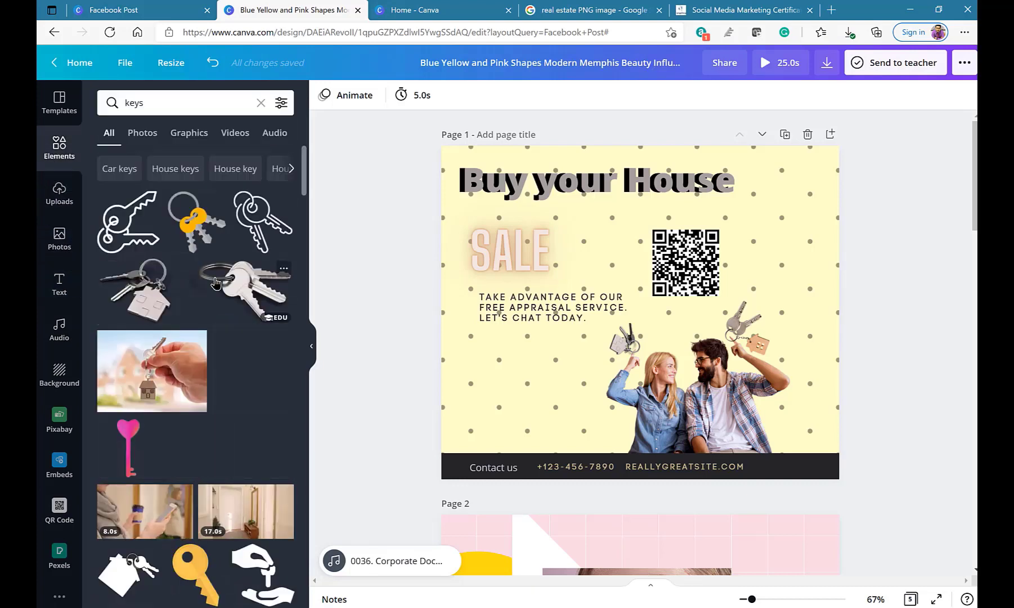
scroll(214, 282, "down", 5)
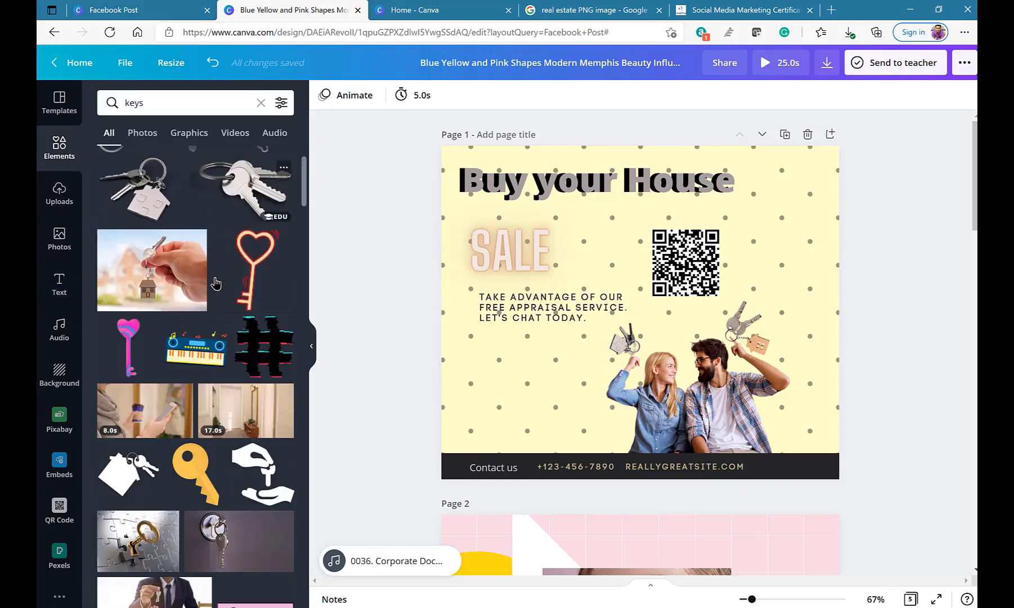
scroll(214, 282, "down", 5)
left_click(160, 103)
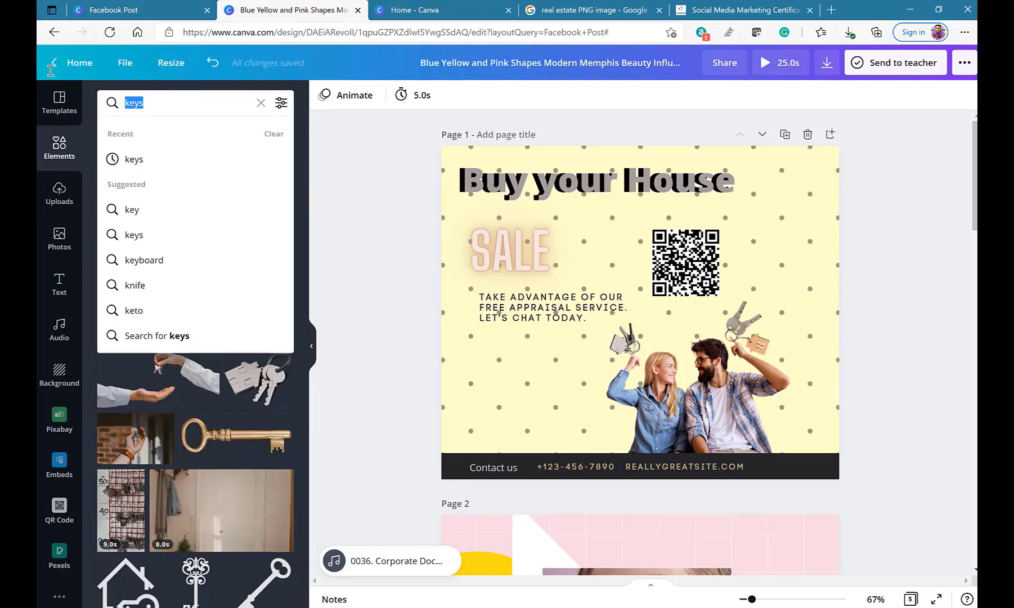
key("BackSpace")
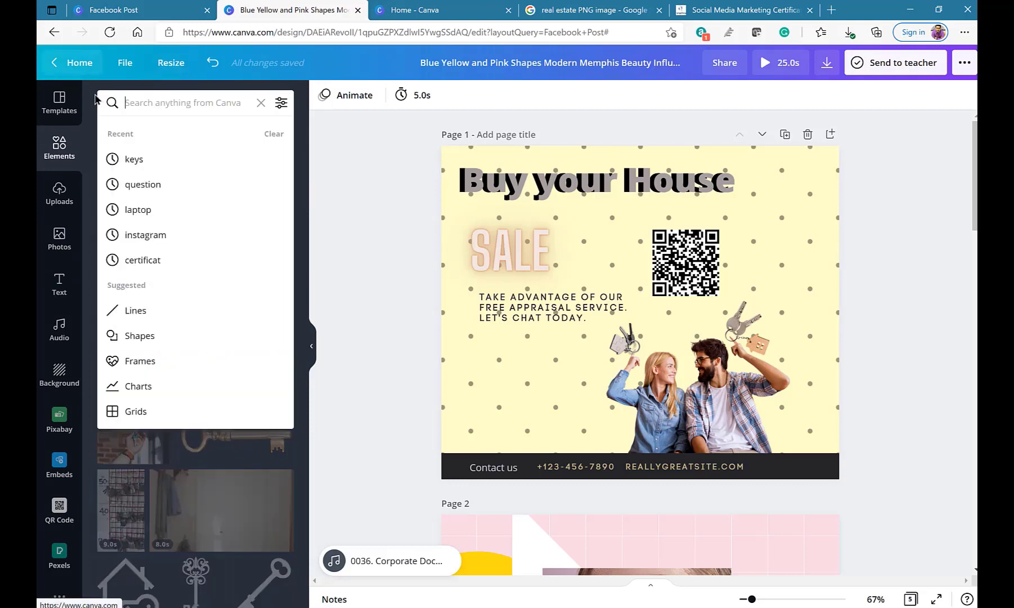
left_click(261, 103)
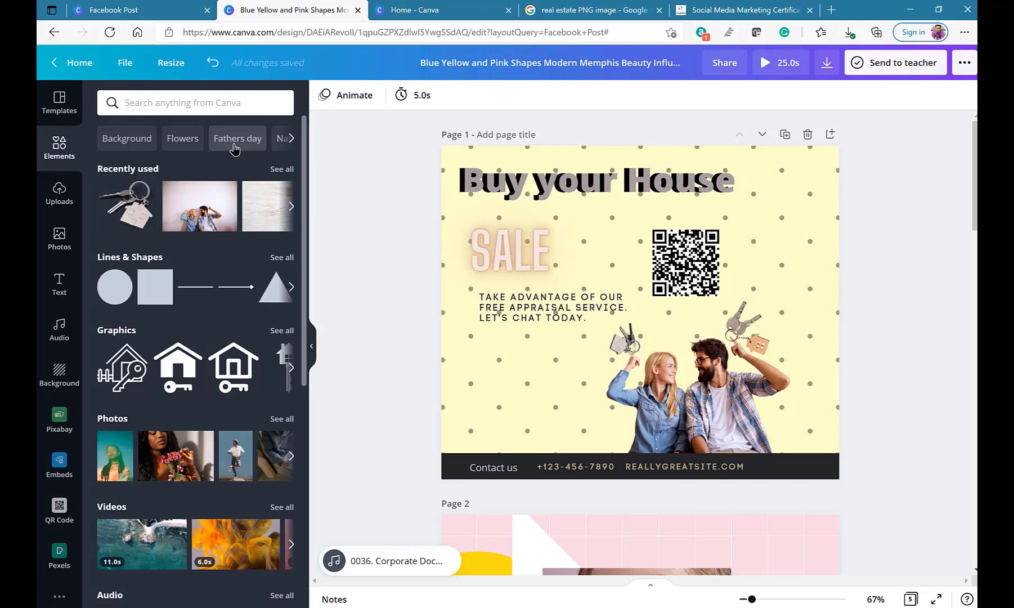
left_click(235, 141)
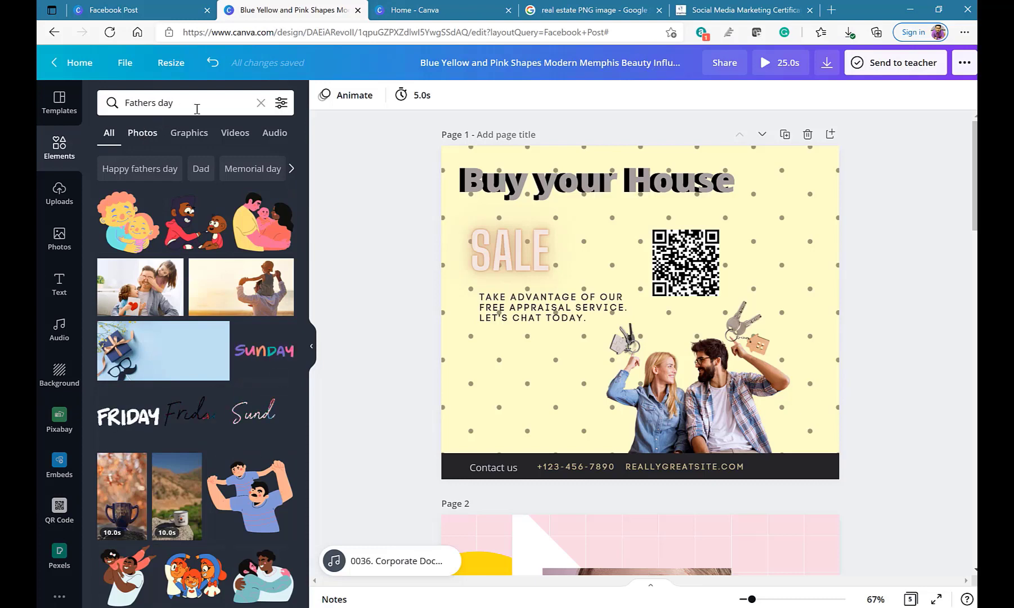
left_click(262, 104)
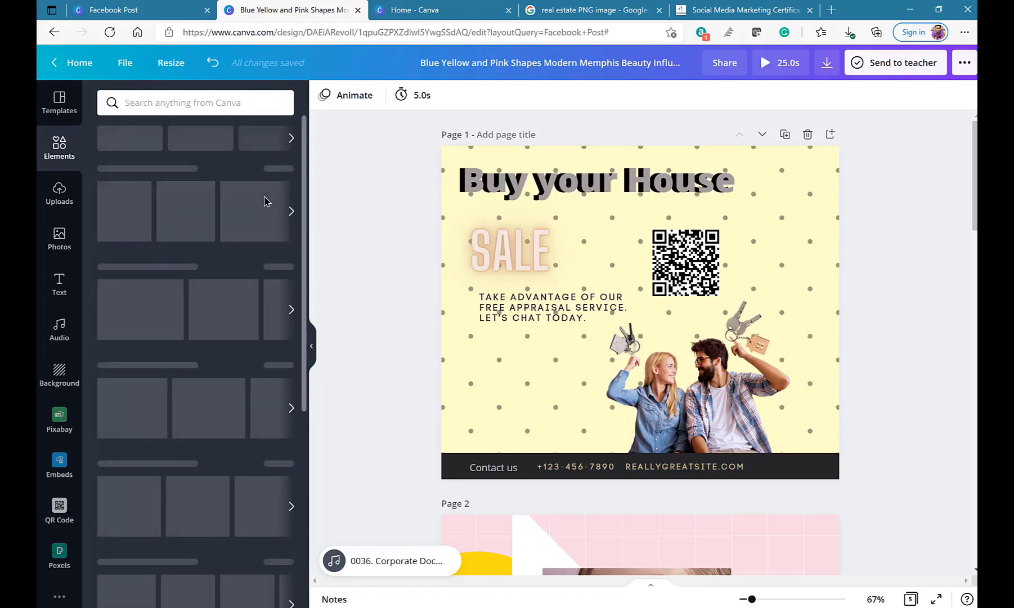
- Add a smartphone frame from the Frames collection below the SALE text and fill it with the couple photo
scroll(267, 273, "down", 5)
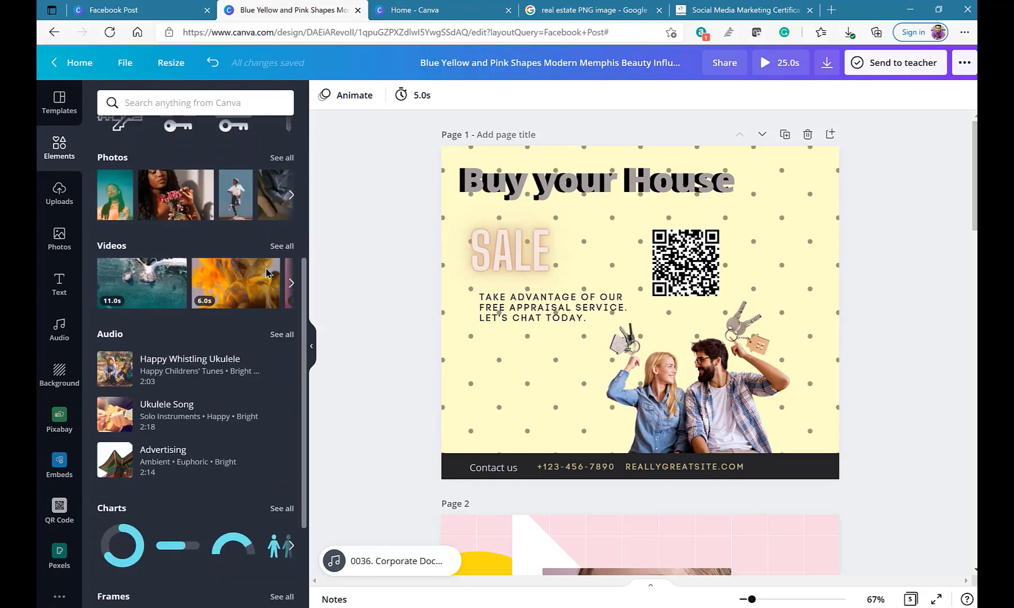
scroll(268, 273, "down", 3)
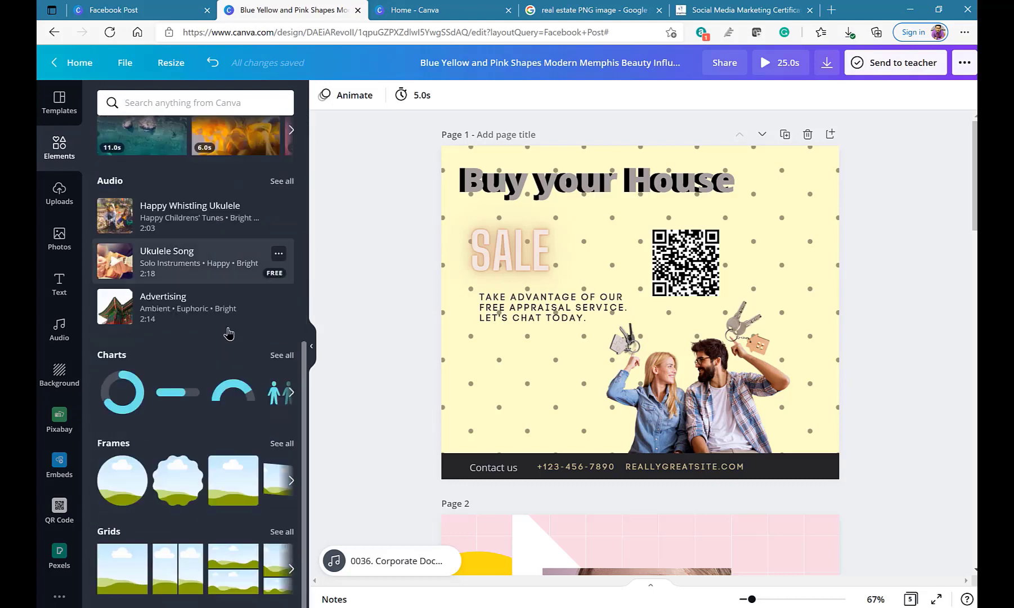
left_click(282, 443)
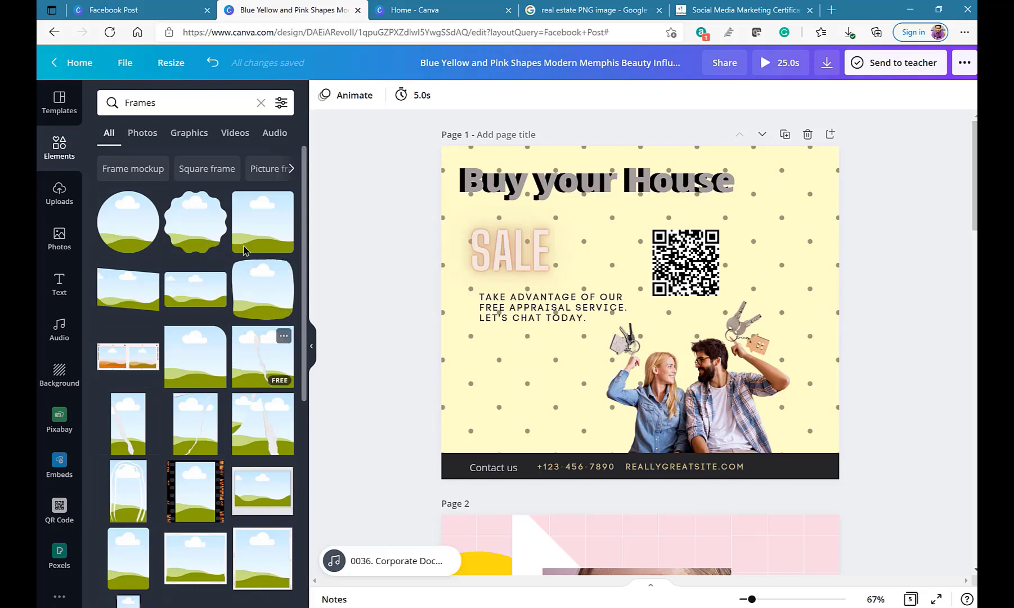
scroll(212, 294, "down", 3)
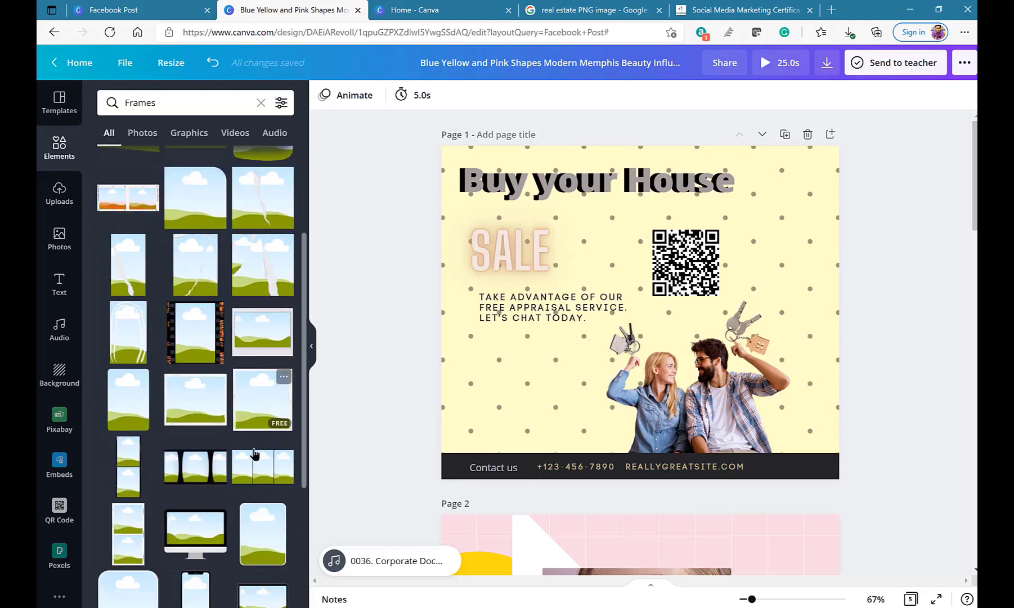
scroll(266, 429, "down", 5)
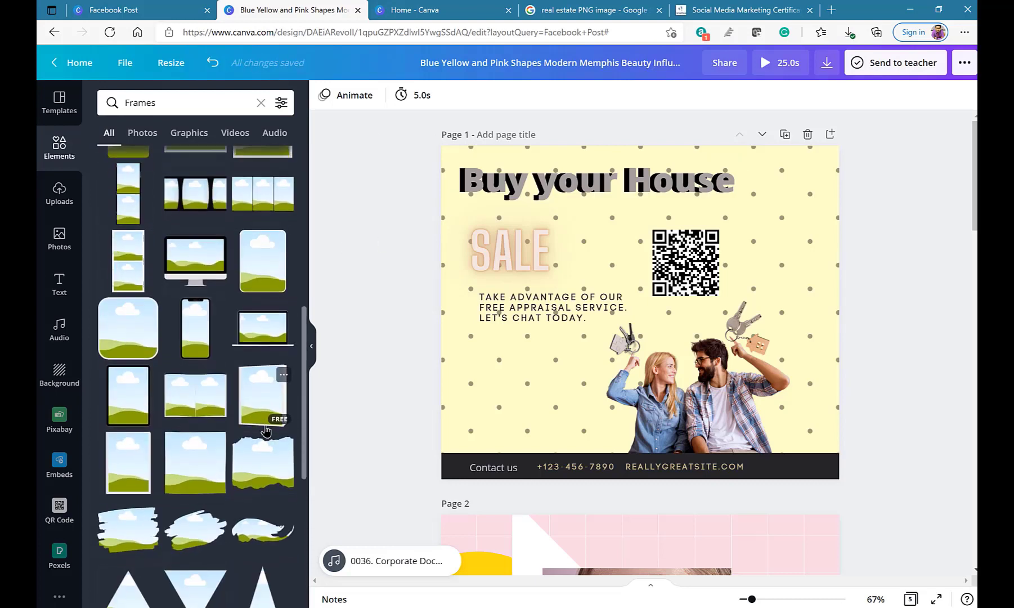
scroll(266, 429, "down", 1)
left_click_drag(214, 318, 531, 366)
left_click(689, 395)
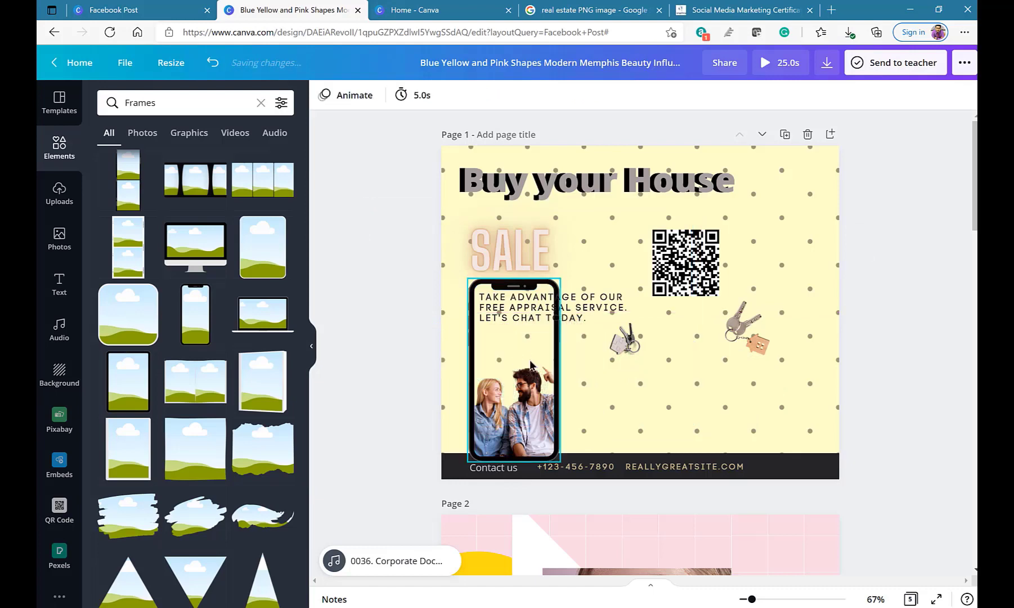
- Delete both key images from page 1
left_click(745, 315)
key("Delete")
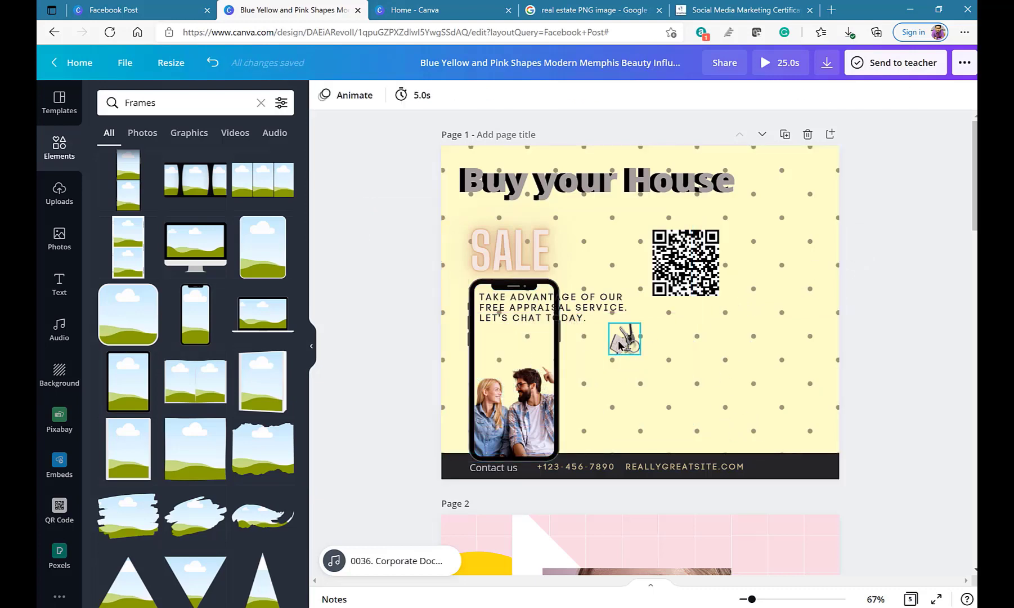
key("ctrl+z")
left_click_drag(749, 331, 693, 372)
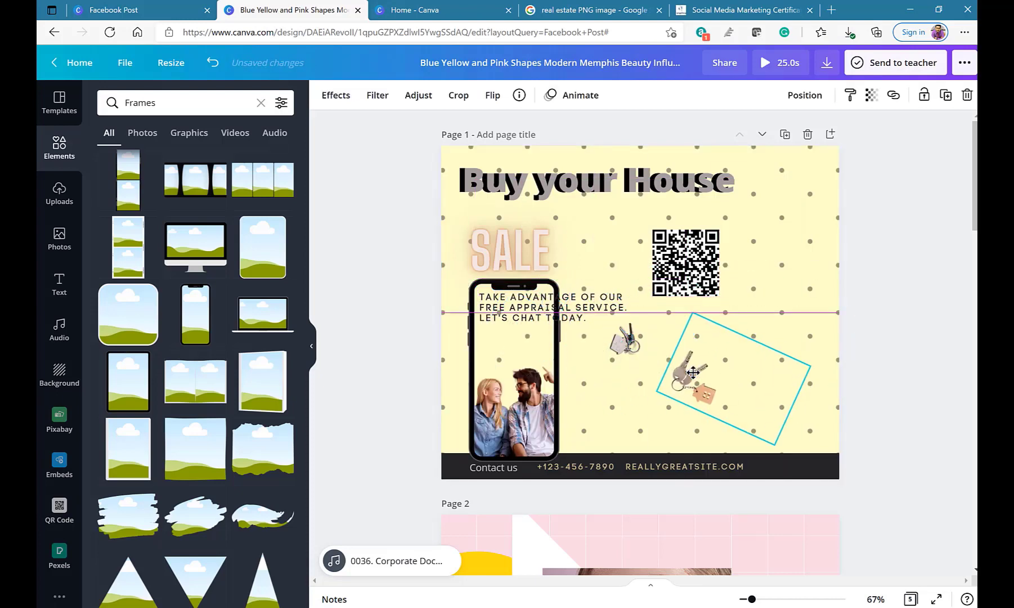
key("Delete")
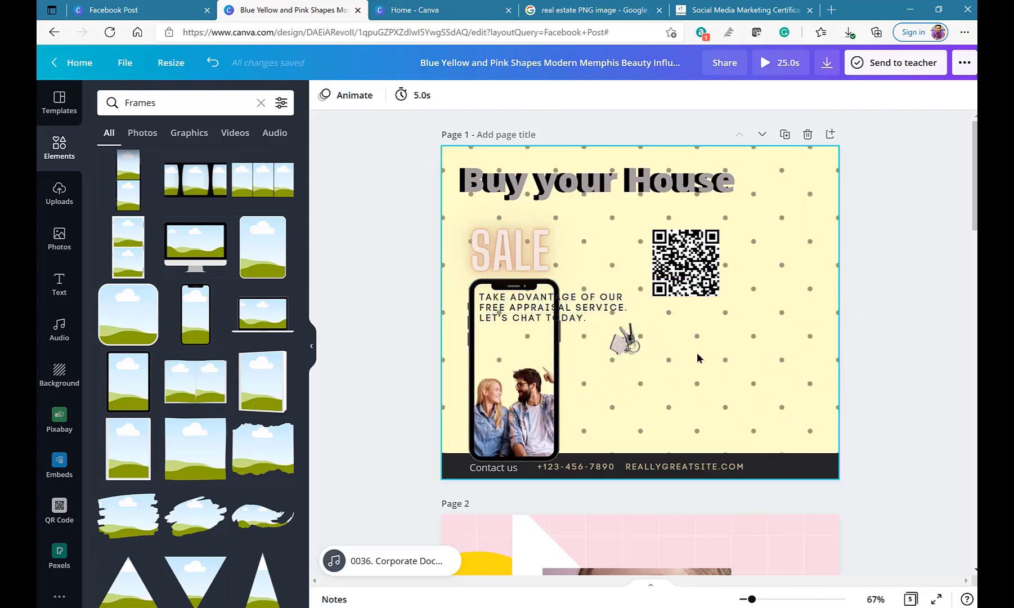
left_click(630, 341)
key("Delete")
- Enlarge the smartphone frame slightly and move it beside the QR code, resting on the contact bar at the page's right edge
left_click(535, 408)
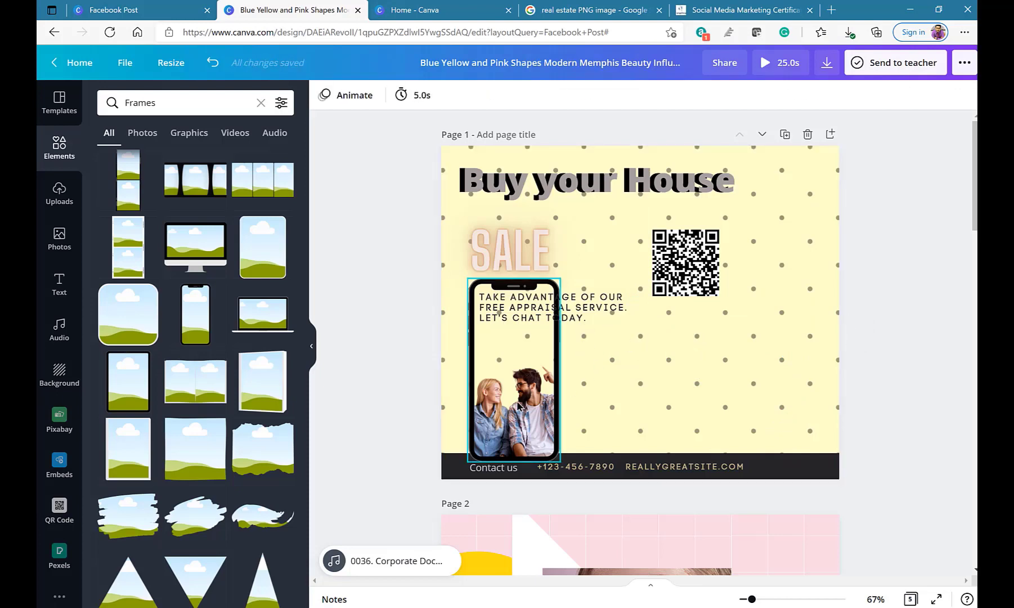
mouse_move(468, 276)
left_mouse_down()
mouse_move(484, 310)
mouse_move(457, 260)
left_mouse_up()
left_click_drag(508, 397, 785, 385)
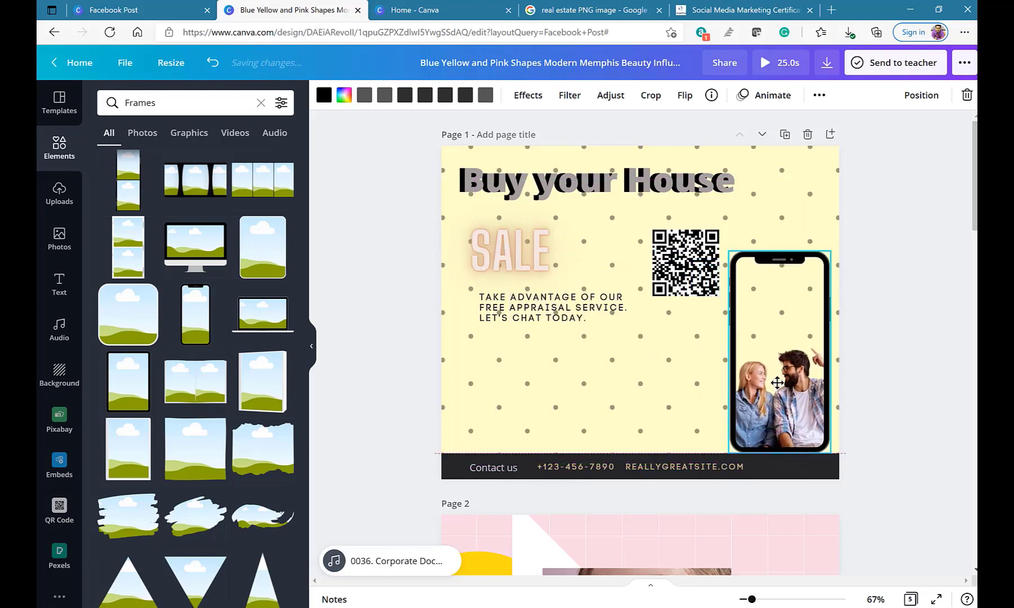
left_click(710, 388)
- Add a ring-shaped frame below the SALE text on page 1 and move the appraisal text directly beneath the "Buy your House" heading
scroll(121, 437, "down", 15)
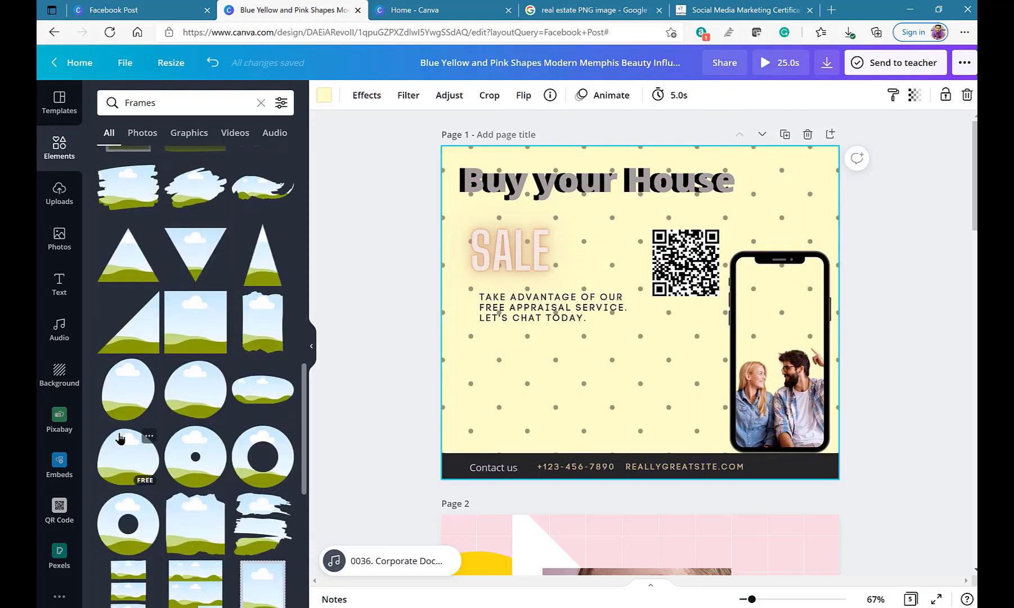
scroll(121, 436, "down", 3)
scroll(131, 414, "up", 4)
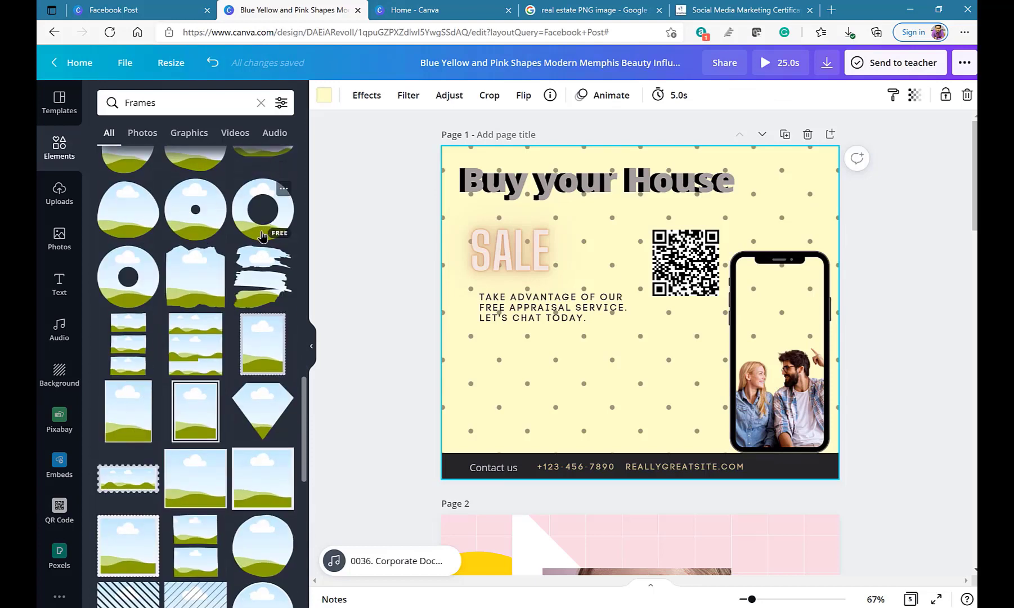
left_click_drag(261, 235, 636, 216)
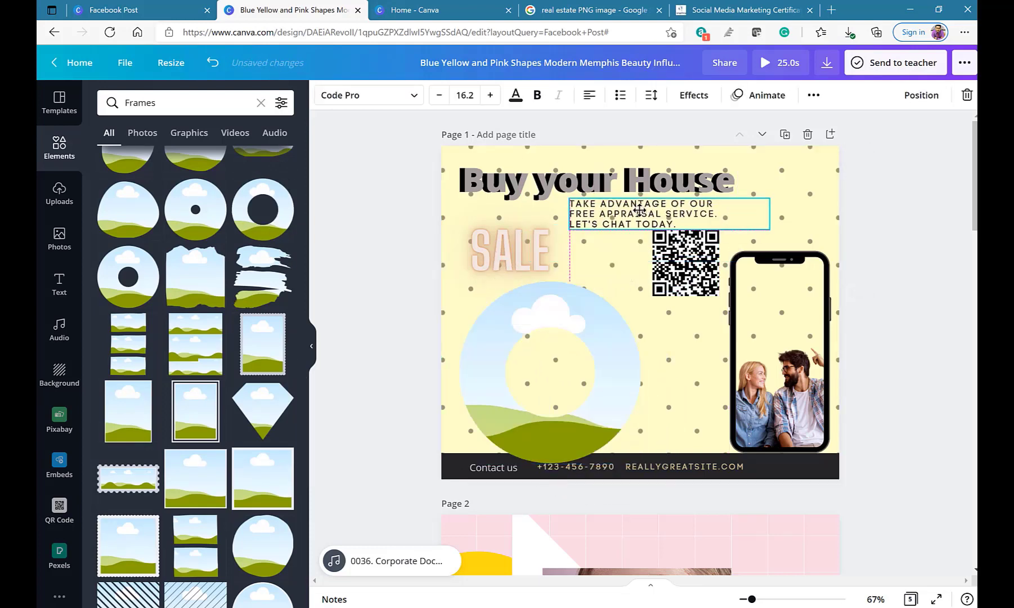
left_click(593, 313)
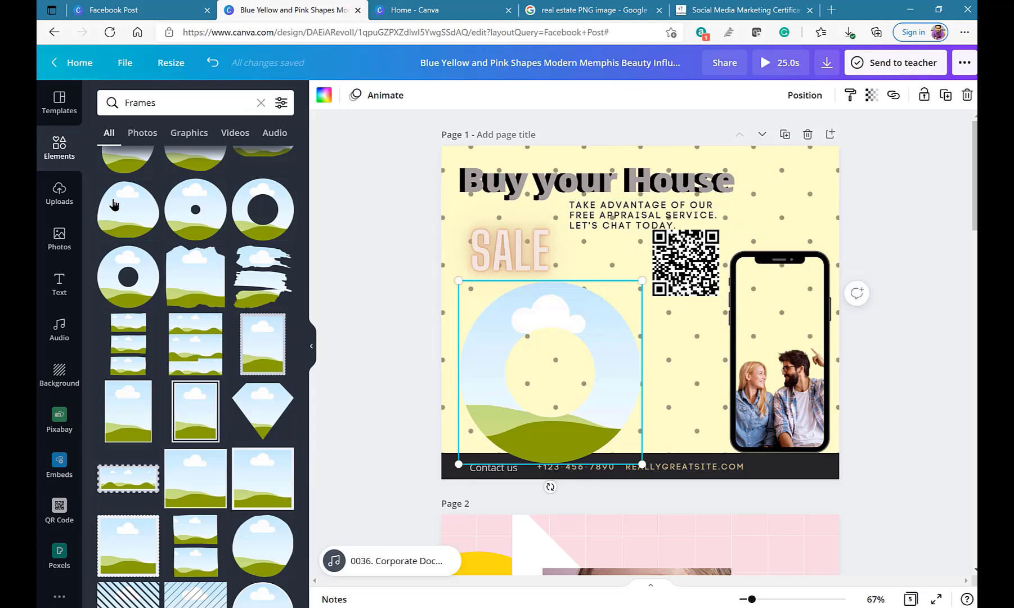
- Search the photos for "house" and fill the ring frame with the photo of the house with stone walls and gables
left_click(59, 239)
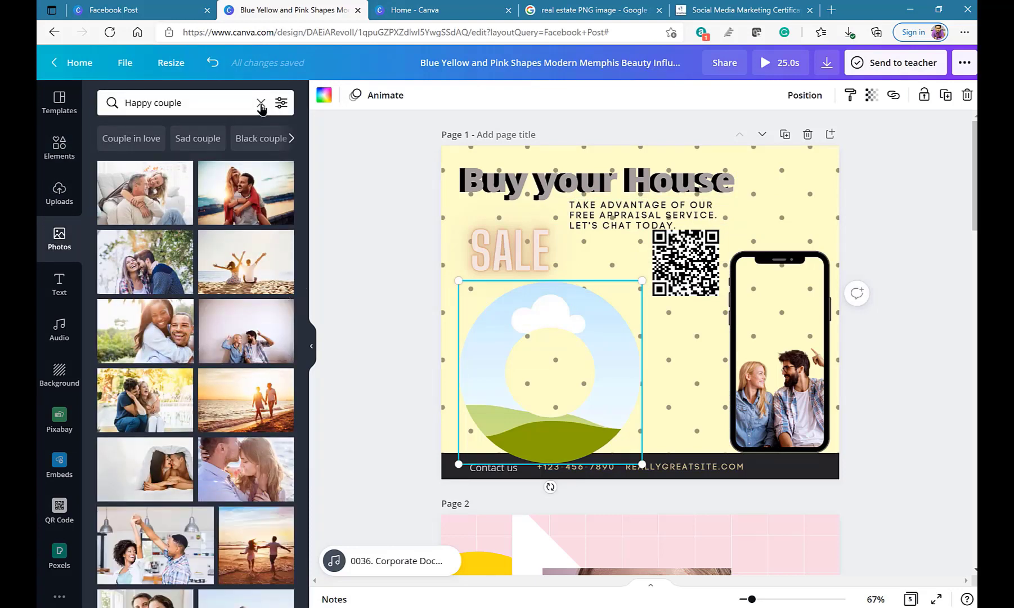
left_click(261, 105)
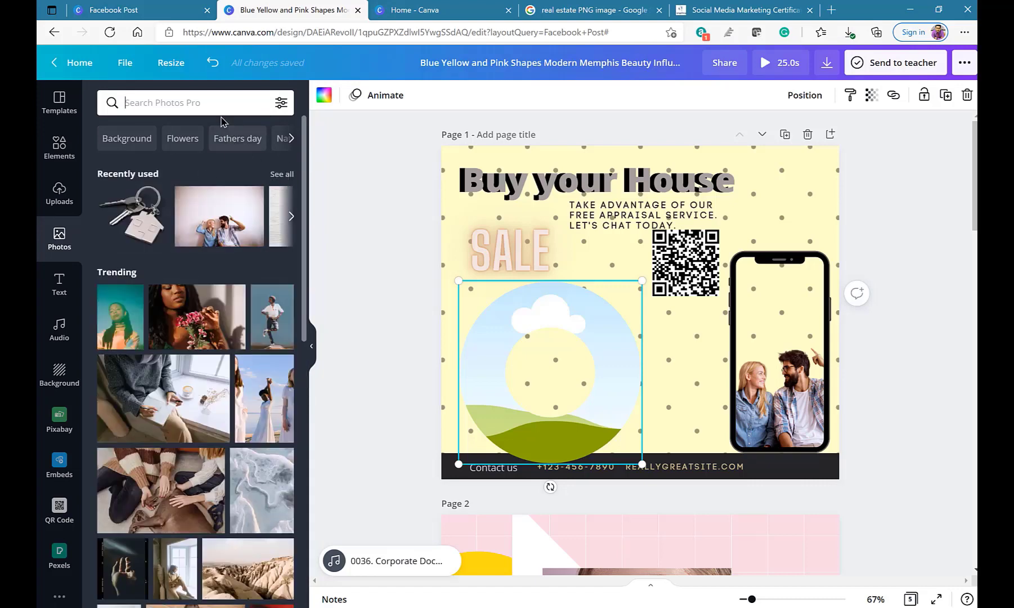
key("Return")
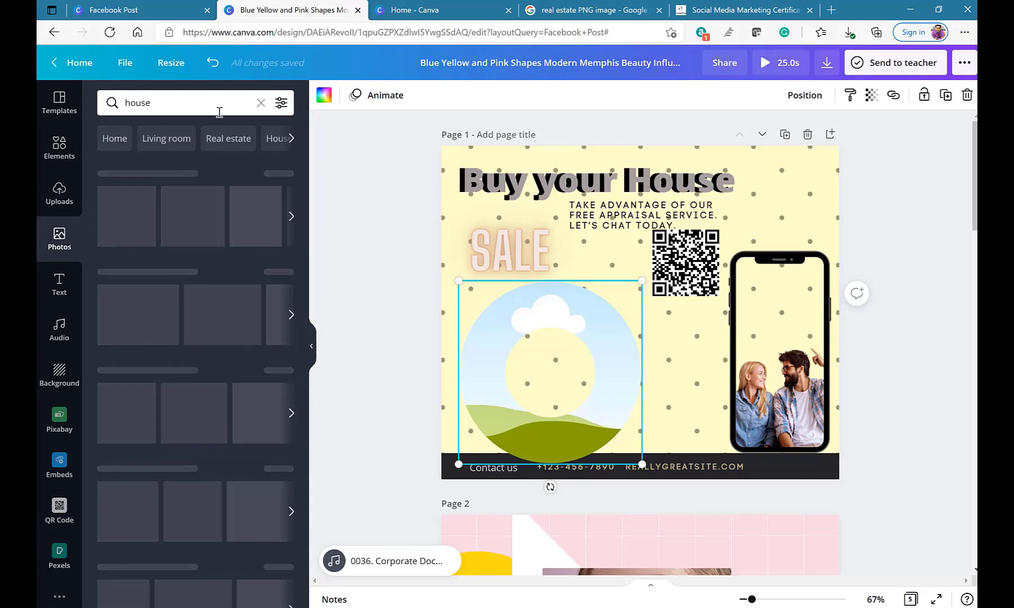
left_click_drag(247, 193, 546, 371)
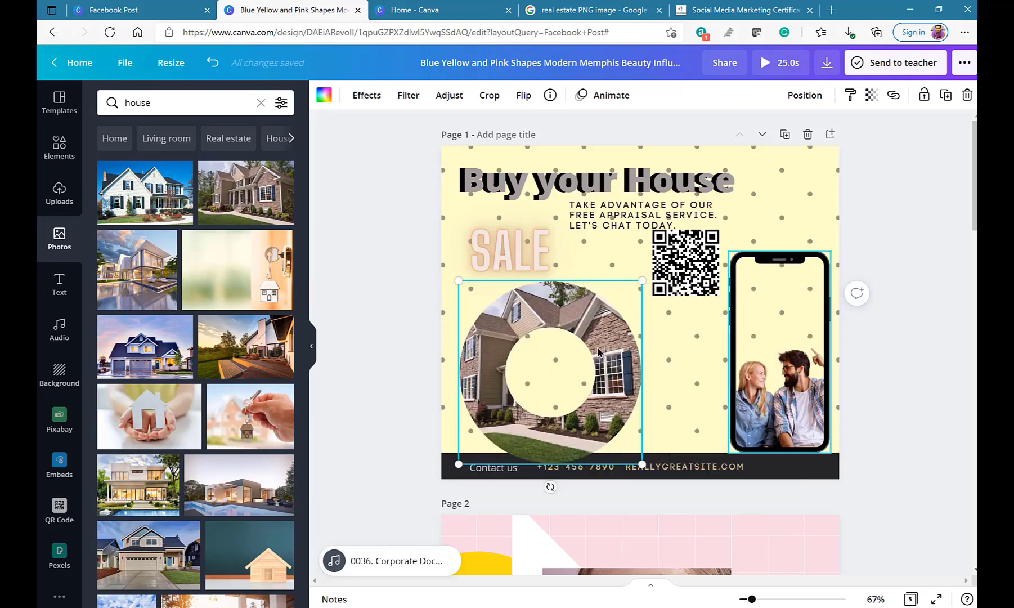
left_click(961, 379)
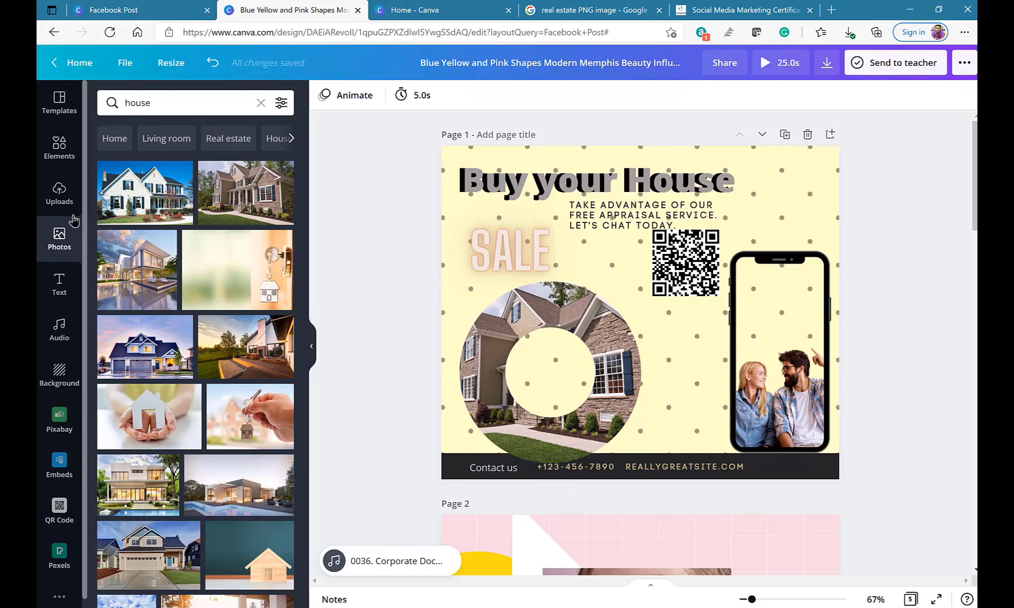
- Browse the Frames results down to the letter frames and delete the ring frame together with its house photo
left_click(60, 147)
scroll(135, 326, "down", 10)
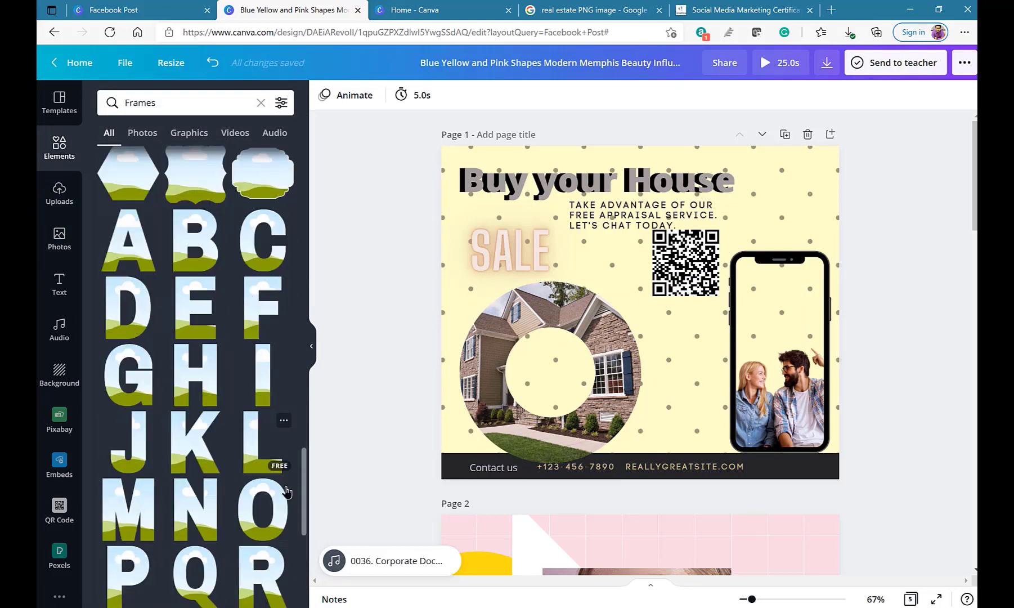
left_click(553, 374)
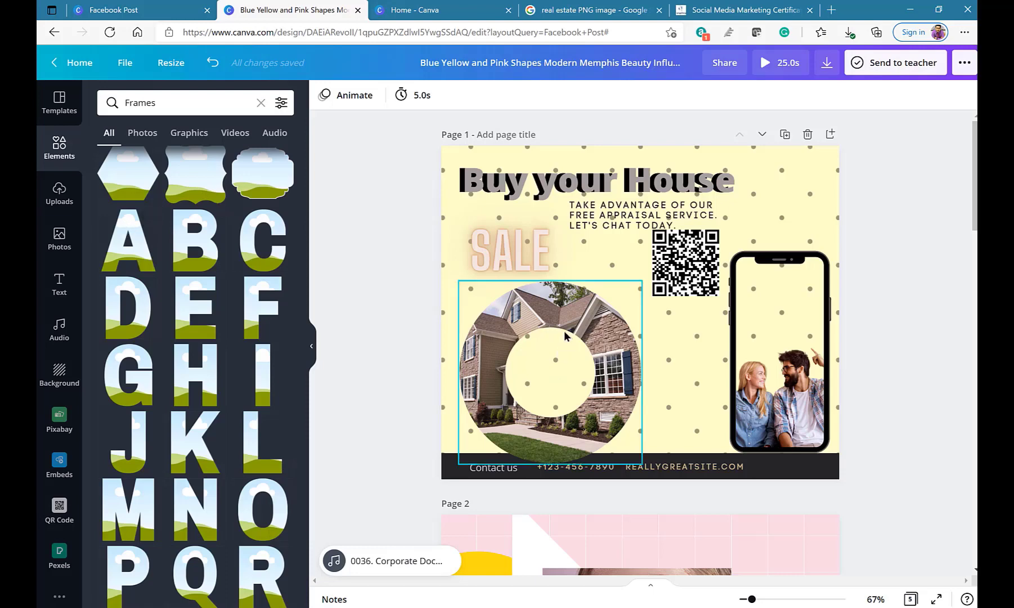
key("Delete")
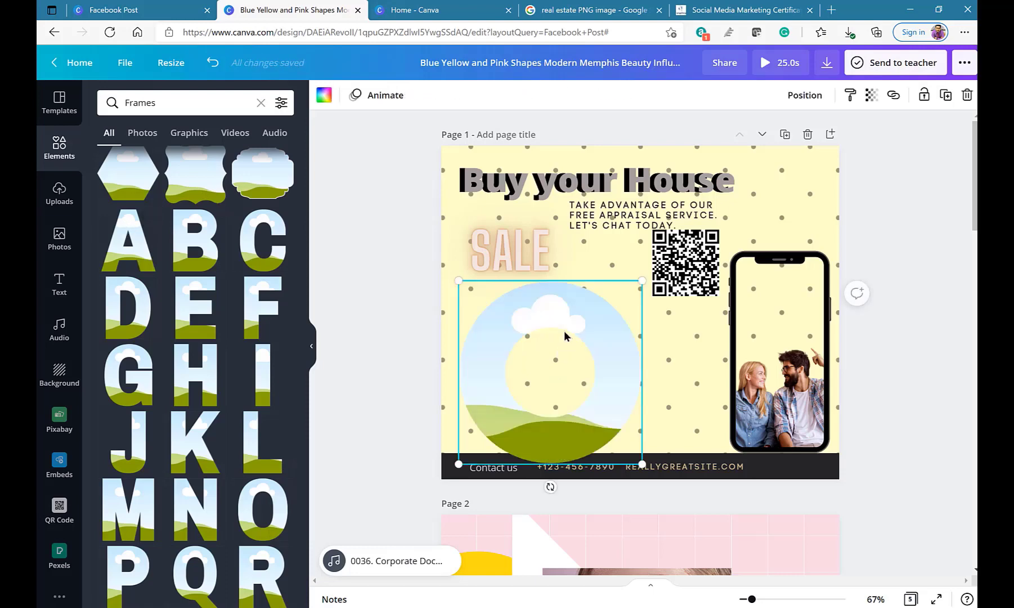
key("Delete")
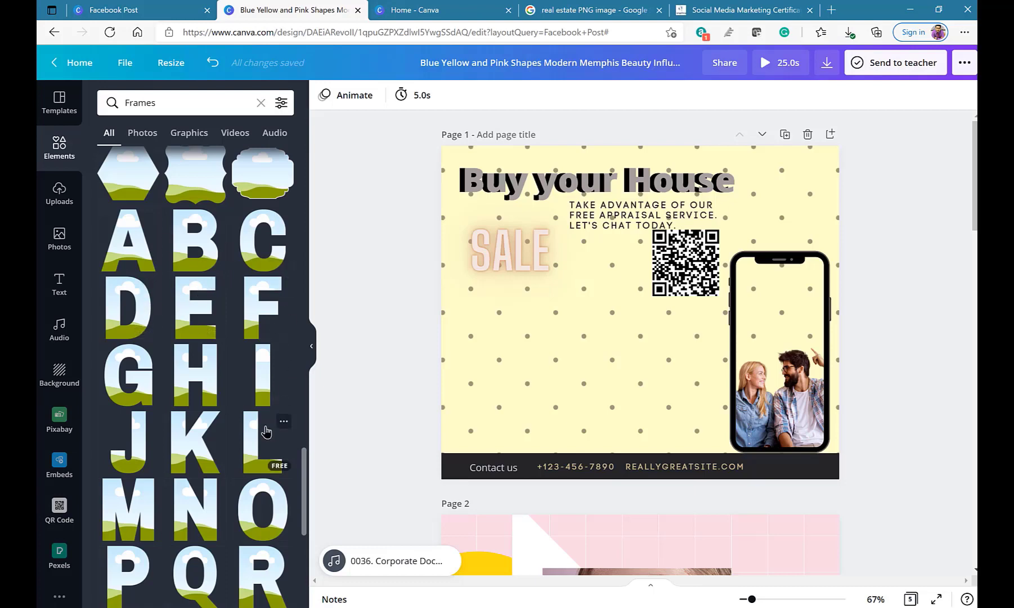
- Replace the smartphone frame and its couple photo with a row of M, O and M letter frames along the lower part of page 1
left_click_drag(130, 496, 490, 311)
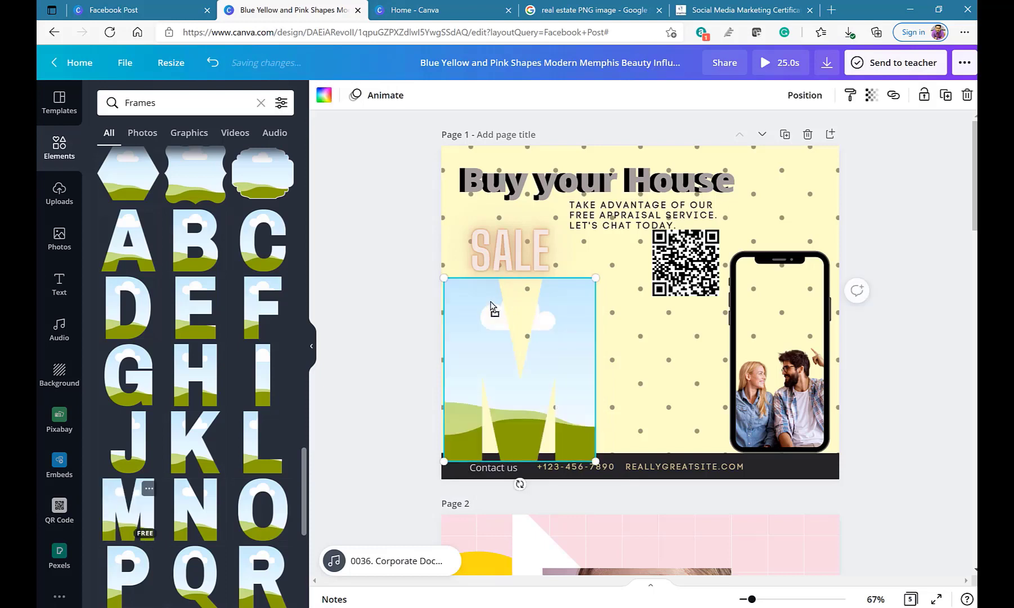
left_click_drag(276, 514, 645, 300)
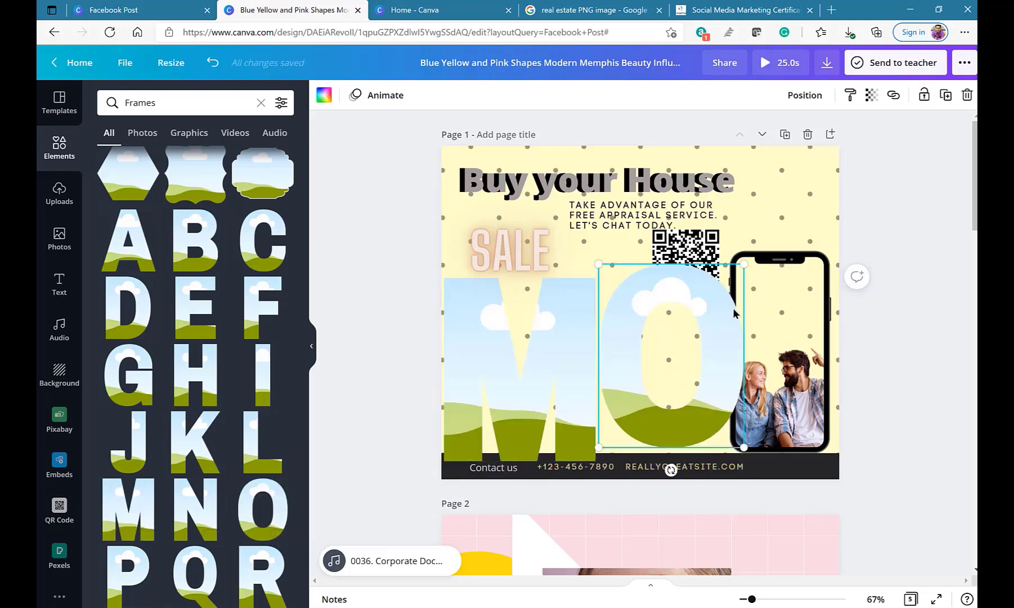
left_click(785, 325)
key("Delete")
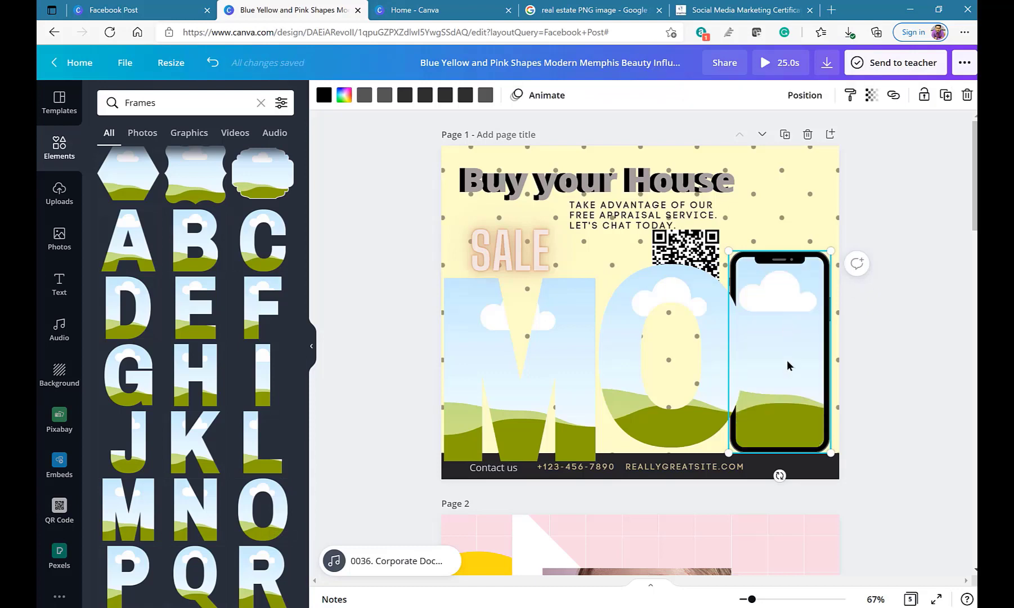
key("Delete")
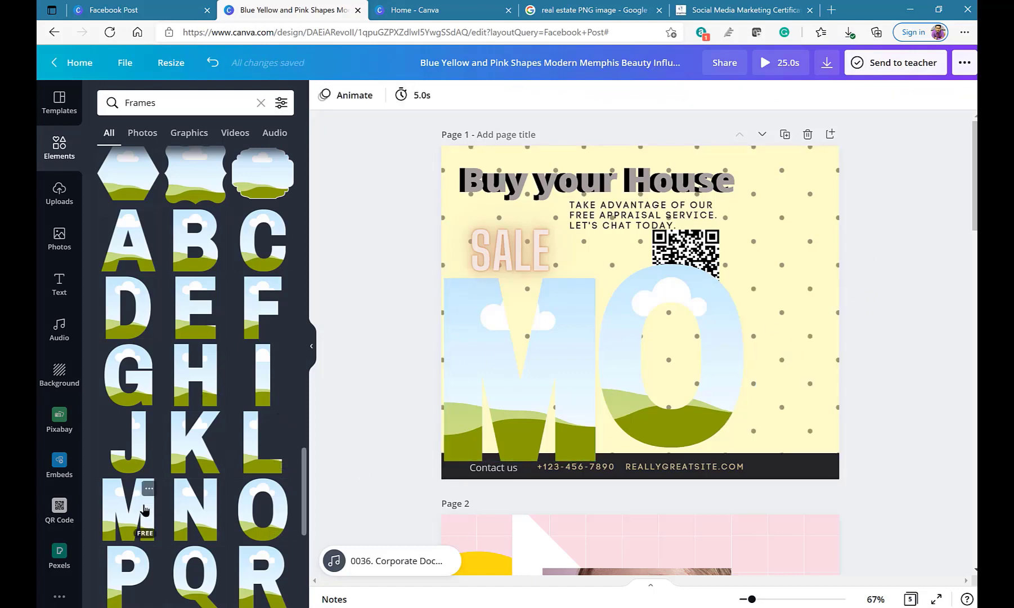
left_click_drag(142, 498, 777, 304)
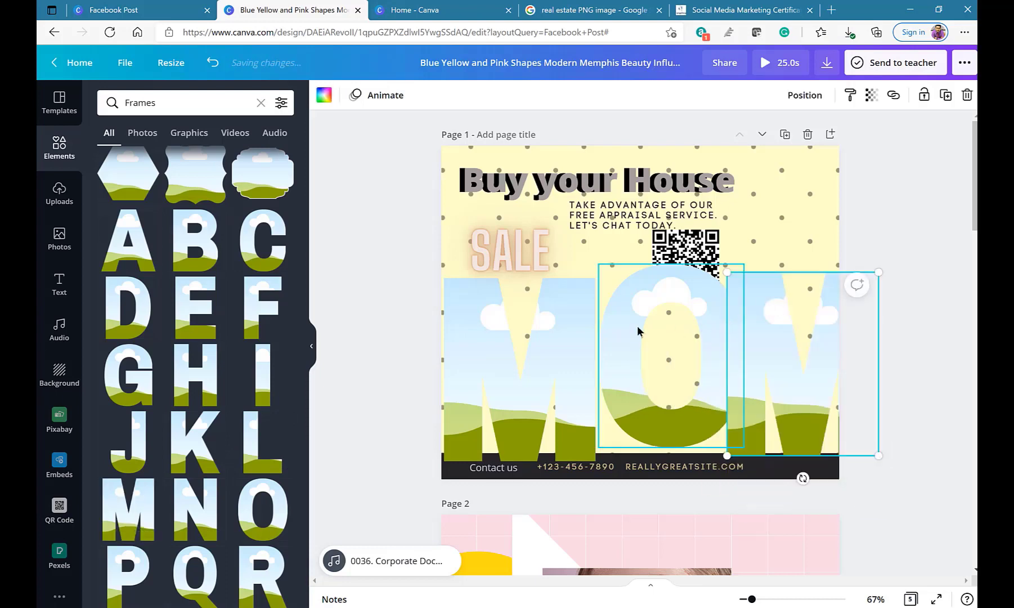
- Shrink the first M frame at the page's left edge and fit the O frame beside it at about 316 × 399
left_click(579, 307)
left_click_drag(595, 276, 578, 297)
left_click_drag(556, 356, 551, 355)
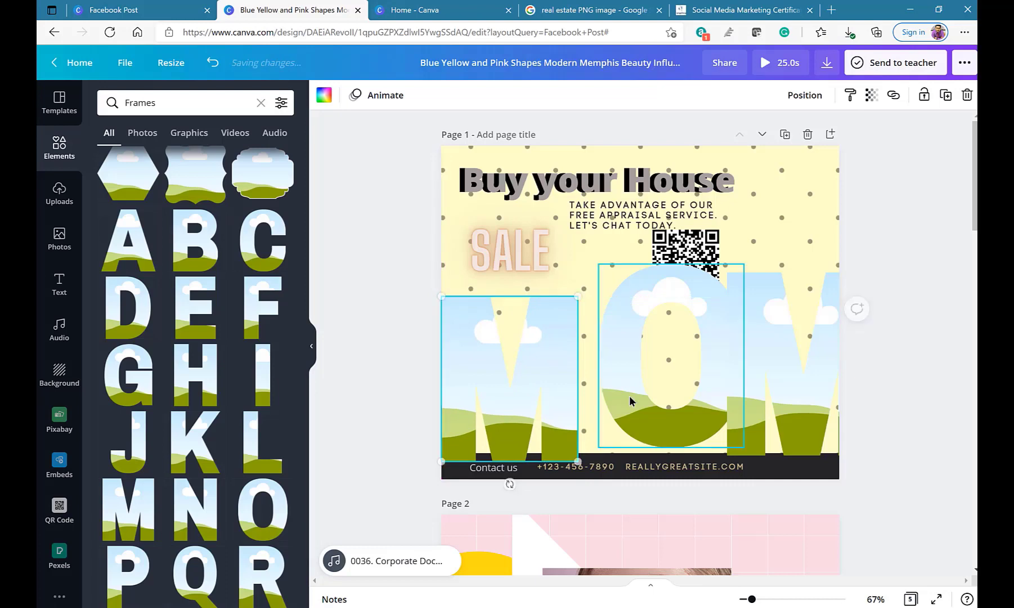
left_click_drag(629, 403, 600, 418)
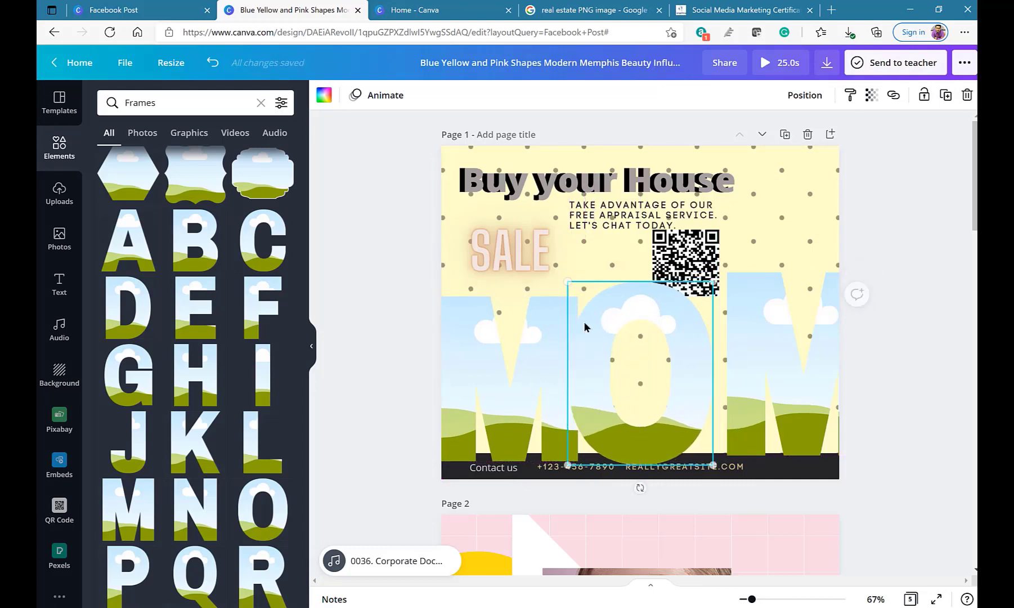
left_click_drag(580, 288, 585, 297)
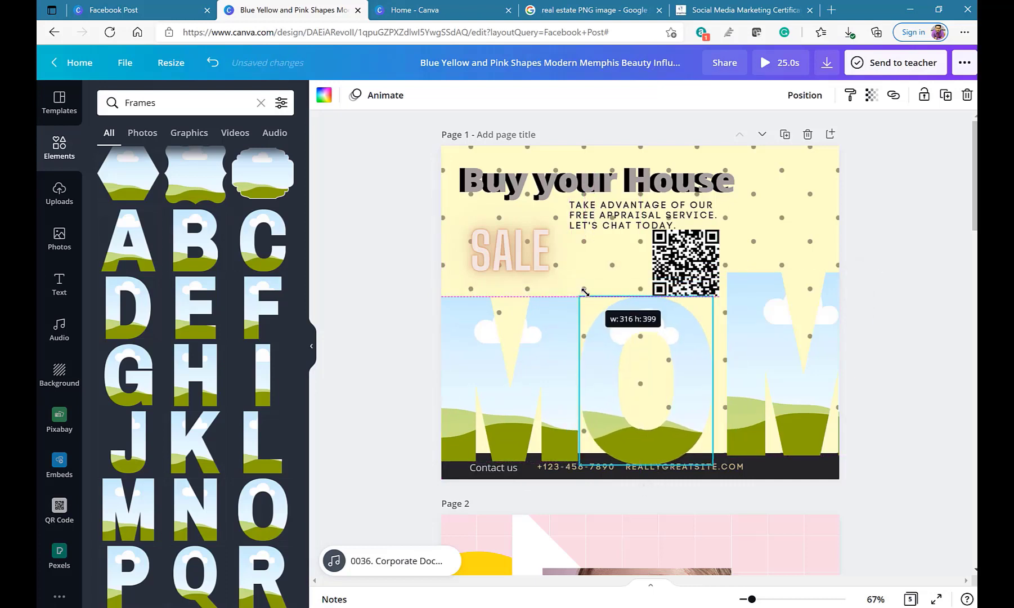
- Move the second M frame next to the O and shrink it to about 306 × 370, aligning its top with the other letters
left_click(799, 378)
left_click_drag(772, 378, 756, 384)
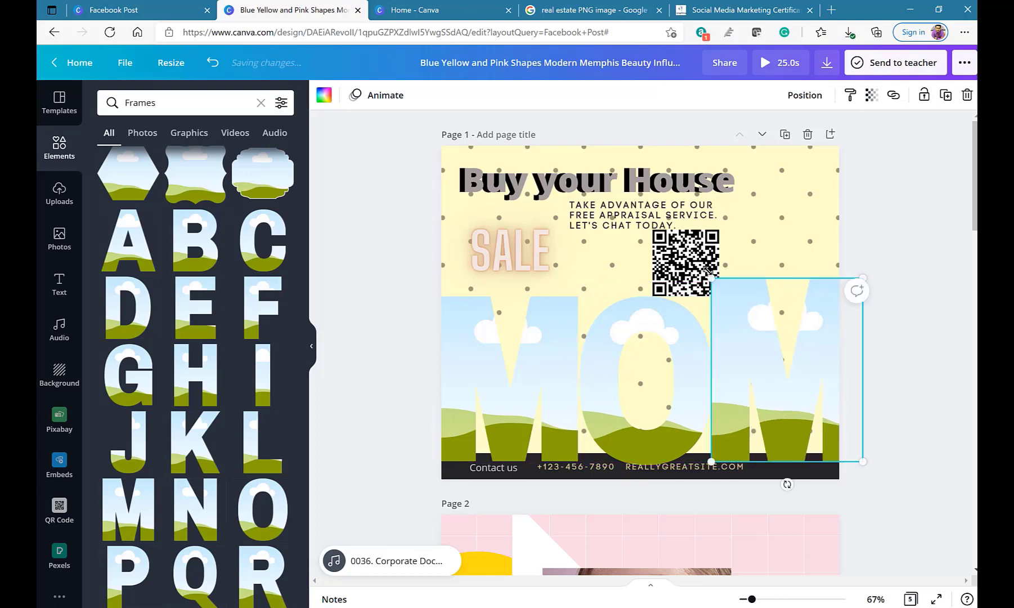
left_click_drag(713, 283, 695, 309)
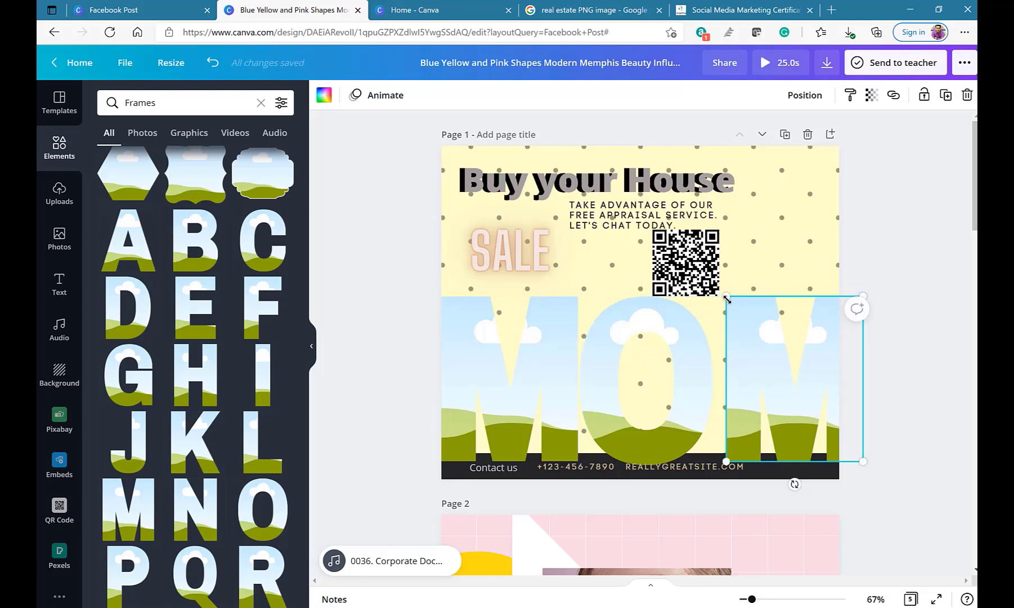
left_click_drag(775, 382, 756, 367)
left_click_drag(707, 287, 713, 295)
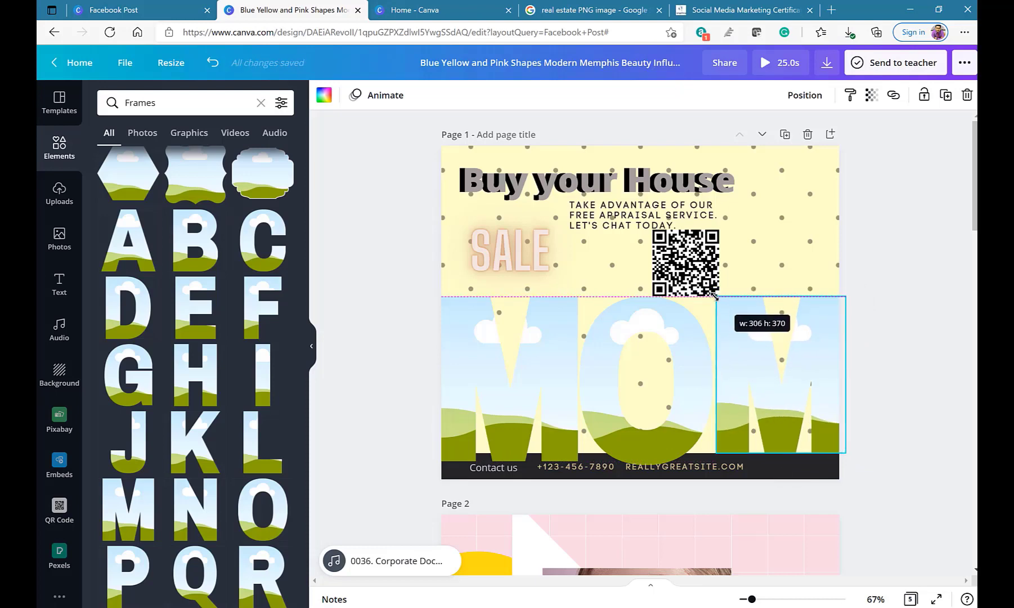
left_click_drag(713, 295, 715, 296)
left_click(913, 337)
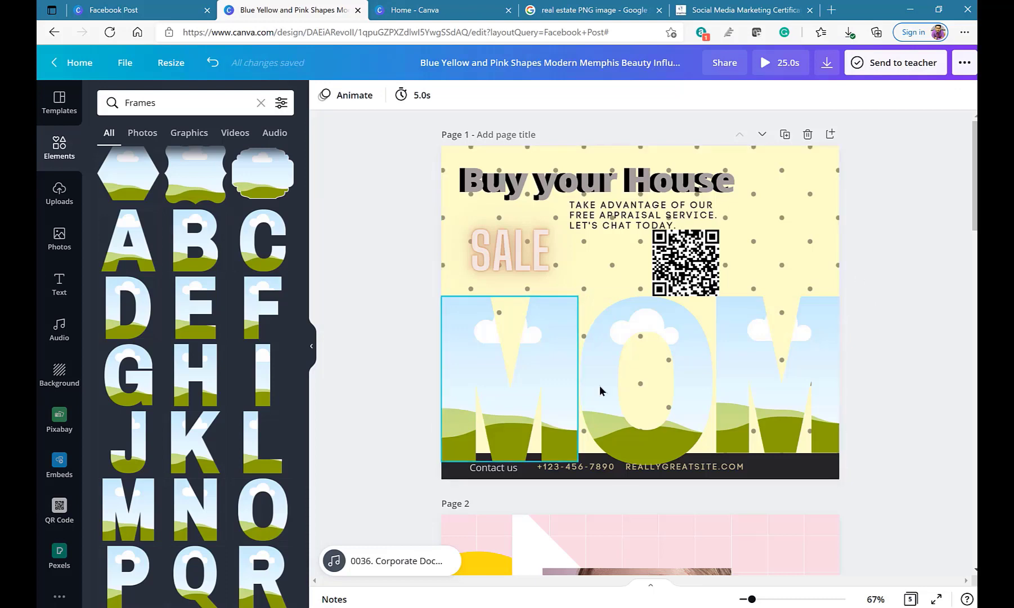
- Search the photos for "mom" and fill the first M and the O frames with the photo of the curly-haired mother holding her toddler
left_click(59, 236)
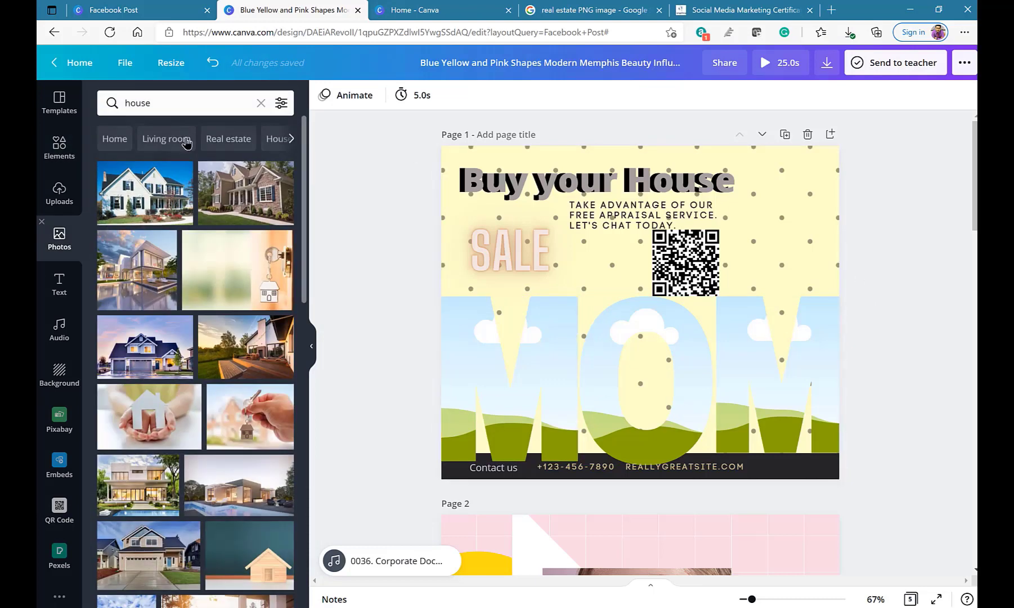
left_click(133, 103)
type("mom")
key("Return")
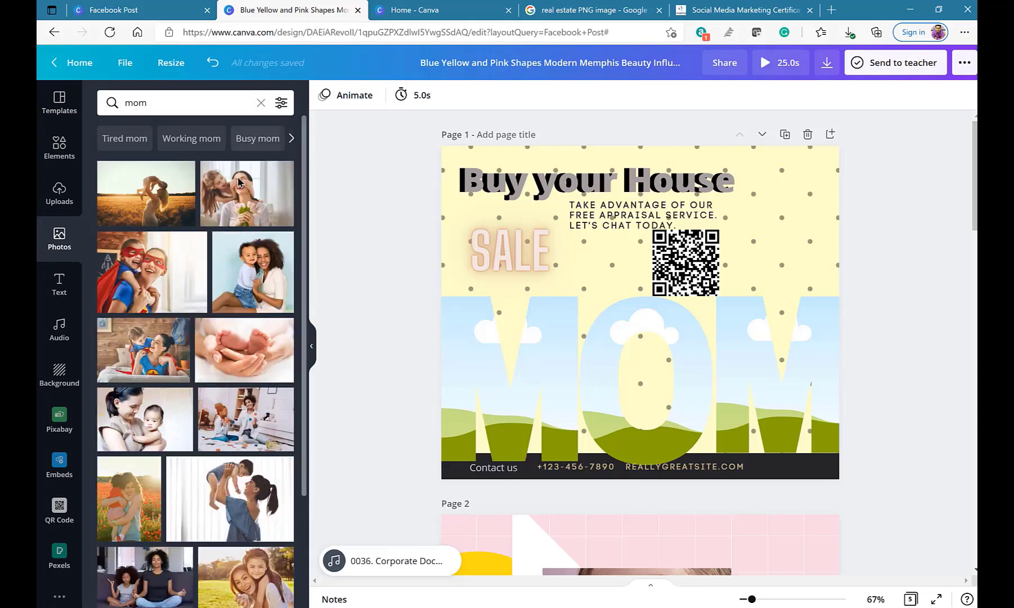
left_click_drag(244, 209, 506, 383)
left_click_drag(268, 304, 575, 336)
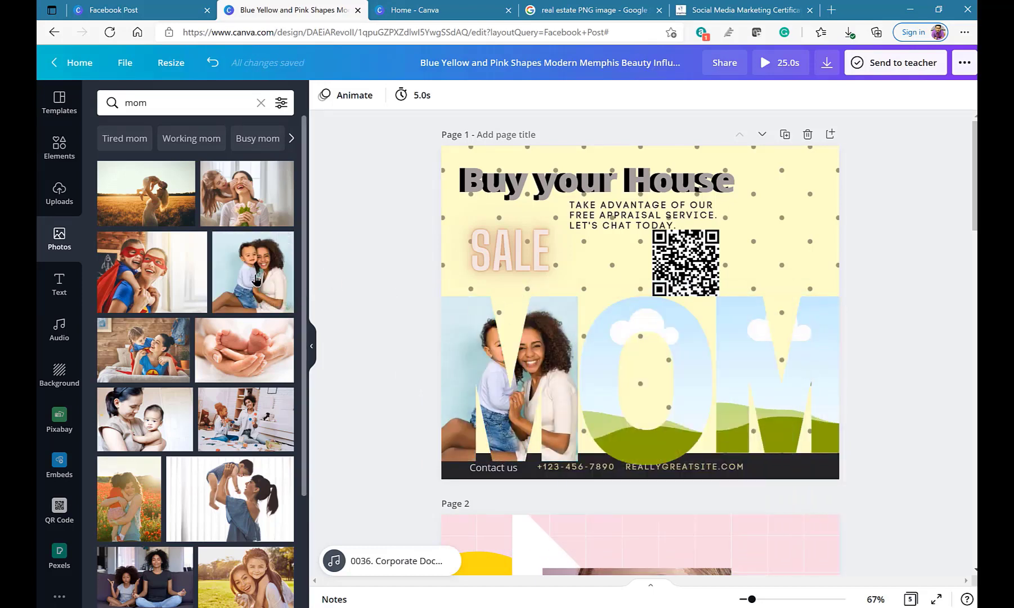
left_click_drag(254, 280, 564, 298)
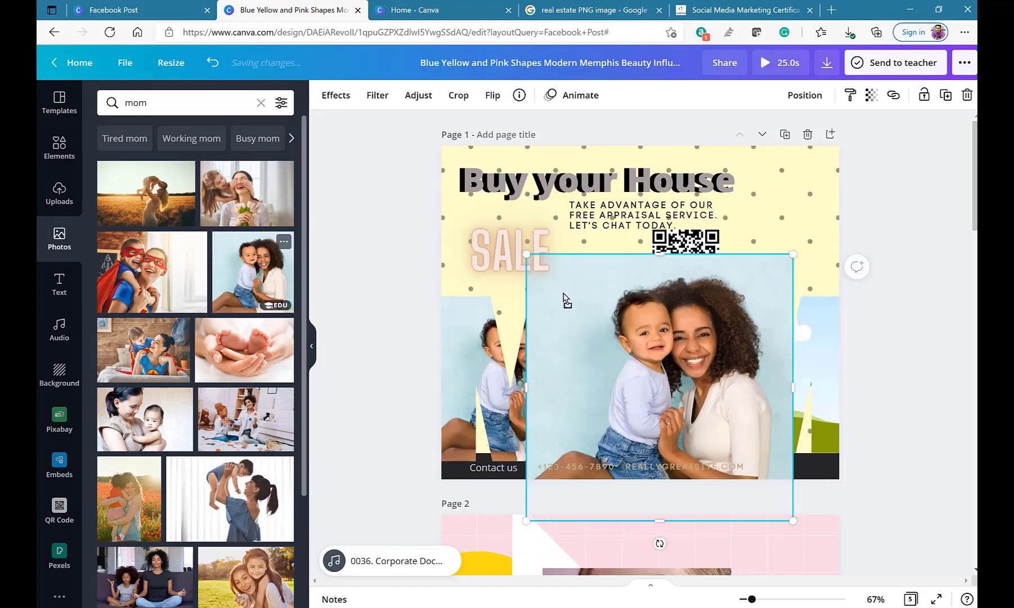
left_click_drag(604, 408, 612, 386)
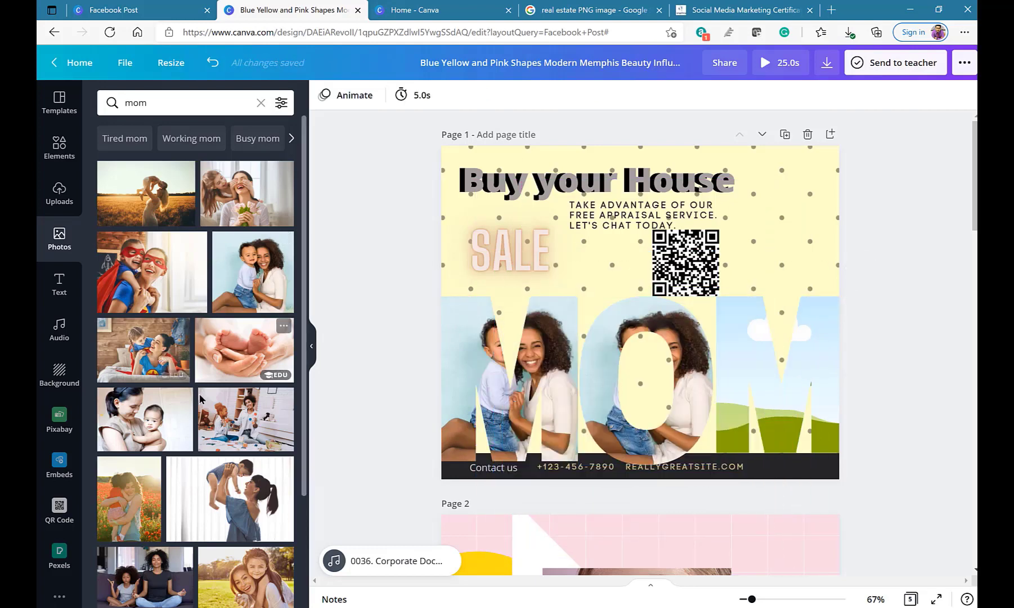
- Fill the second M frame with the mother lifting her child, and replace that picture with the photo of two smiling women hugging
left_click_drag(248, 489, 730, 343)
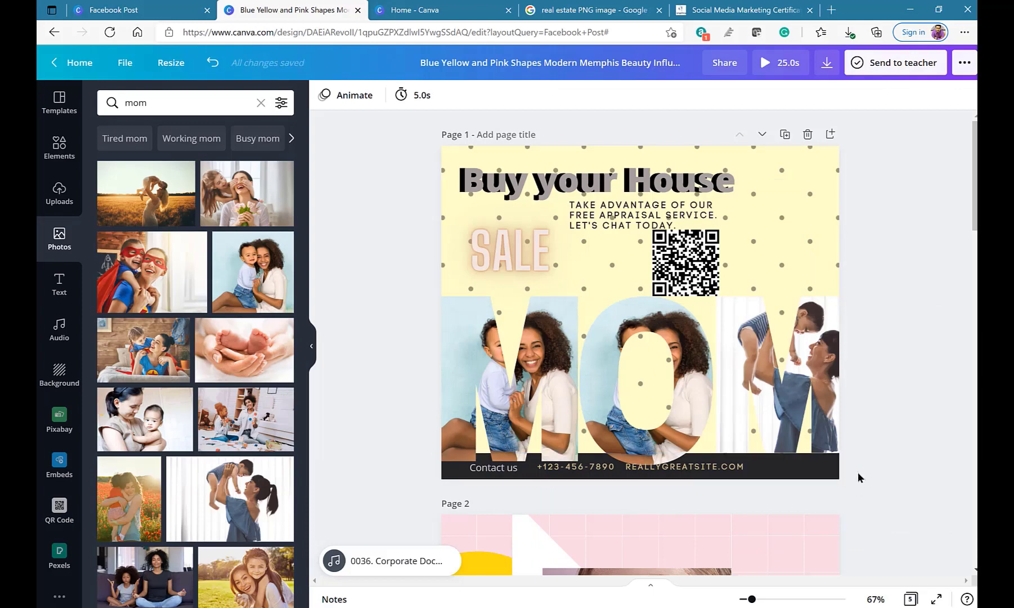
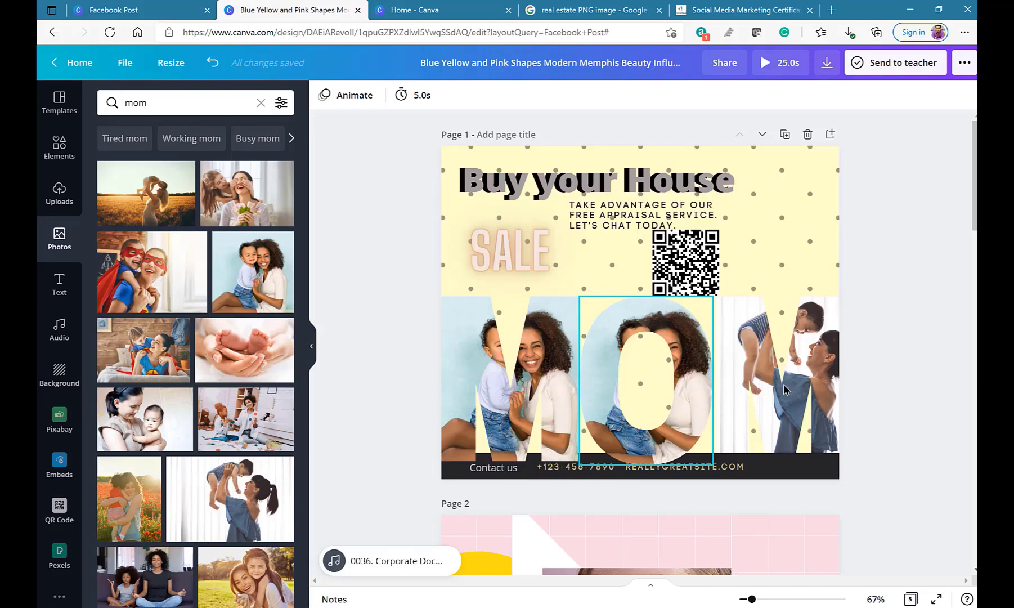
scroll(224, 500, "down", 5)
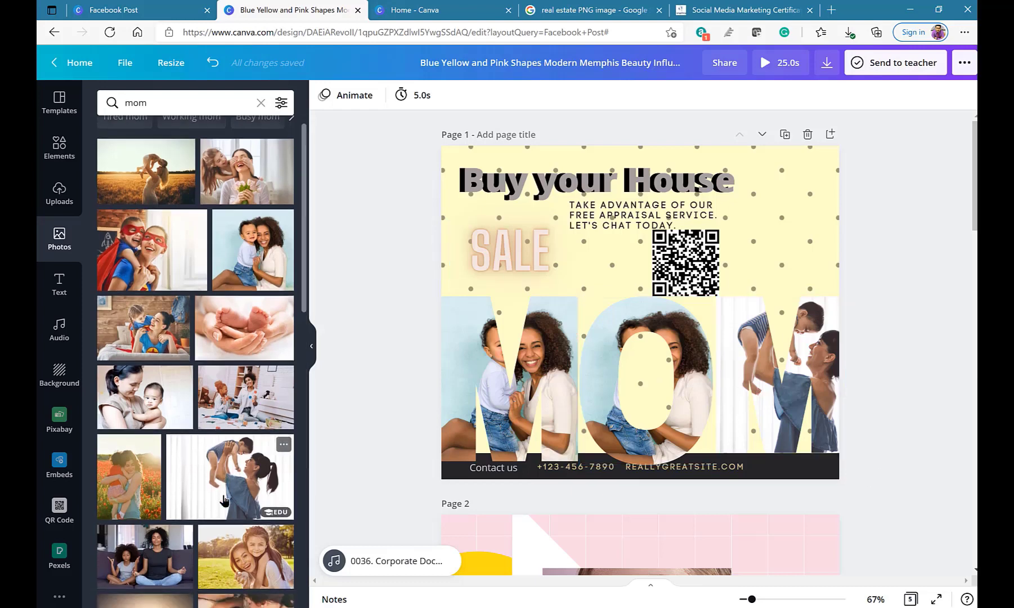
scroll(225, 501, "down", 1)
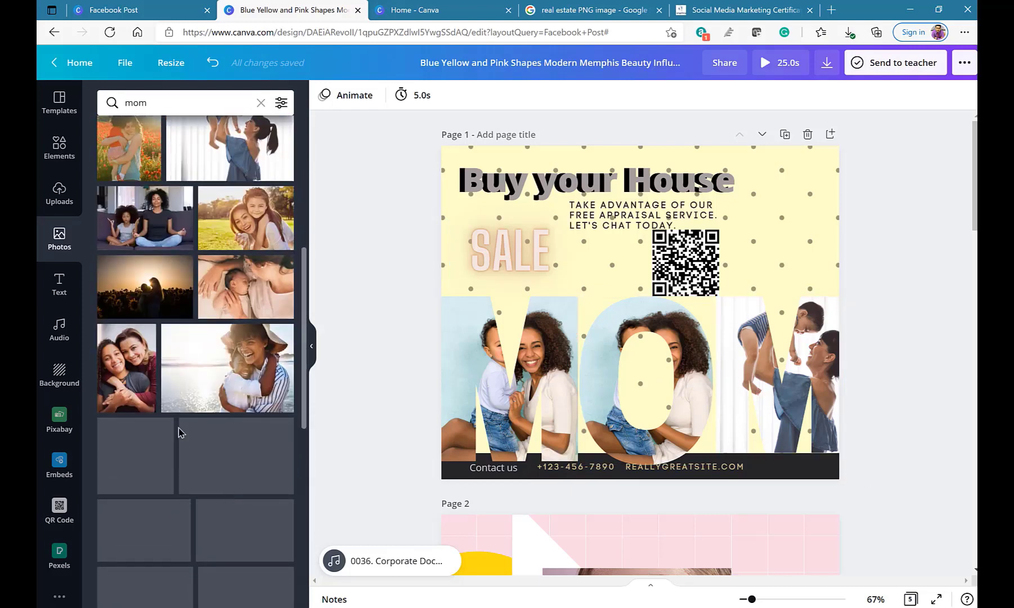
left_click_drag(147, 396, 732, 365)
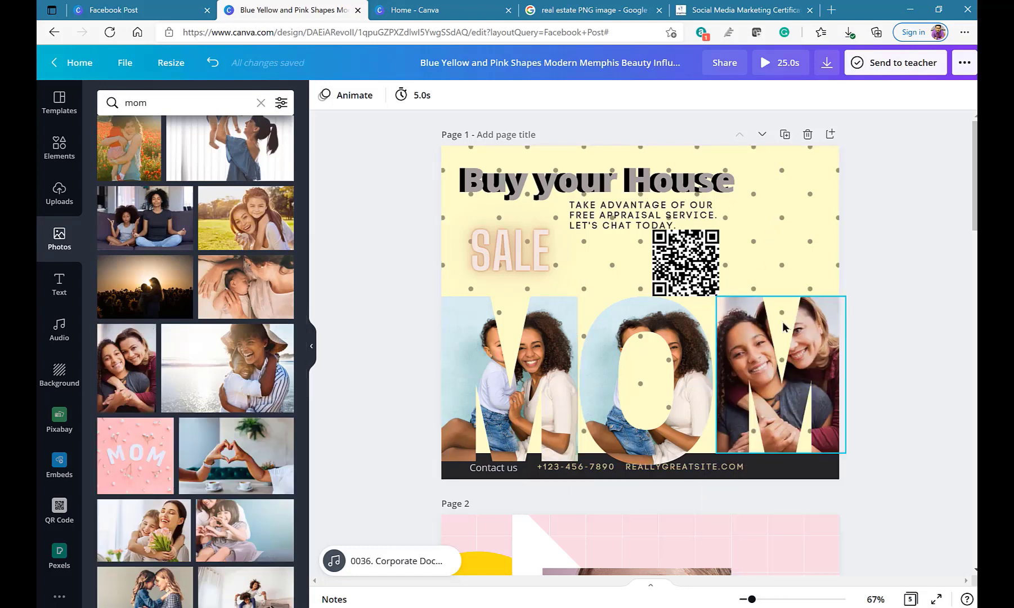
- Replace the page 1 background with the orange-to-pink gradient and recolor the gradient's orange tone to white
left_click(774, 252)
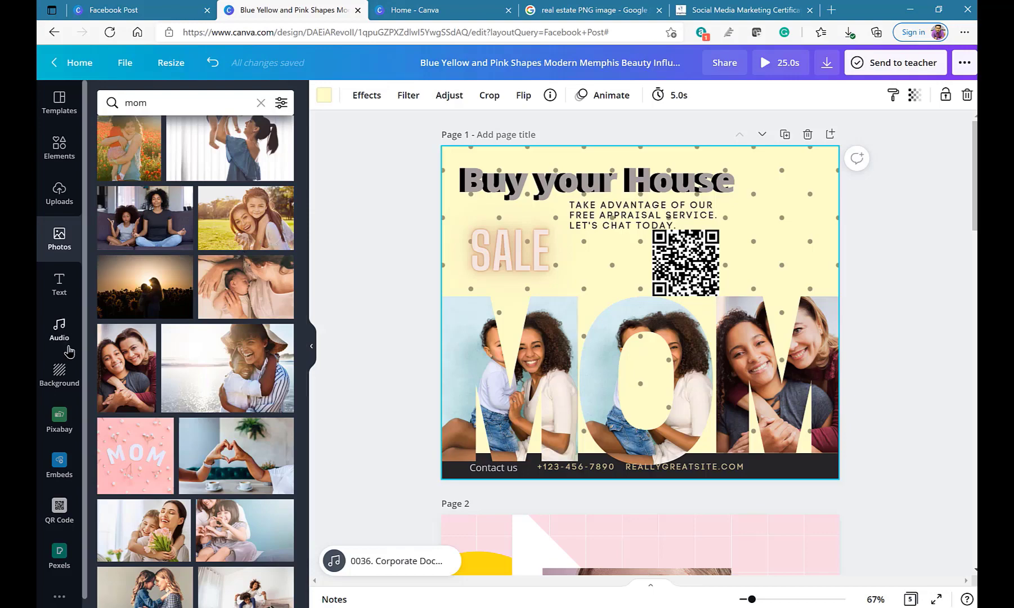
left_click(62, 374)
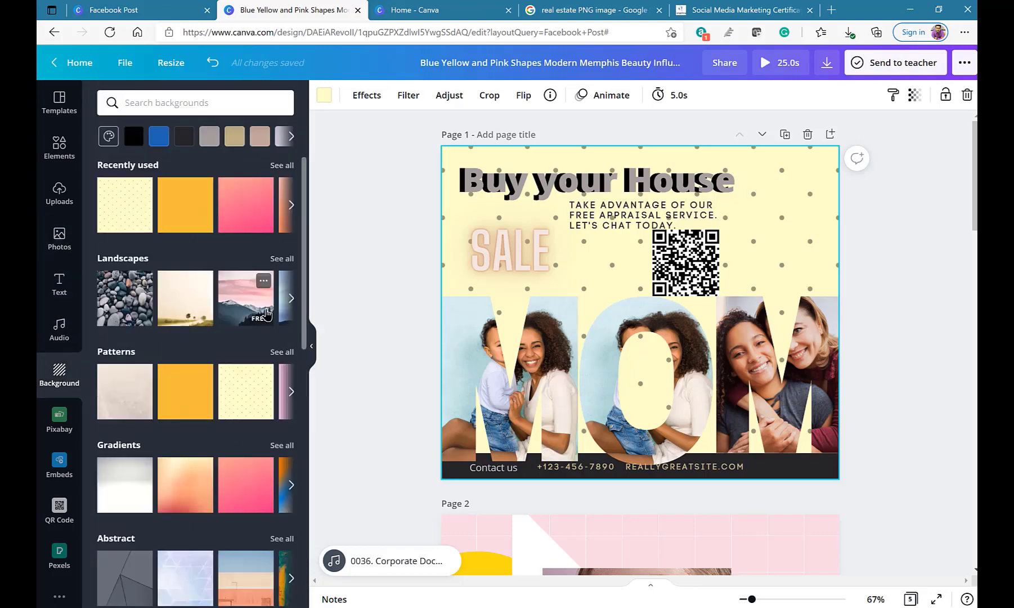
left_click(248, 213)
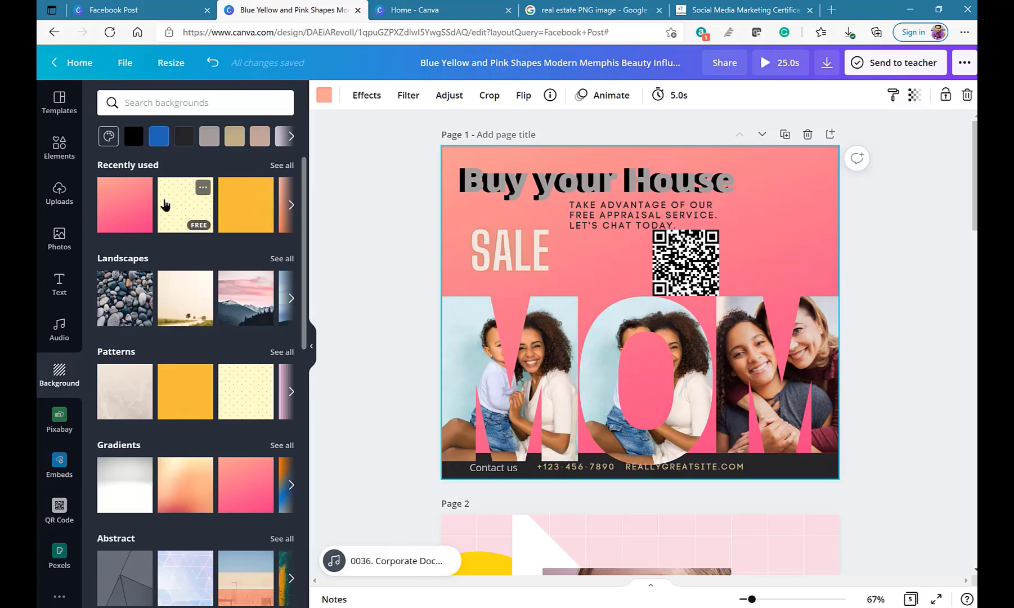
left_click(324, 95)
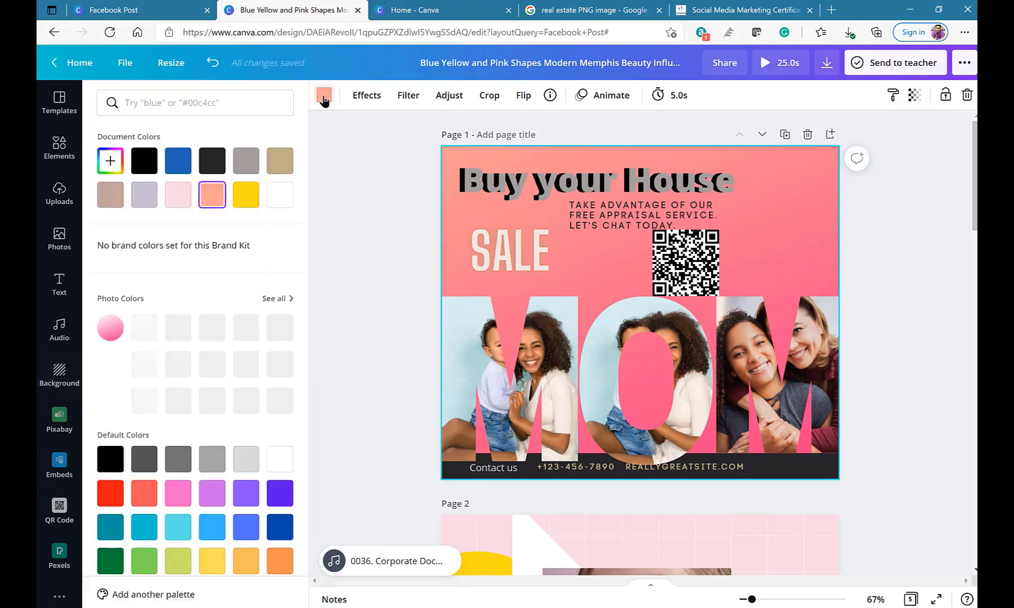
left_click(278, 421)
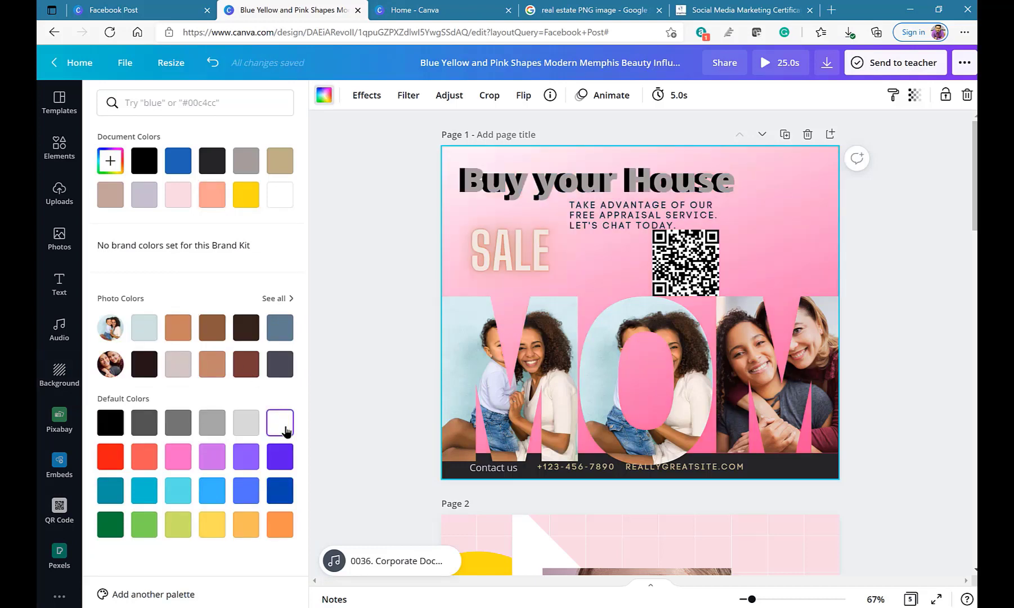
left_click(280, 194)
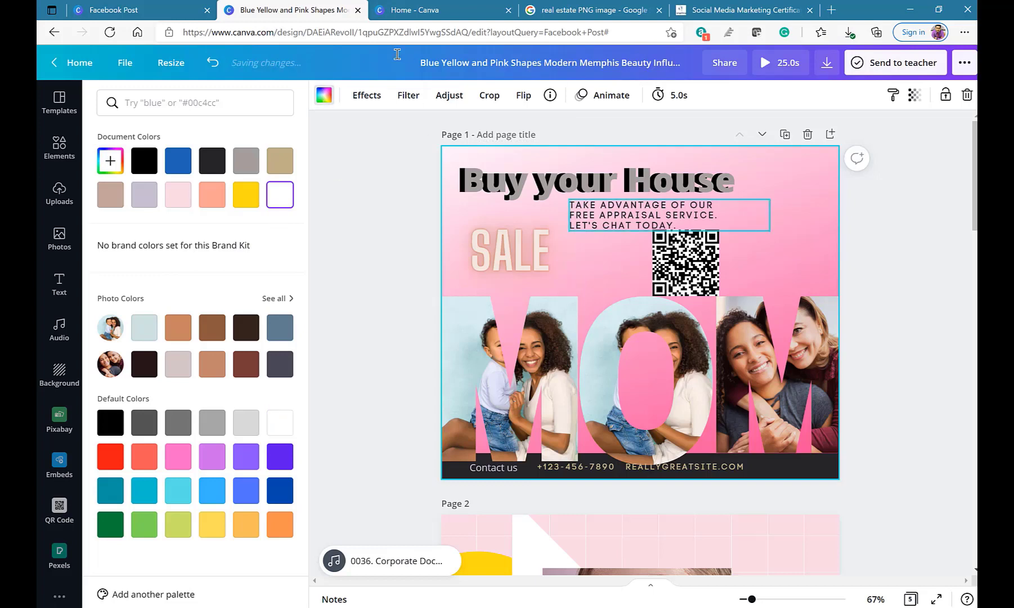
- Try blue, pink, pale pink, black and lavender as solid page 1 backgrounds, and change the background to white
left_click(325, 97)
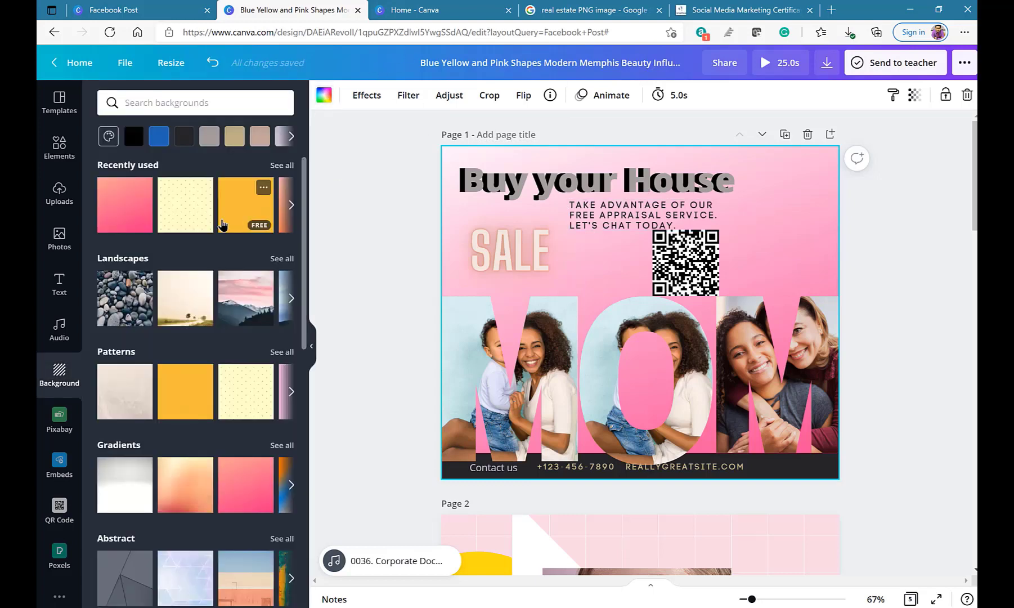
left_click(159, 137)
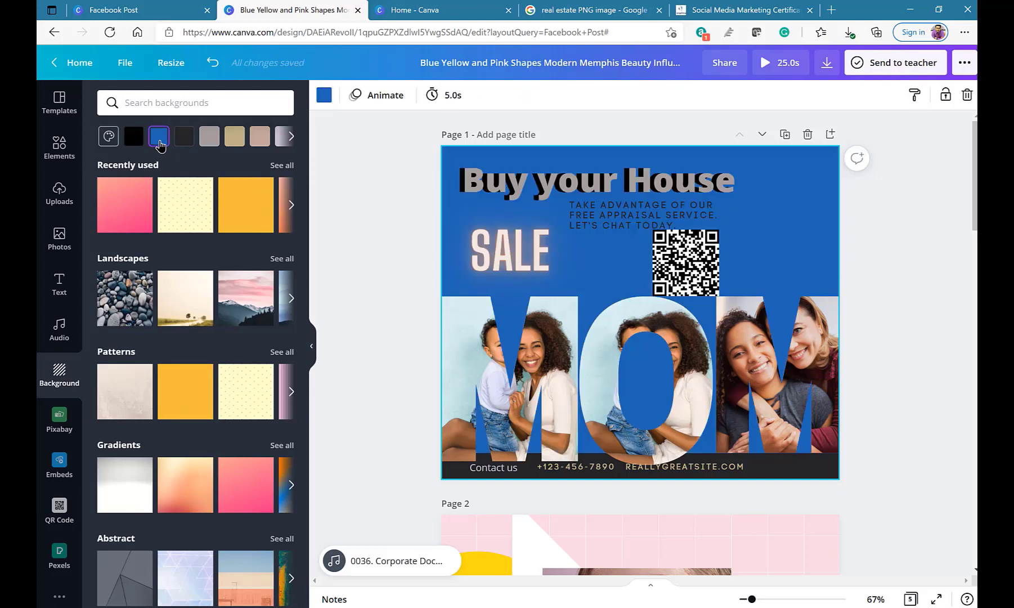
left_click(288, 143)
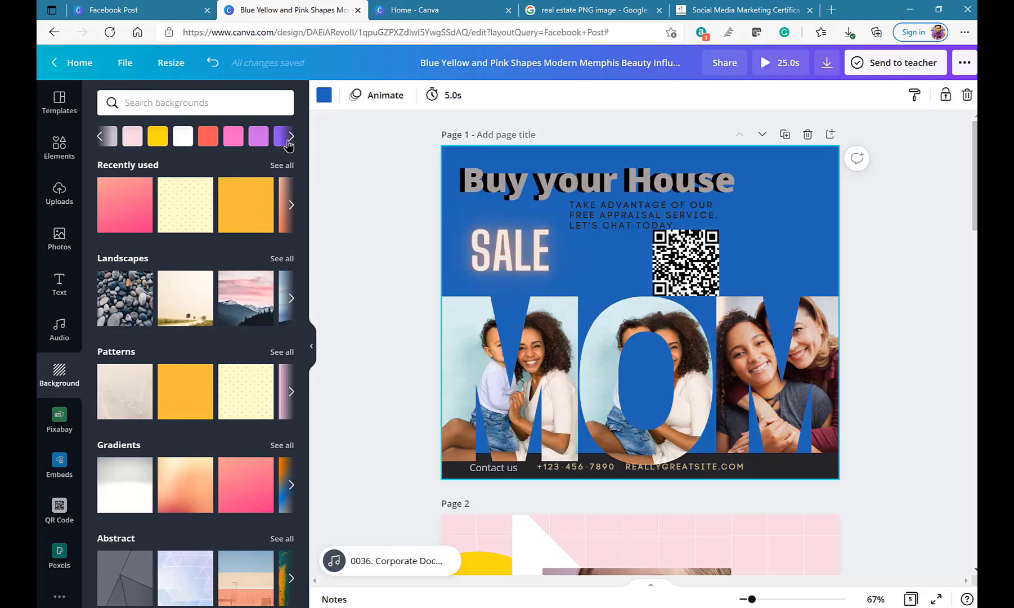
left_click(233, 137)
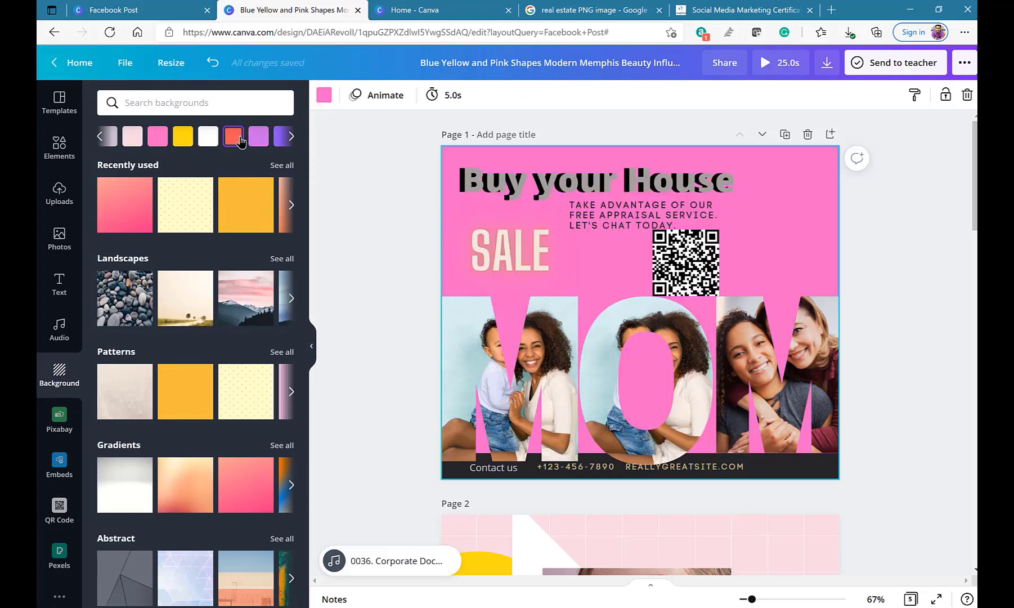
left_click(132, 136)
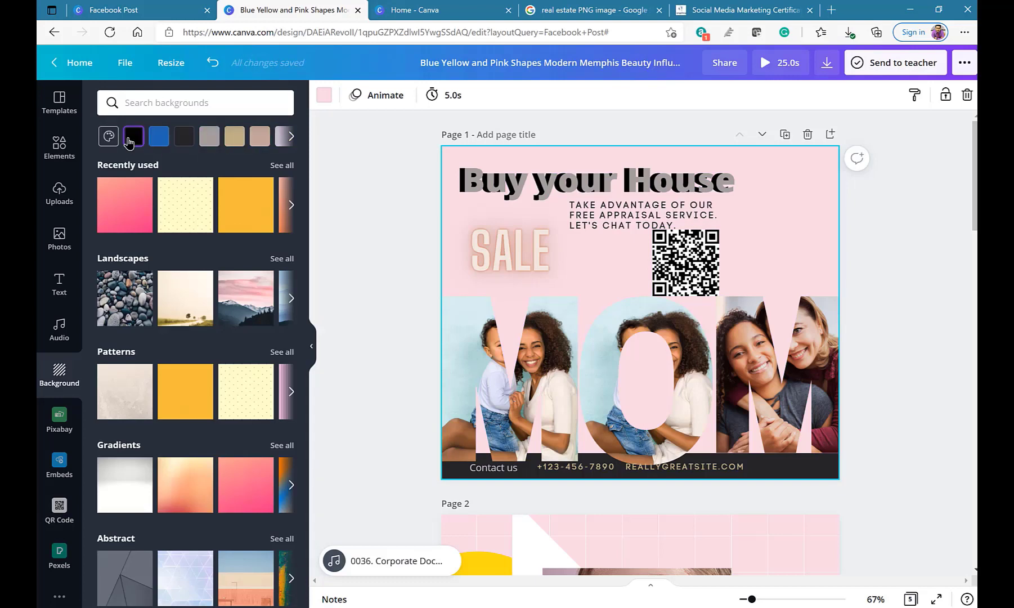
left_click(131, 139)
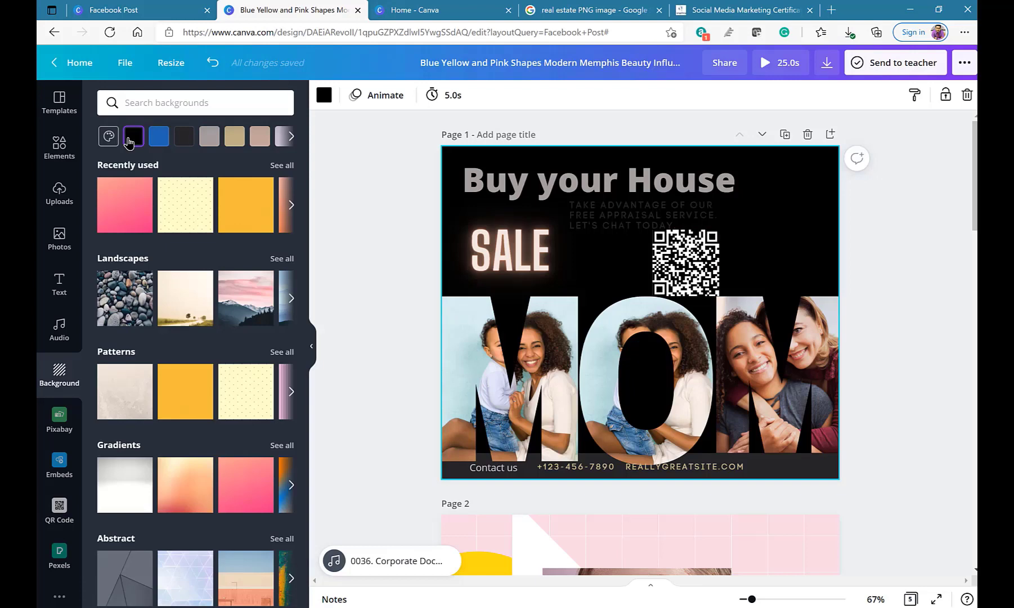
left_click(283, 140)
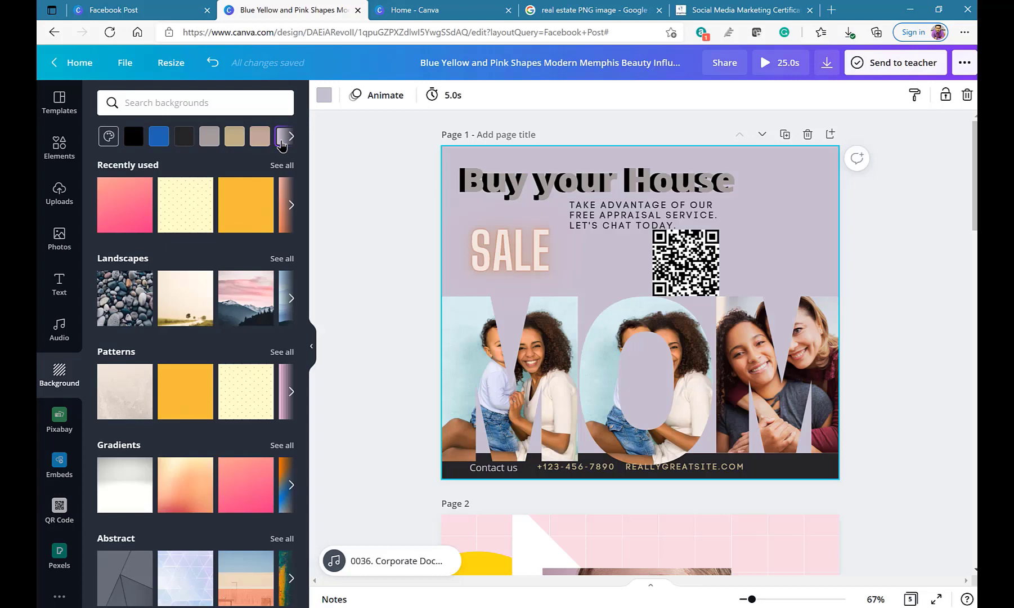
left_click(324, 94)
left_click(251, 197)
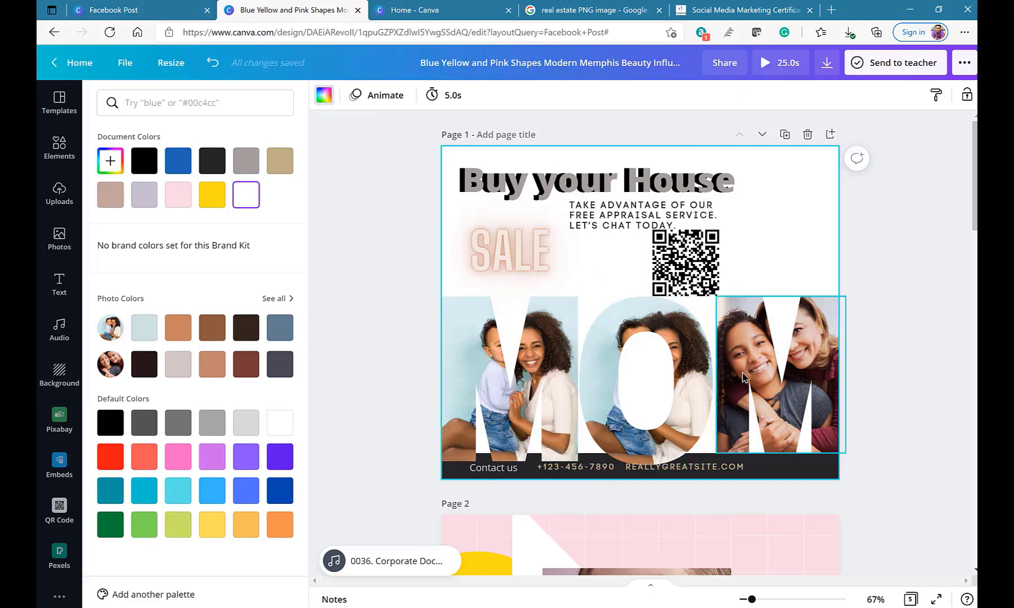
- Fill the second M frame with the laughing woman in a hat, and replace that picture with the girl against the light blue background
left_click(598, 360)
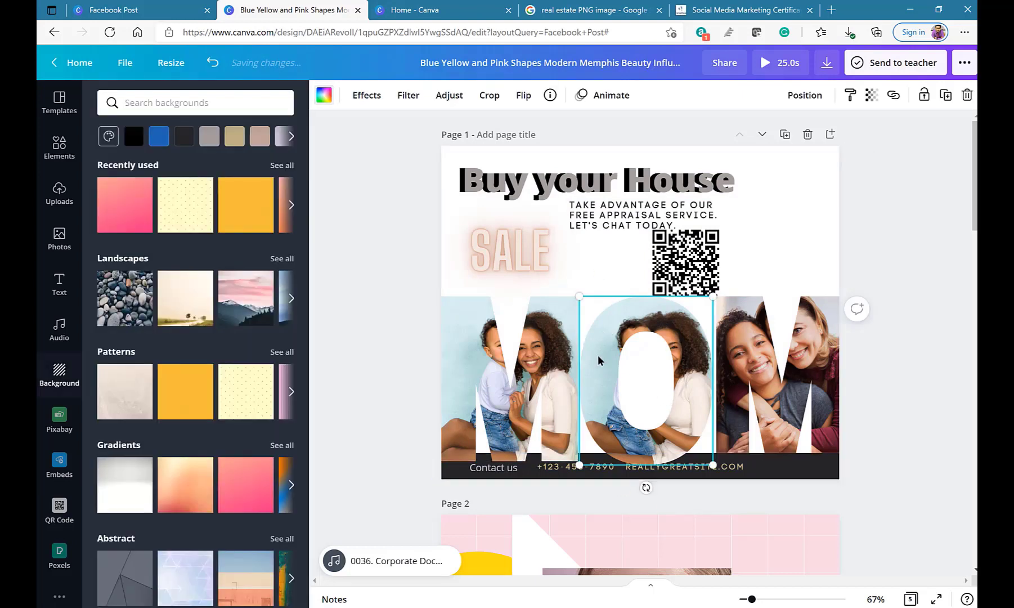
left_click(765, 366)
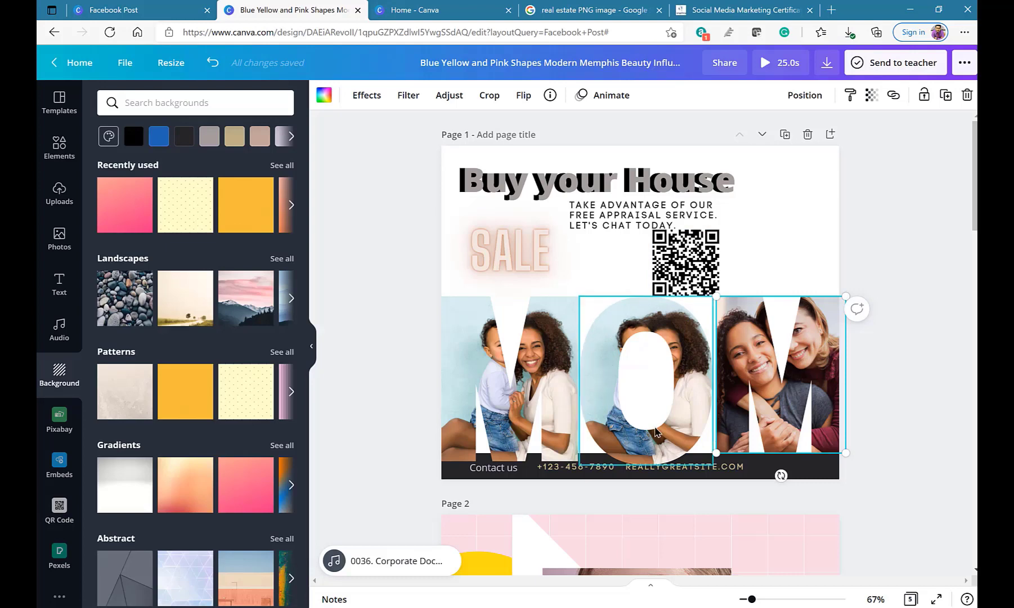
left_click(67, 247)
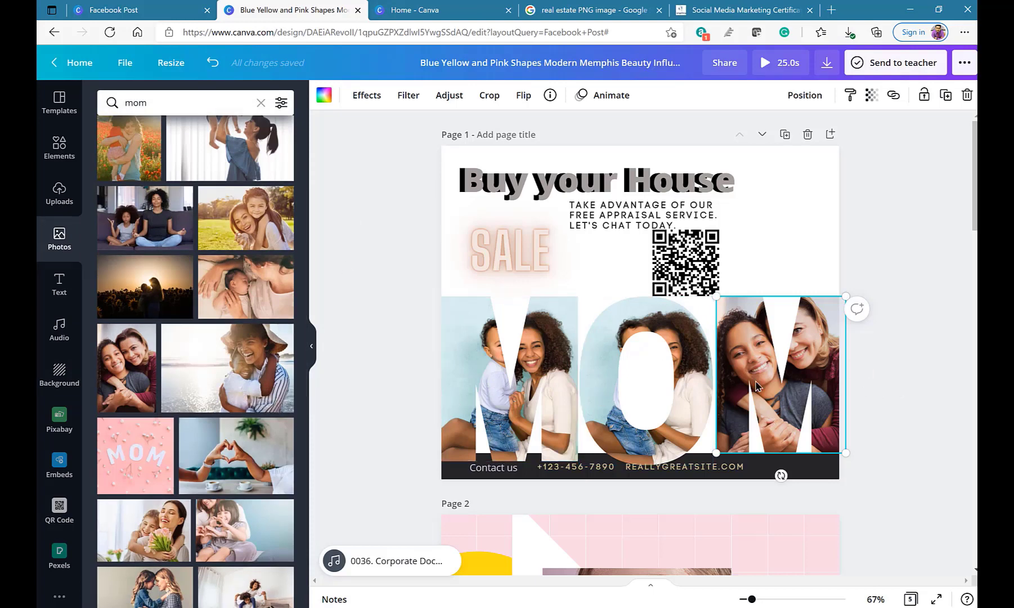
left_click_drag(242, 361, 748, 345)
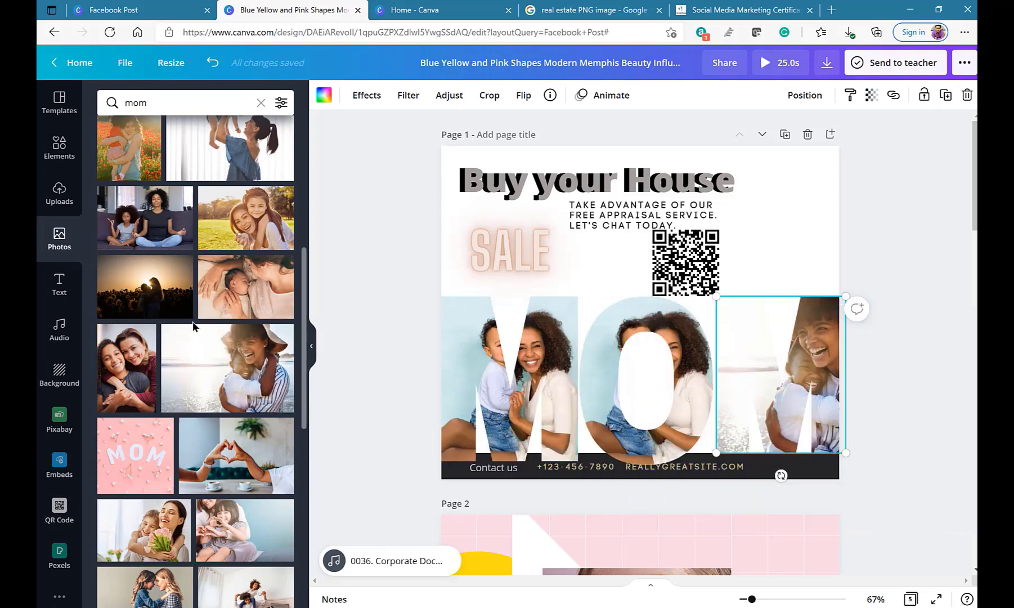
scroll(193, 325, "up", 2)
scroll(248, 281, "down", 10)
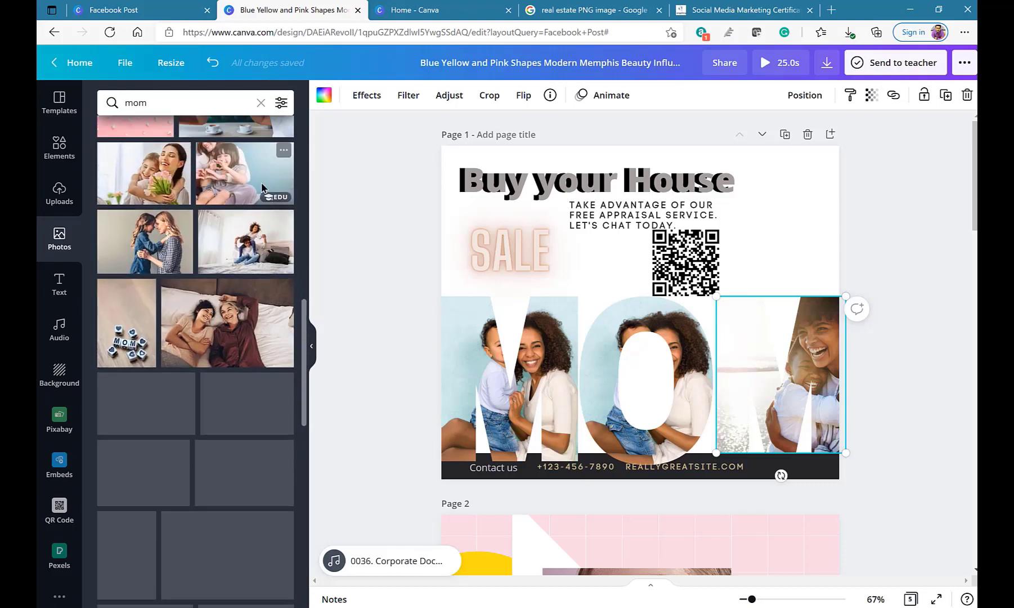
left_click_drag(259, 186, 723, 352)
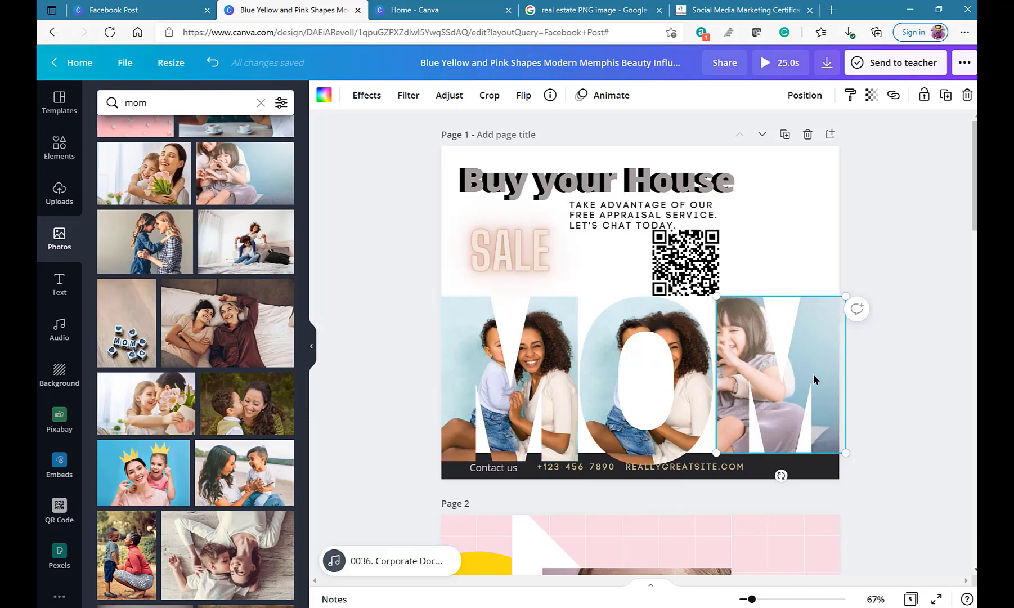
- Set the page 1 background color to black
left_click(778, 233)
left_click(324, 95)
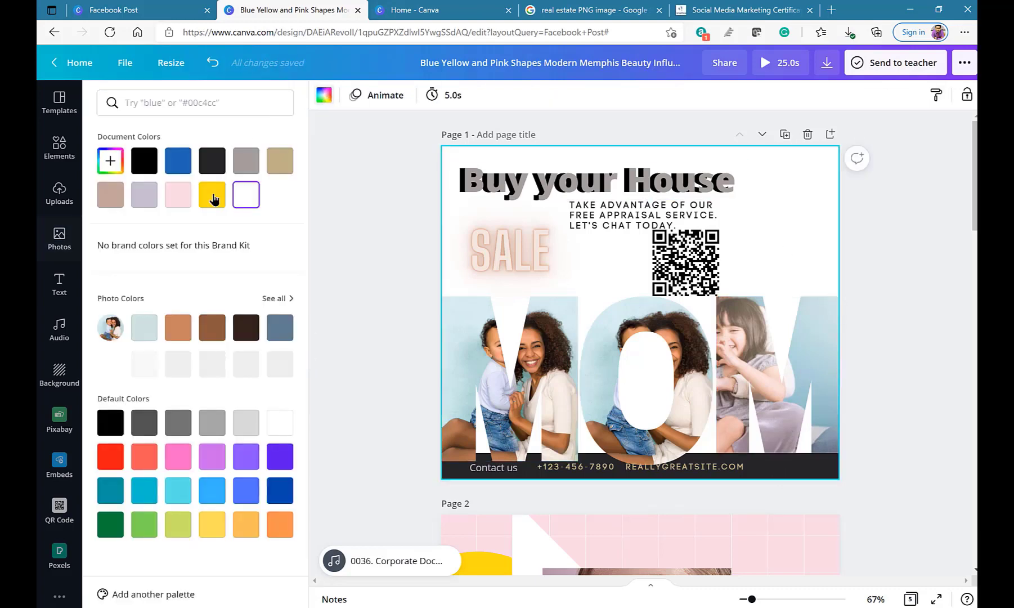
left_click(145, 161)
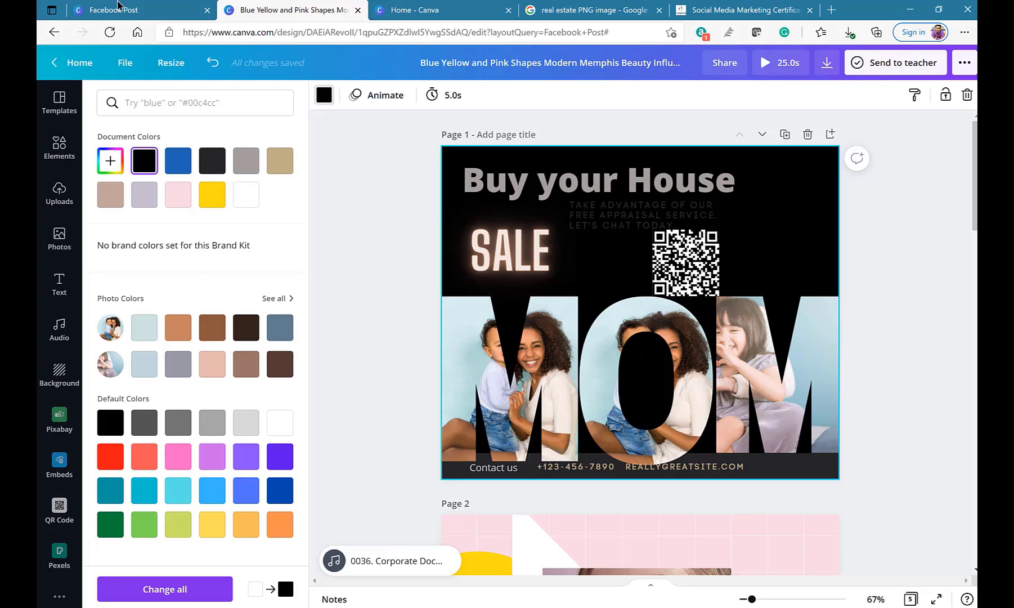
- Return to the Facebook Post template gallery and search for "logo" templates
left_click(120, 9)
left_click(484, 66)
mouse_move(264, 58)
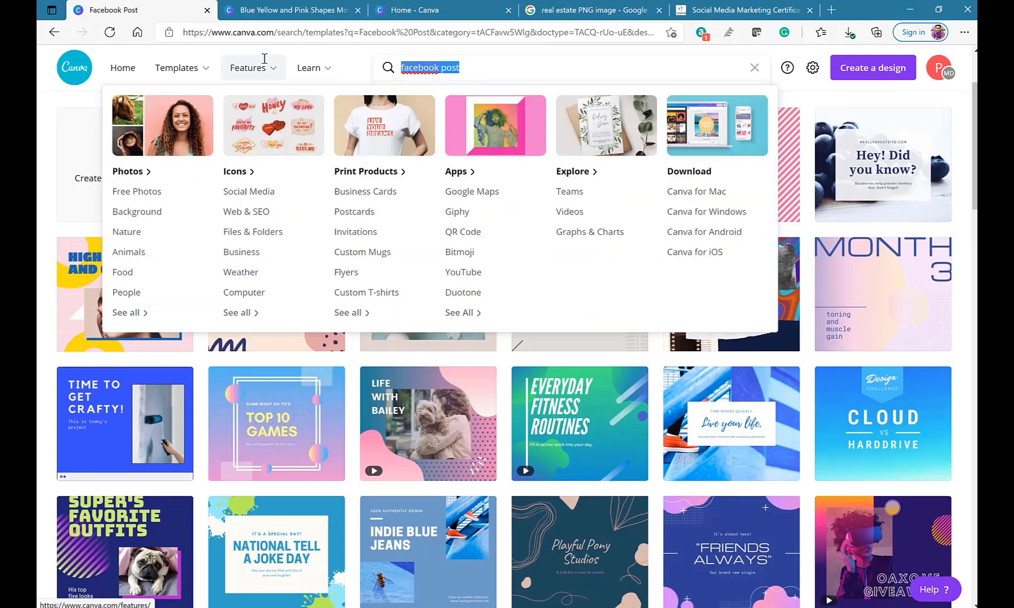
type("logo")
key("Return")
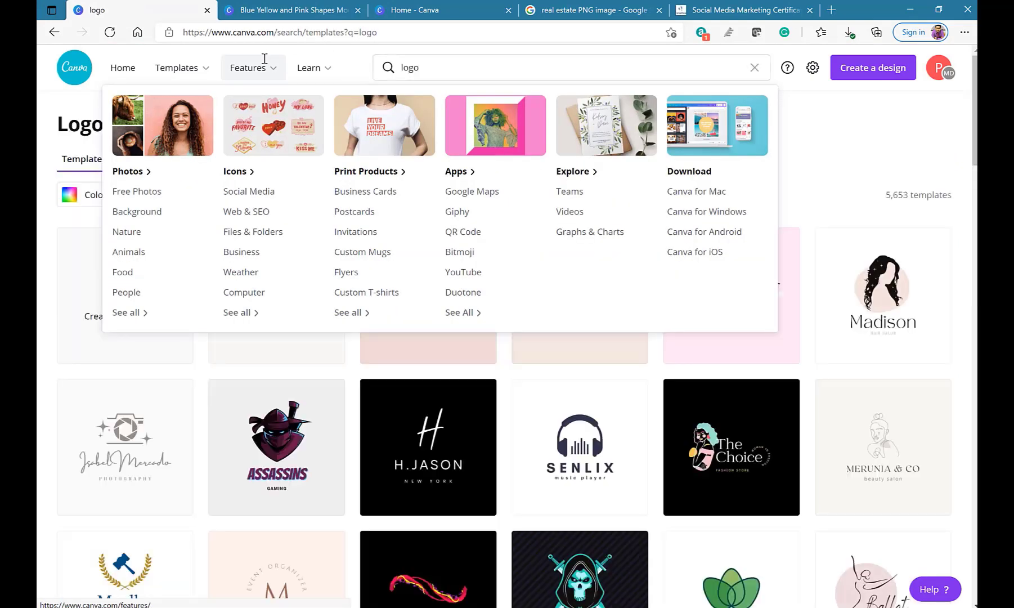
- Browse the logo templates and open the GreenLeafs logo with the three green leaves as a new design
scroll(771, 480, "down", 2)
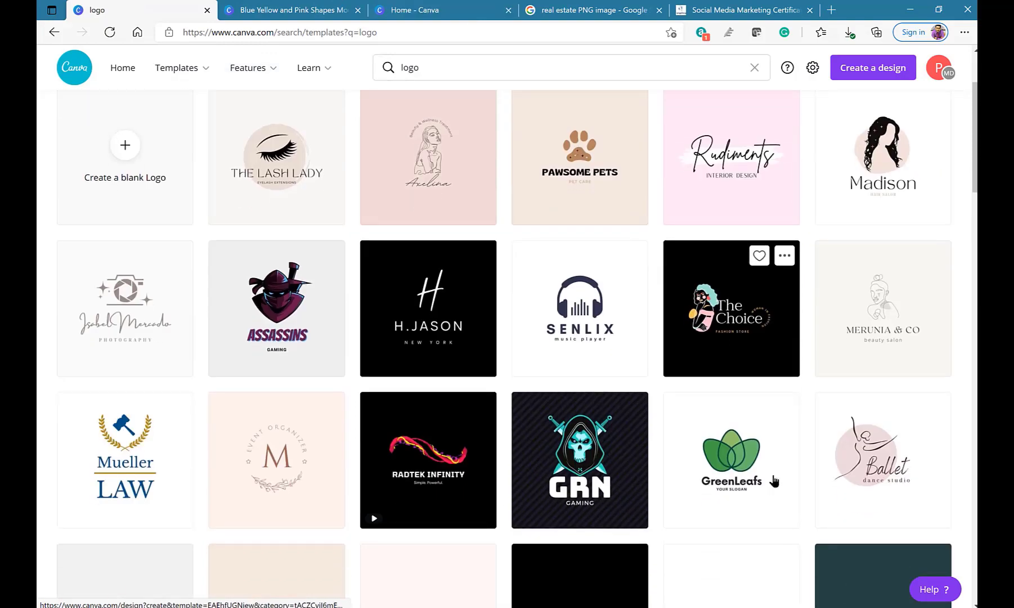
scroll(486, 326, "down", 4)
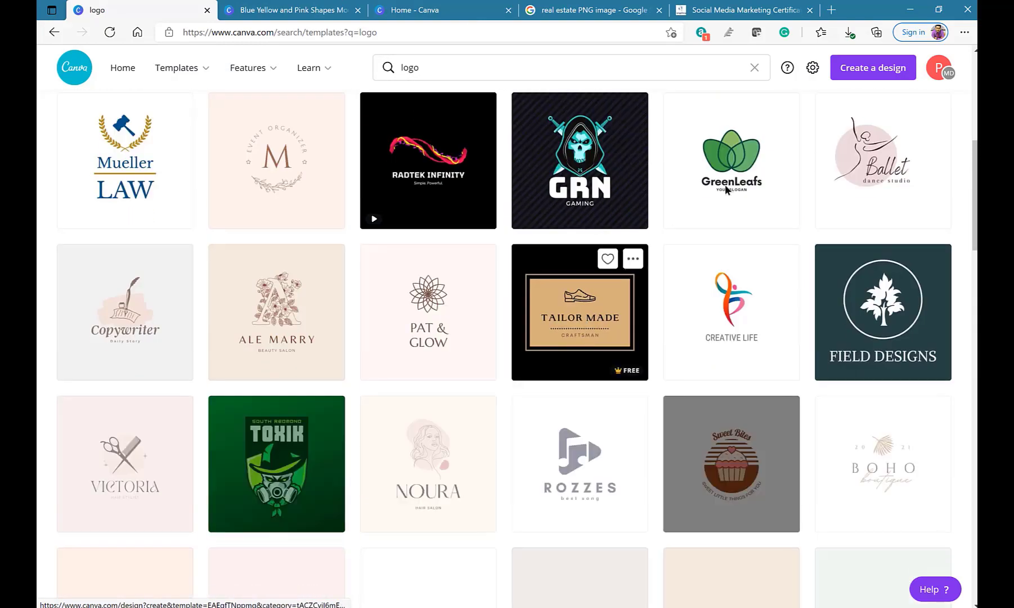
scroll(625, 443, "down", 2)
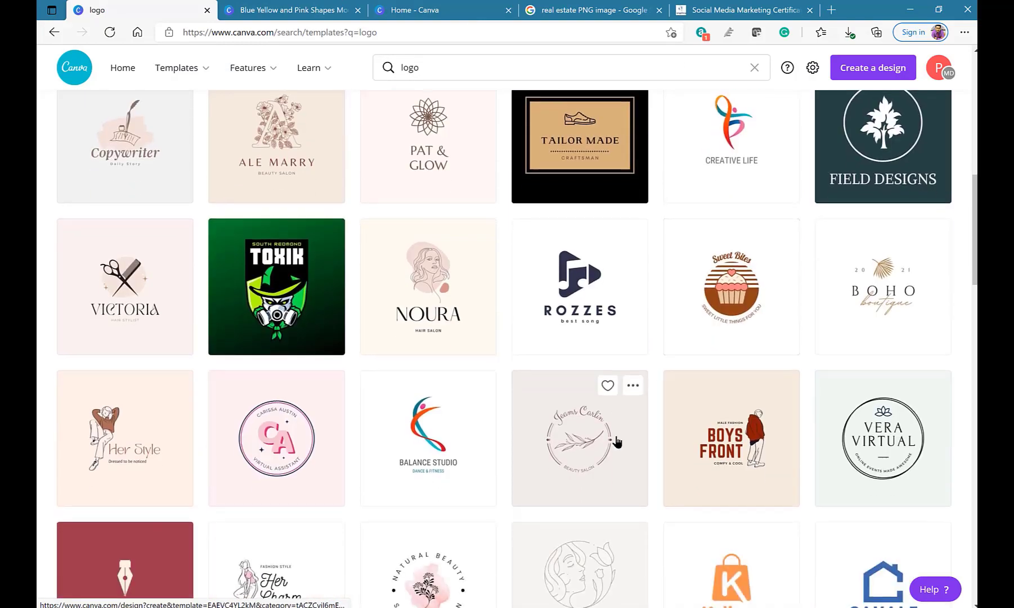
scroll(617, 442, "up", 2)
scroll(617, 442, "up", 2)
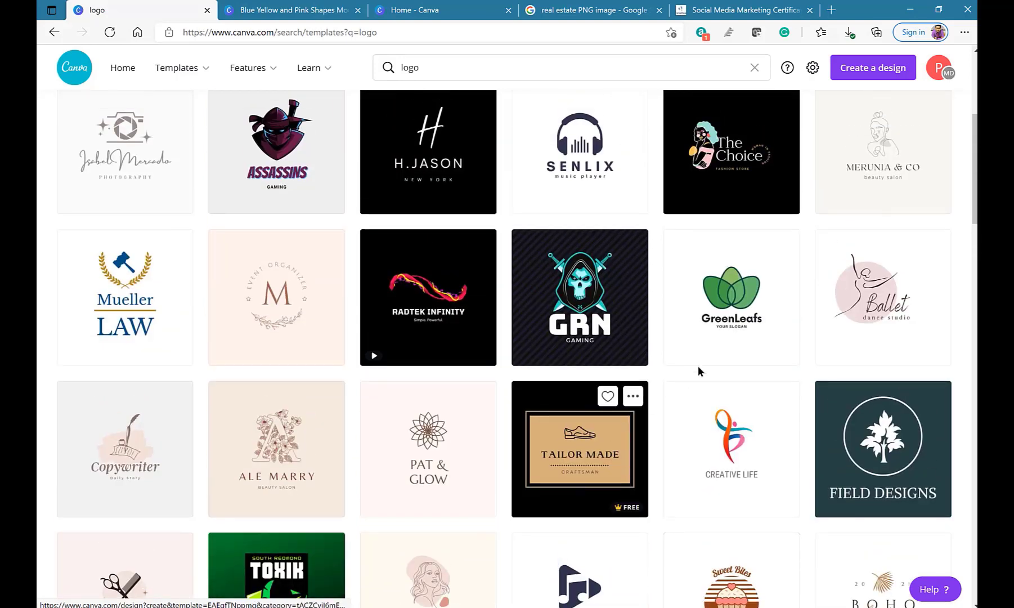
left_click(741, 296)
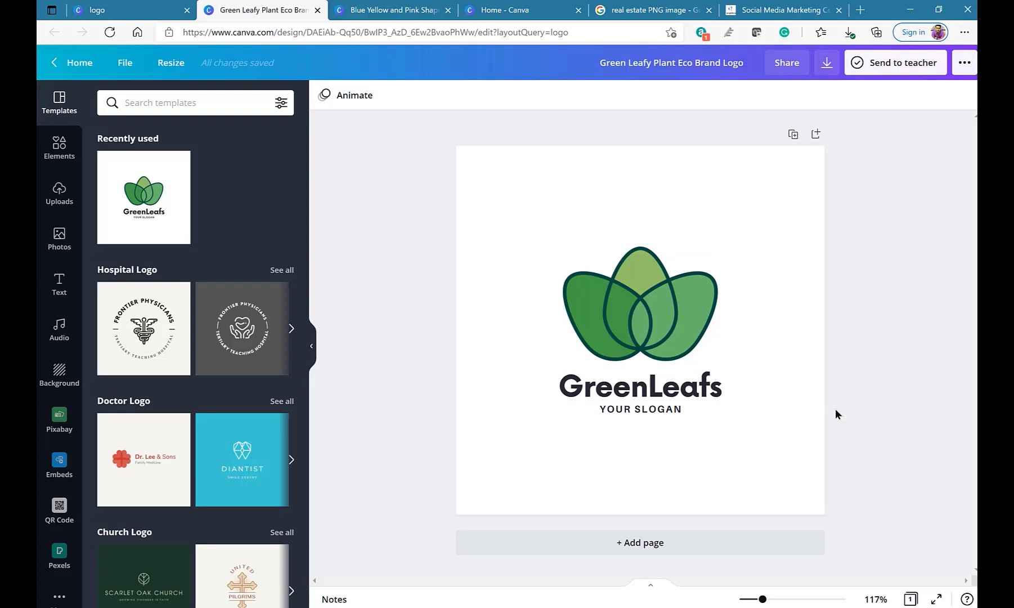
- Search the elements for "key" and delete the green leaf graphic above the GreenLeafs text
scroll(224, 385, "down", 3)
scroll(224, 385, "up", 3)
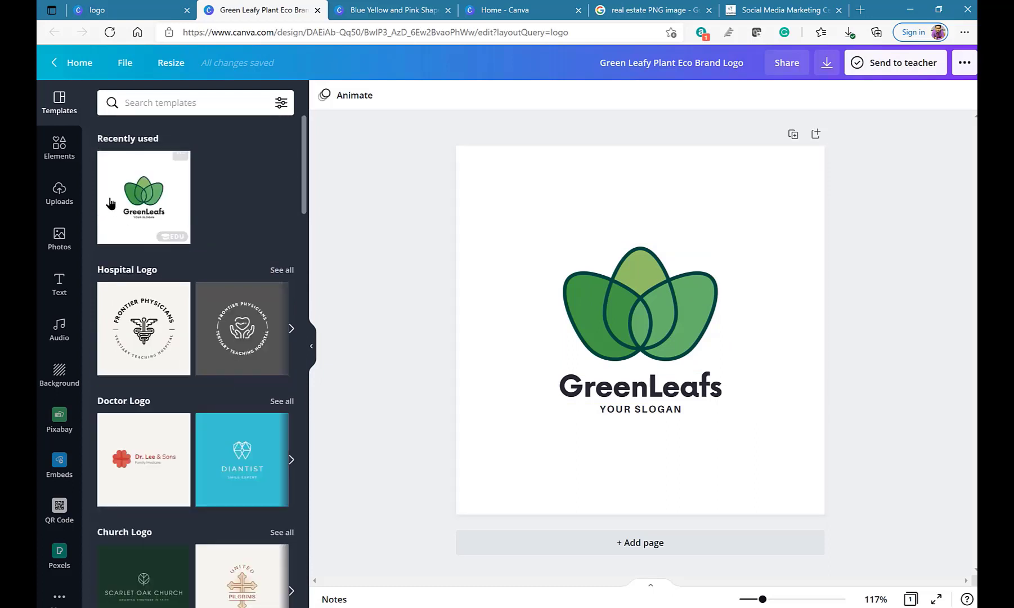
left_click(59, 146)
left_click(163, 101)
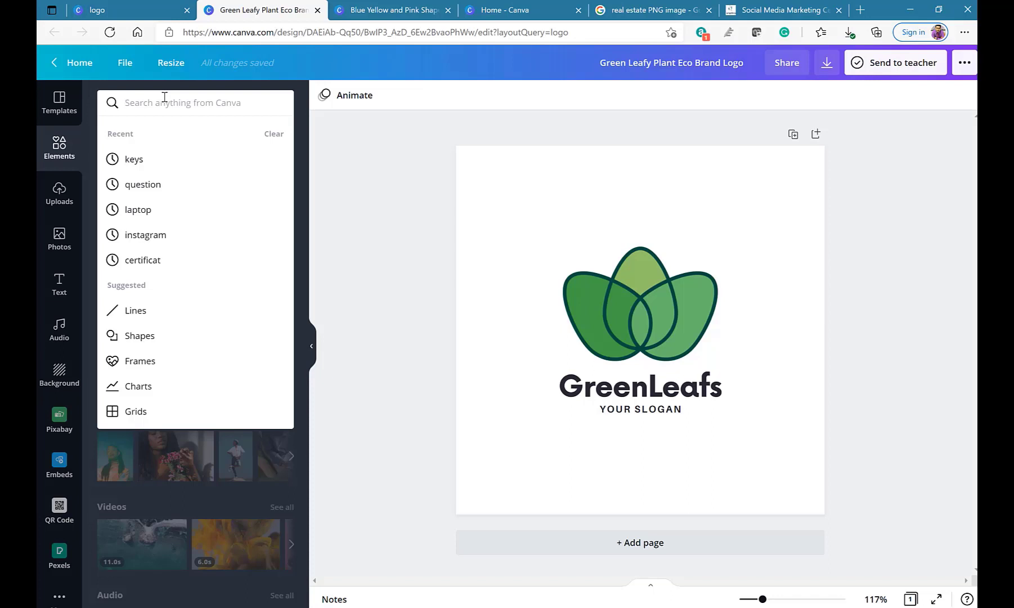
type("key")
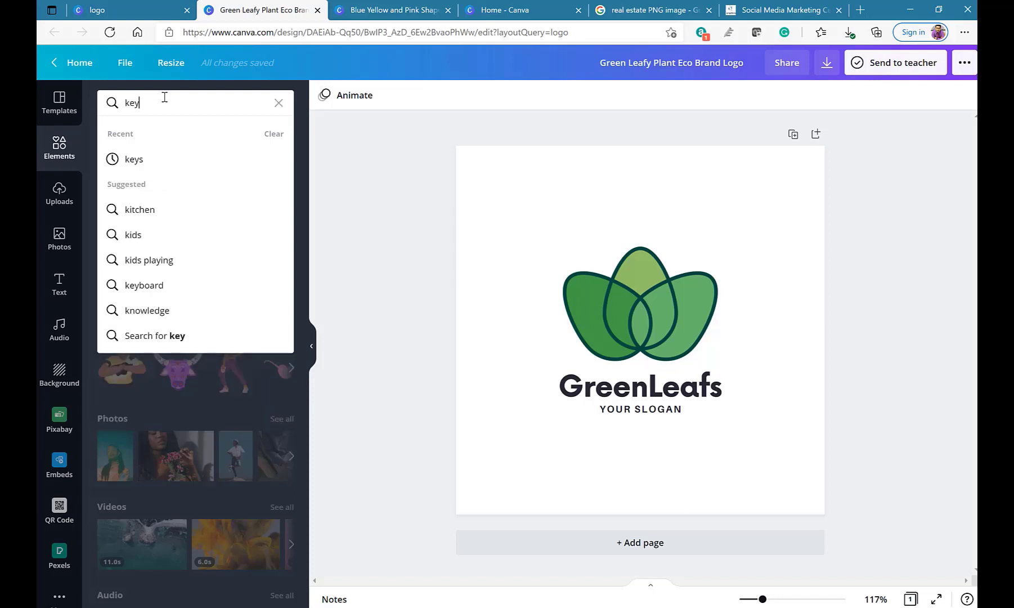
key("Return")
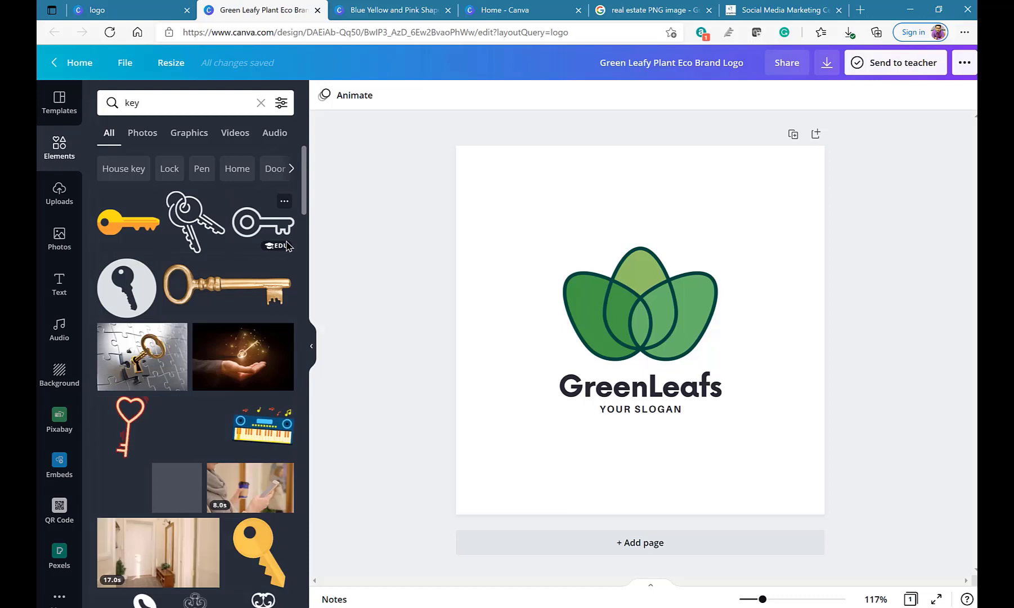
left_click(625, 308)
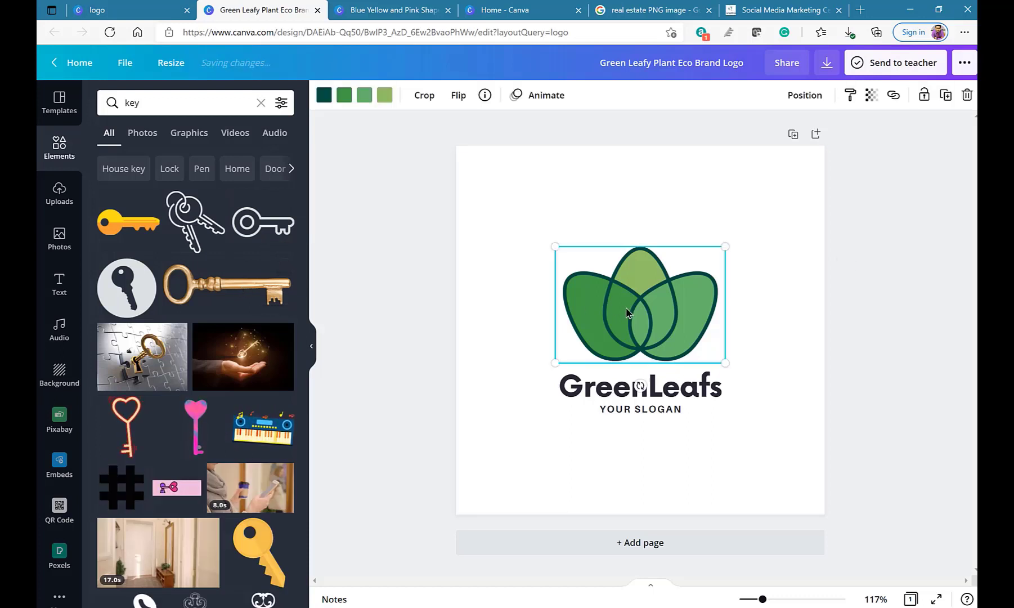
key("Delete")
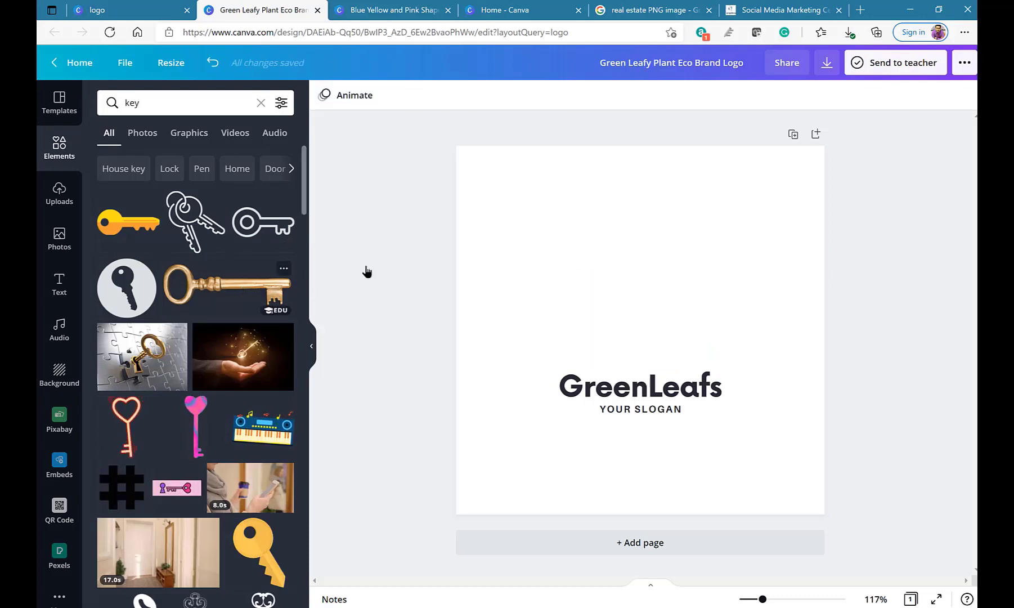
- Add the horizontal gold key image to the page, shrink it, and place it directly above the GreenLeafs text
left_click_drag(205, 276, 600, 294)
left_click_drag(790, 263, 690, 309)
left_click_drag(666, 359, 713, 353)
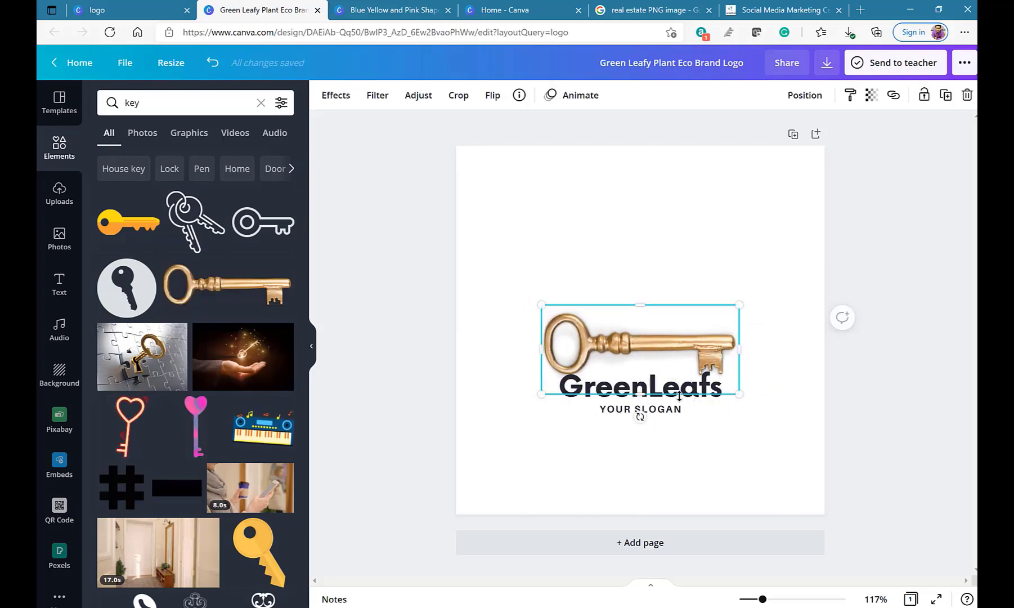
left_click(632, 428)
left_click_drag(638, 334, 637, 316)
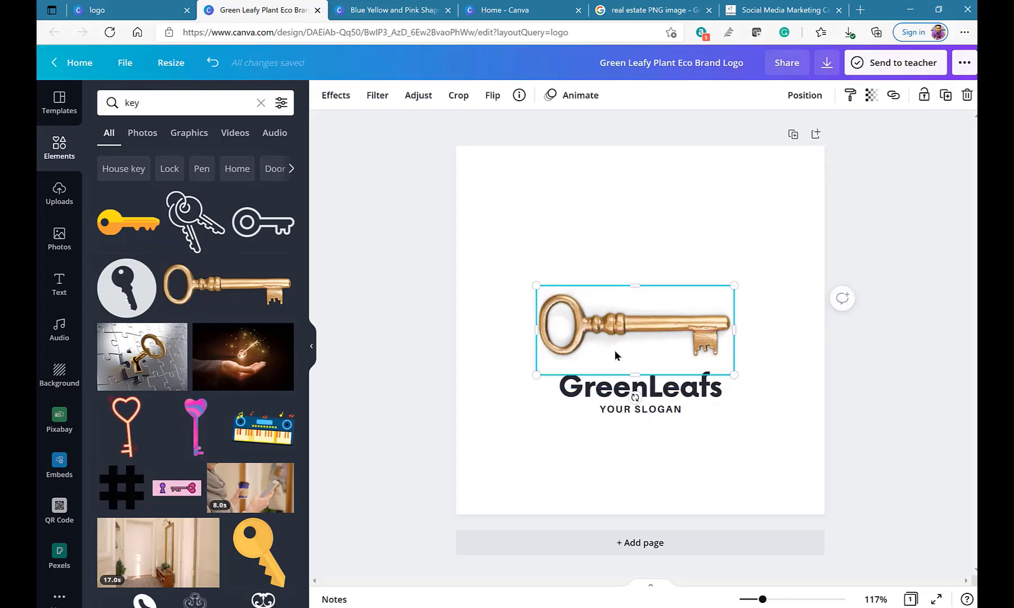
- Replace the GreenLeafs text with "Lodha" and set its font size to 23
left_click(673, 390)
left_click(673, 391)
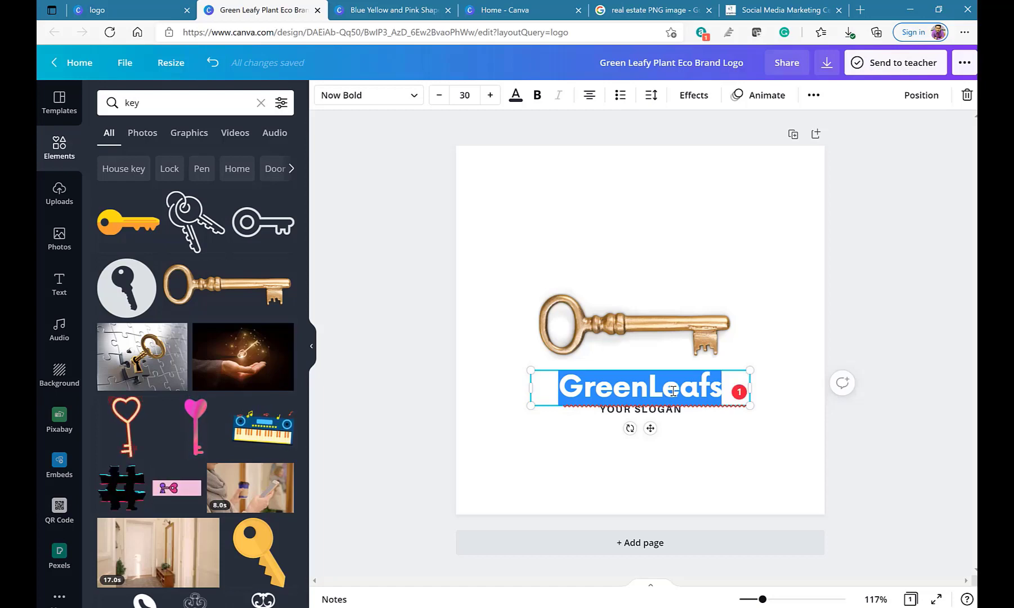
type("Lodha")
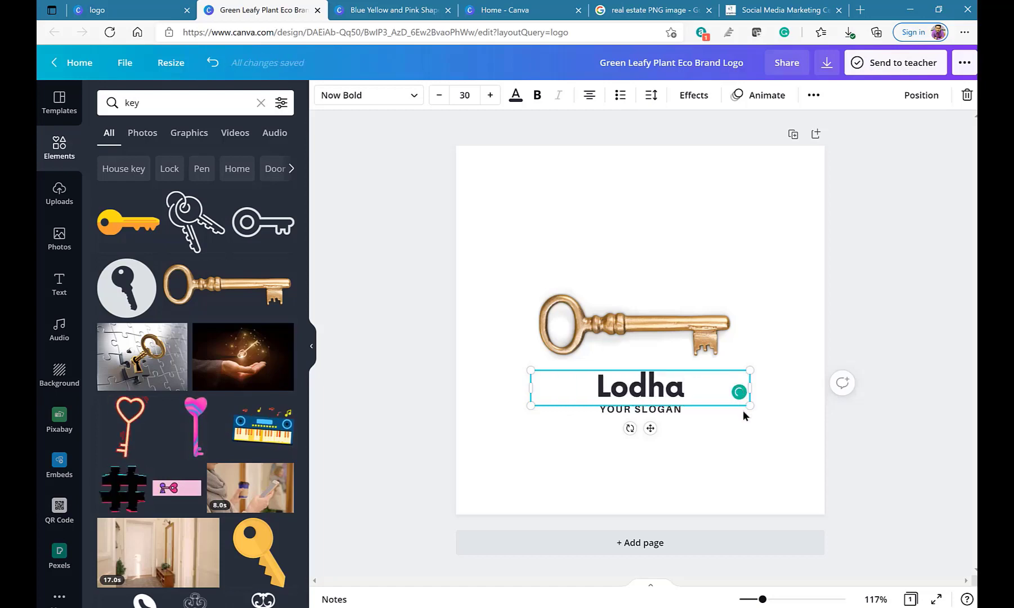
left_click(714, 414)
left_click(677, 400)
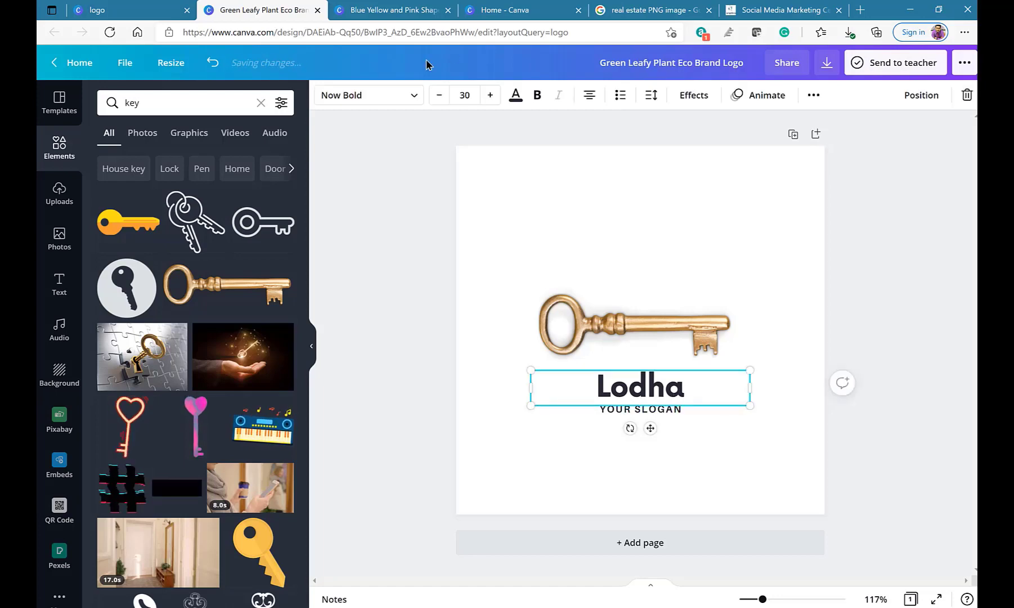
left_click(438, 95)
left_click(438, 95)
left_click(438, 95)
left_click(438, 96)
left_click(438, 95)
left_click(438, 95)
left_click(438, 95)
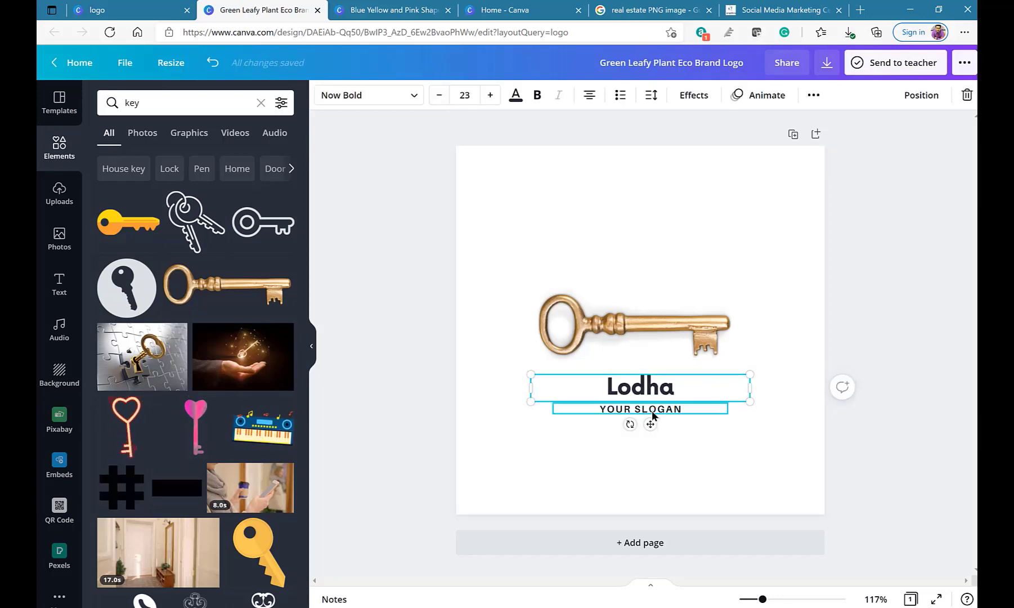
- Move the Lodha text up under the key's shaft and delete the YOUR SLOGAN text
left_click_drag(650, 424, 654, 381)
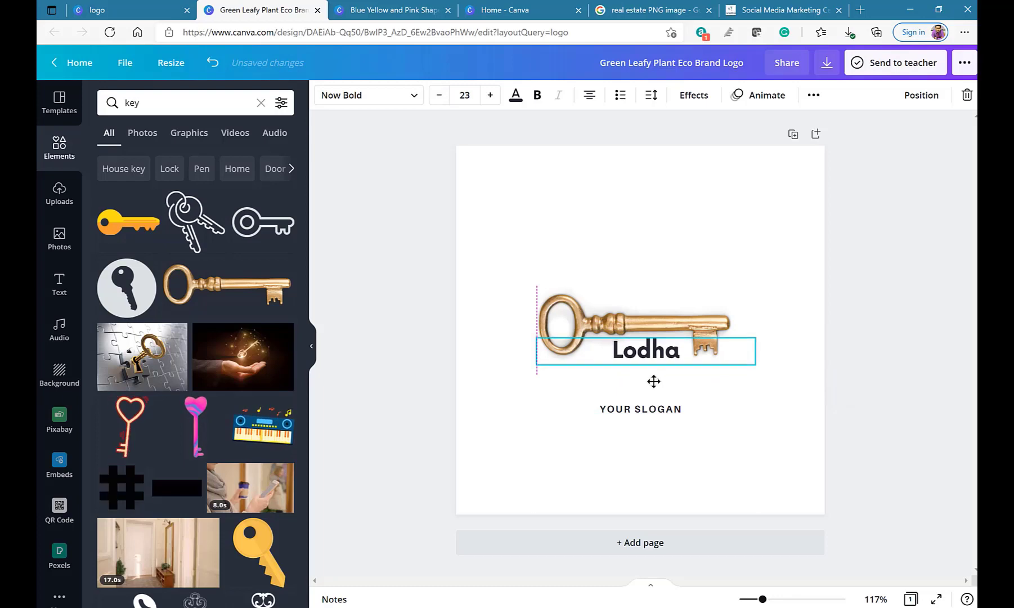
left_click(656, 414)
key("Delete")
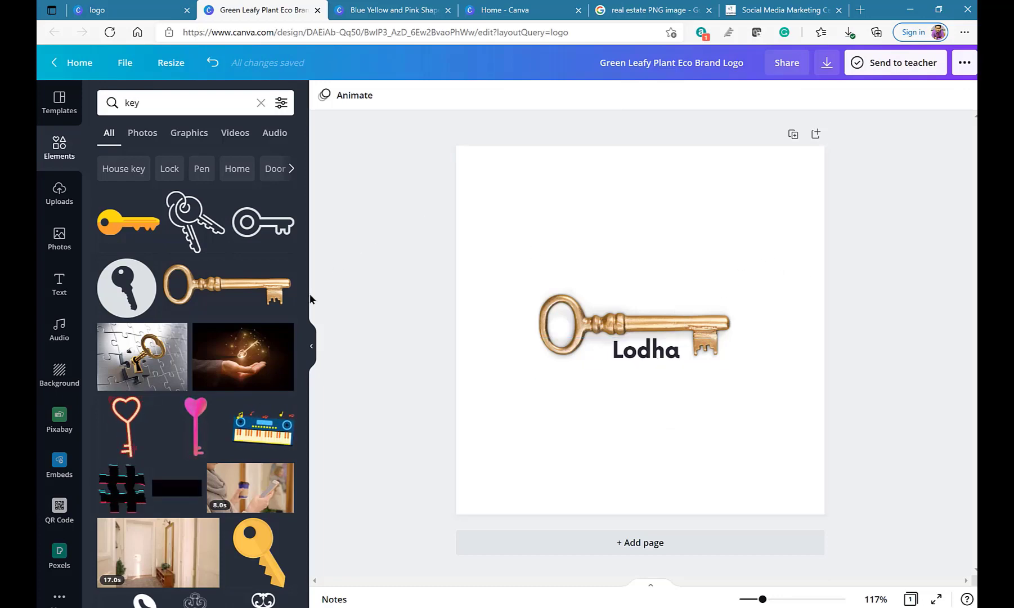
left_click(156, 13)
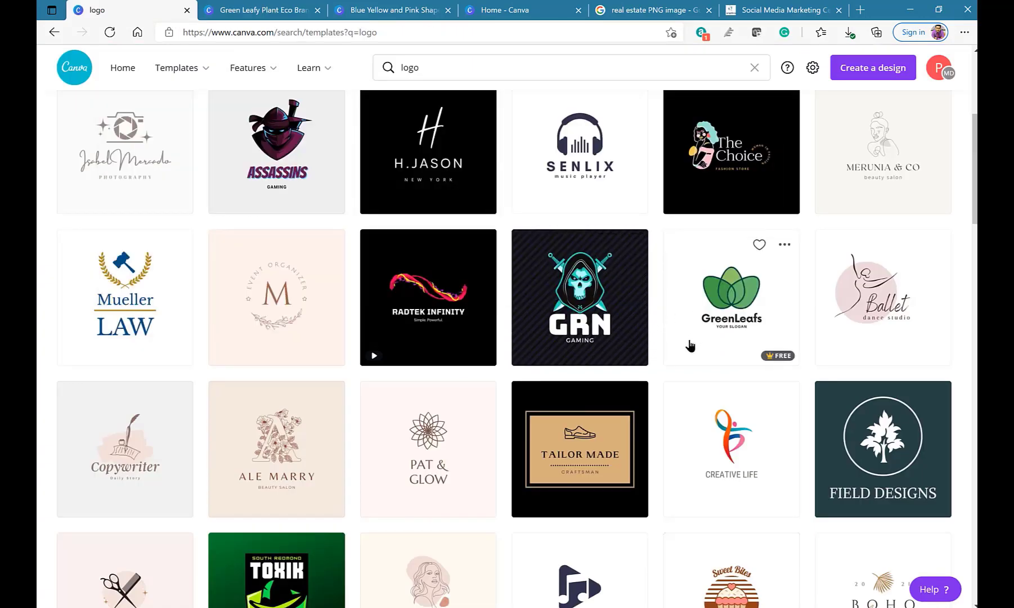
left_click(417, 7)
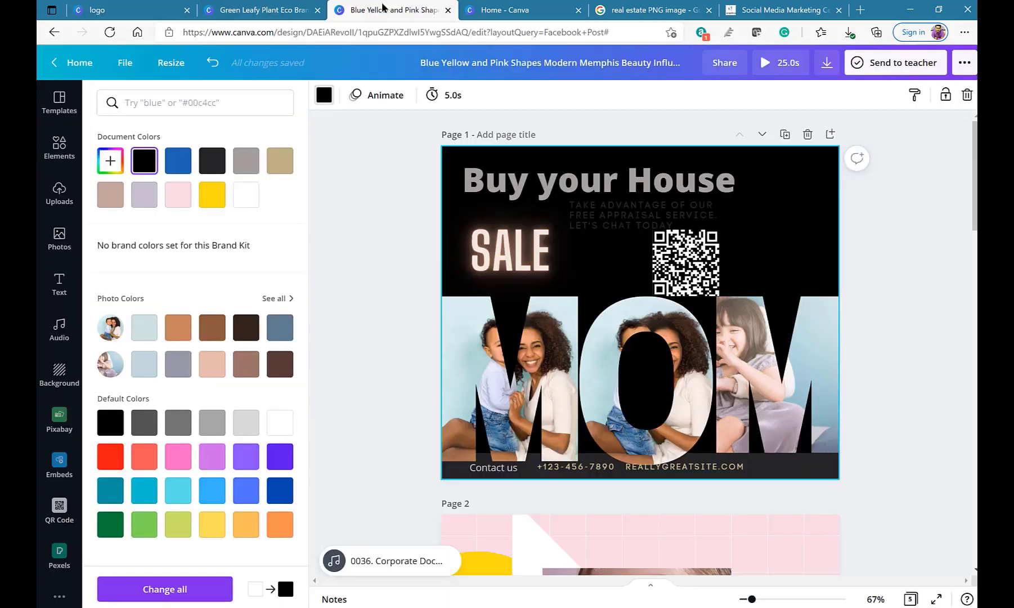
left_click(282, 11)
- Set the Lodha text's font size to 18 and fit it beneath the shaft beside the key's teeth
left_click(661, 355)
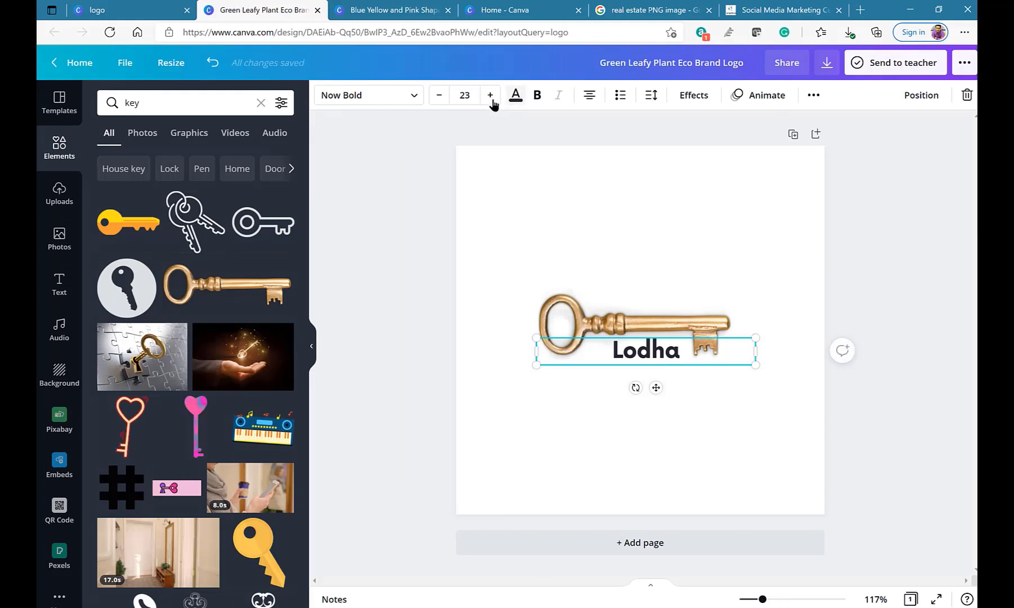
left_click(439, 94)
left_click(439, 94)
left_click(439, 96)
left_click(439, 95)
left_click(439, 95)
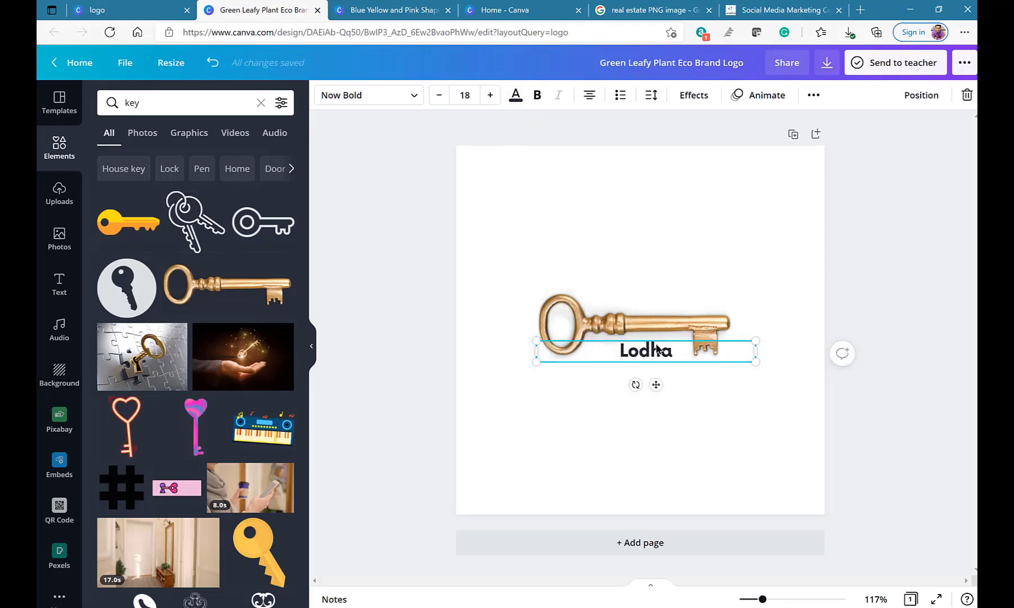
left_click_drag(656, 343, 661, 339)
left_click(844, 411)
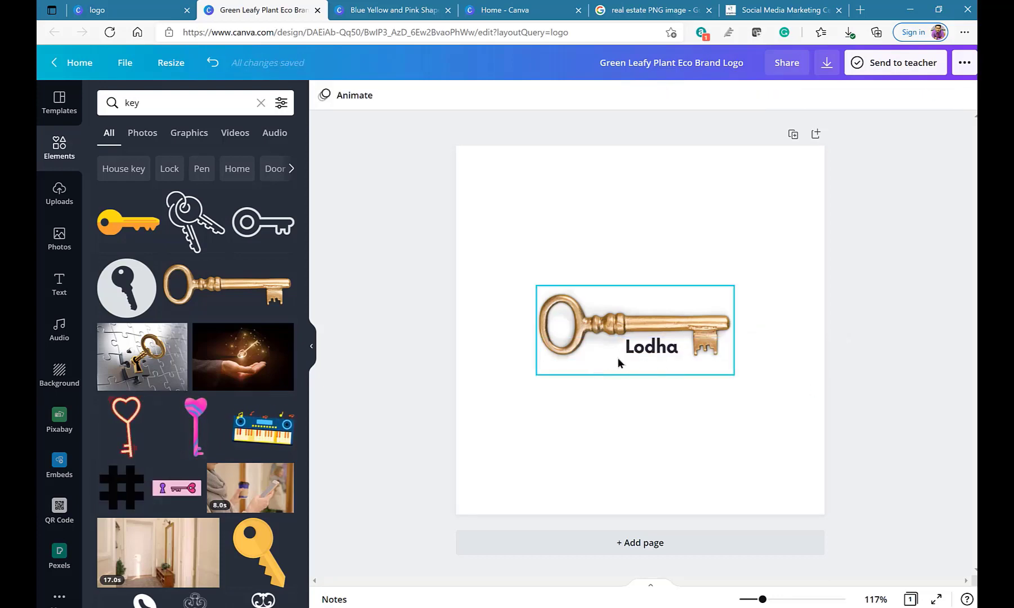
- Add a body text element reading "Build your house" to the page
left_click(62, 198)
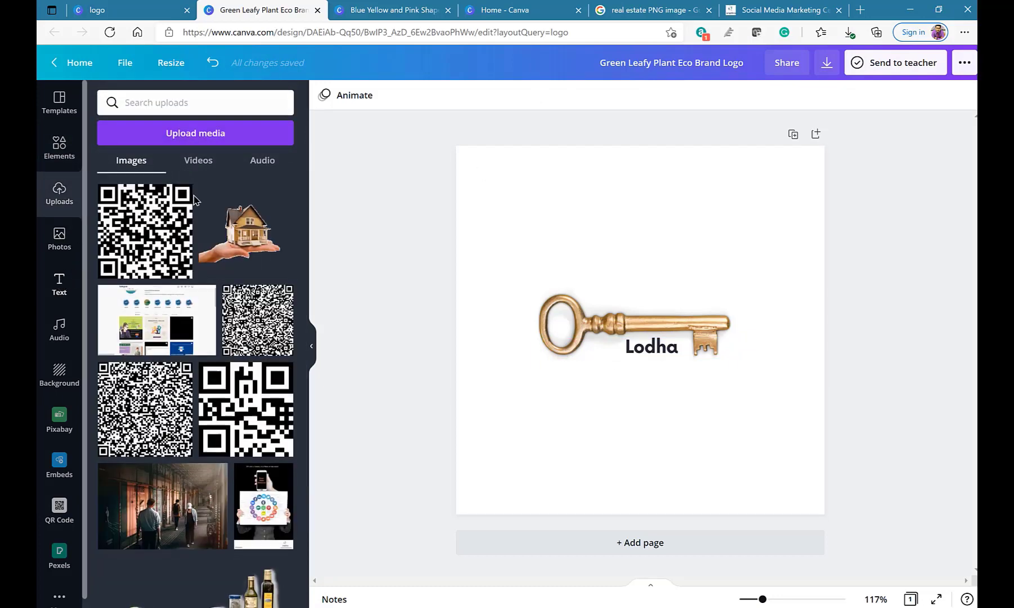
left_click(60, 284)
left_click(170, 234)
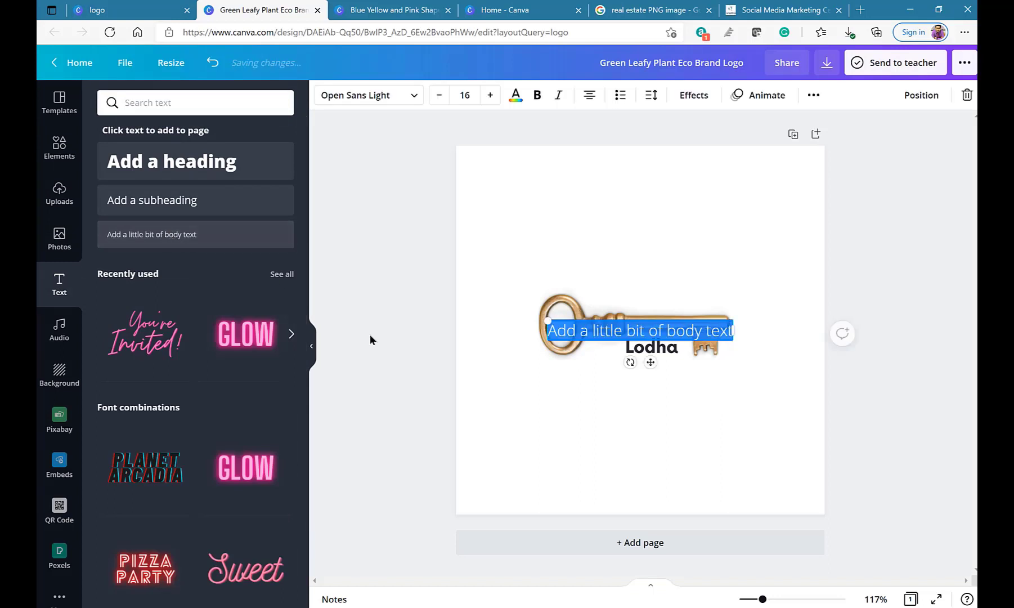
type("B")
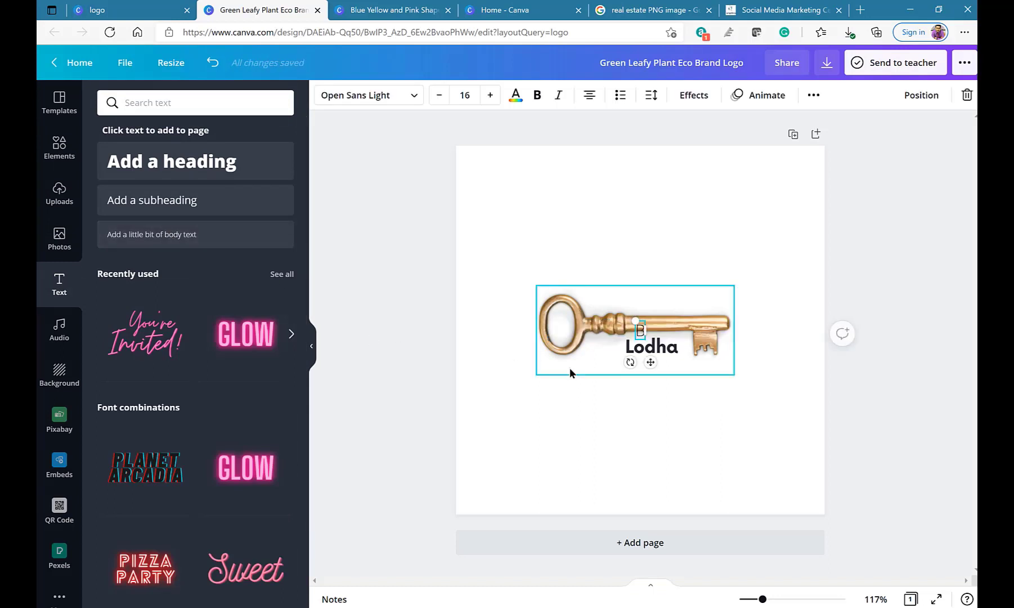
type("uild yo")
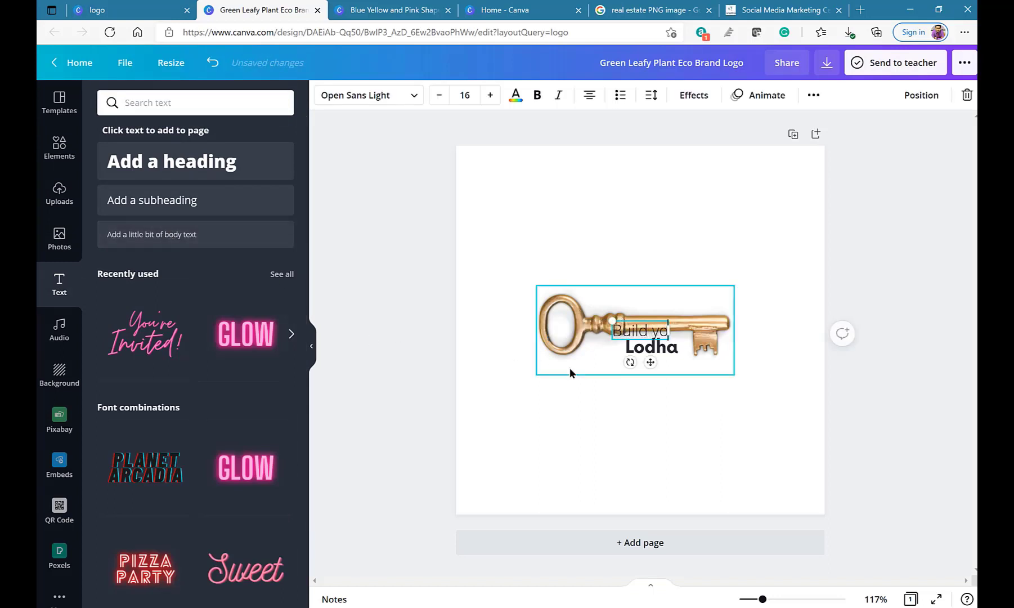
type("ur house")
- Set the "Build your house" text's font size to 7 and move it directly beneath Lodha
key("ctrl+a")
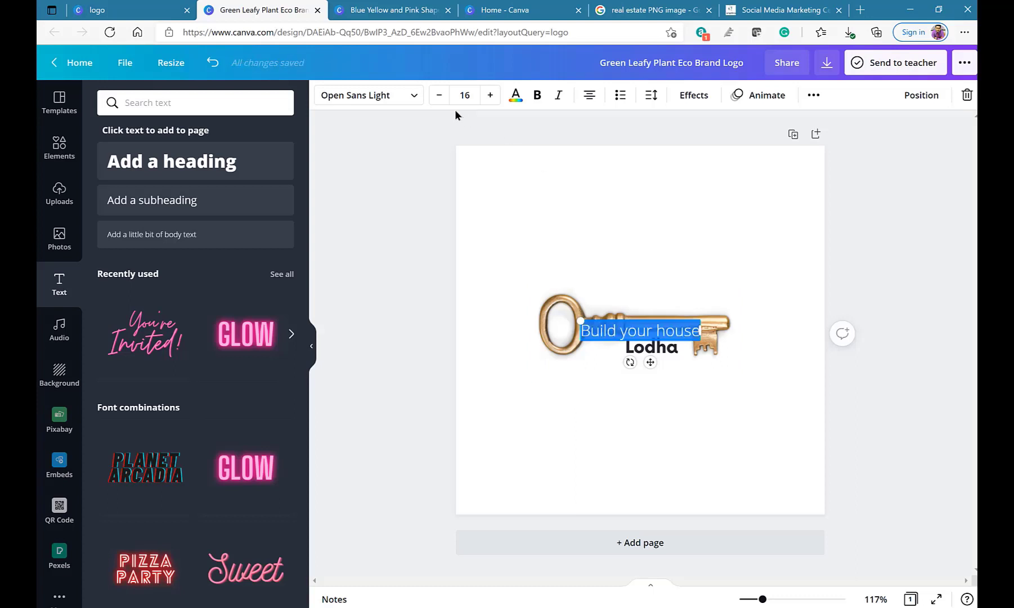
left_click(435, 96)
left_click(434, 96)
left_click(434, 96)
left_click(434, 95)
left_click(434, 95)
left_click(434, 95)
left_click(435, 96)
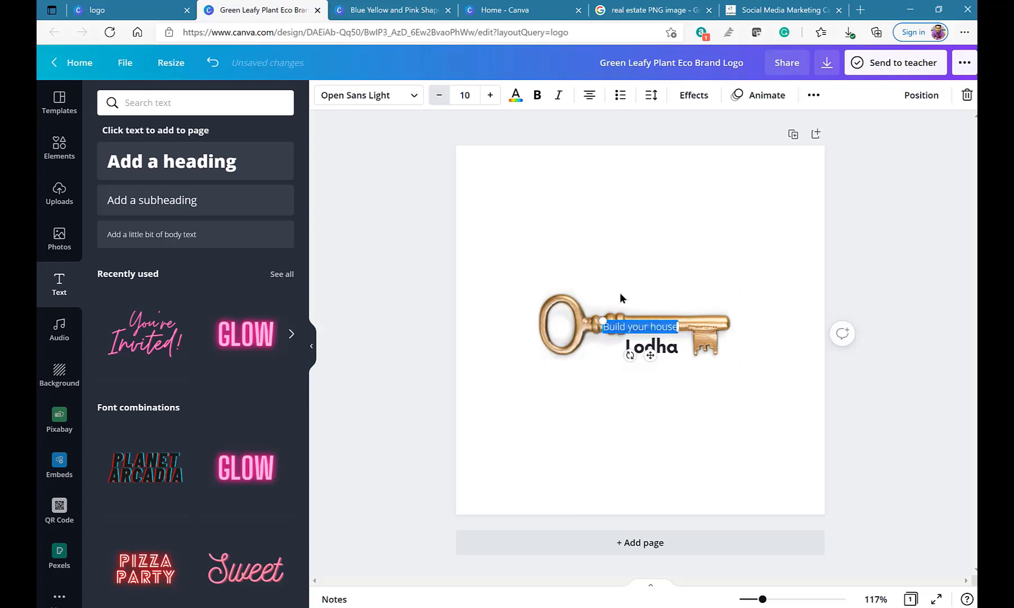
left_click_drag(647, 354, 656, 392)
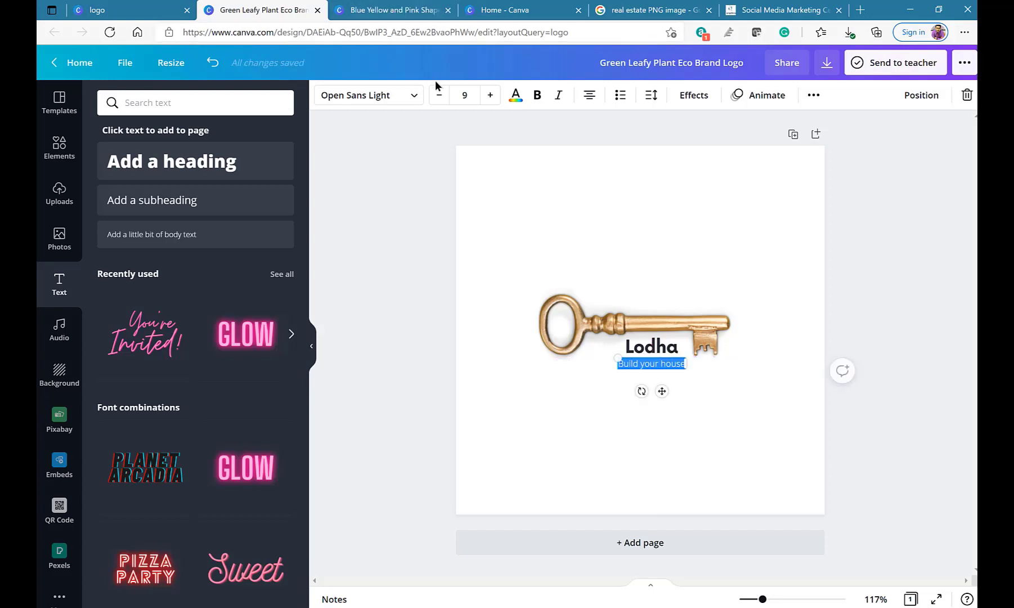
left_click(632, 215)
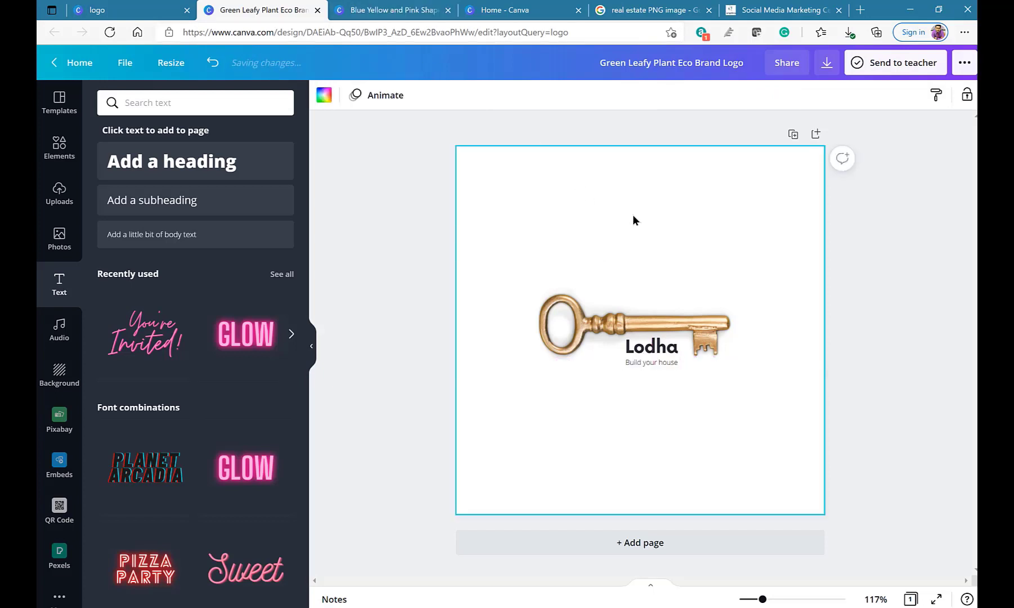
- Extend the tagline beneath Lodha to read "Build your house with us"
left_click(670, 363)
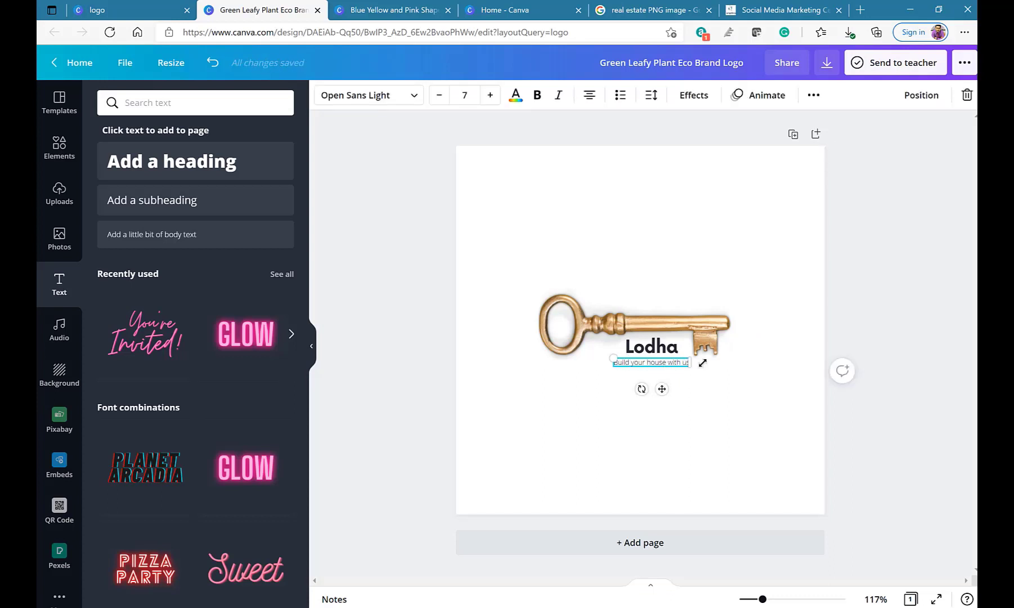
left_click(763, 395)
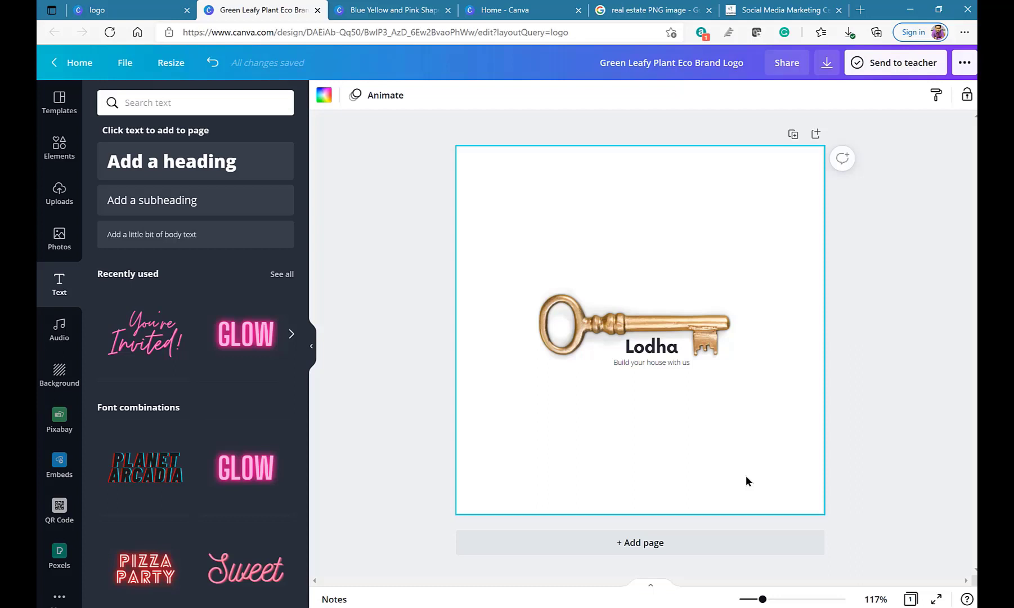
- Return to the logo template gallery, search for "video" and open the general Video template category
left_click(59, 103)
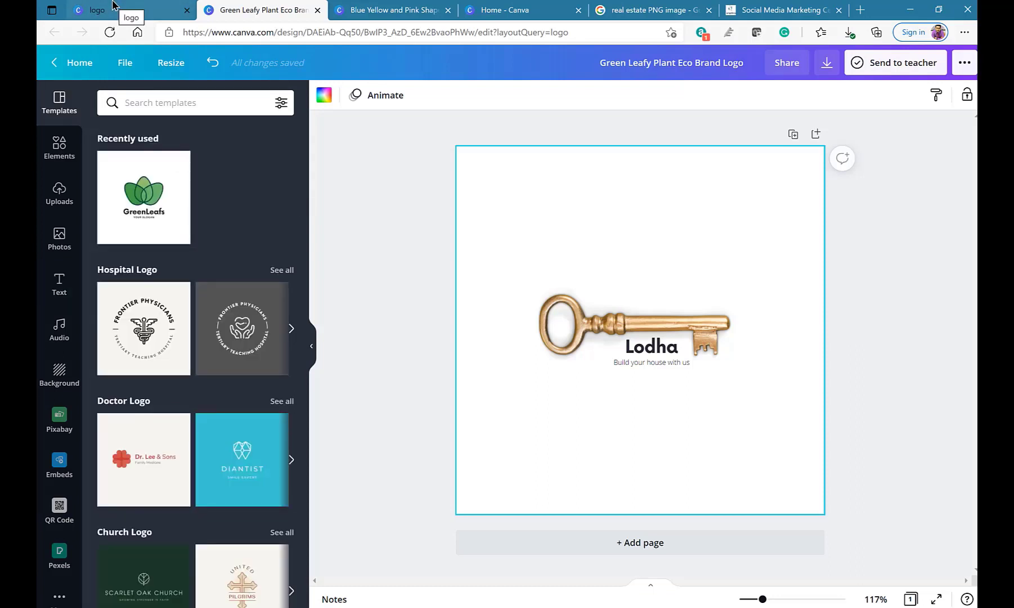
left_click(112, 5)
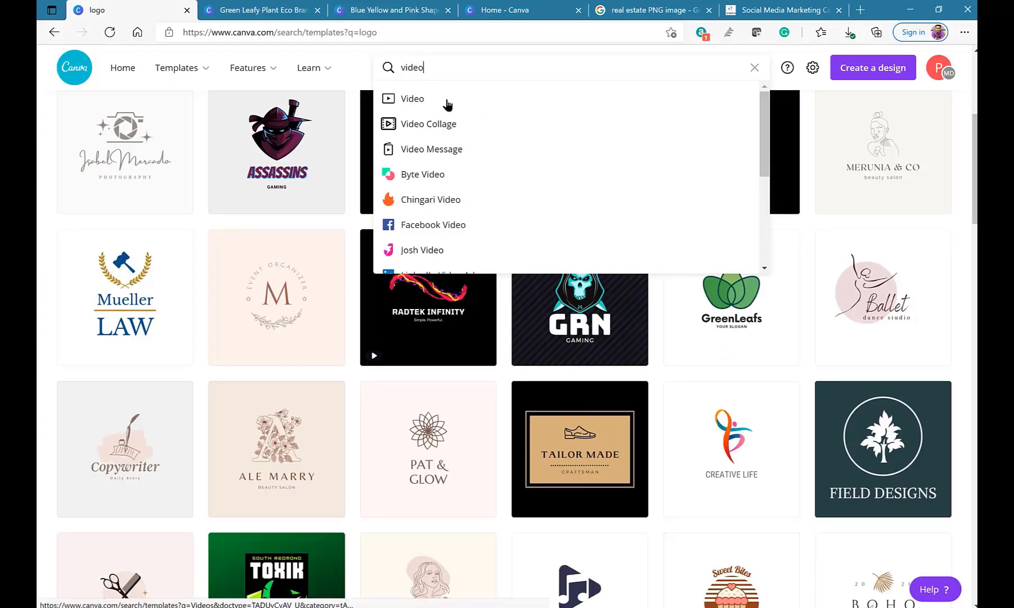
scroll(466, 193, "down", 3)
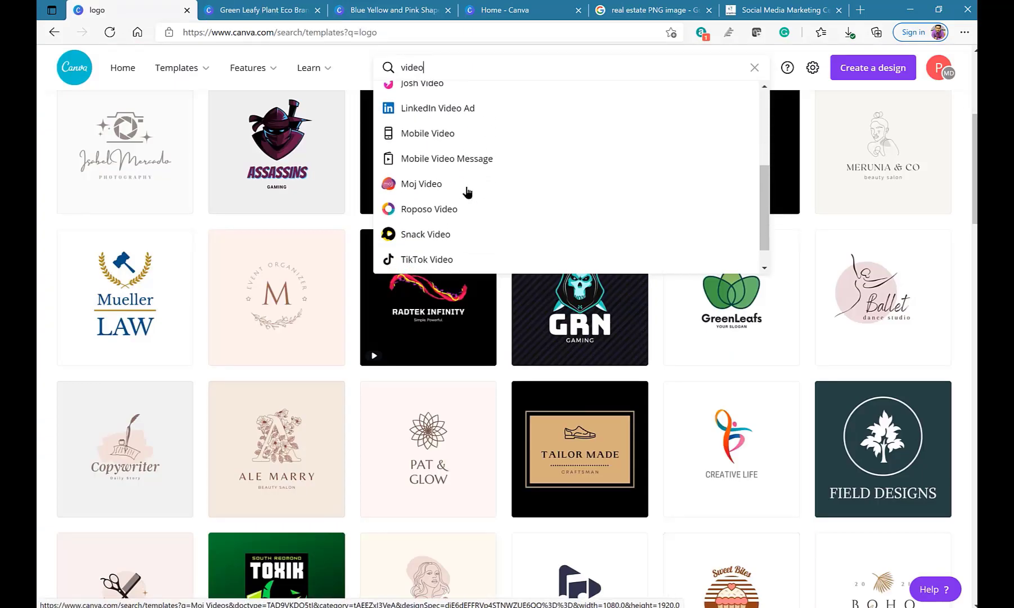
scroll(466, 193, "down", 1)
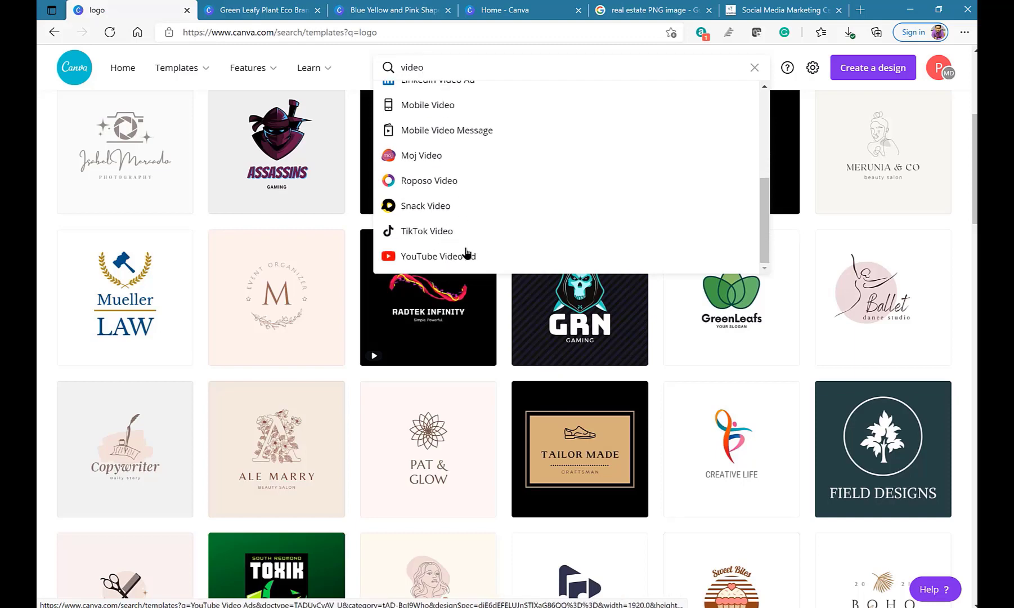
scroll(465, 260, "up", 3)
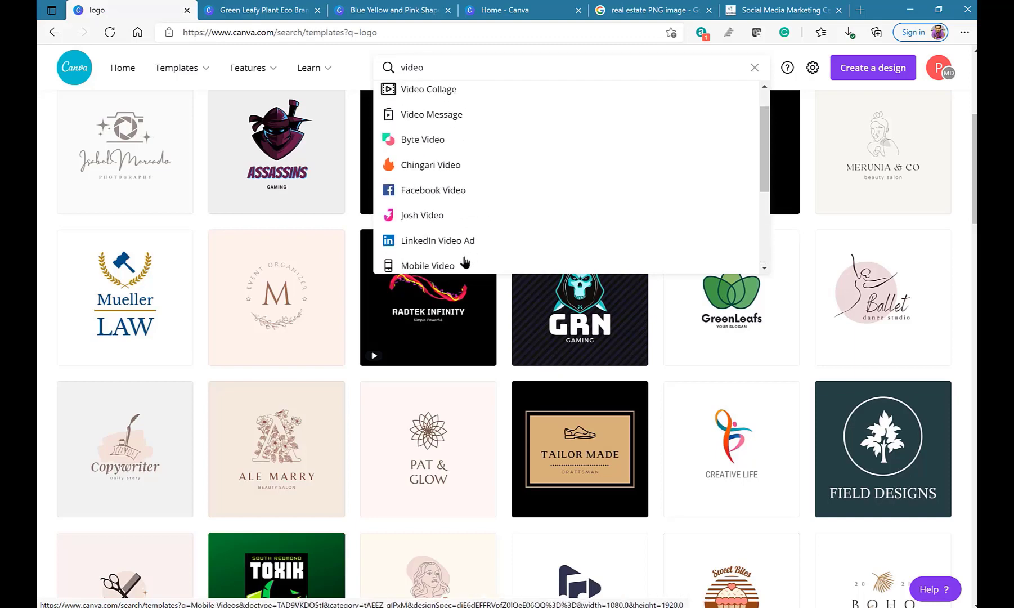
scroll(464, 261, "up", 1)
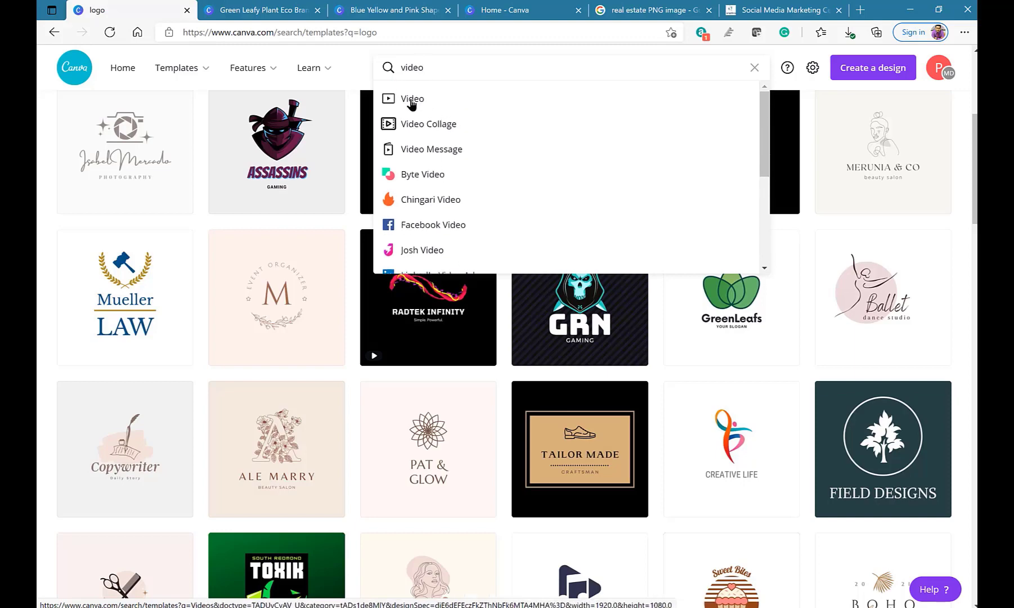
scroll(450, 166, "down", 2)
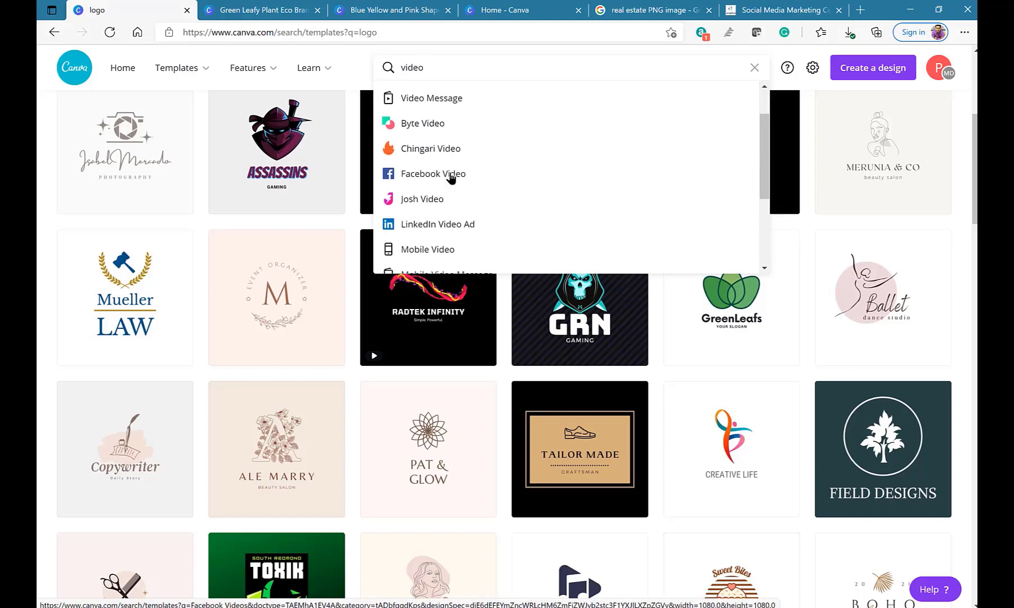
scroll(451, 177, "up", 2)
left_click(411, 102)
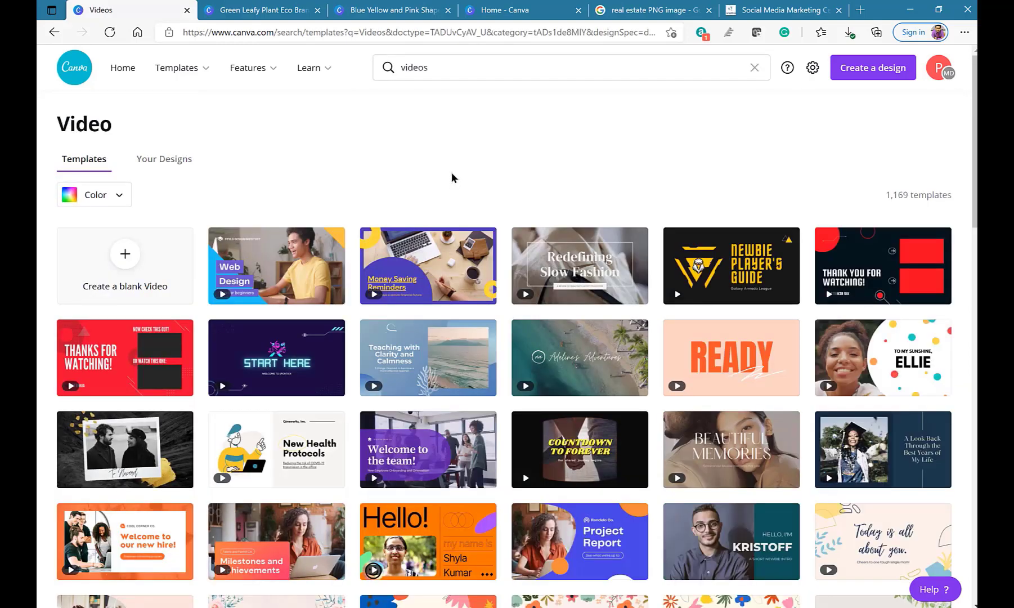
- Open the purple and blue Web Design video template as a new design, then preview the page 1 clip and page 2
left_click(297, 283)
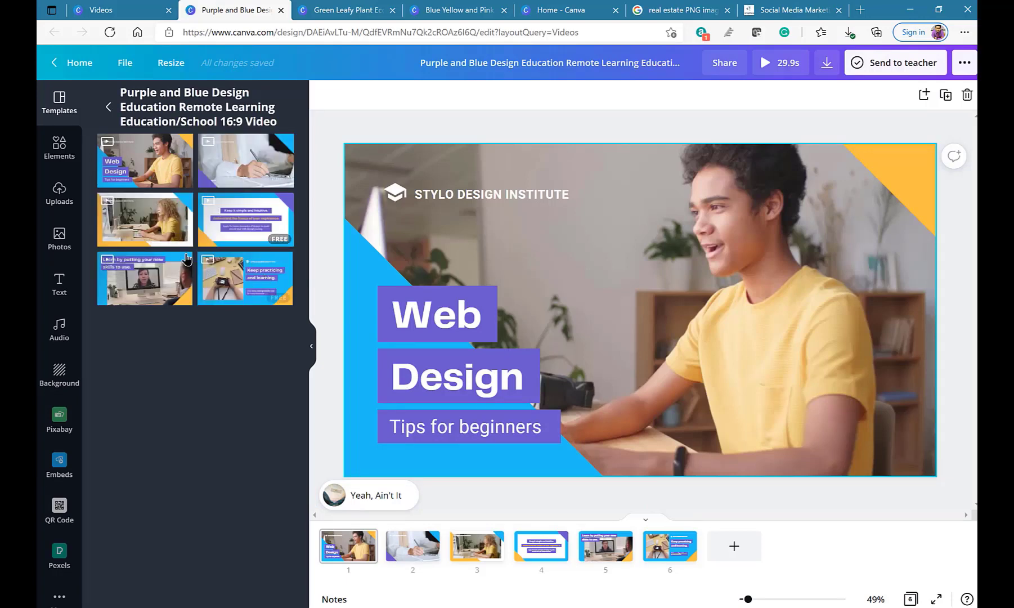
left_click(652, 283)
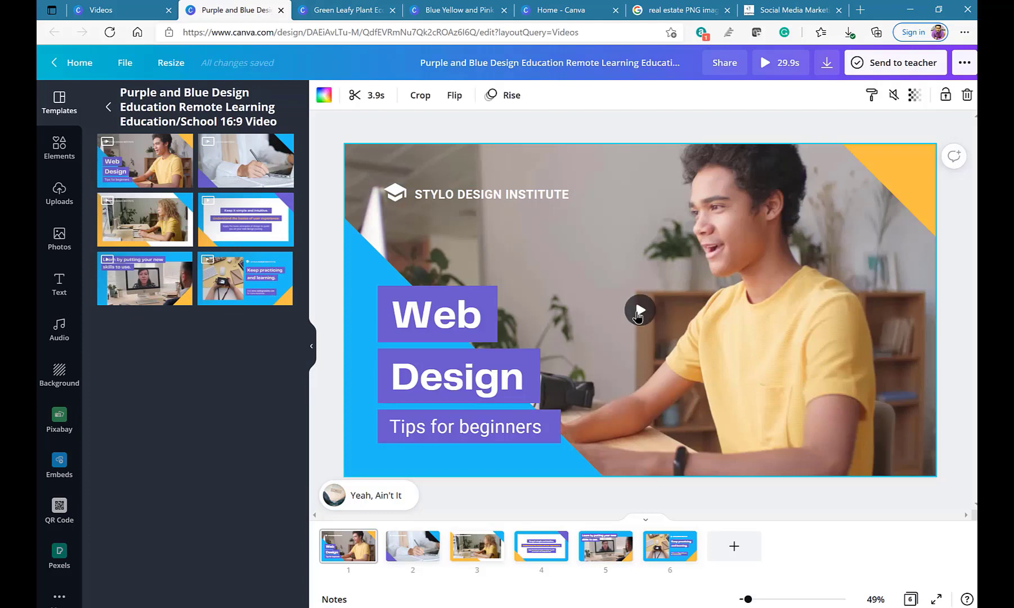
left_click(640, 310)
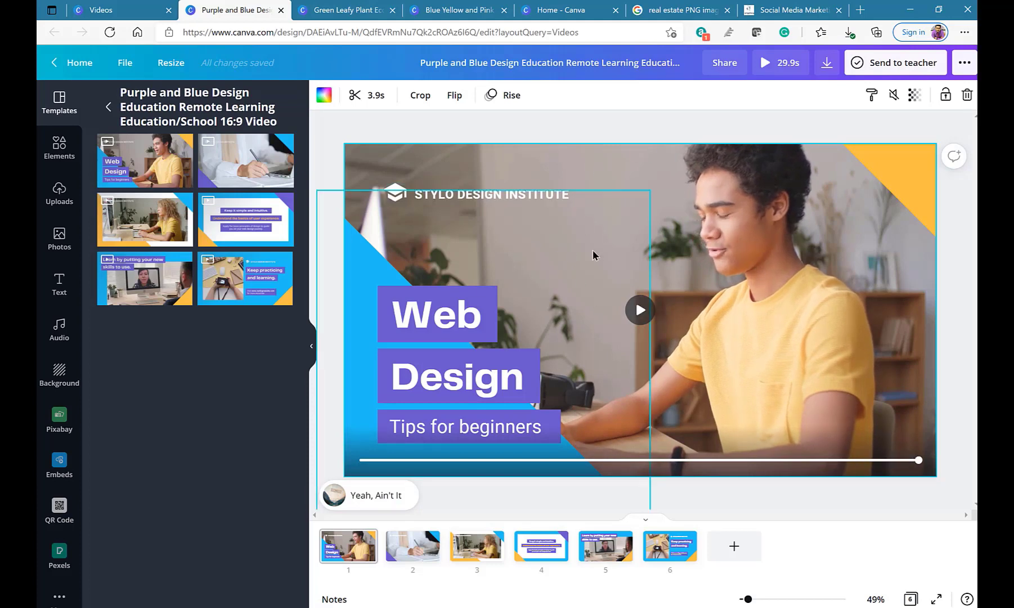
left_click(398, 546)
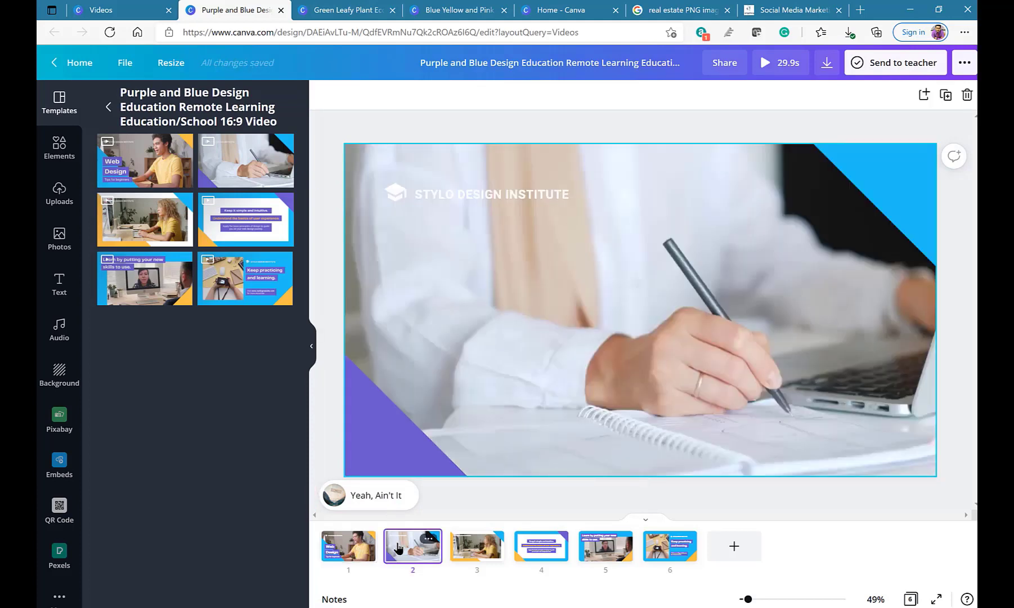
- Preview the page 3 video clip and examine the text blocks on page 4
left_click(463, 549)
left_click(654, 326)
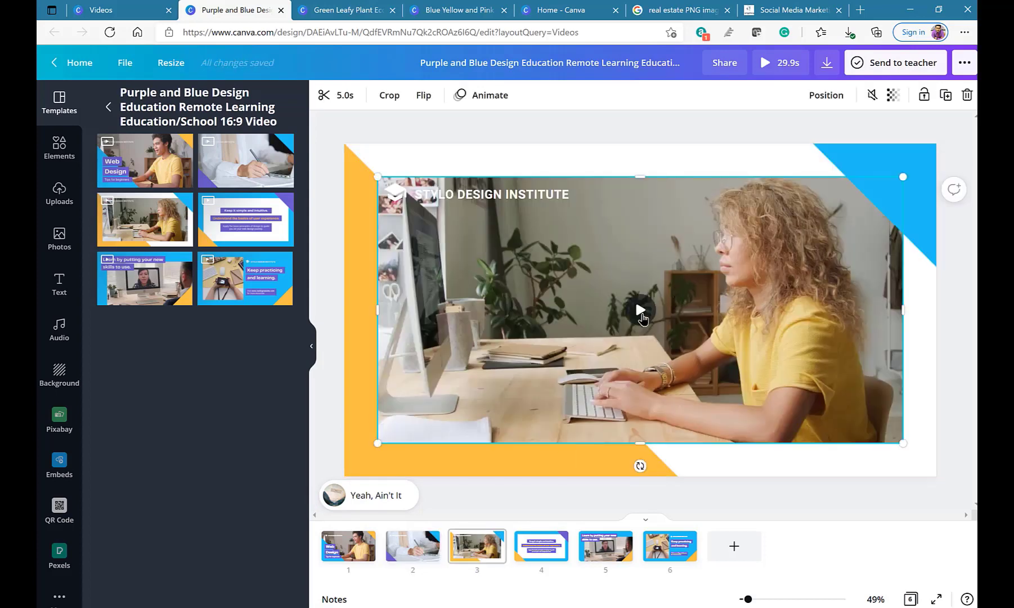
left_click(640, 310)
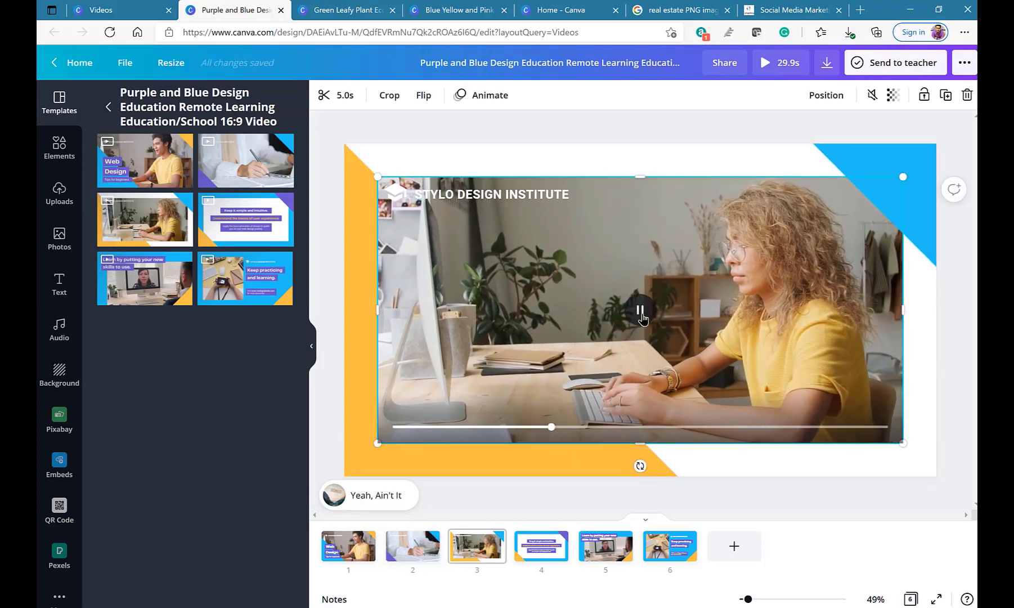
left_click(543, 544)
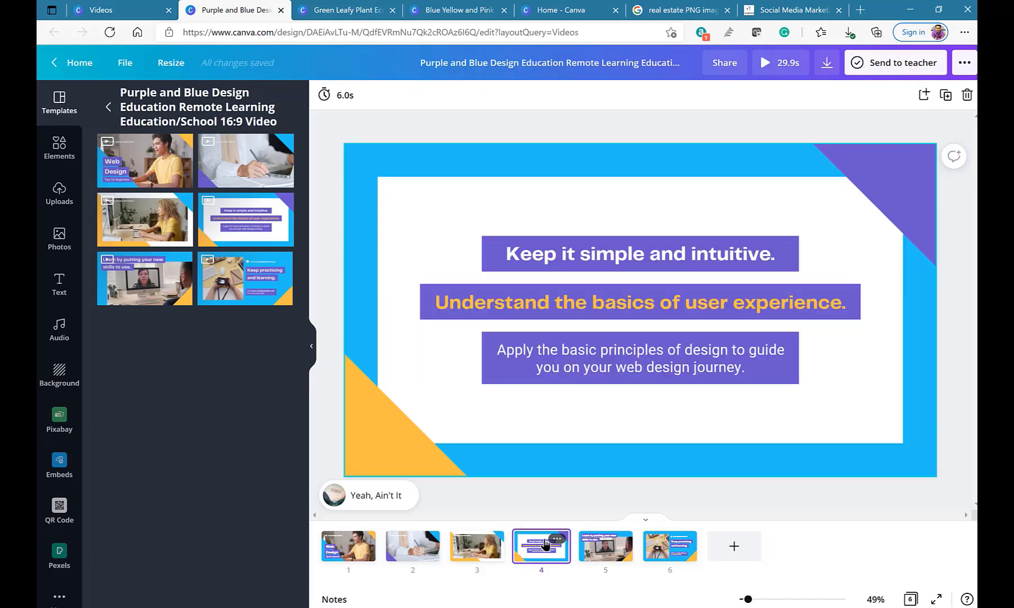
left_click(617, 318)
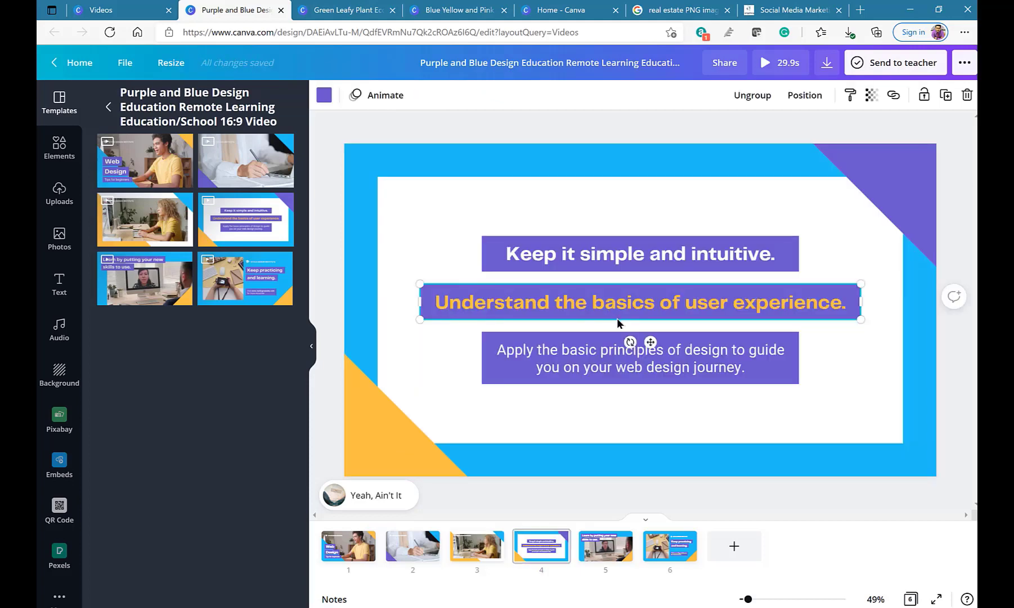
left_click(645, 284)
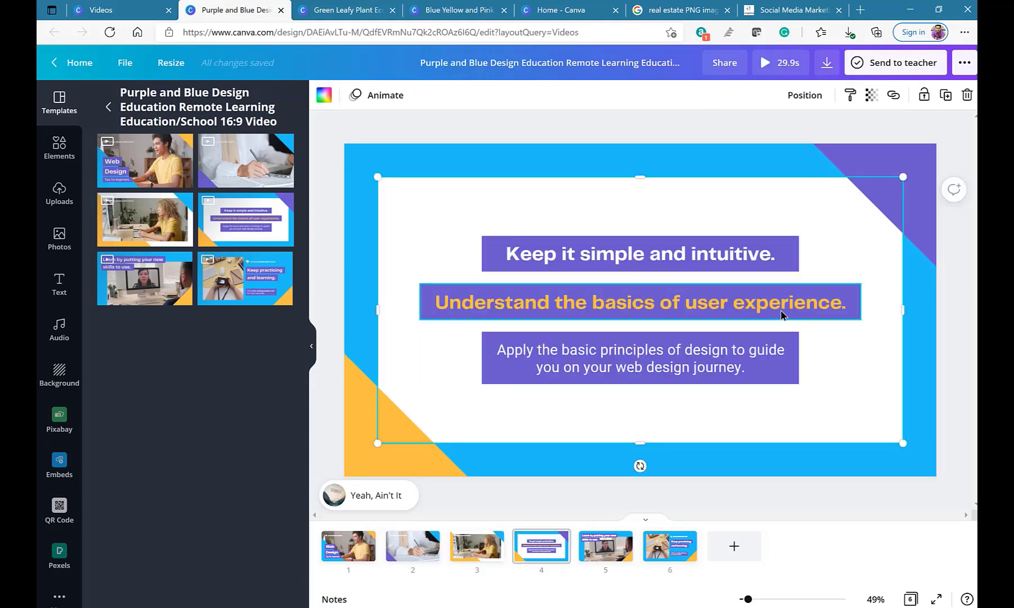
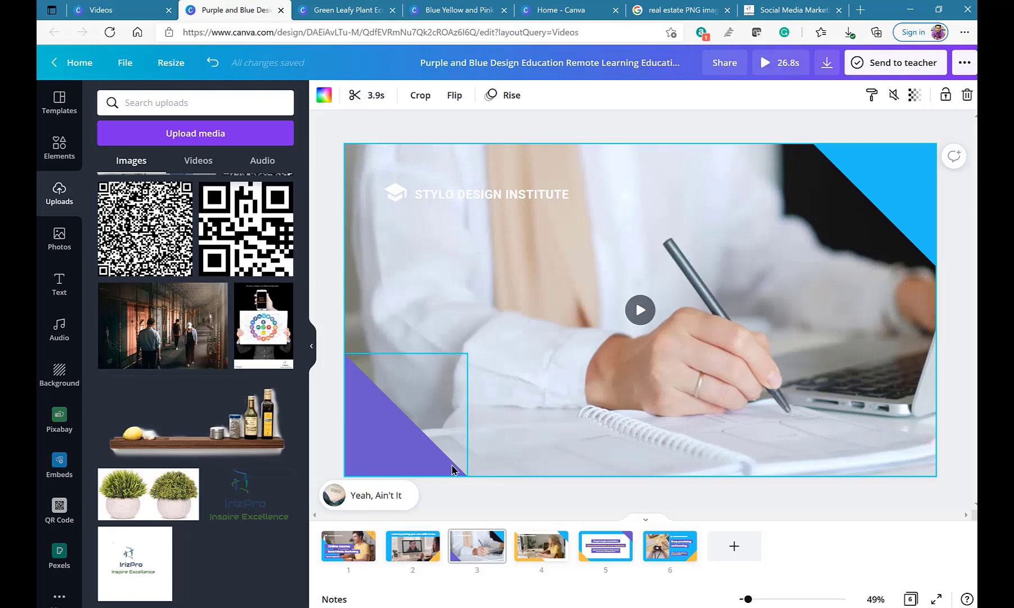
- Reorder the pages so the "Keep it simple and intuitive." page comes directly before the clip of the woman at her desk
left_click(360, 542)
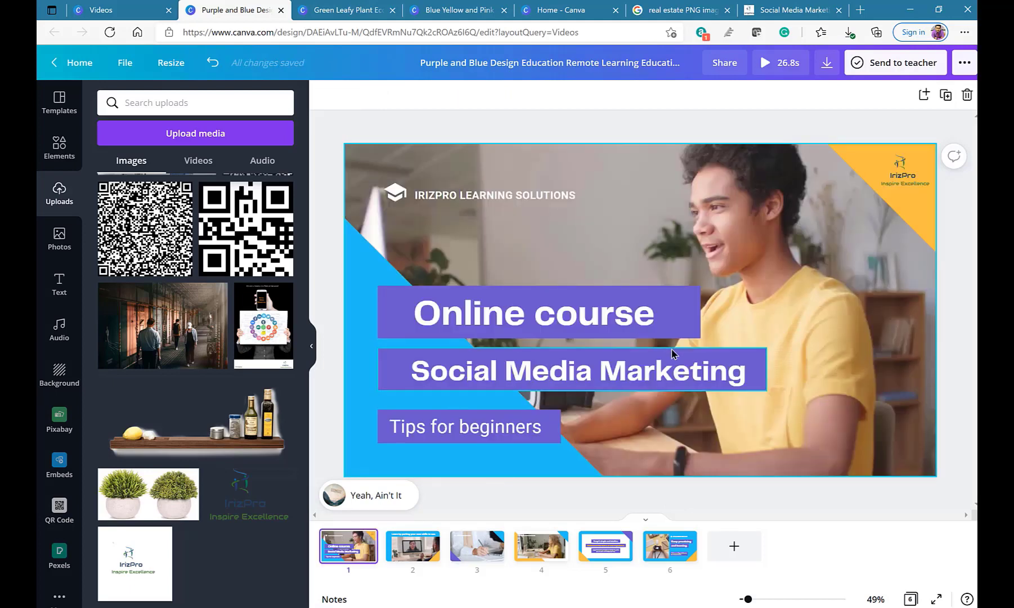
left_click(434, 542)
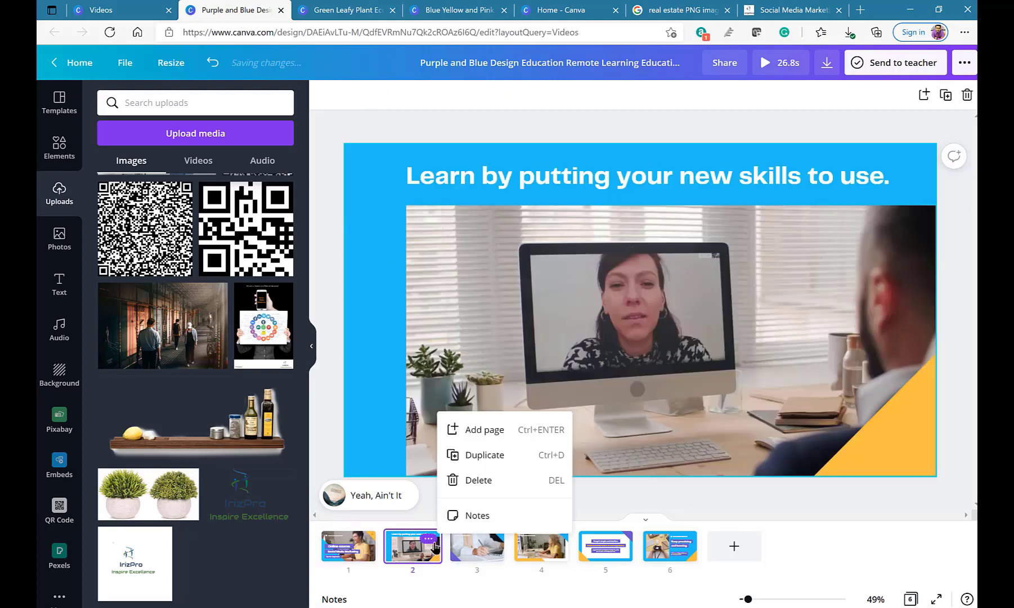
left_click(473, 548)
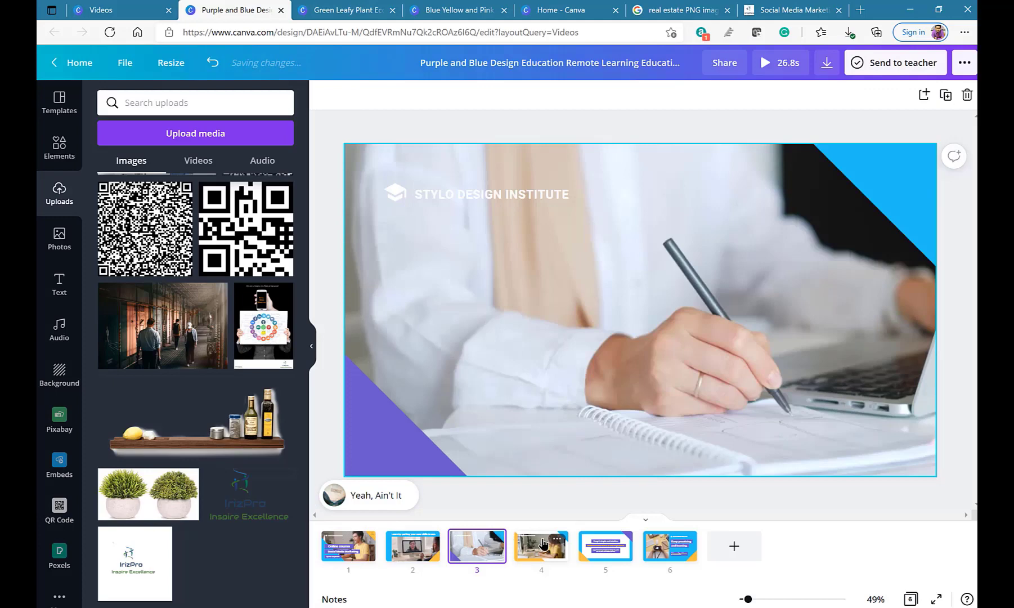
left_click(601, 546)
left_click_drag(601, 552, 509, 554)
- Preview the page 3 clip and replace its "STYLO DESIGN INSTITUTE" text with "MAKE A PLANNER FOR YOUR SOCIAL MEDIA MANAGEMENT"
left_click(494, 556)
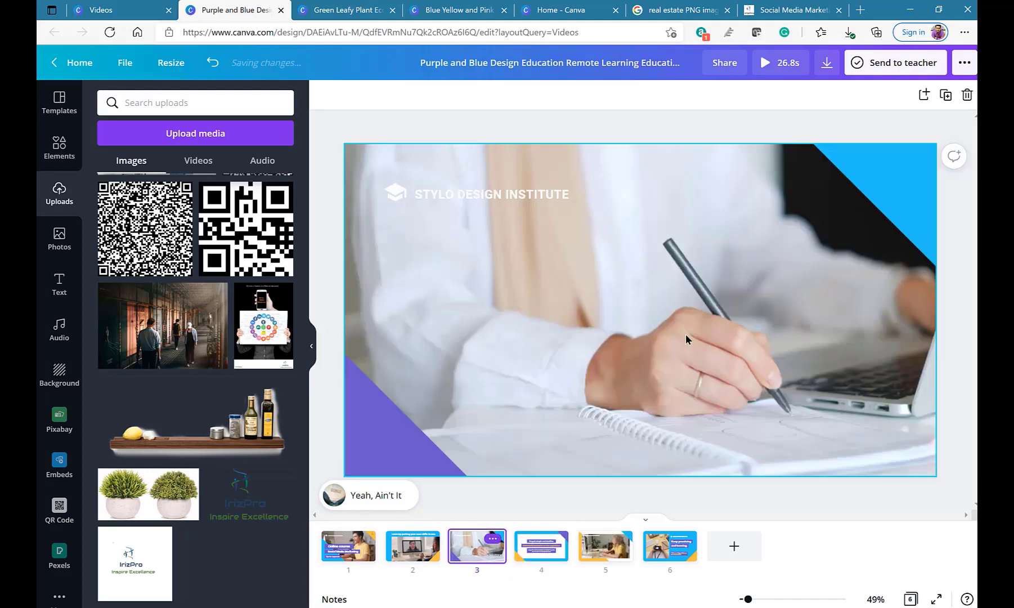
left_click(672, 323)
left_click(642, 312)
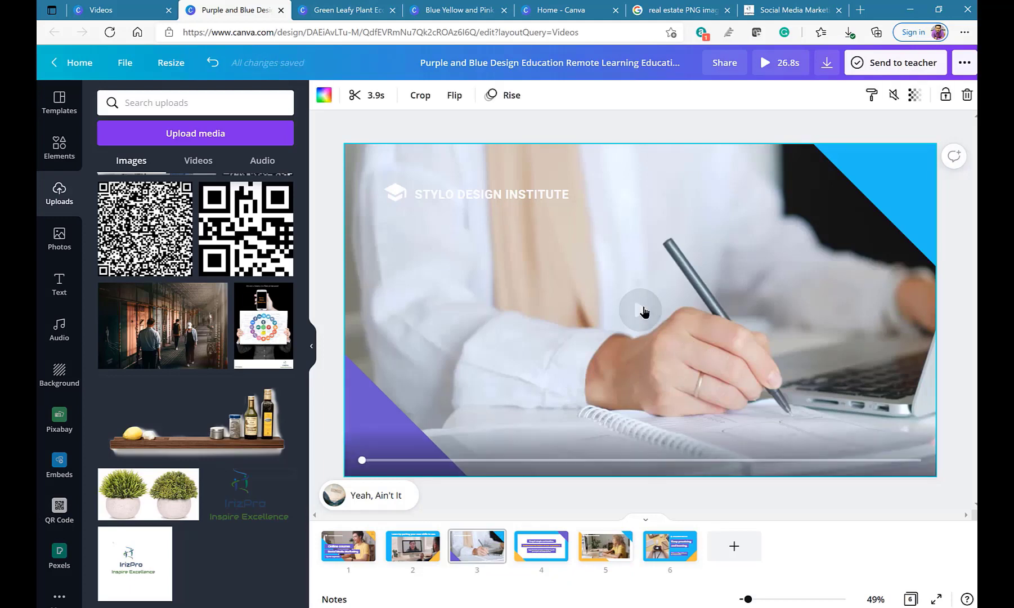
double_click(515, 198)
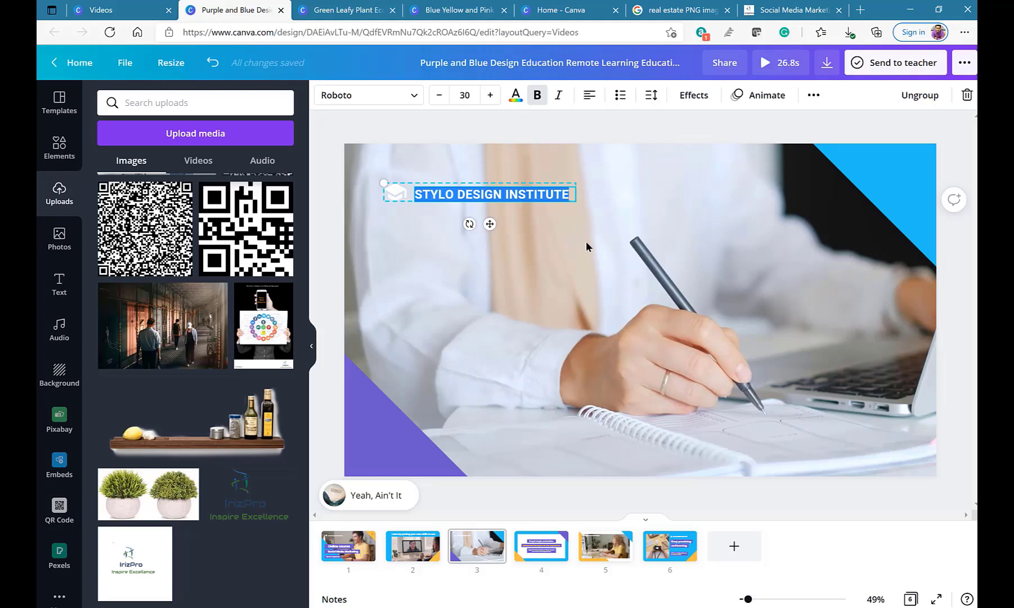
type("MAKE S")
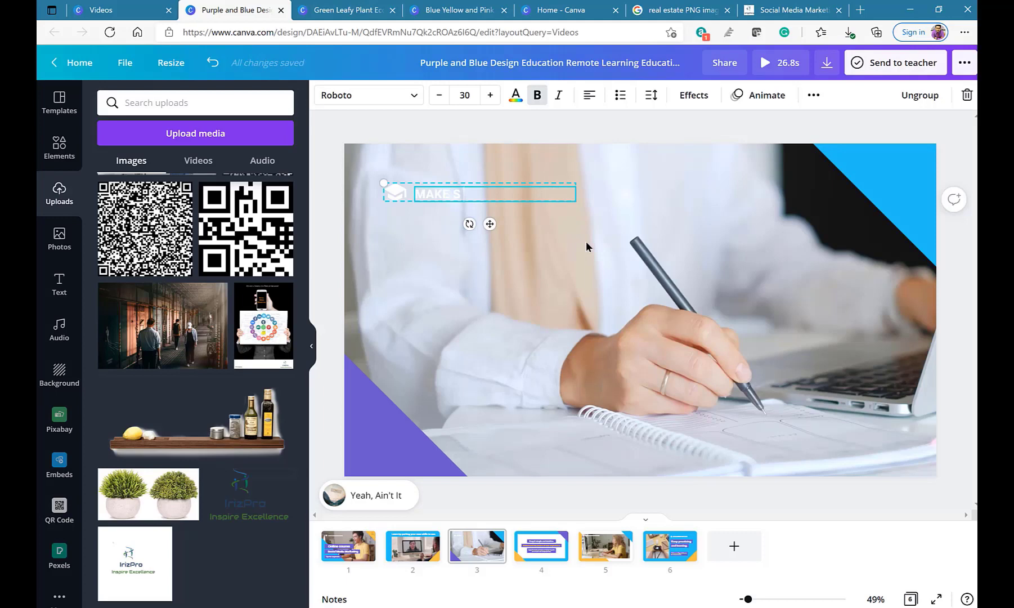
key("BackSpace")
type("A PLANNER FOR ")
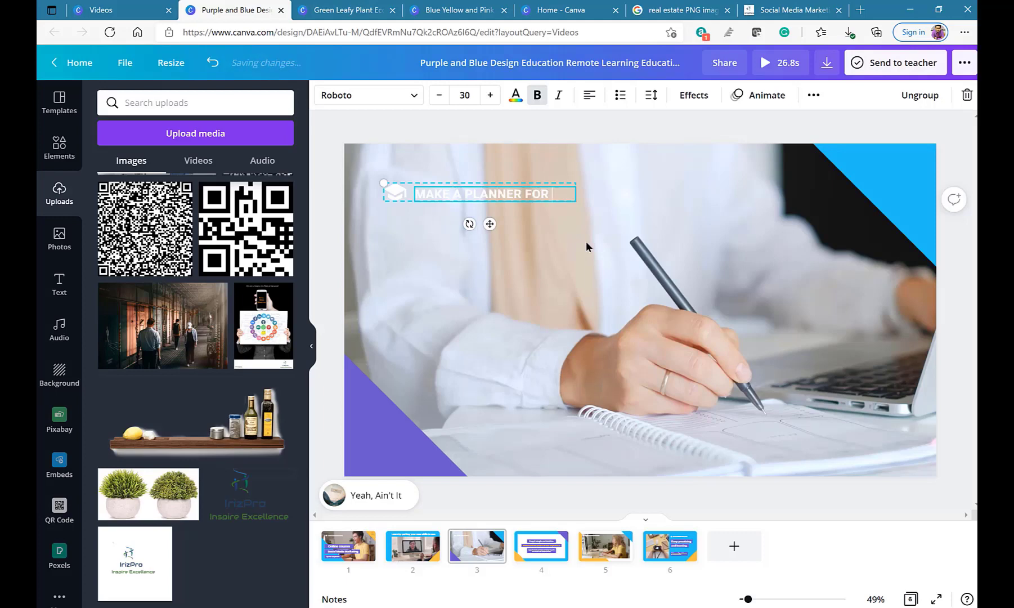
type("YOUR SOC")
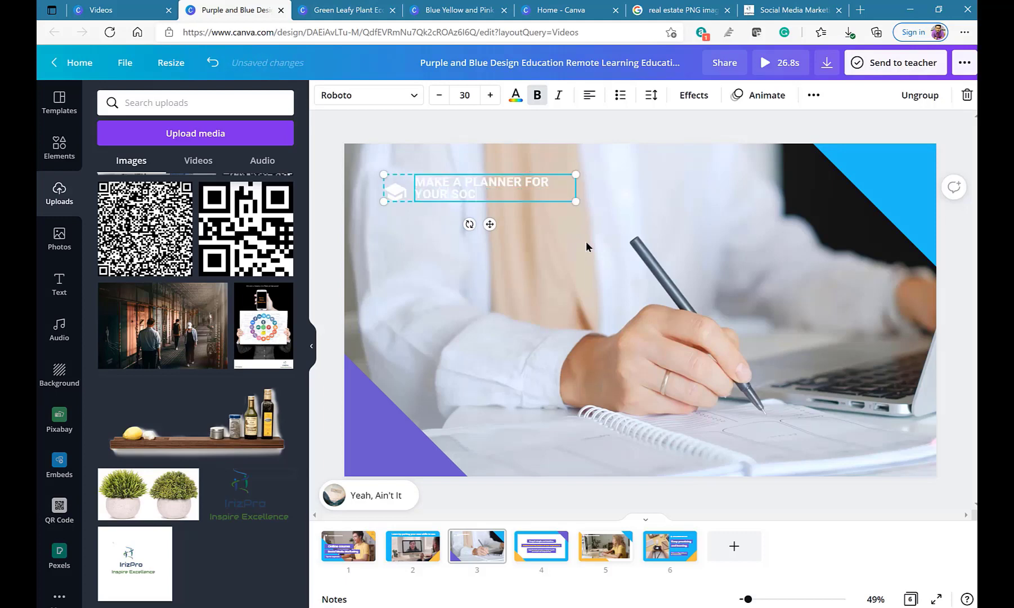
type("IAL MEDIA MANAGEMENY")
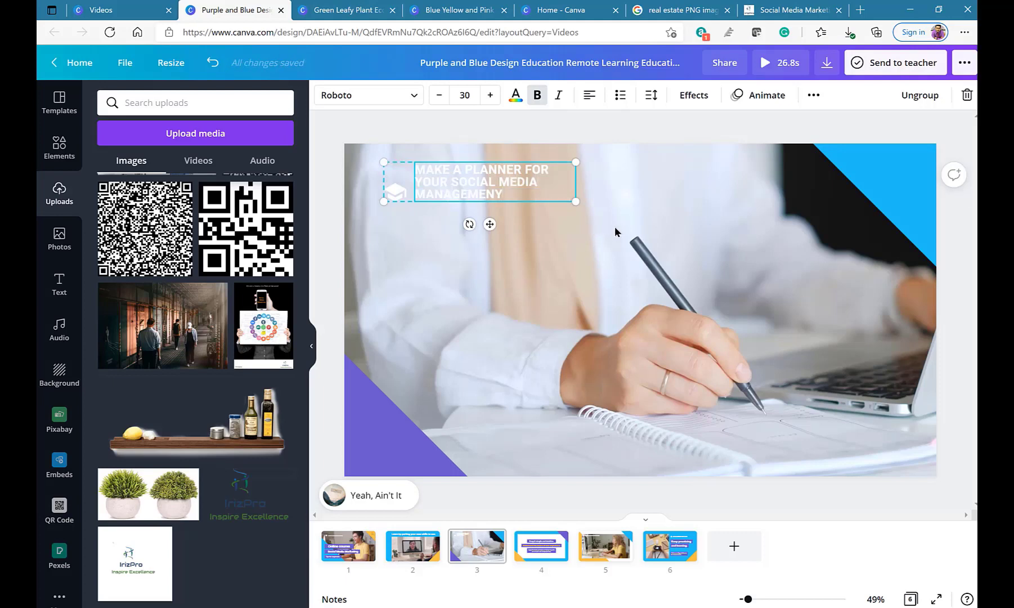
key("BackSpace")
type("T")
- Enlarge the page 3 heading group to a font size of about 61.4 and recolor the text with the dark document color
left_click_drag(575, 200, 777, 242)
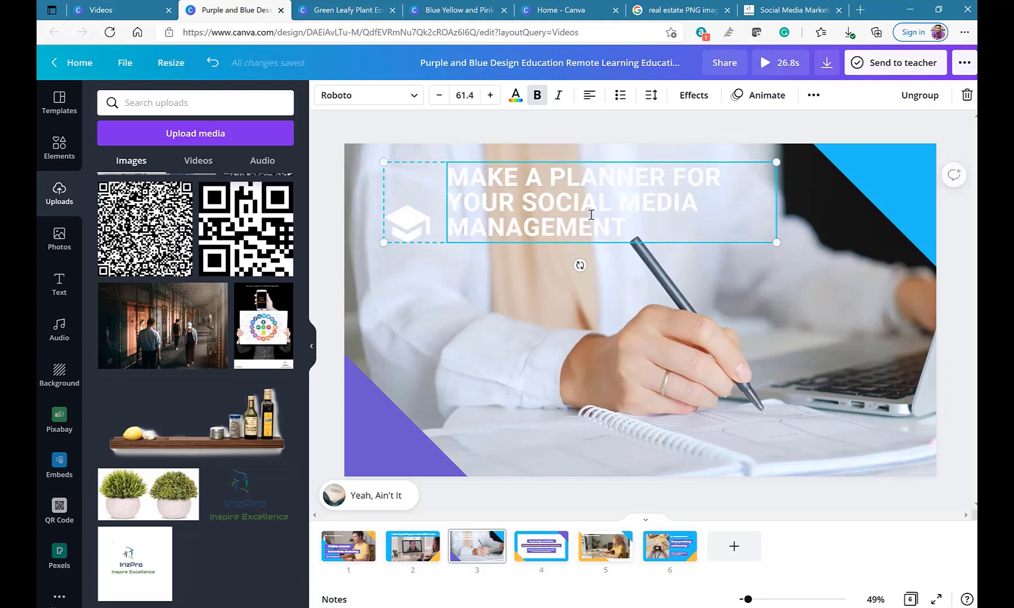
left_click(516, 95)
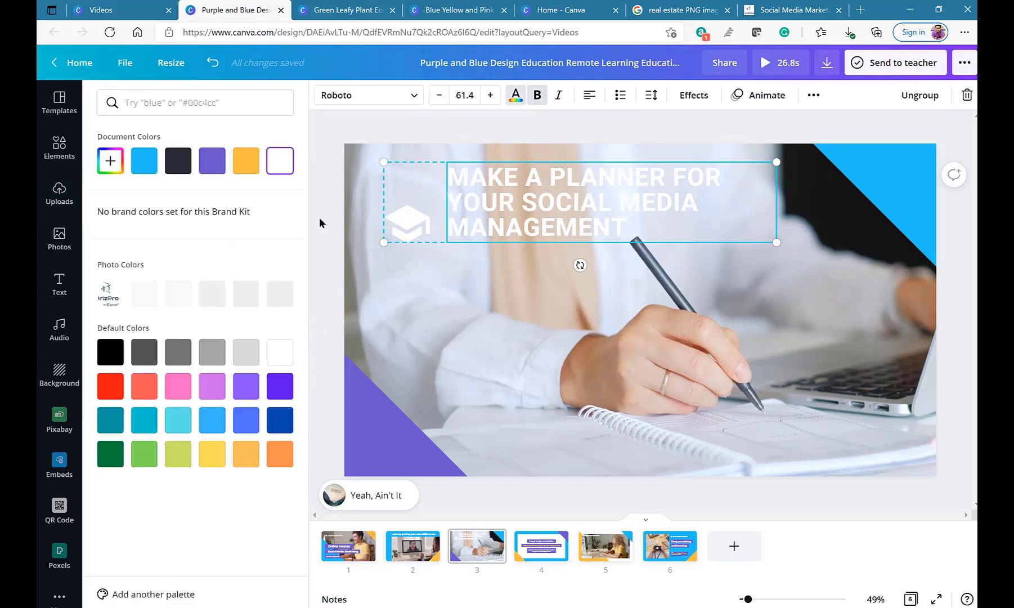
left_click(178, 161)
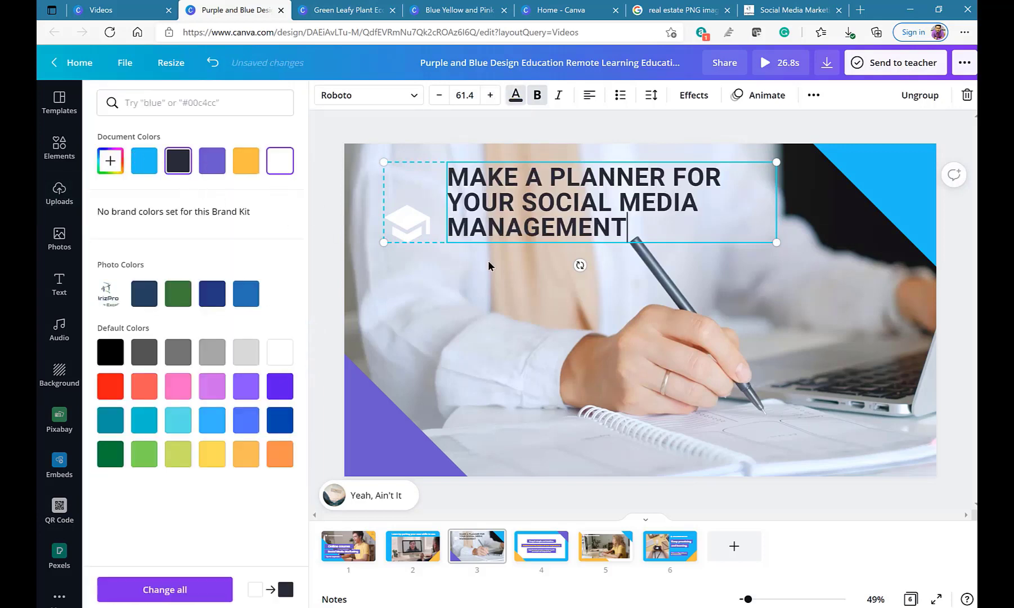
left_click(556, 301)
- Reduce the page 3 heading's font size to 48.4 so it fits on two lines
triple_click(528, 190)
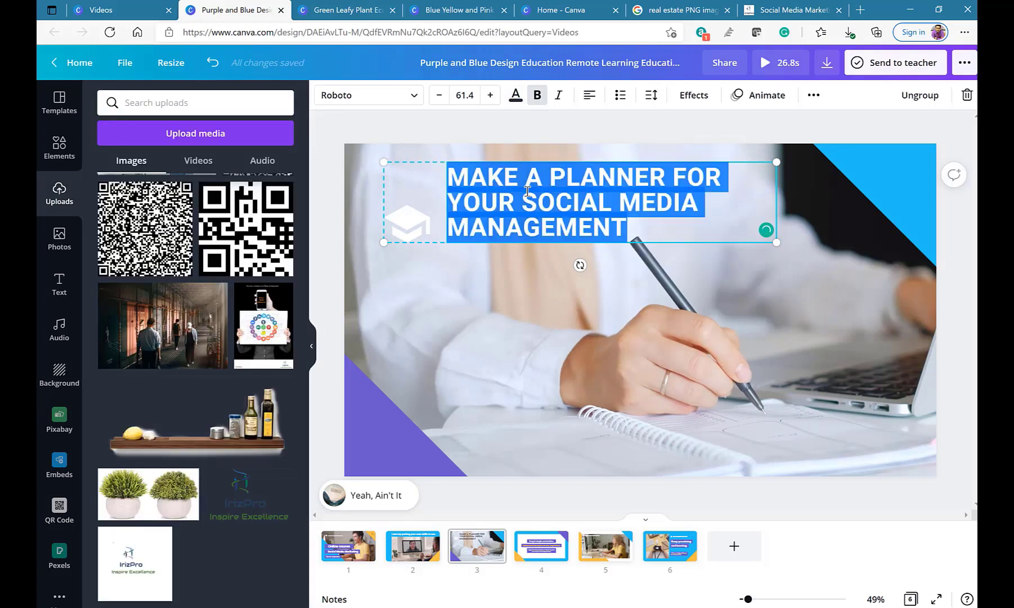
left_click(438, 95)
left_click(438, 95)
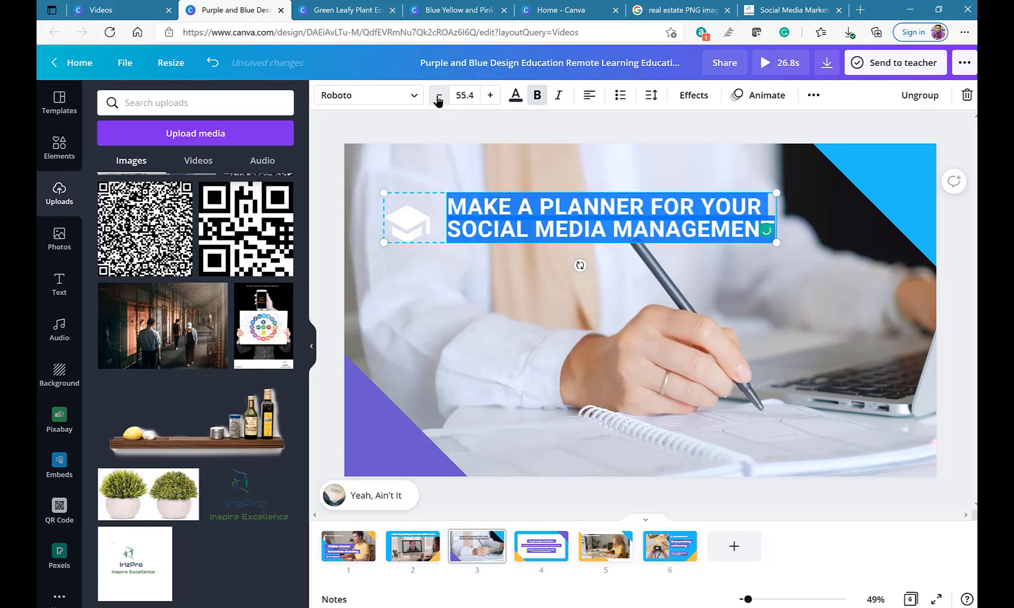
left_click(438, 95)
left_click(439, 95)
left_click(439, 95)
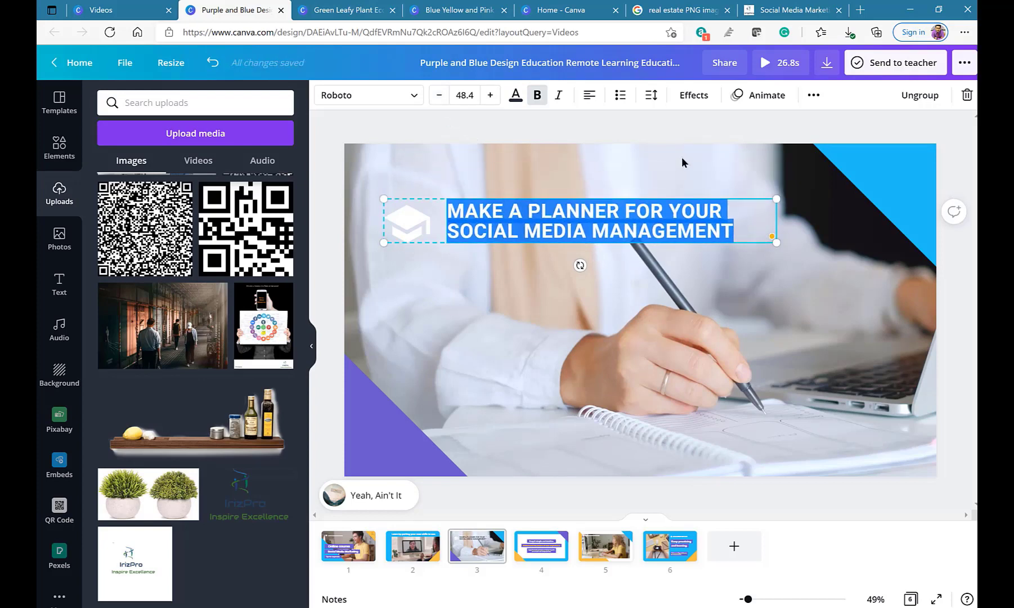
- Set the page 3 heading's letter spacing to 37 and increase its line spacing slightly above 1
left_click(651, 99)
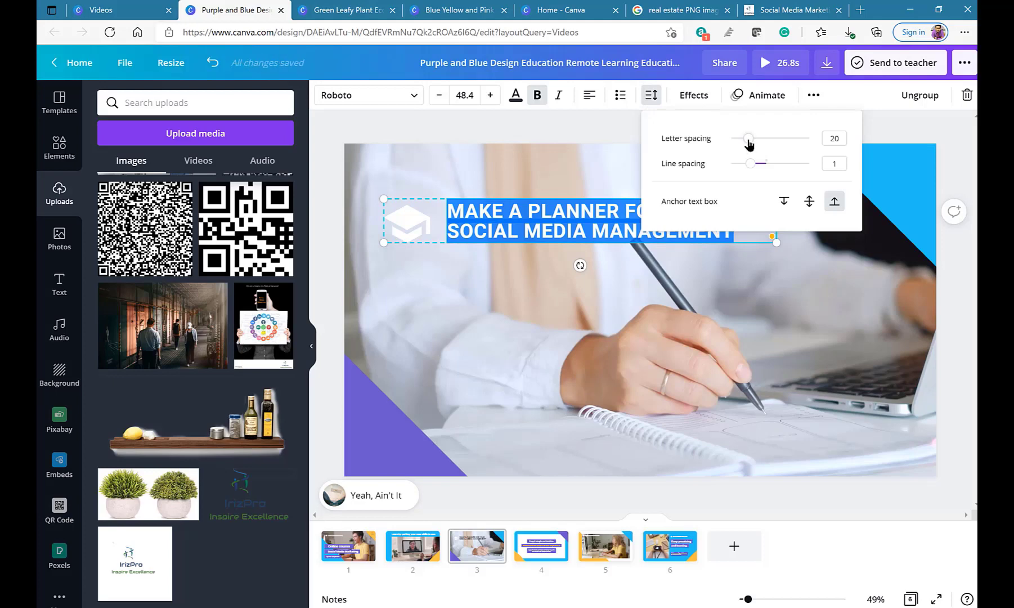
mouse_move(749, 143)
left_mouse_down()
mouse_move(799, 141)
mouse_move(750, 147)
left_mouse_up()
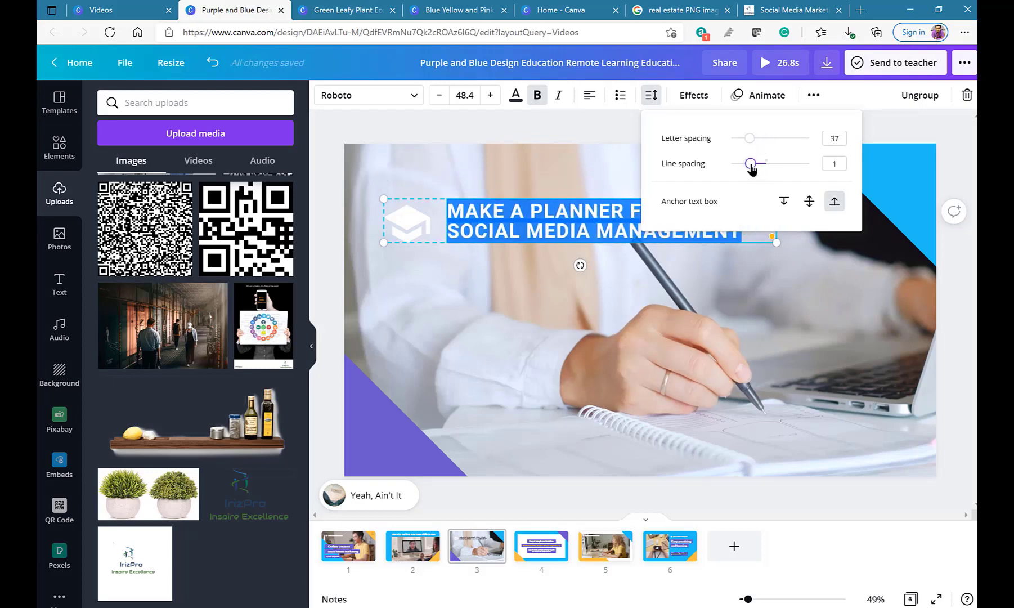
left_click_drag(752, 165, 762, 166)
left_click(616, 164)
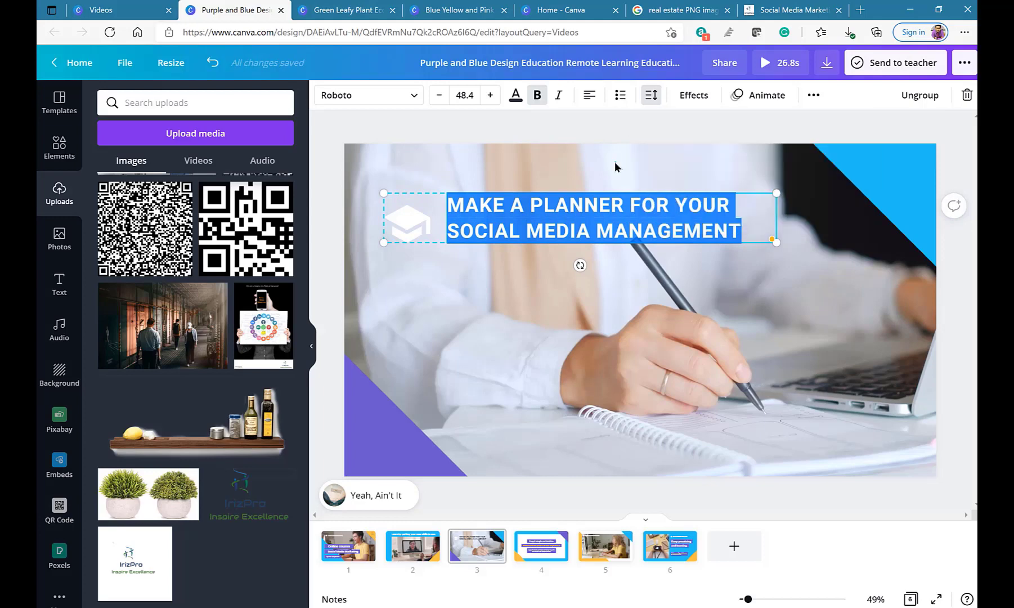
- Move the planner heading with its graduation cap up and to the left, near the upper-left corner of page 3
left_click(656, 282)
left_click_drag(609, 235, 586, 197)
left_click(658, 330)
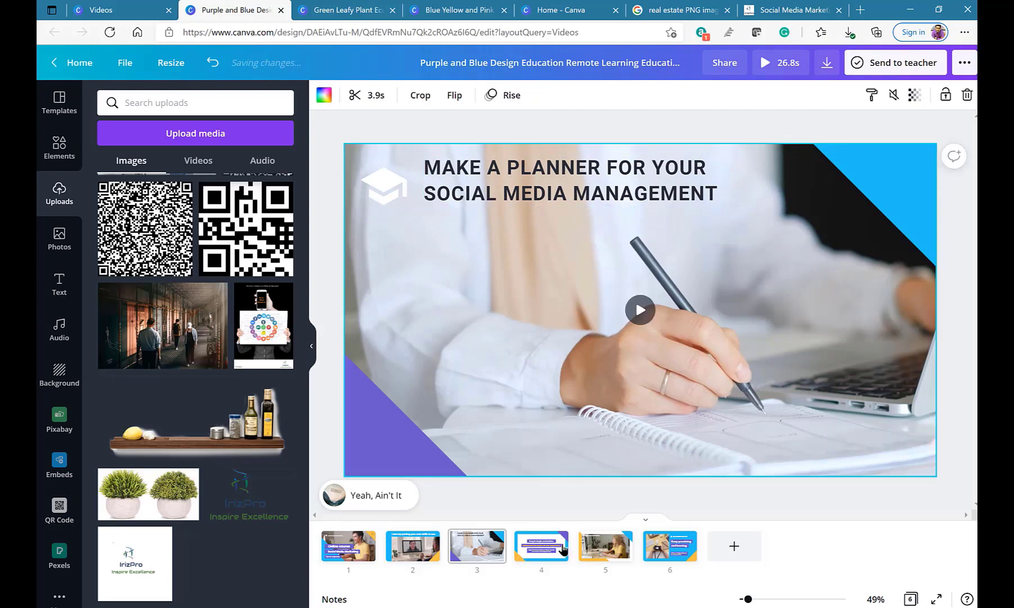
- Check the text blocks on page 4, then delete page 5 with the woman typing at her desk
left_click(541, 545)
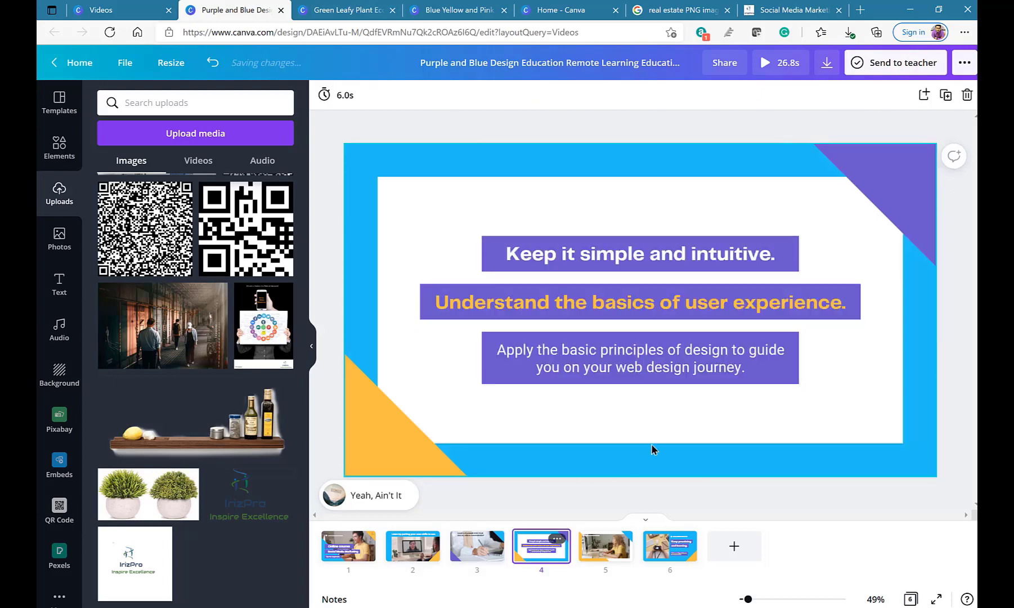
left_click(615, 260)
left_click(615, 260)
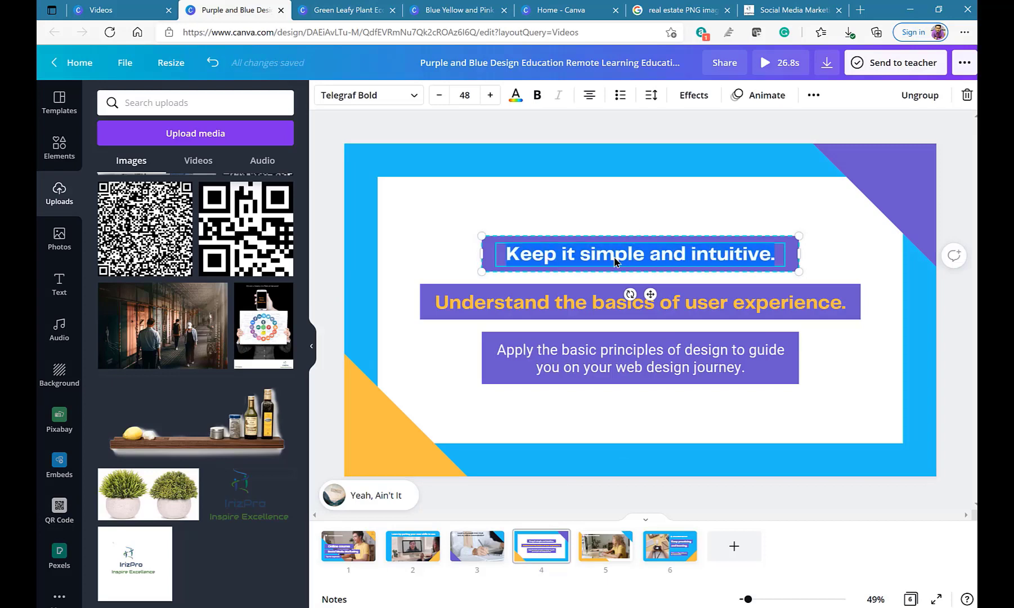
left_click(628, 361)
left_click(614, 555)
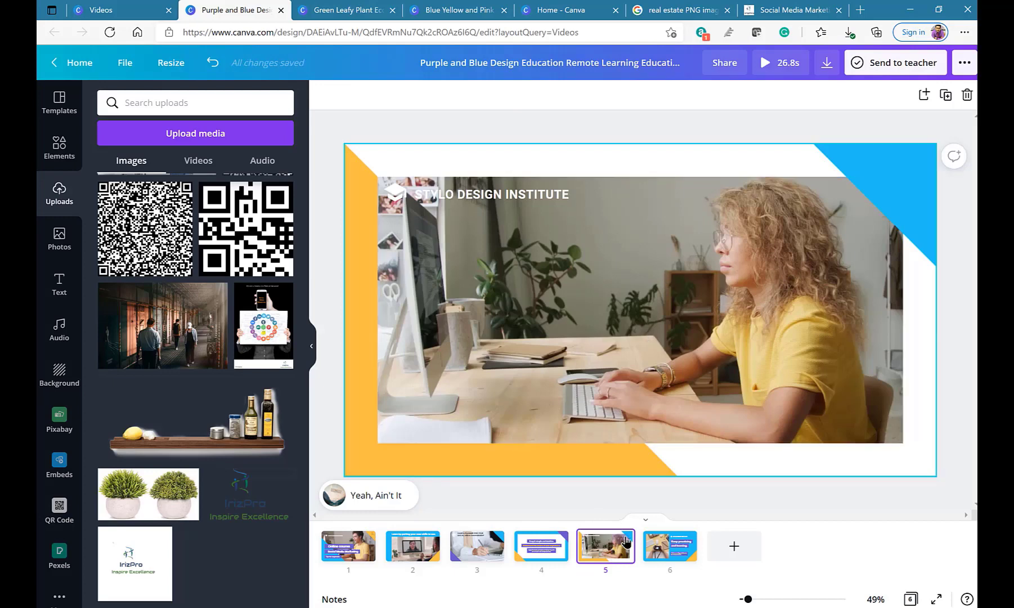
key("Delete")
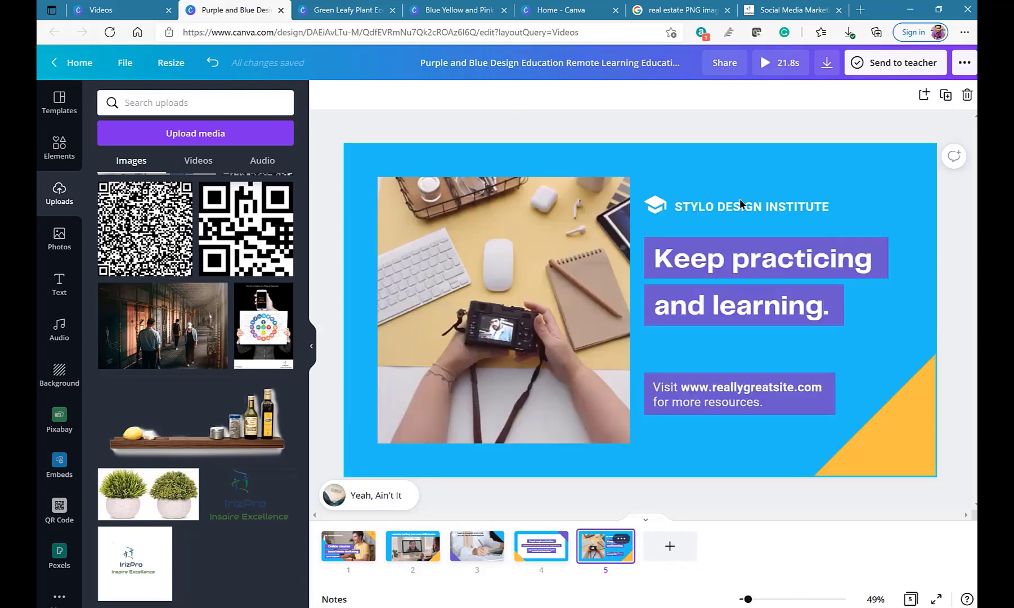
- Examine the text blocks on the closing "Keep practicing and learning." page and preview its camera clip
left_click(765, 278)
left_click(738, 399)
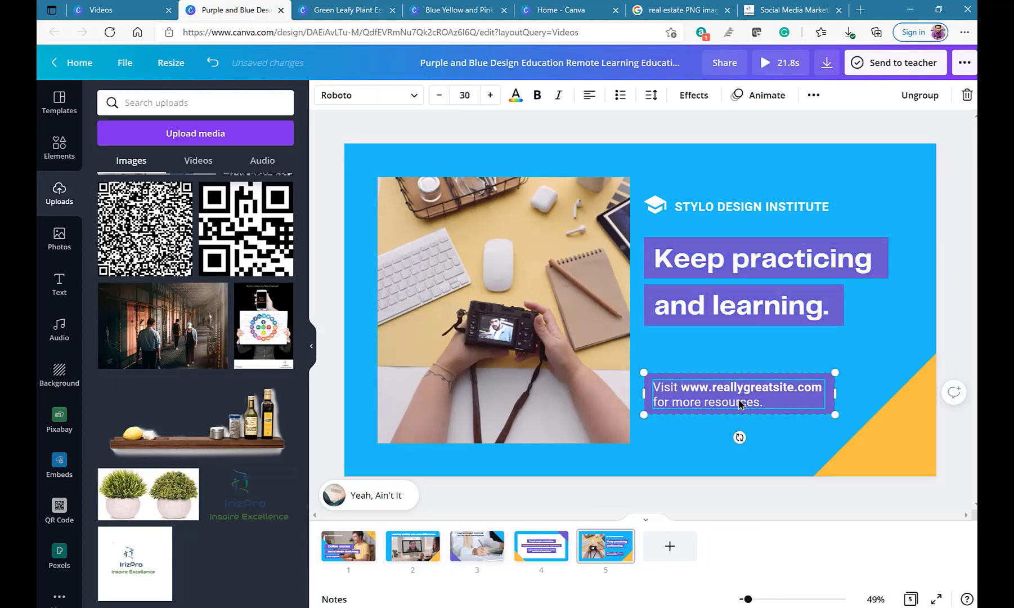
left_click(722, 341)
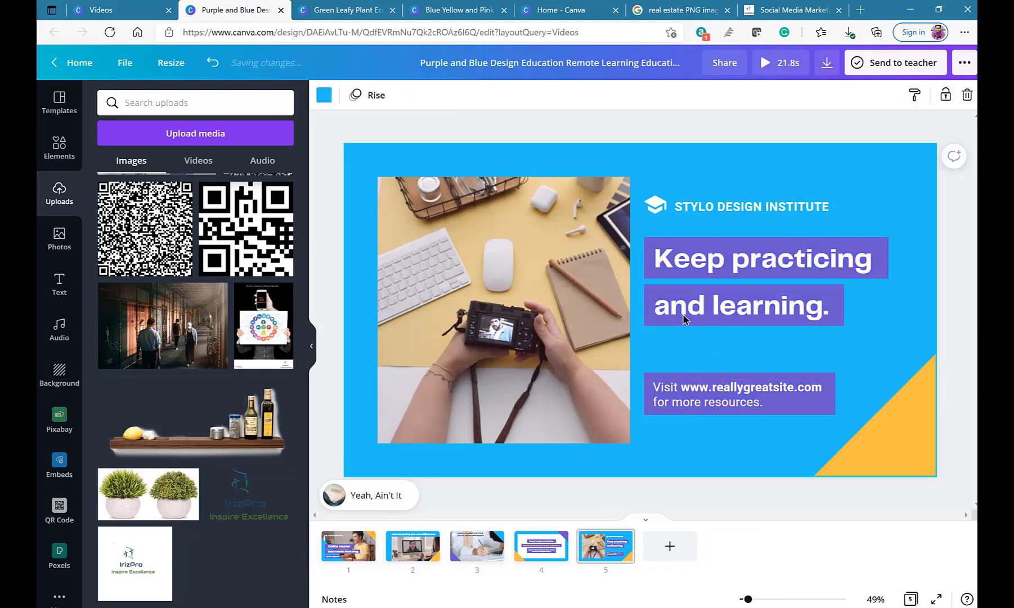
left_click(490, 293)
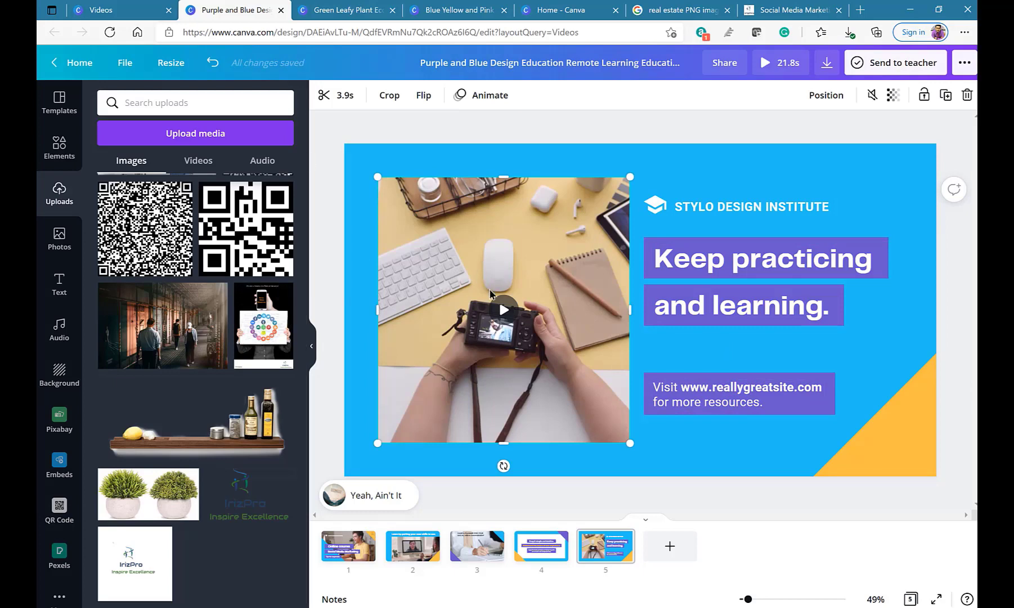
left_click(502, 309)
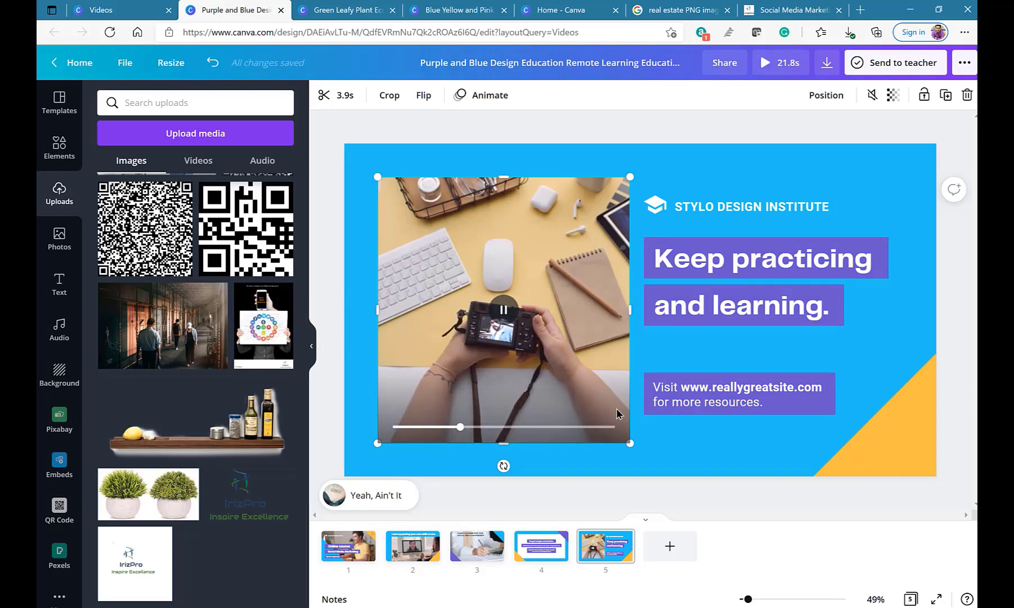
left_click(596, 362)
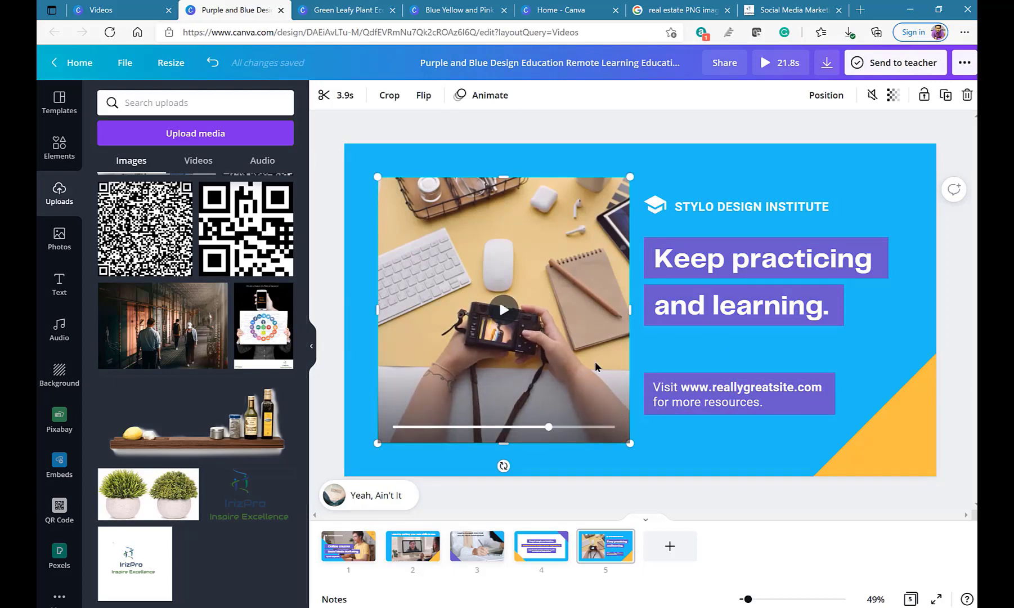
- Delete the camera clip from the closing page and search the photo library for "contact us"
key("Delete")
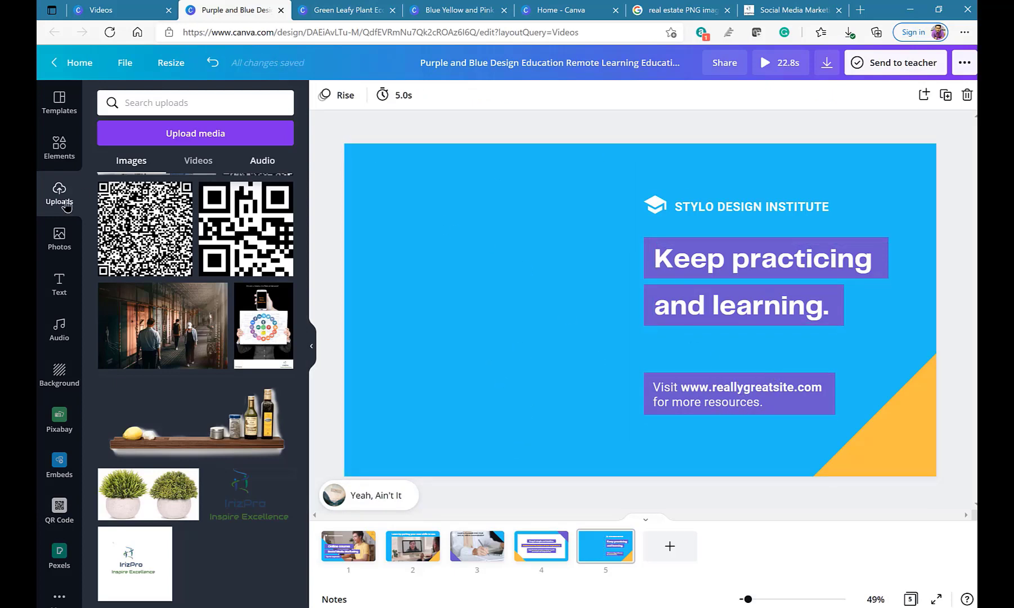
left_click(59, 241)
left_click(179, 102)
type("con")
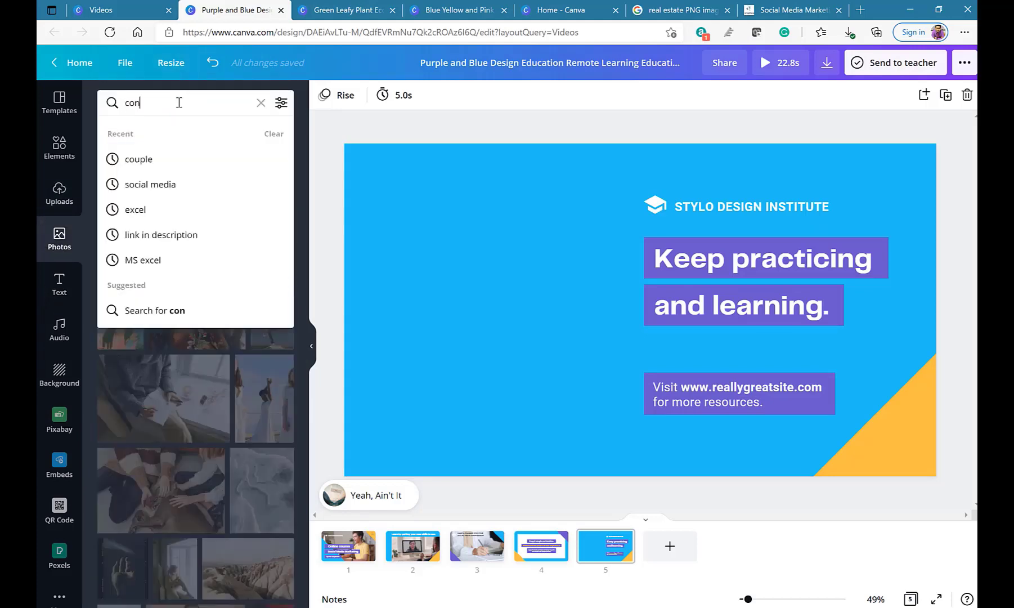
type("tact us")
key("Return")
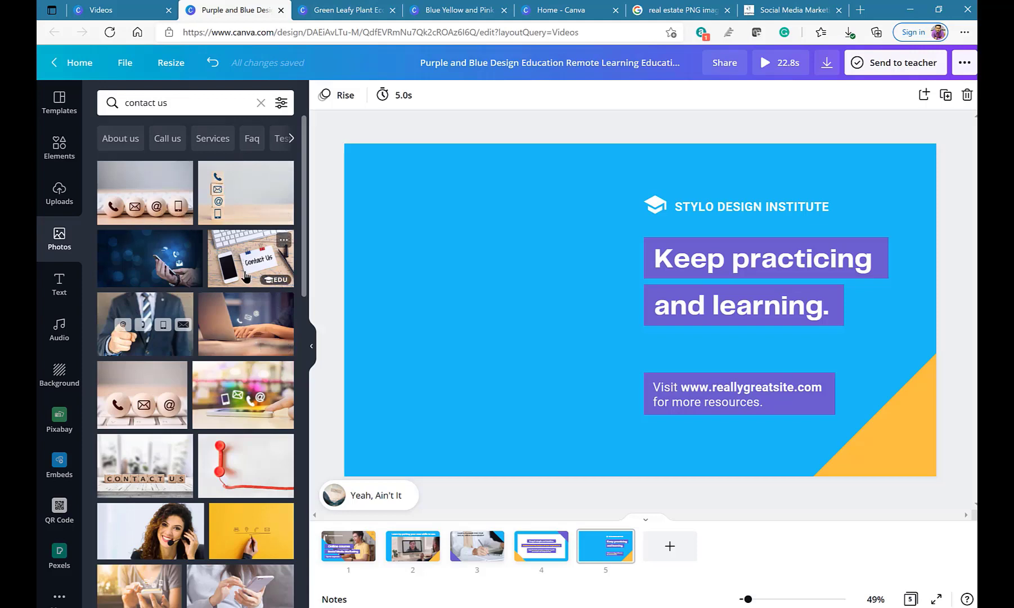
- Add the photo of the smiling curly-haired woman with a headset and align it to the page's upper-left corner
scroll(231, 366, "down", 1)
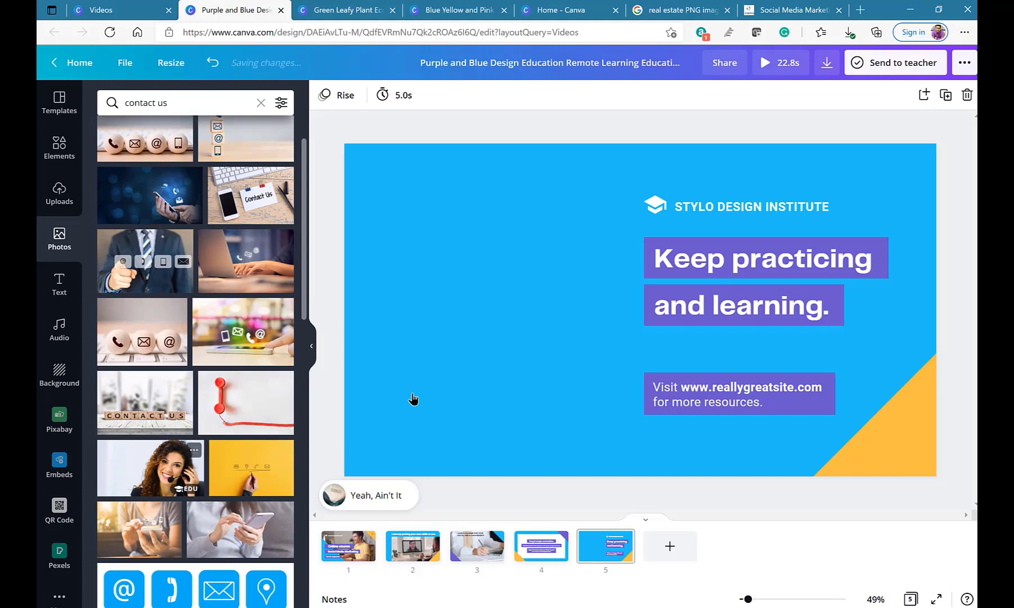
left_click_drag(413, 399, 466, 301)
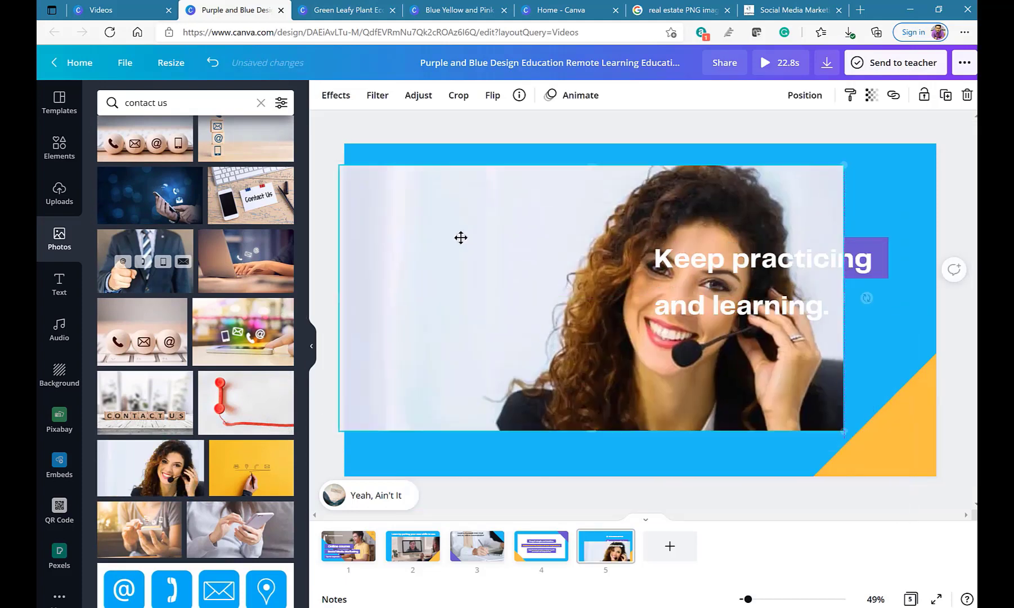
mouse_move(461, 237)
left_mouse_down()
mouse_move(477, 235)
mouse_move(467, 236)
left_mouse_up()
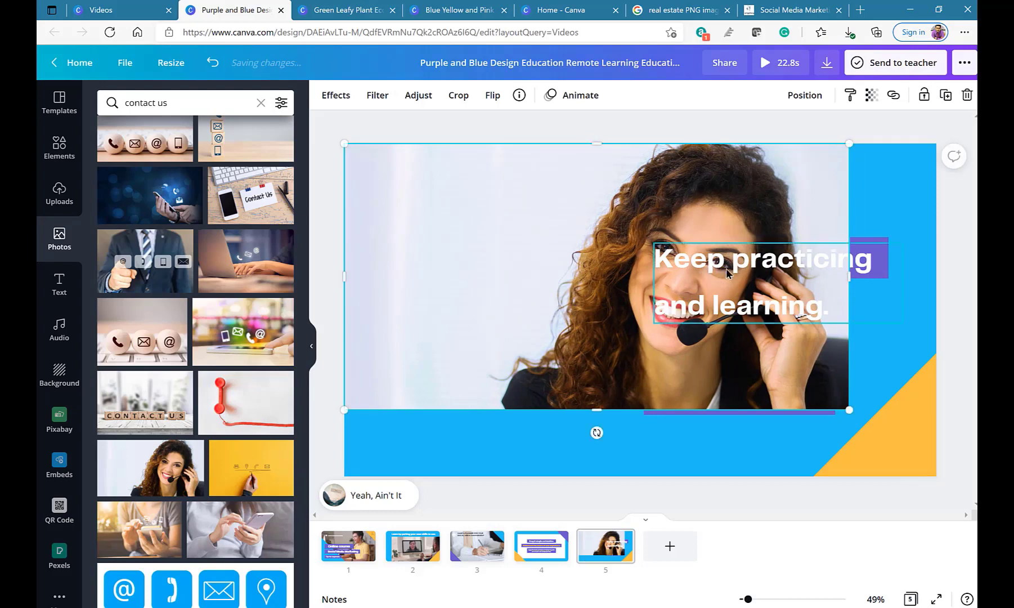
- Move the "Keep practicing and learning." heading over the photo's empty upper-left area and recolor it with the dark document color
left_click_drag(727, 273, 428, 184)
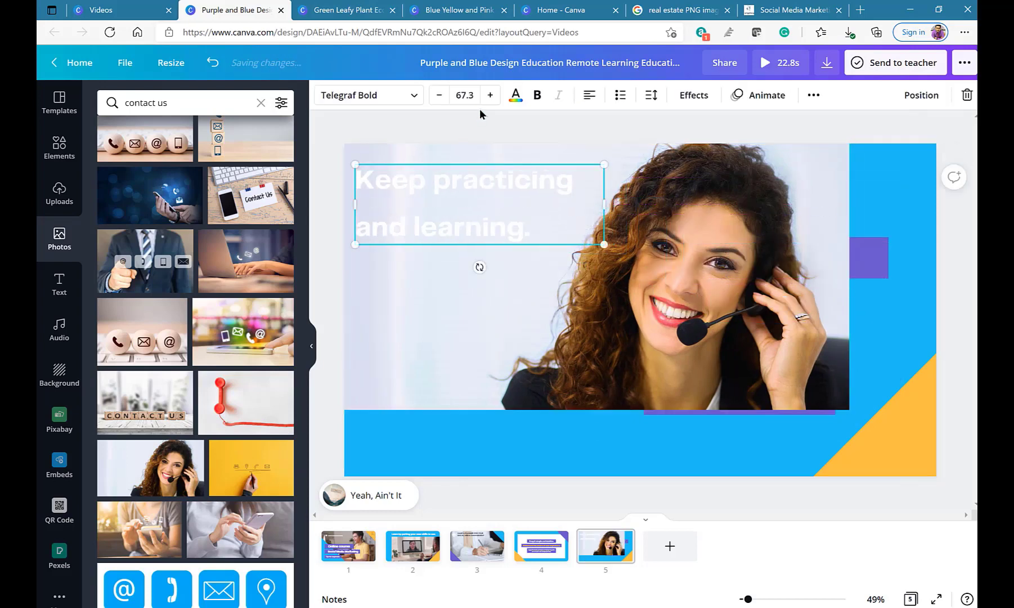
left_click(515, 95)
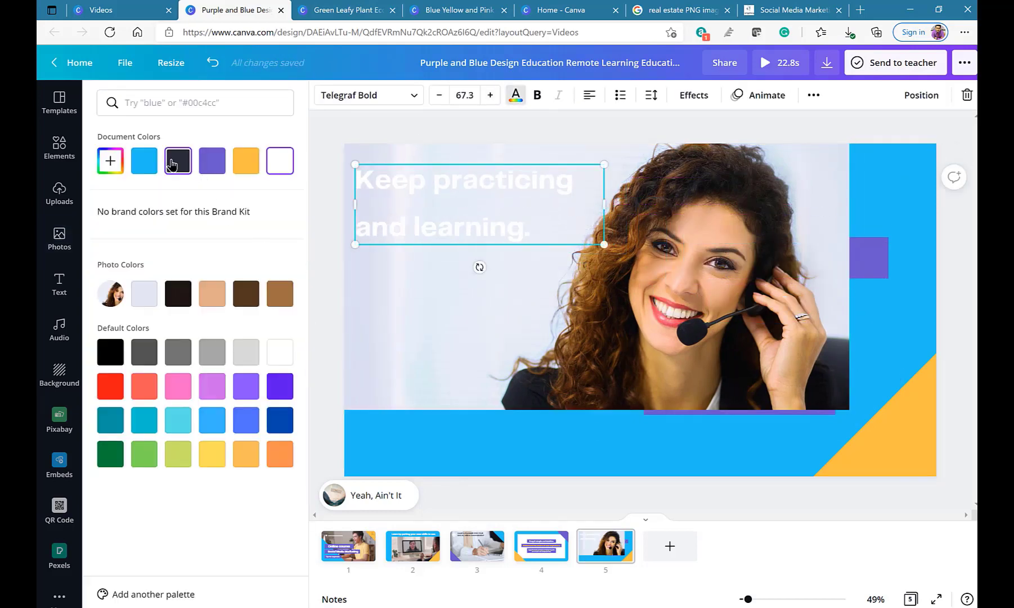
left_click(171, 163)
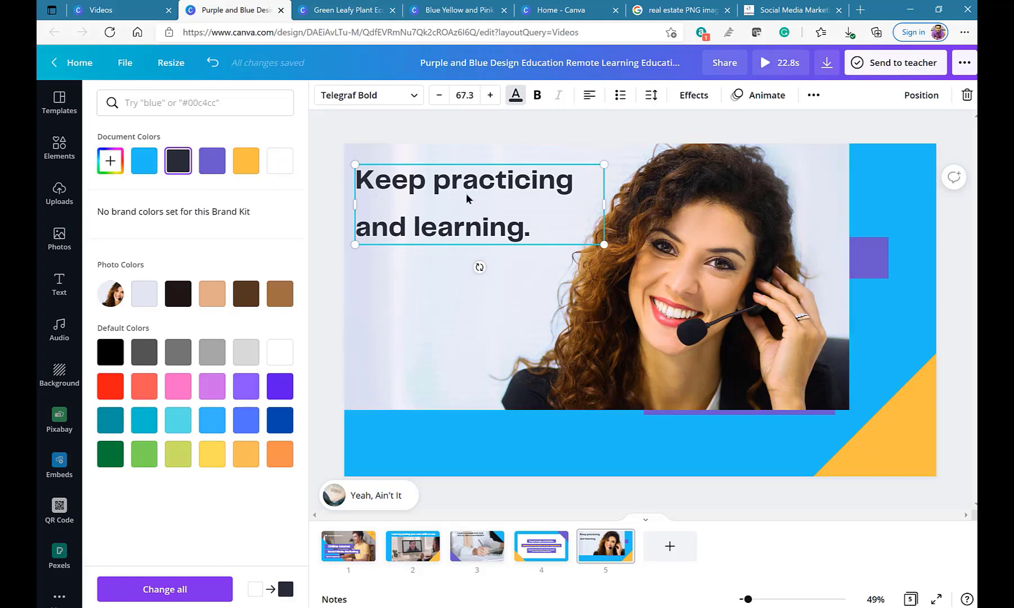
- Reduce the line spacing of the "Keep practicing and learning." heading slightly
triple_click(480, 206)
left_click(651, 95)
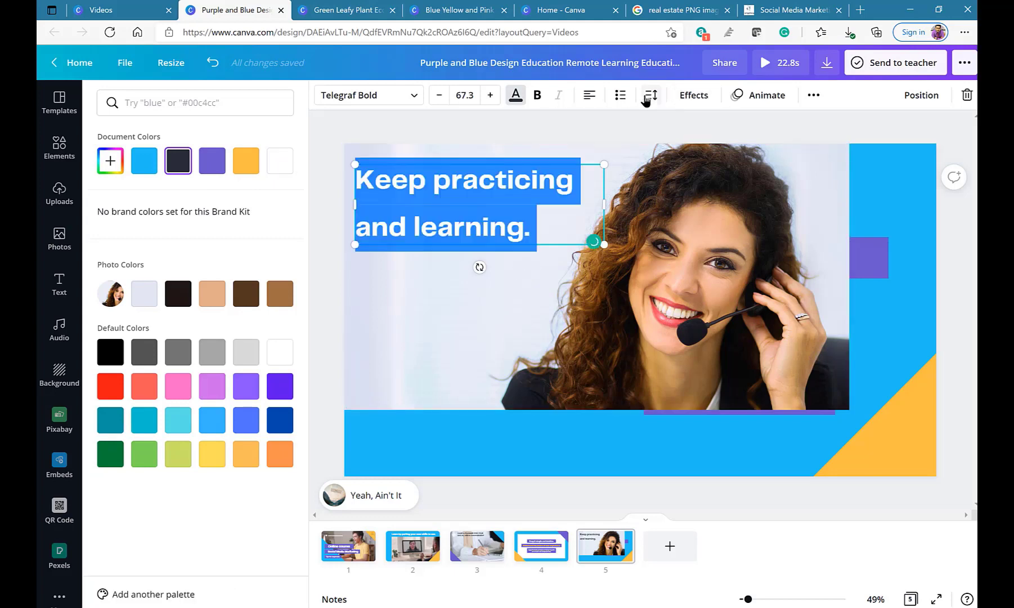
left_click_drag(780, 171, 767, 169)
left_click(593, 125)
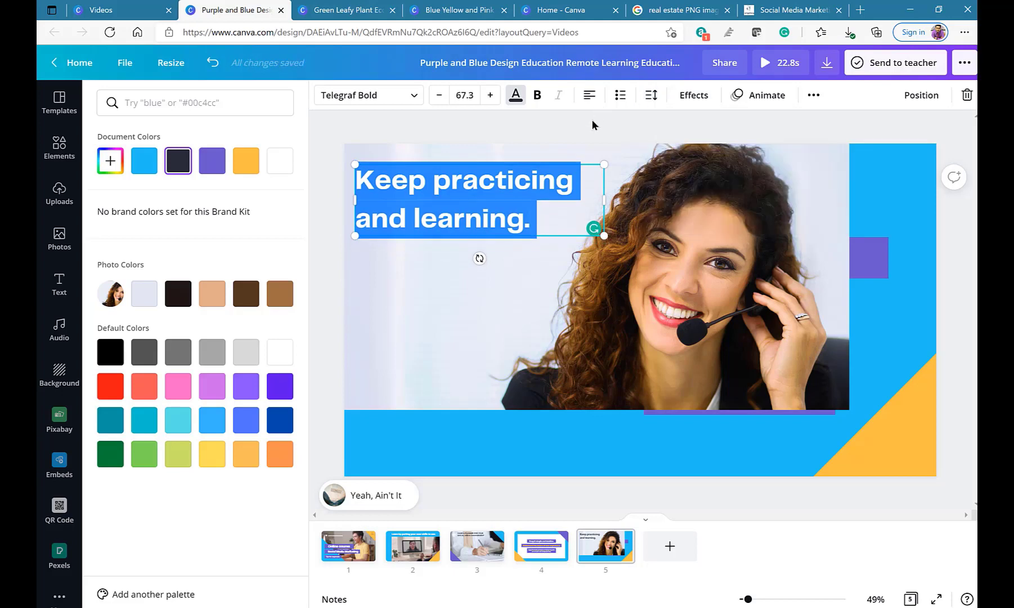
left_click(510, 197)
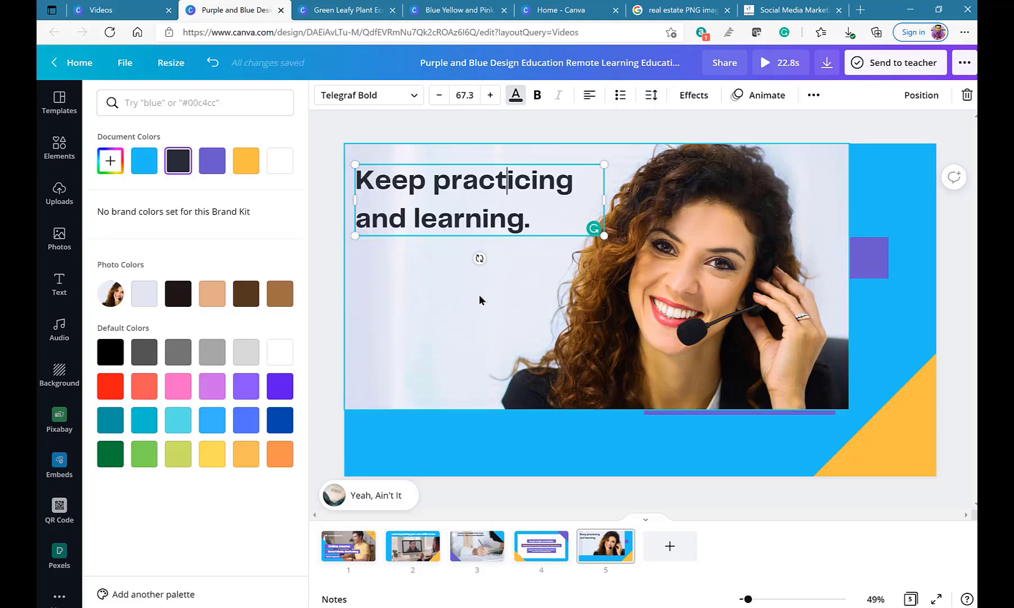
- Send the headset photo backward behind the purple bars, the website box and the institute name
left_click(872, 265)
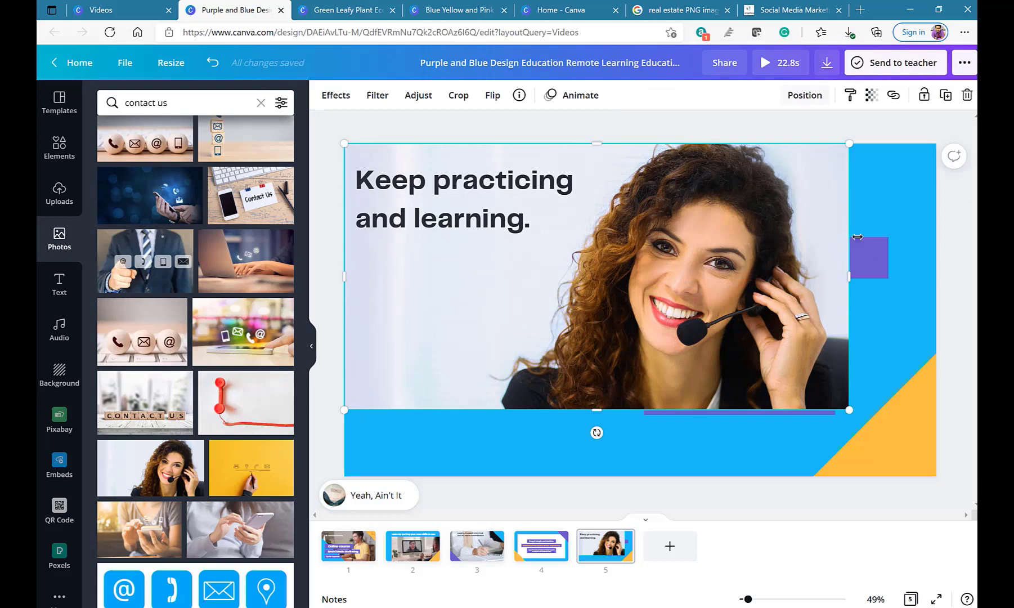
left_click(807, 96)
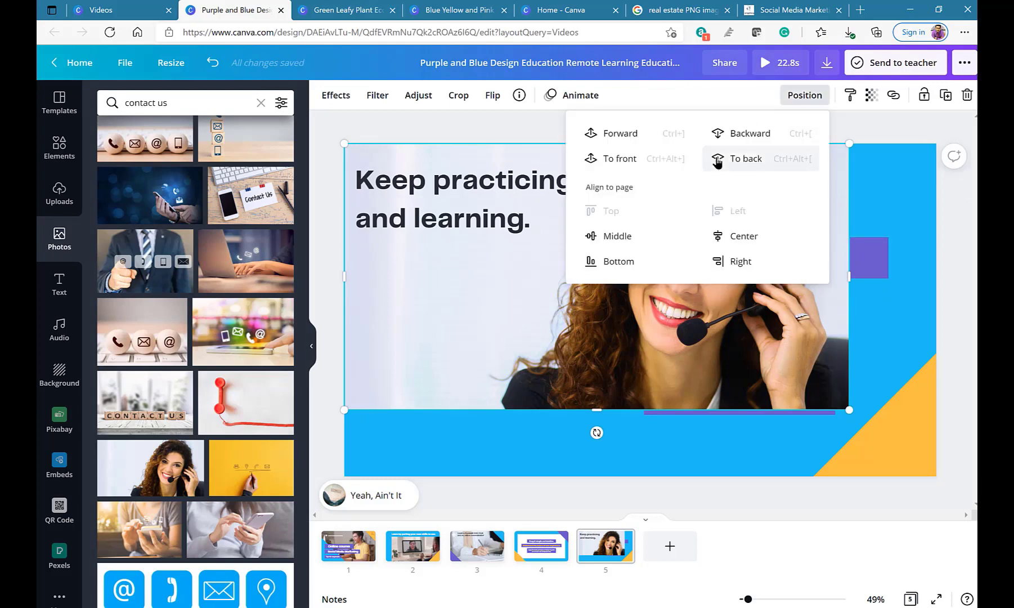
left_click(741, 136)
left_click(741, 136)
left_click(741, 136)
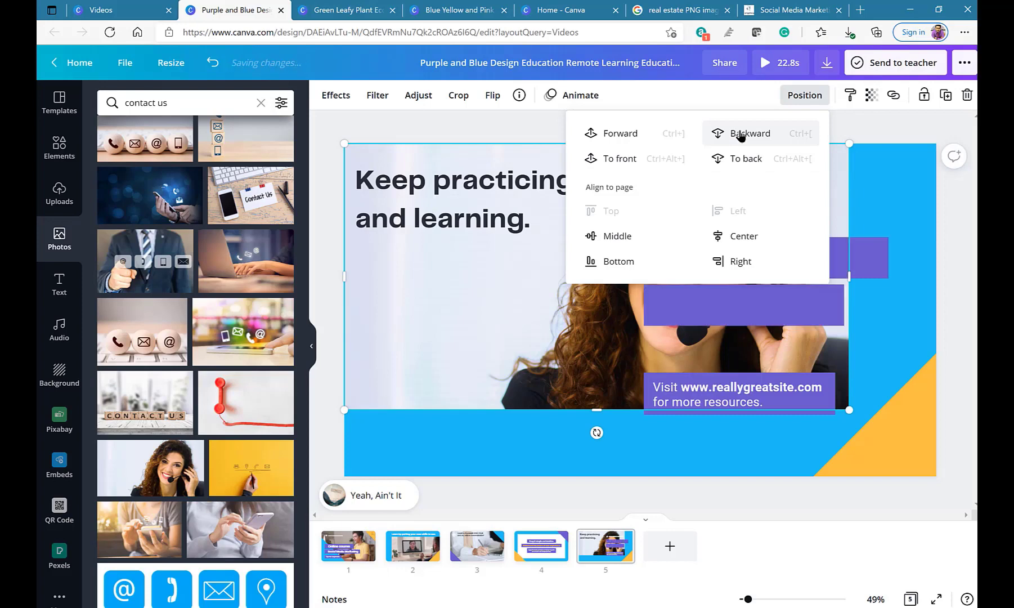
left_click(741, 136)
left_click(884, 339)
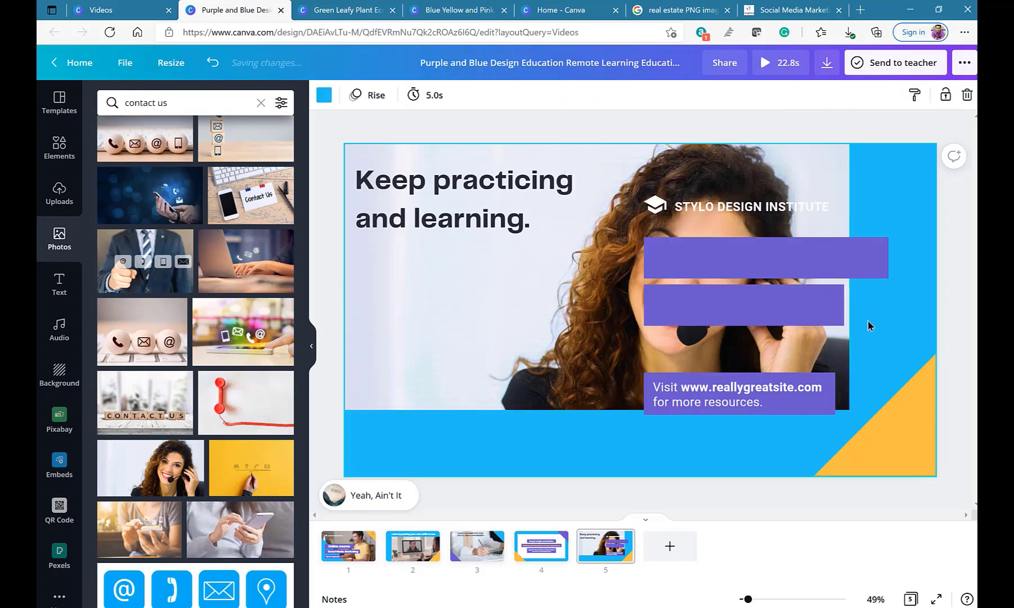
- Move the two empty purple bars beneath the heading, stacked and left-aligned with each other
left_click_drag(741, 271, 448, 282)
left_click_drag(719, 323, 424, 333)
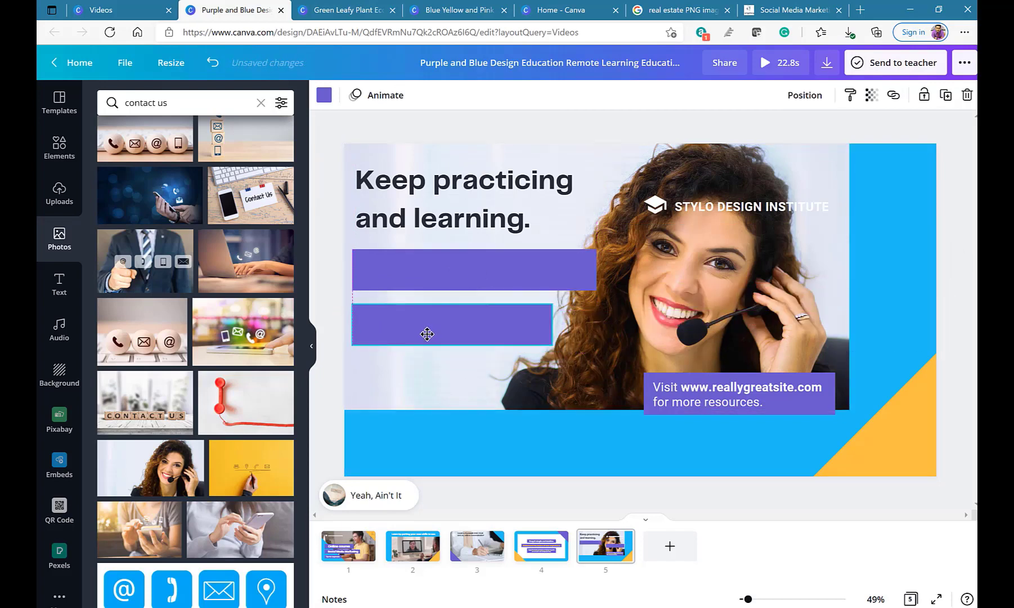
left_click(591, 360)
- Delete the blue page background, then enlarge the headset photo to cover the whole page and shift it slightly left
left_click(901, 384)
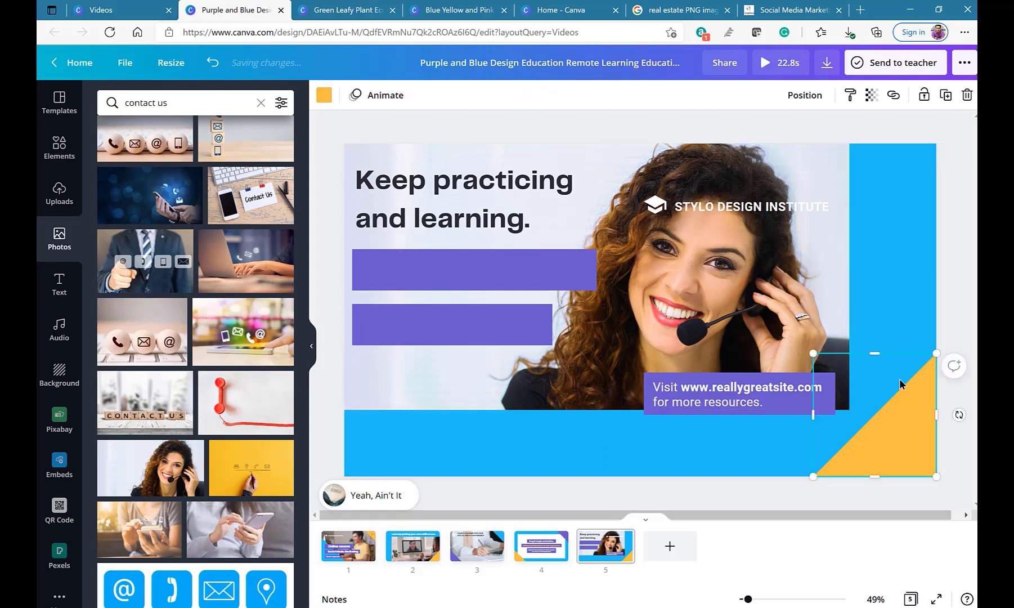
left_click(894, 316)
key("Delete")
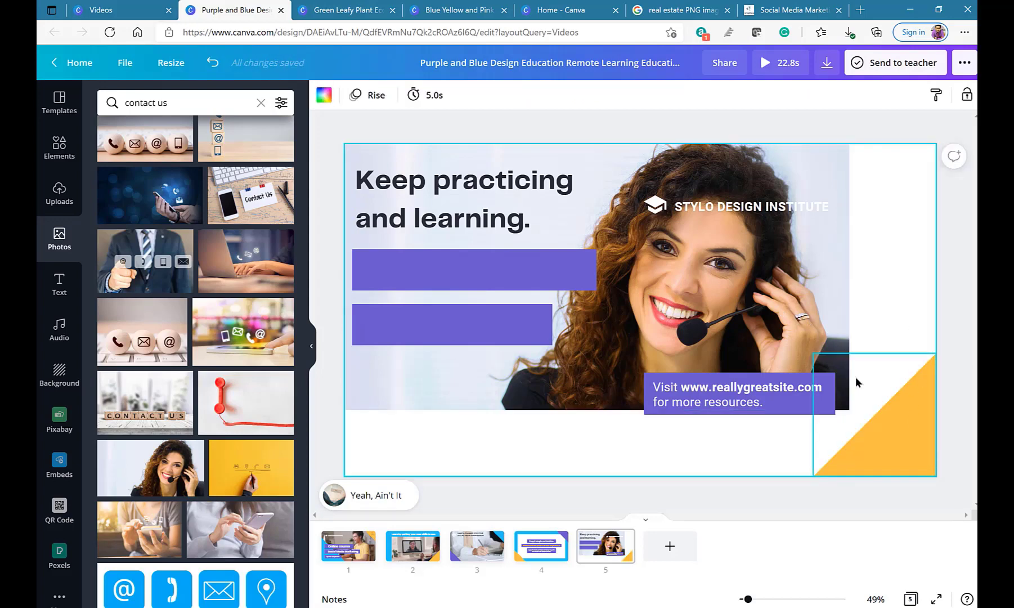
left_click(844, 387)
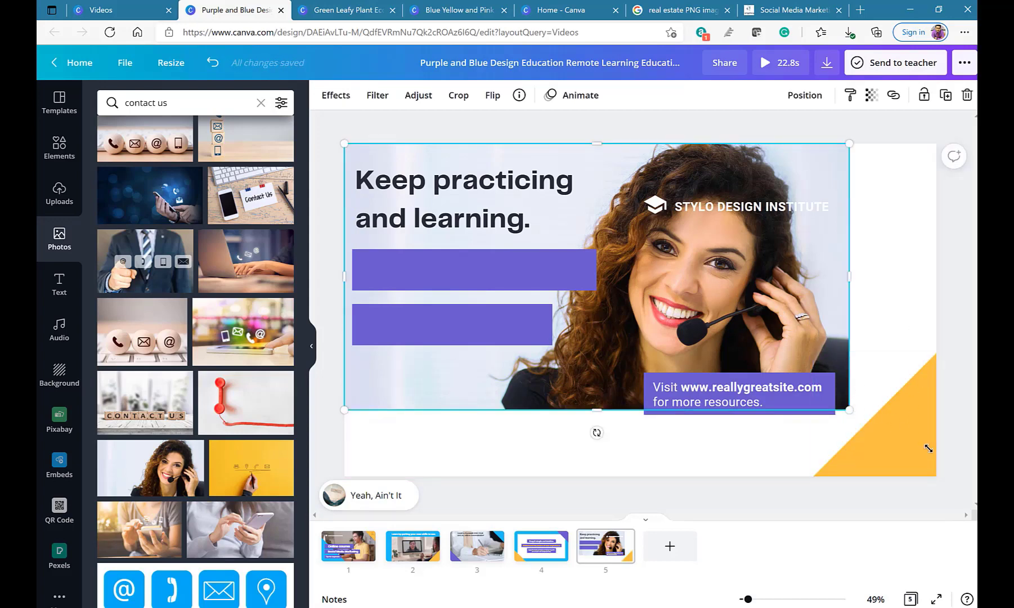
left_click_drag(928, 448, 972, 480)
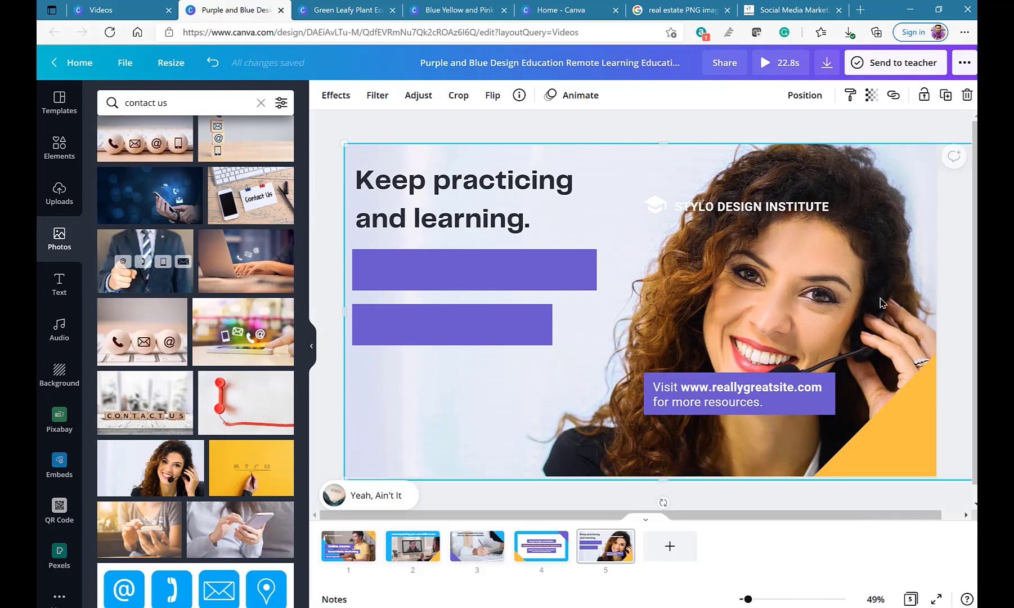
left_click_drag(822, 313, 798, 310)
left_click_drag(786, 407, 489, 420)
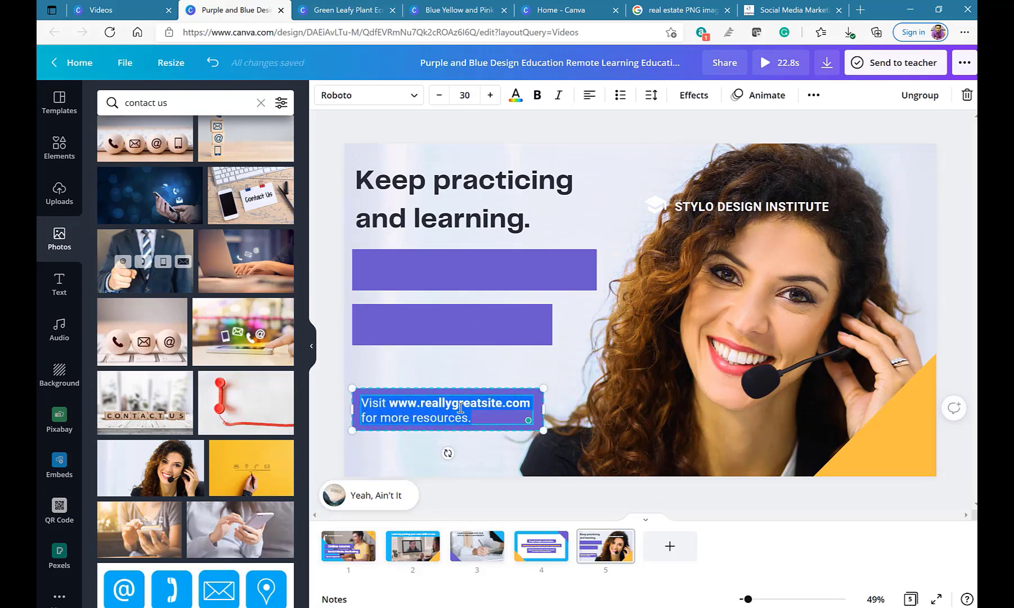
double_click(443, 401)
type("iriz")
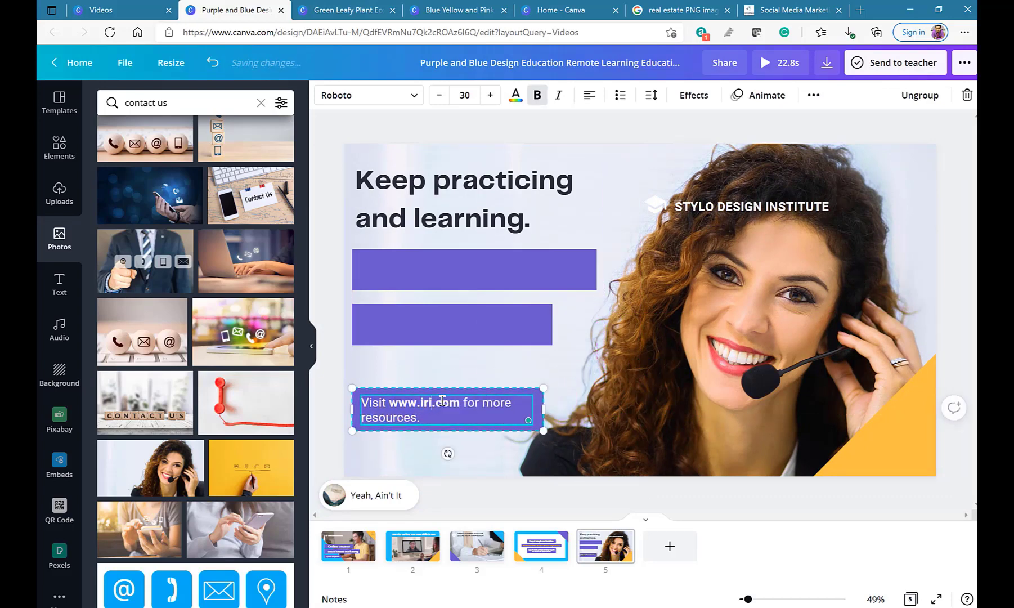
type("pro.in")
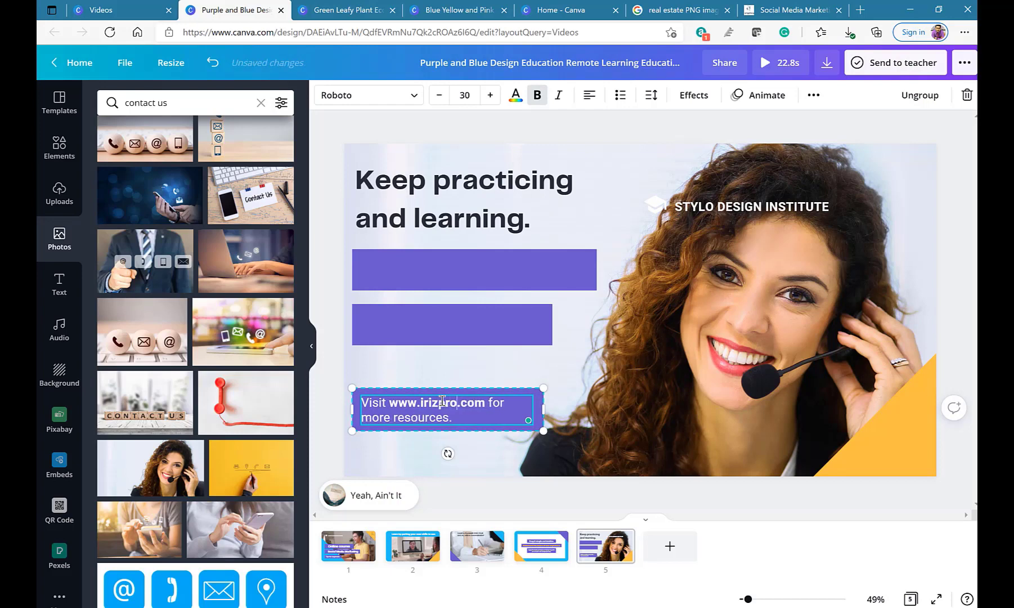
key("Delete")
key("Delete")
key("Delete")
key("Delete")
double_click(396, 418)
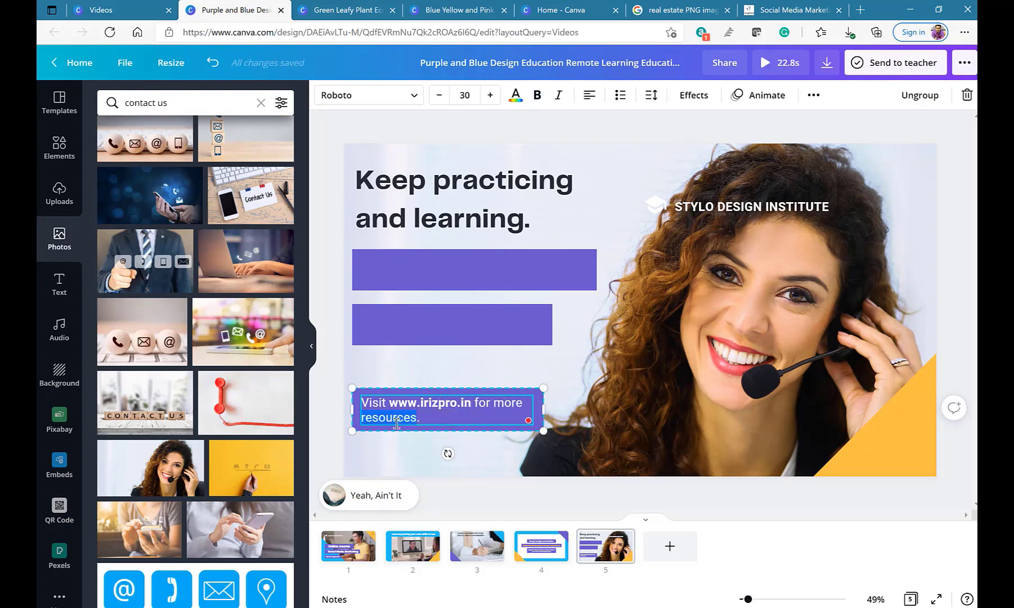
type("detail")
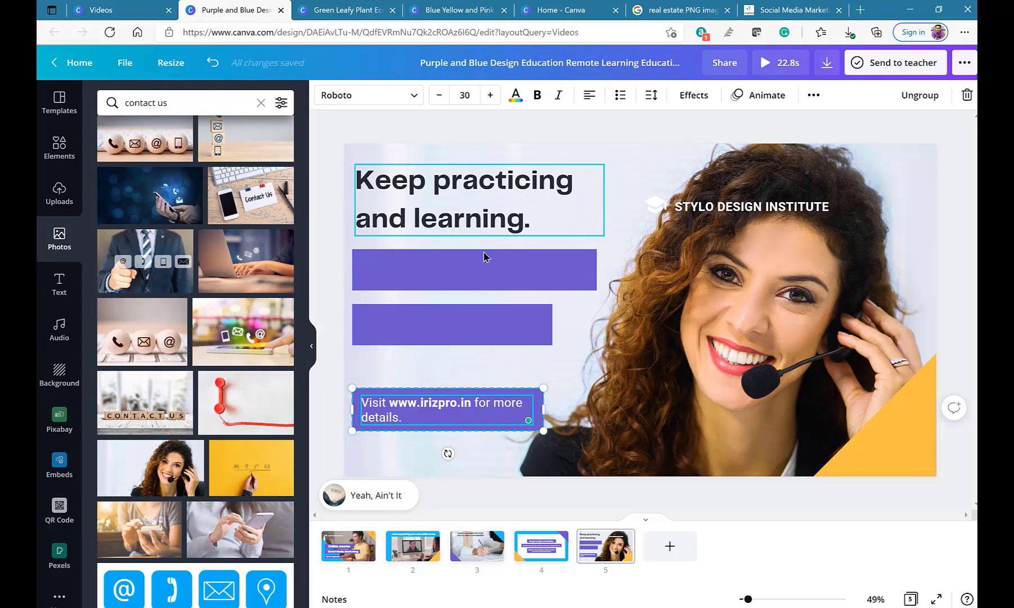
- Search the design elements for "youtube"
left_click(429, 281)
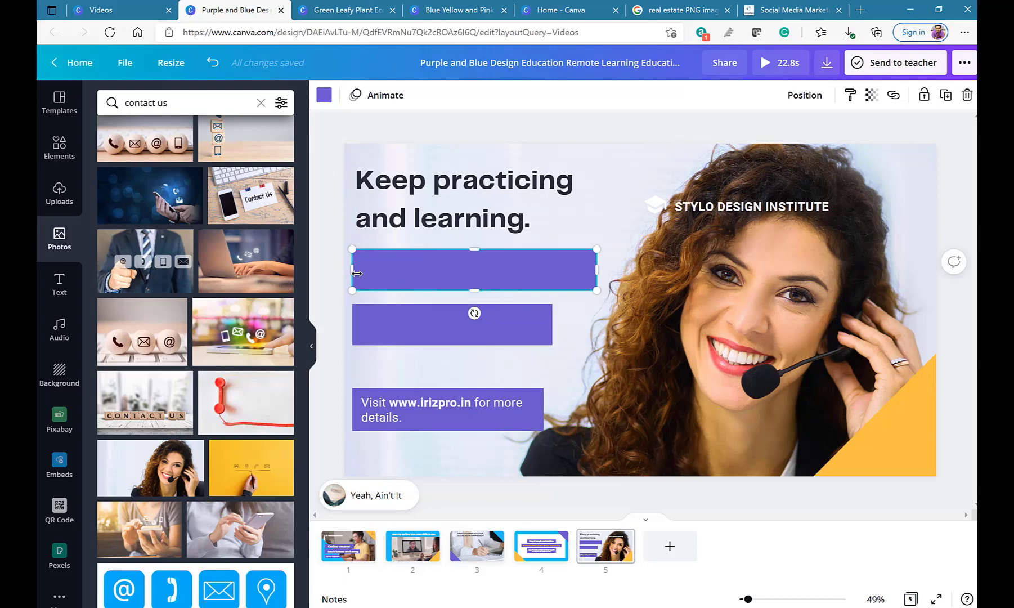
left_click(60, 194)
left_click(61, 236)
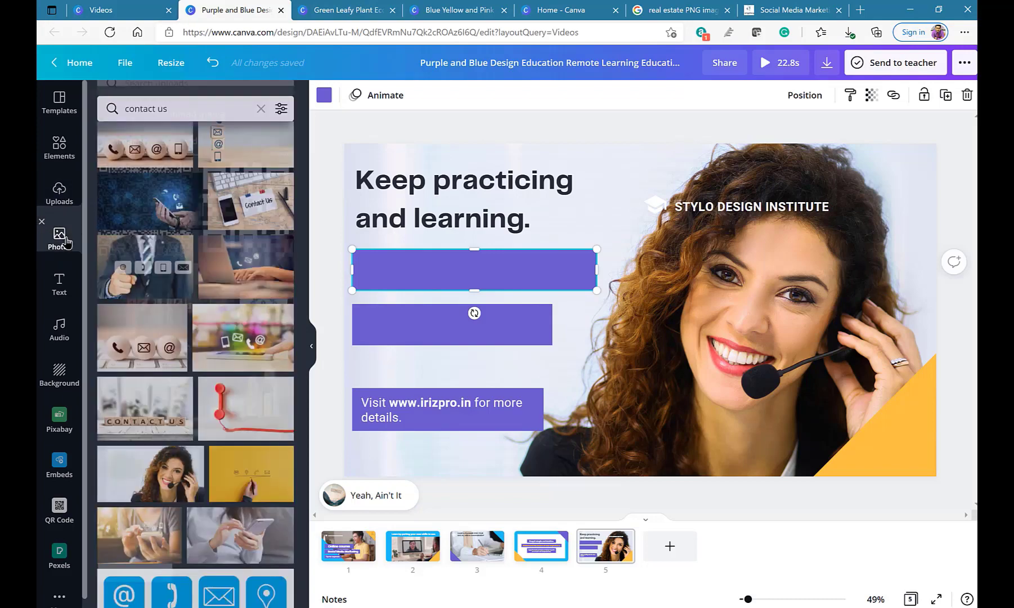
left_click(59, 146)
left_click(178, 103)
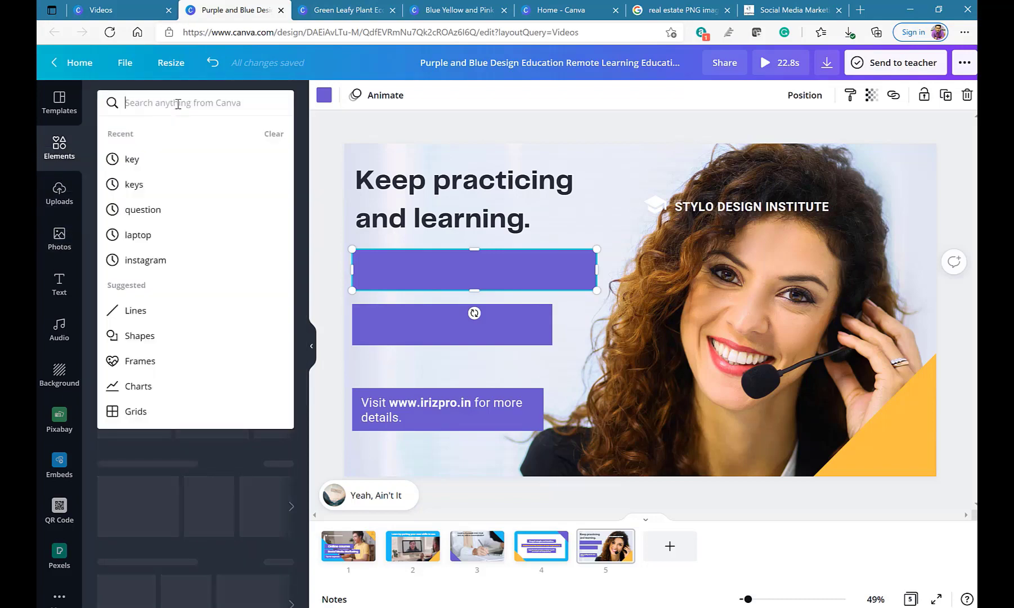
type("youtube")
key("Return")
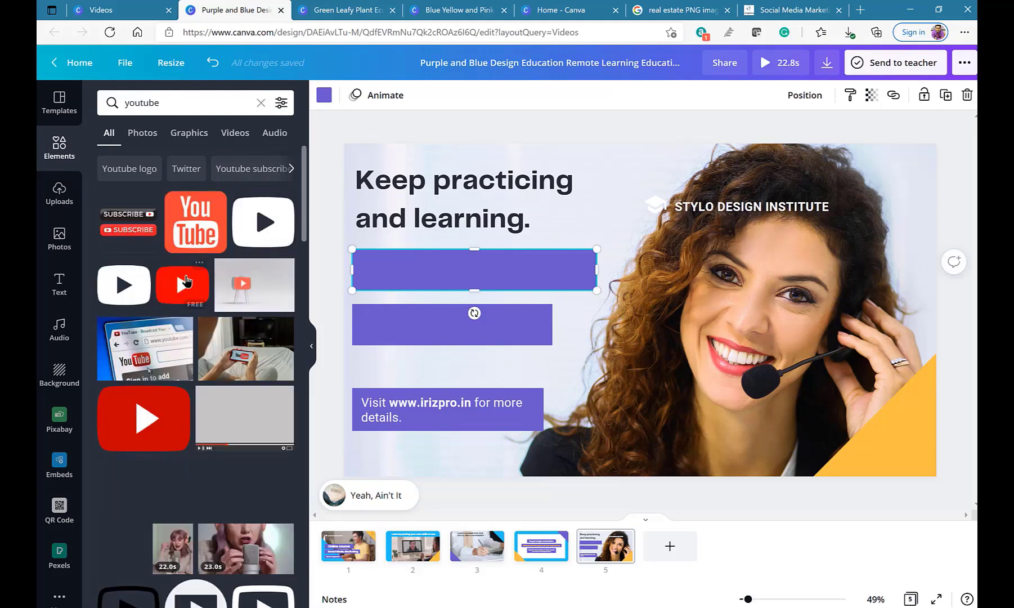
- Add the red YouTube play icon and shrink it to fit at the left end of the upper purple bar
left_click_drag(183, 285, 380, 243)
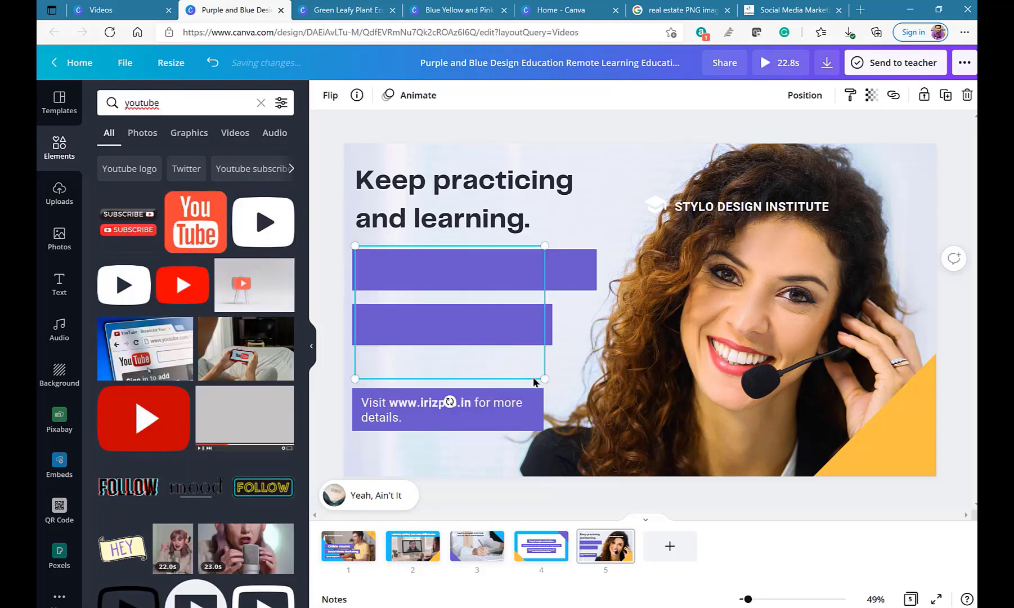
left_click_drag(539, 377, 435, 270)
left_click(453, 279)
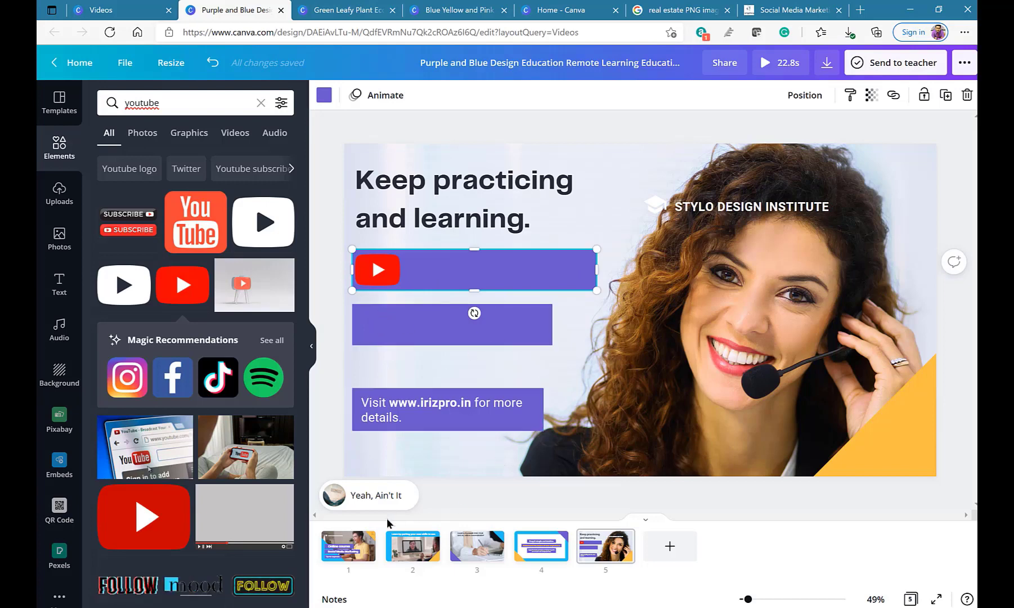
- Select the first page's soundtrack and preview the Epic audio tracks Video Game Blockbuster, Epic Thoughts and Epic Voyage
left_click(366, 538)
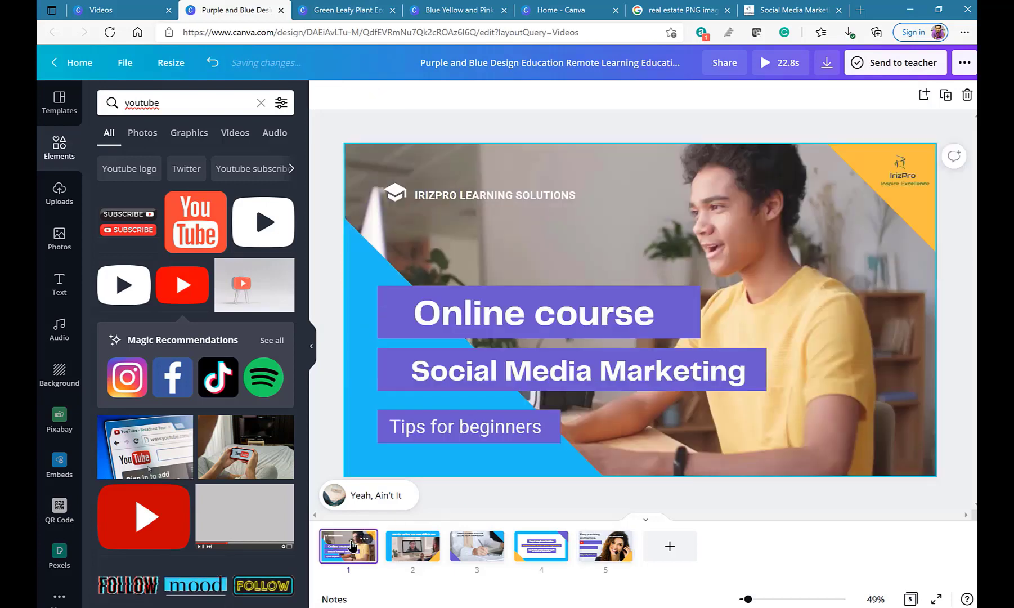
left_click(375, 499)
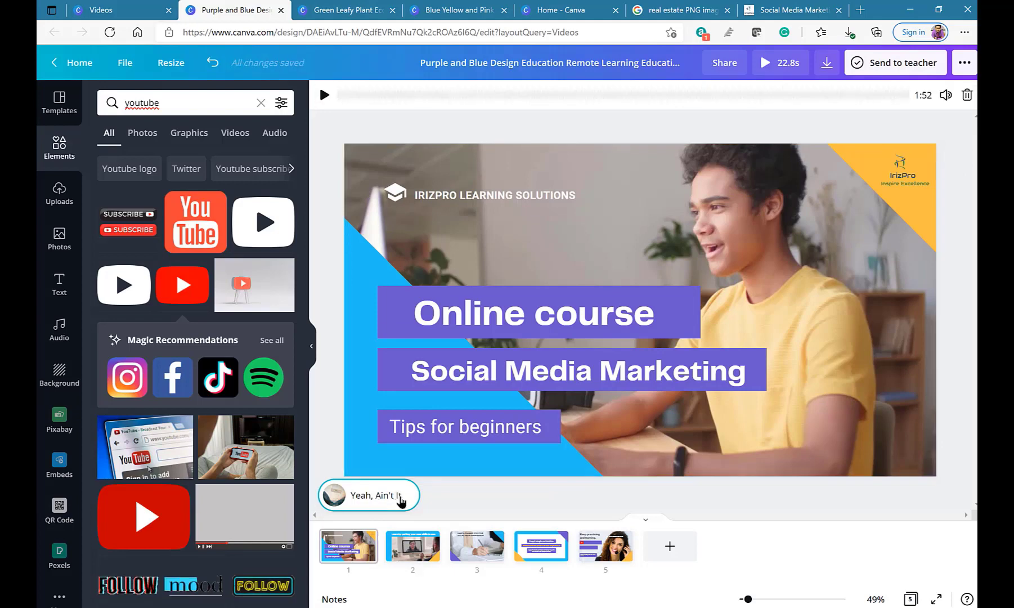
left_click(60, 332)
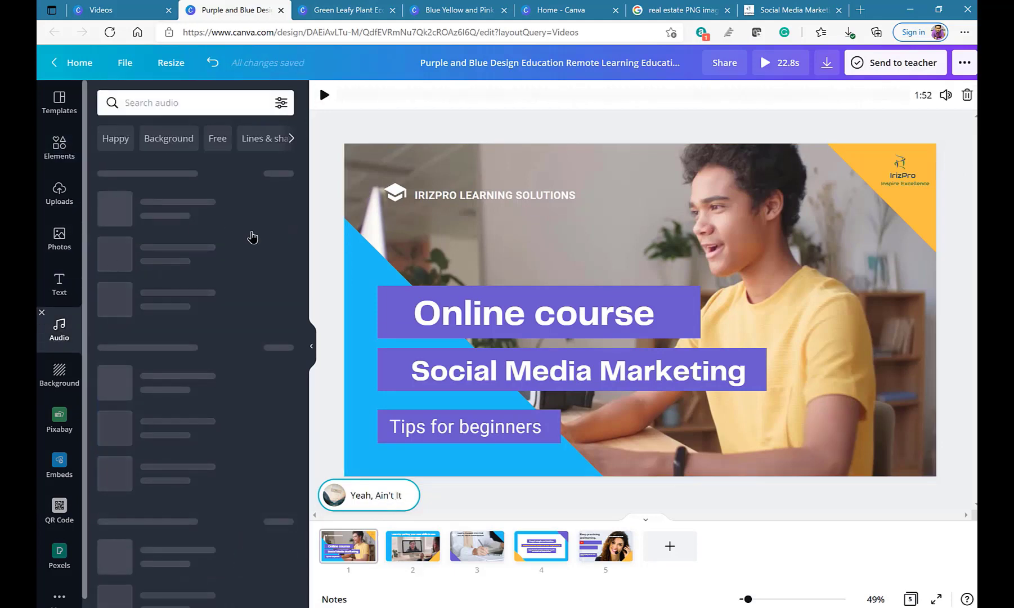
left_click(118, 203)
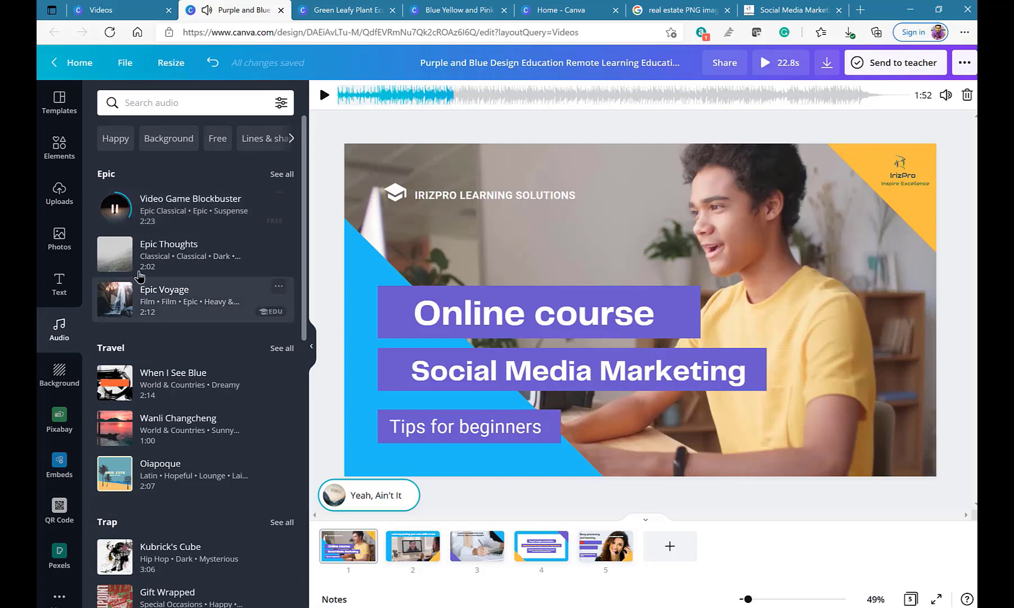
left_click(118, 259)
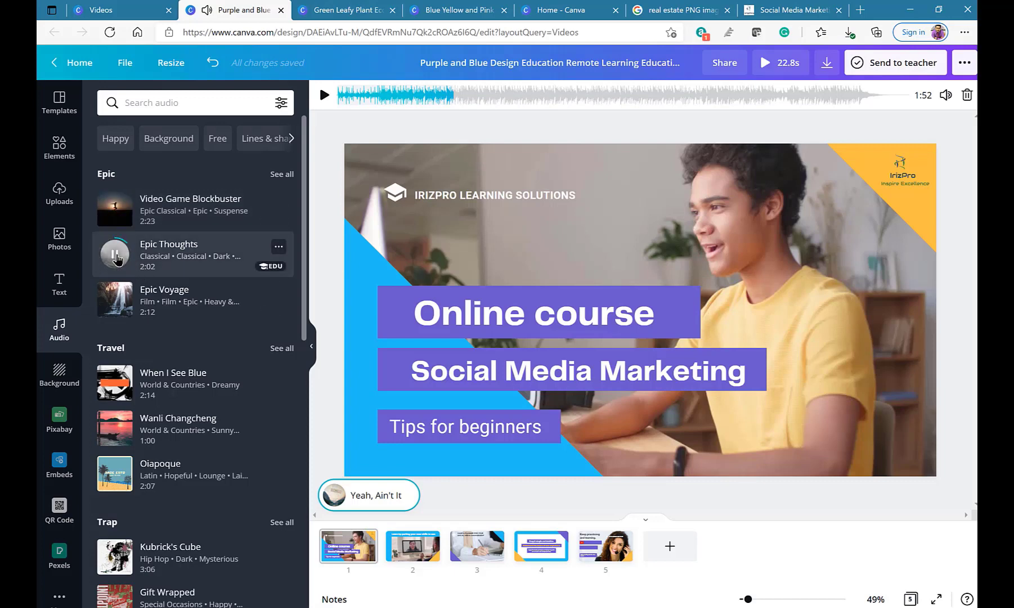
left_click(115, 300)
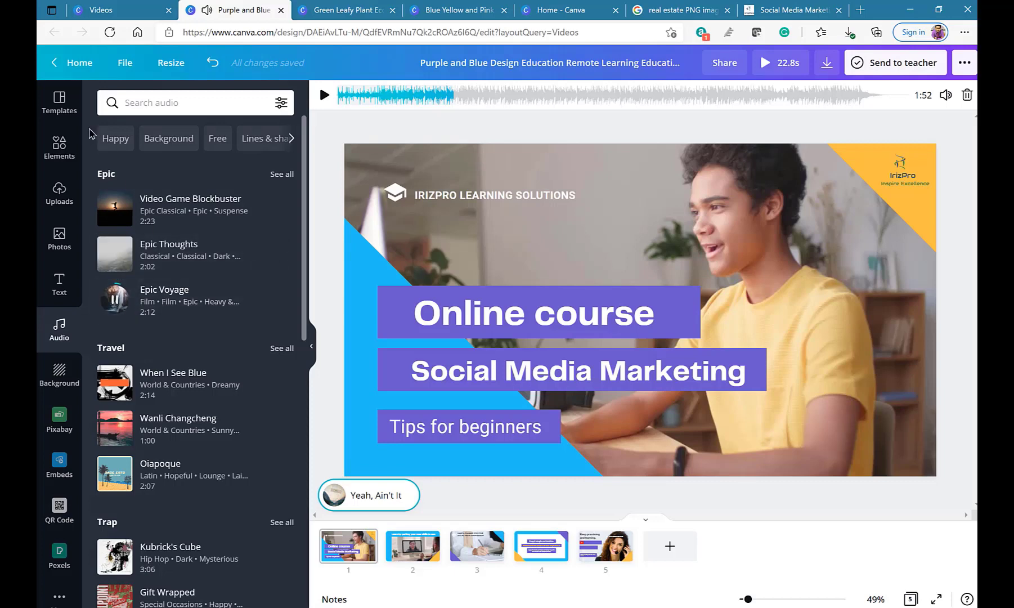
- Try to add the uploaded Corporate Documentary audio track to the first page
left_click(62, 204)
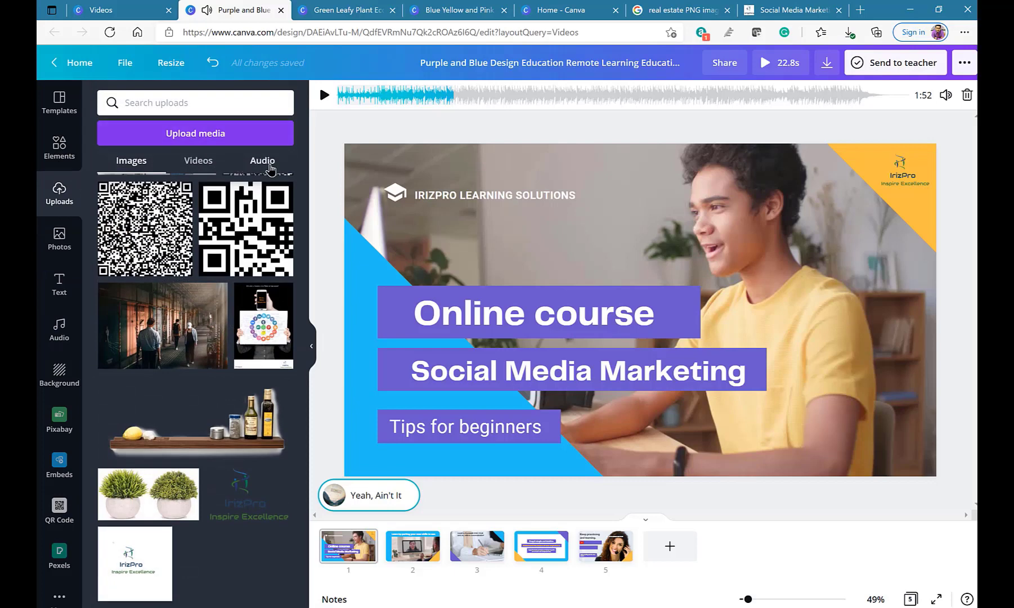
left_click(264, 162)
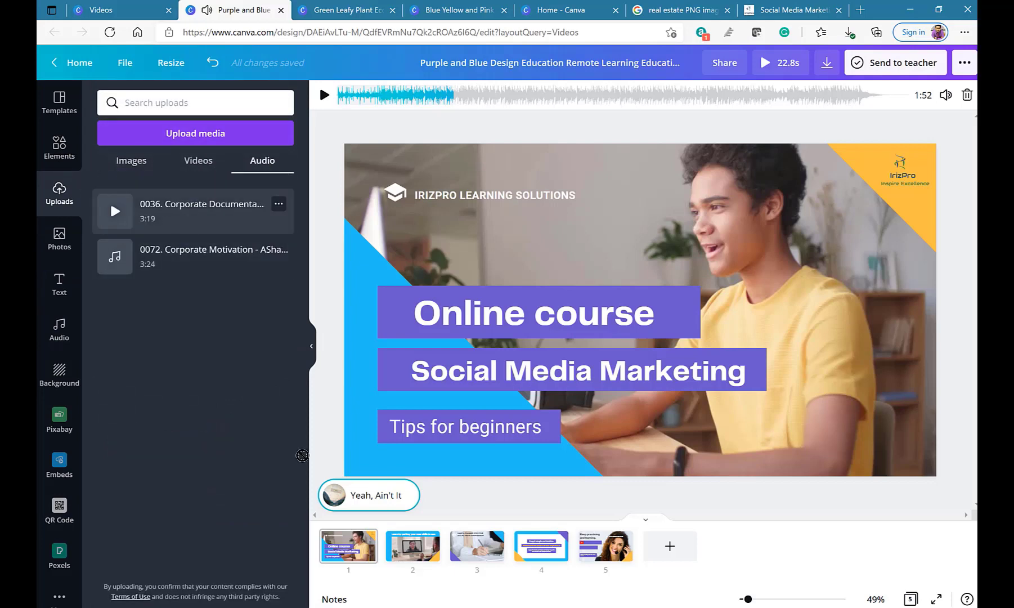
left_click_drag(181, 220, 319, 454)
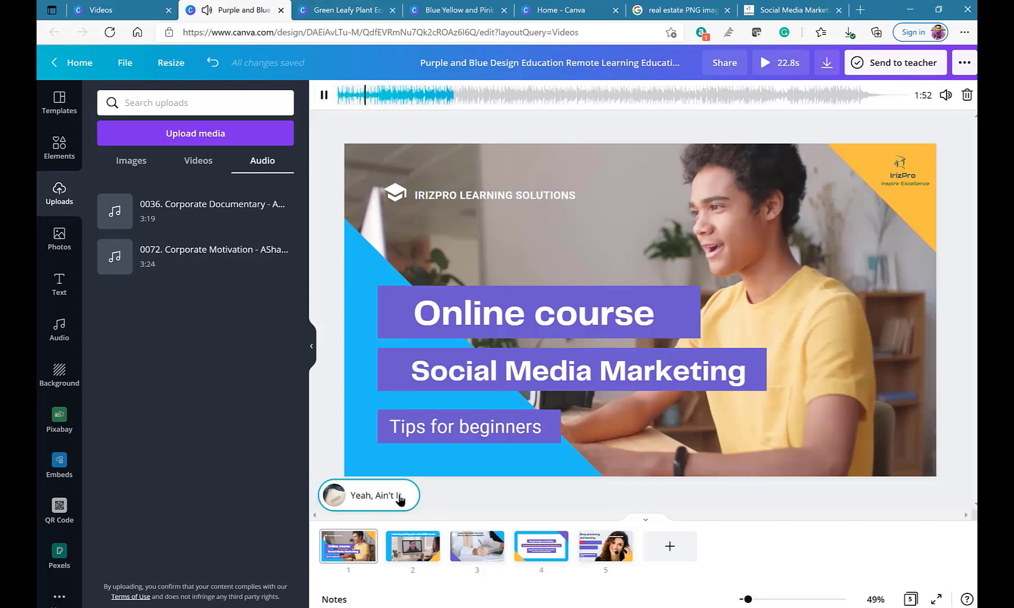
- Listen to the "Yeah, Ain't It" soundtrack with the system volume lowered to 36, and pause it
key("XF86AudioLowerVolume")
key("XF86AudioLowerVolume")
key("XF86AudioLowerVolume")
key("XF86AudioLowerVolume")
key("XF86AudioLowerVolume")
key("XF86AudioLowerVolume")
key("XF86AudioLowerVolume")
key("XF86AudioLowerVolume")
key("XF86AudioLowerVolume")
key("XF86AudioLowerVolume")
key("XF86AudioLowerVolume")
key("XF86AudioLowerVolume")
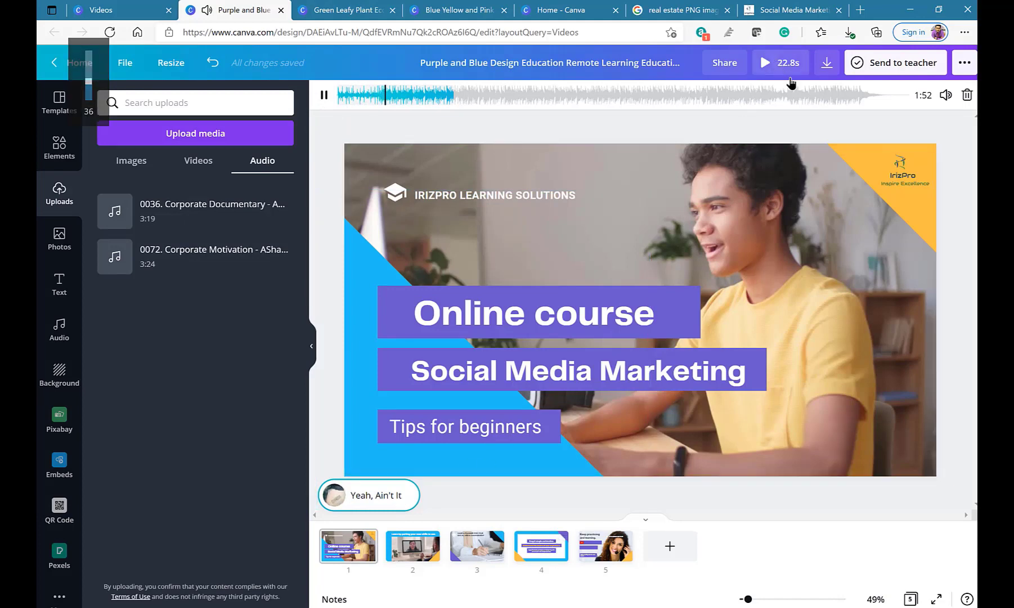
key("space")
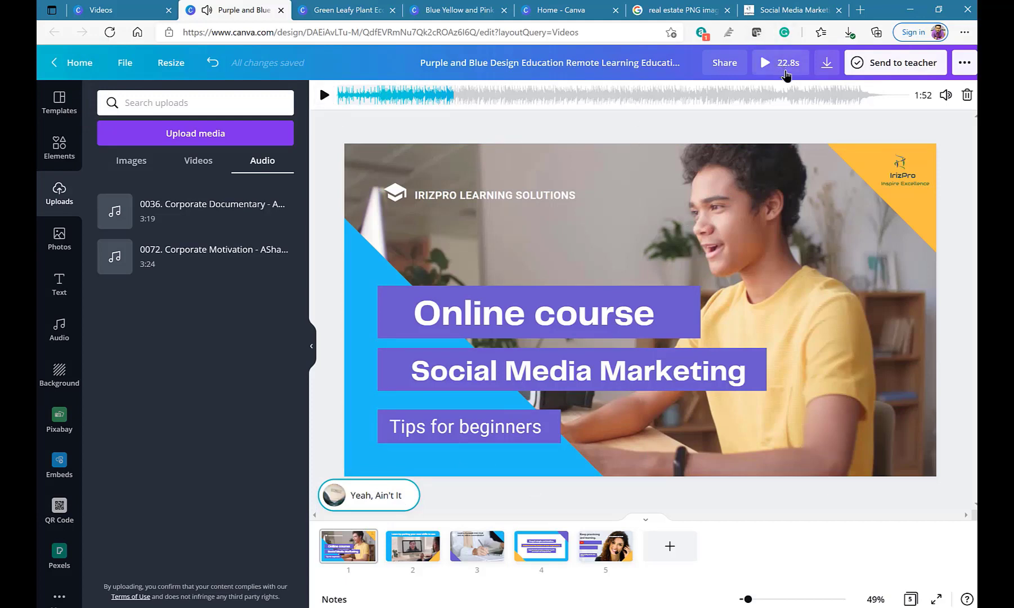
- Review the content of the video's five pages, ending on page 4 with the "Keep it simple and intuitive." text
left_click(611, 554)
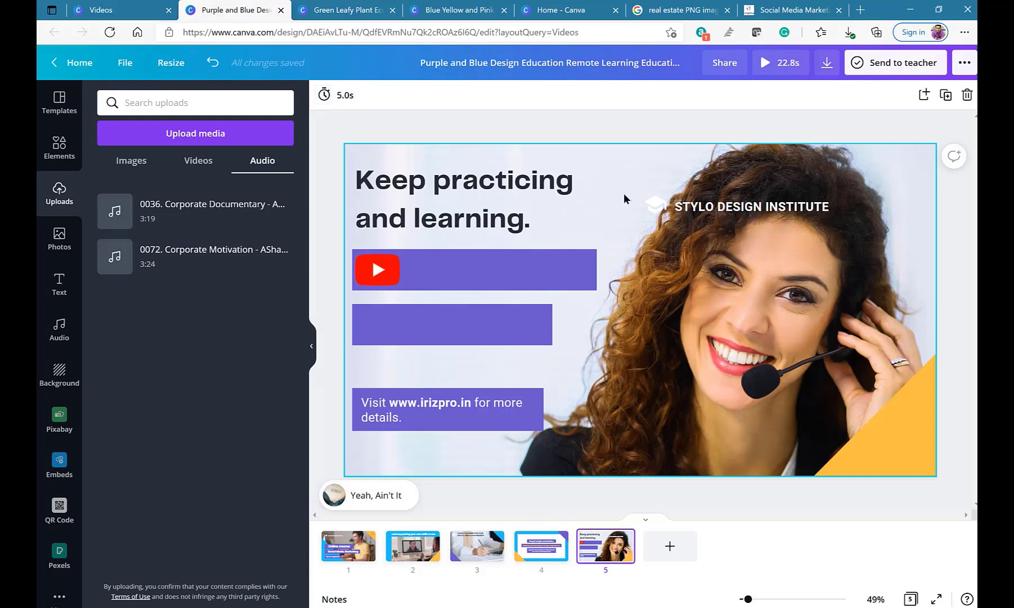
left_click(536, 546)
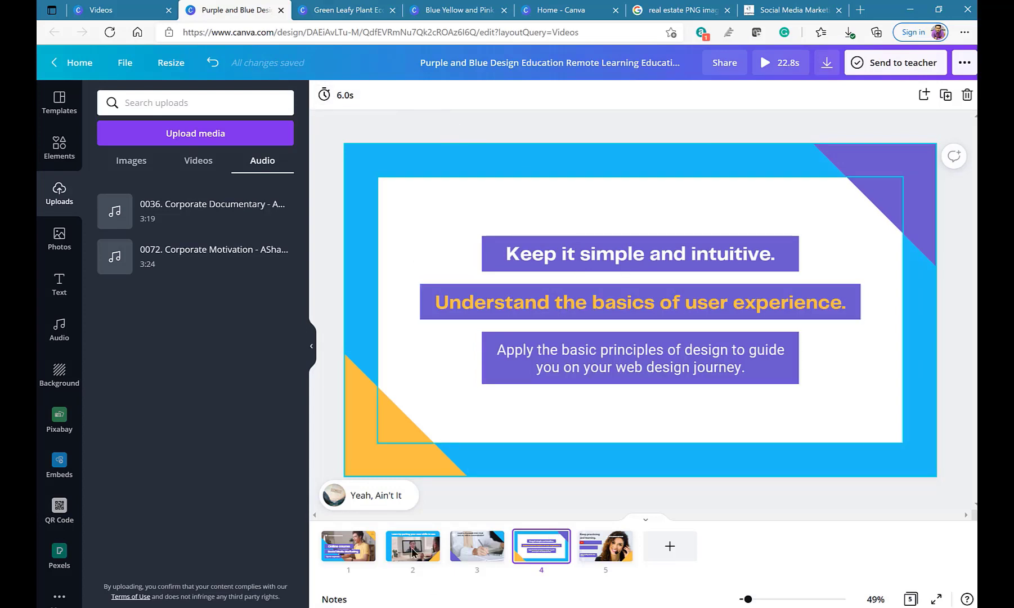
left_click(351, 549)
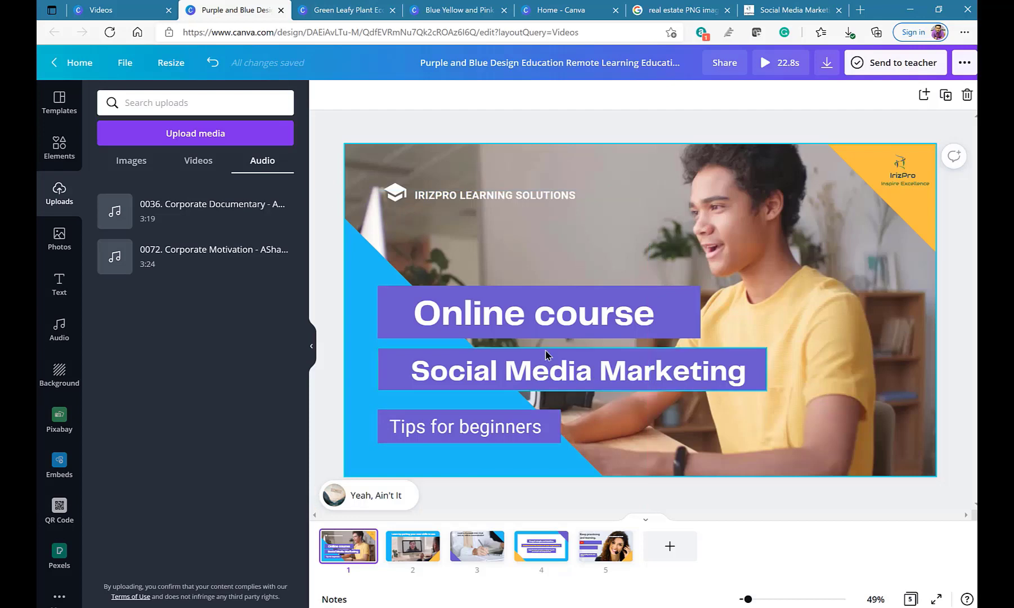
left_click(411, 547)
left_click(478, 549)
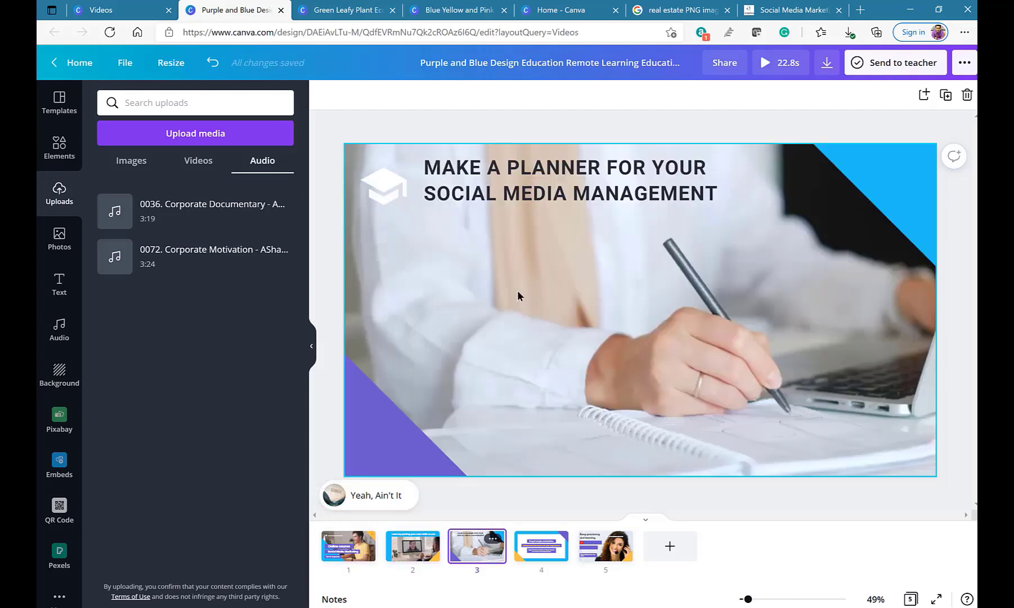
left_click(477, 294)
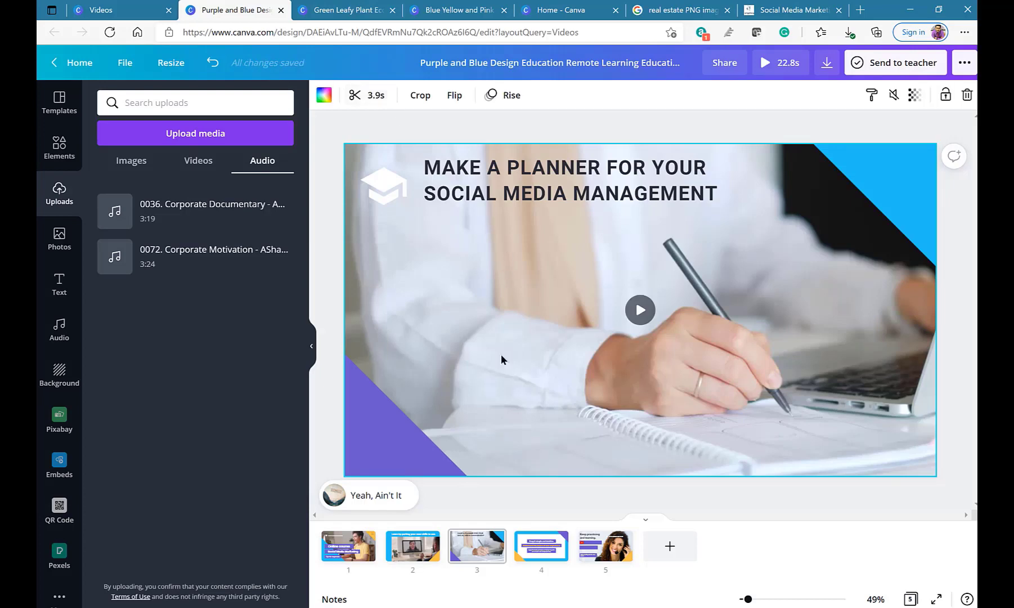
left_click(543, 549)
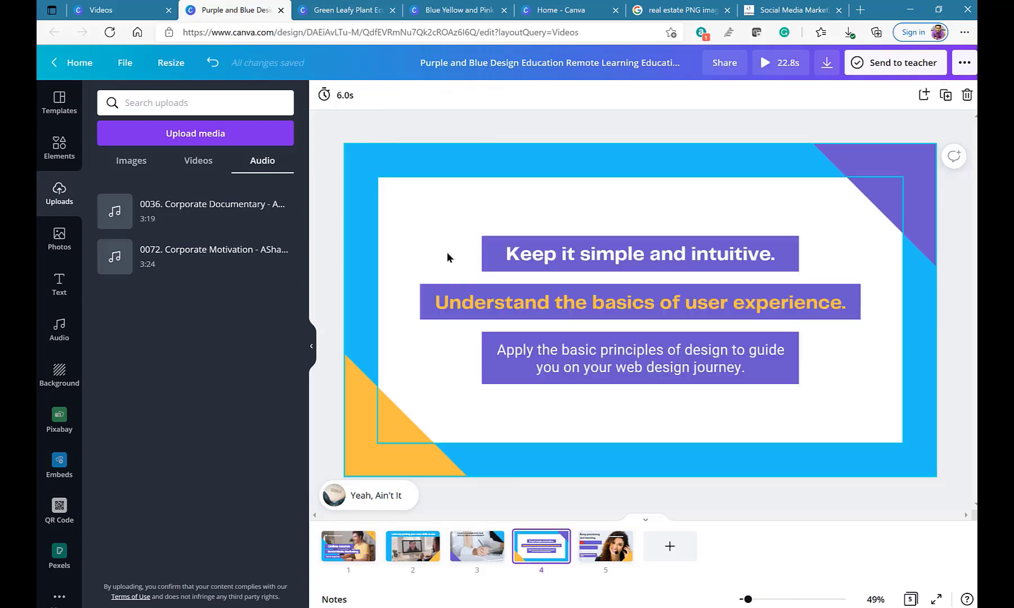